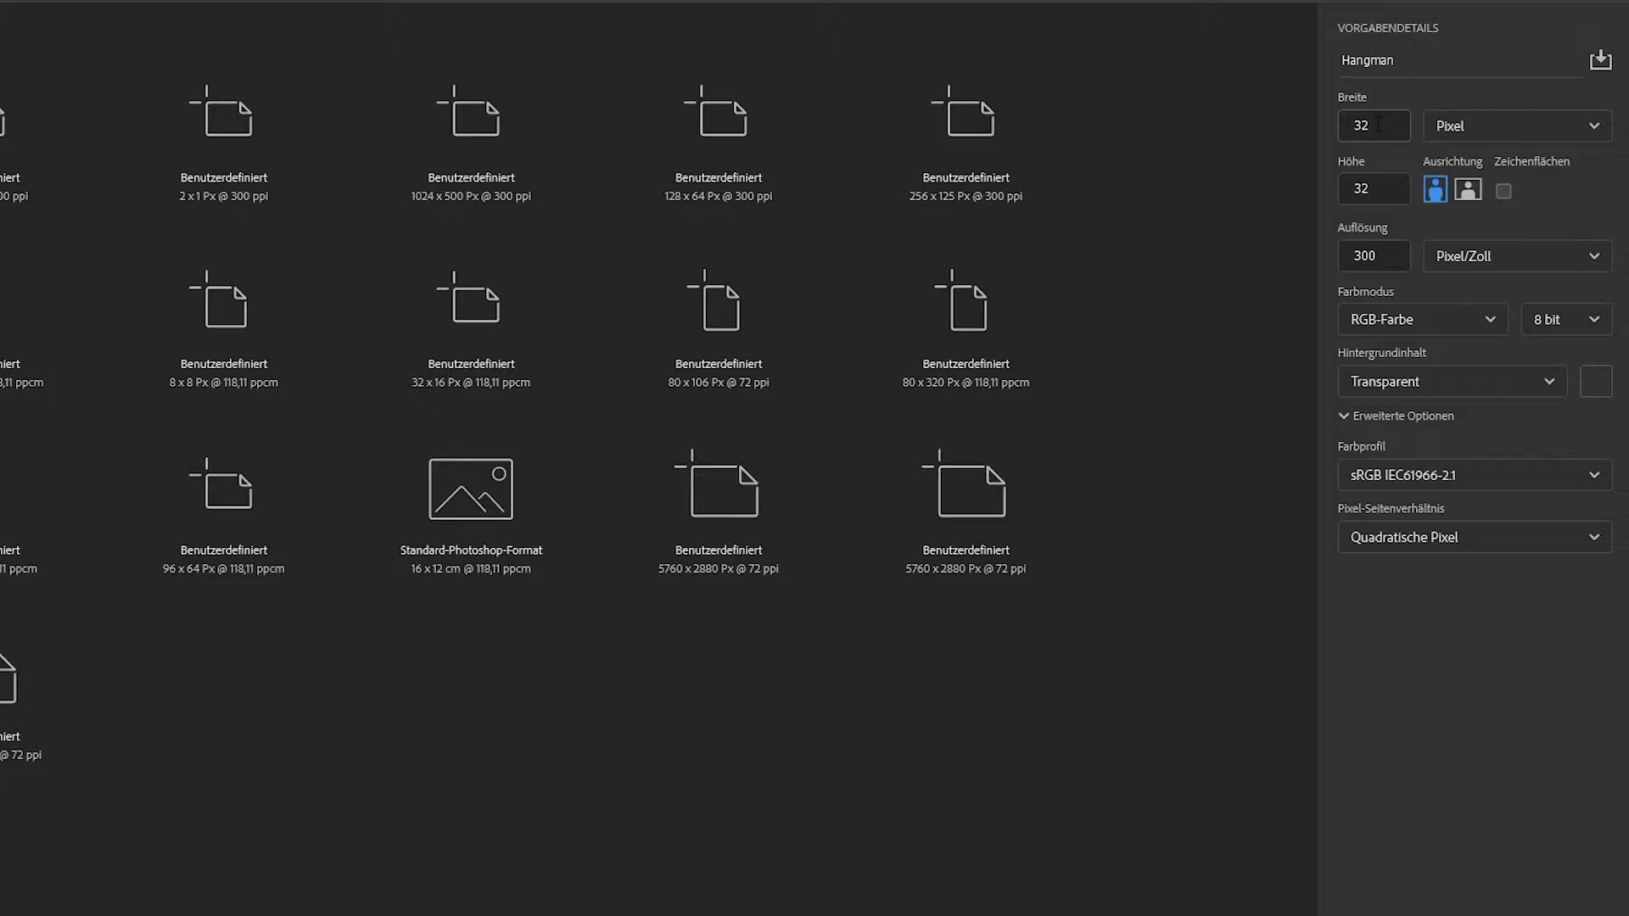
Enter 12 in the new transparent Photoshop document's width field to widen the strip.
{"action": "left_click", "coordinate": [1378, 125]}
{"action": "type", "text": "12"}
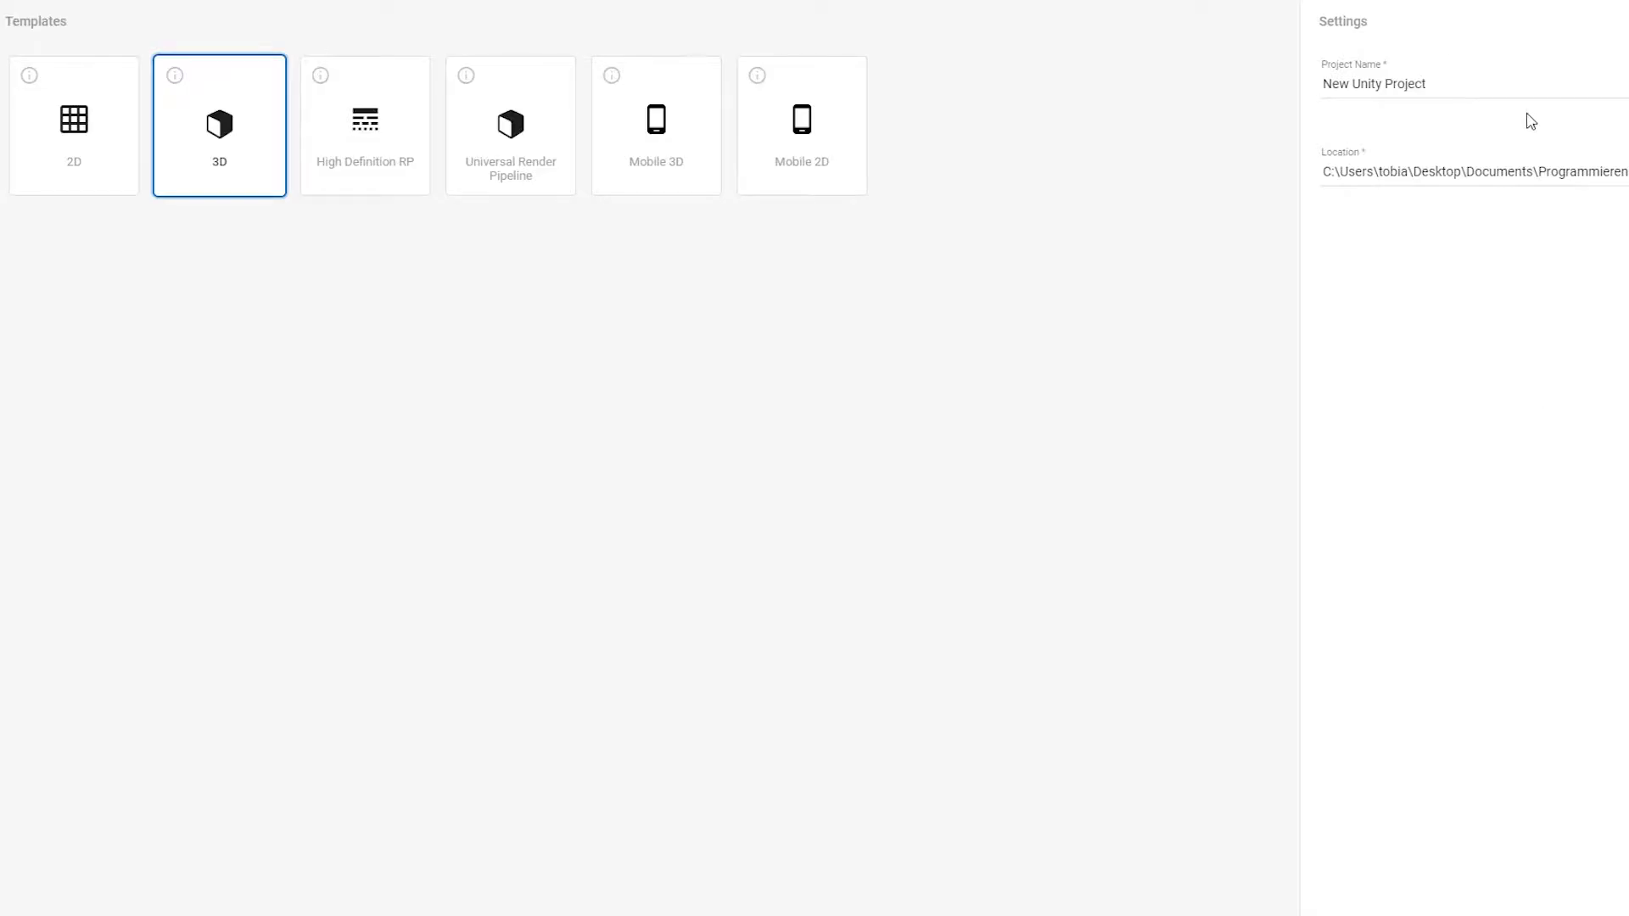
Name the new Unity project Hangman and choose the 2D template.
{"action": "left_click", "coordinate": [1516, 81]}
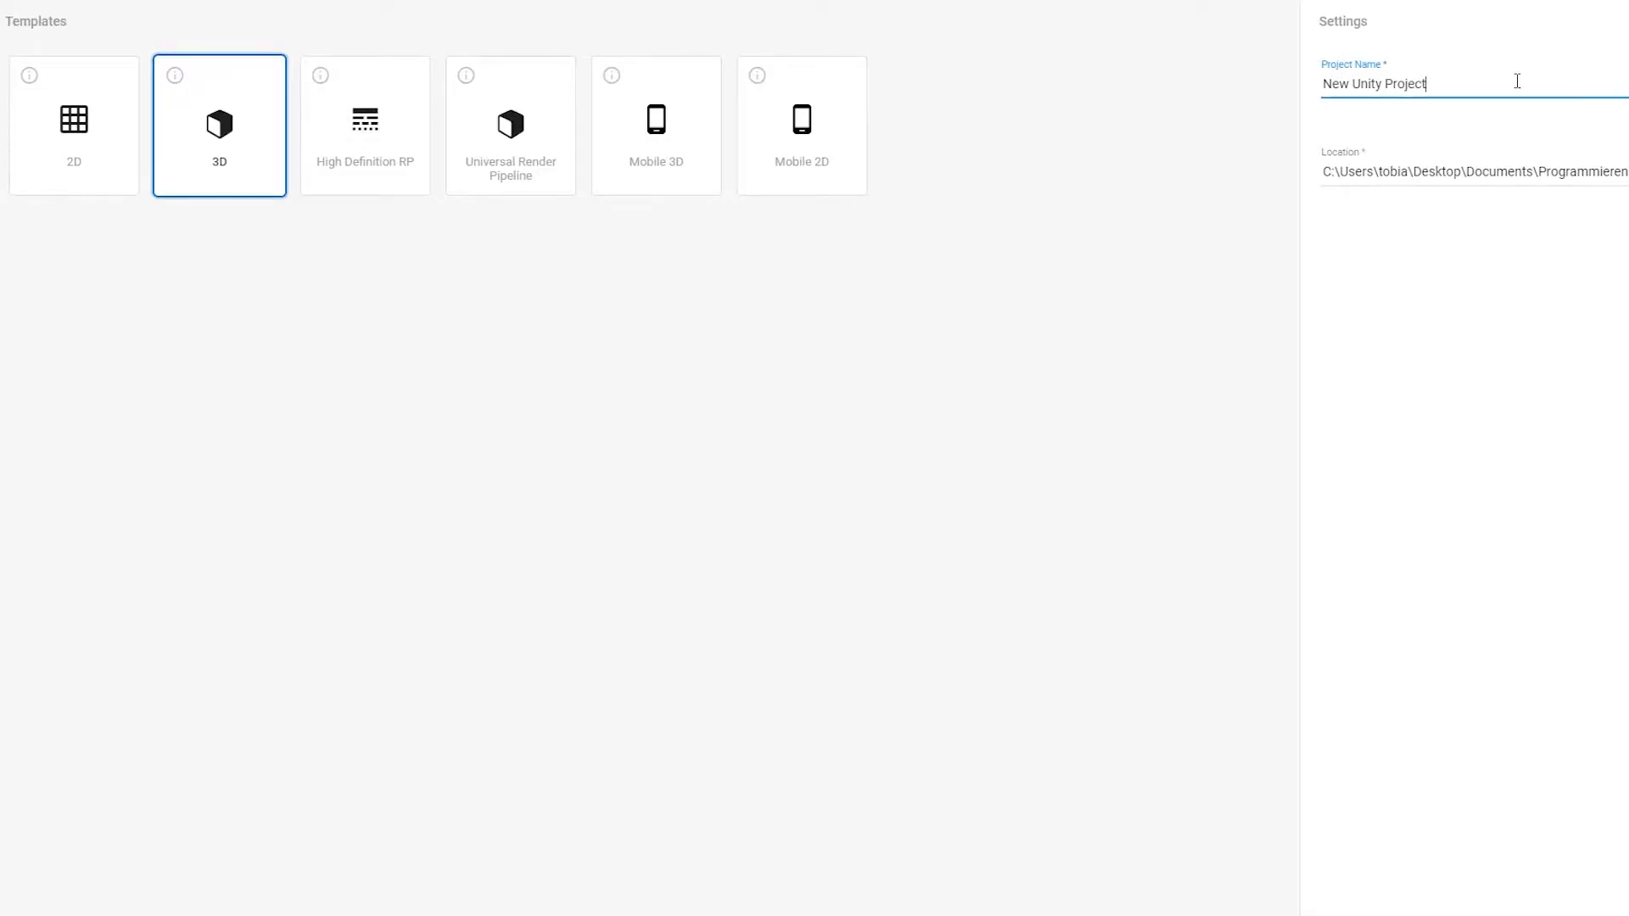
{"action": "key", "text": "BackSpace"}
{"action": "key", "text": "BackSpace"}
{"action": "key", "text": "BackSpace"}
{"action": "key", "text": "BackSpace"}
{"action": "key", "text": "BackSpace"}
{"action": "key", "text": "BackSpace"}
{"action": "type", "text": "Hangman"}
{"action": "left_click", "coordinate": [73, 128]}
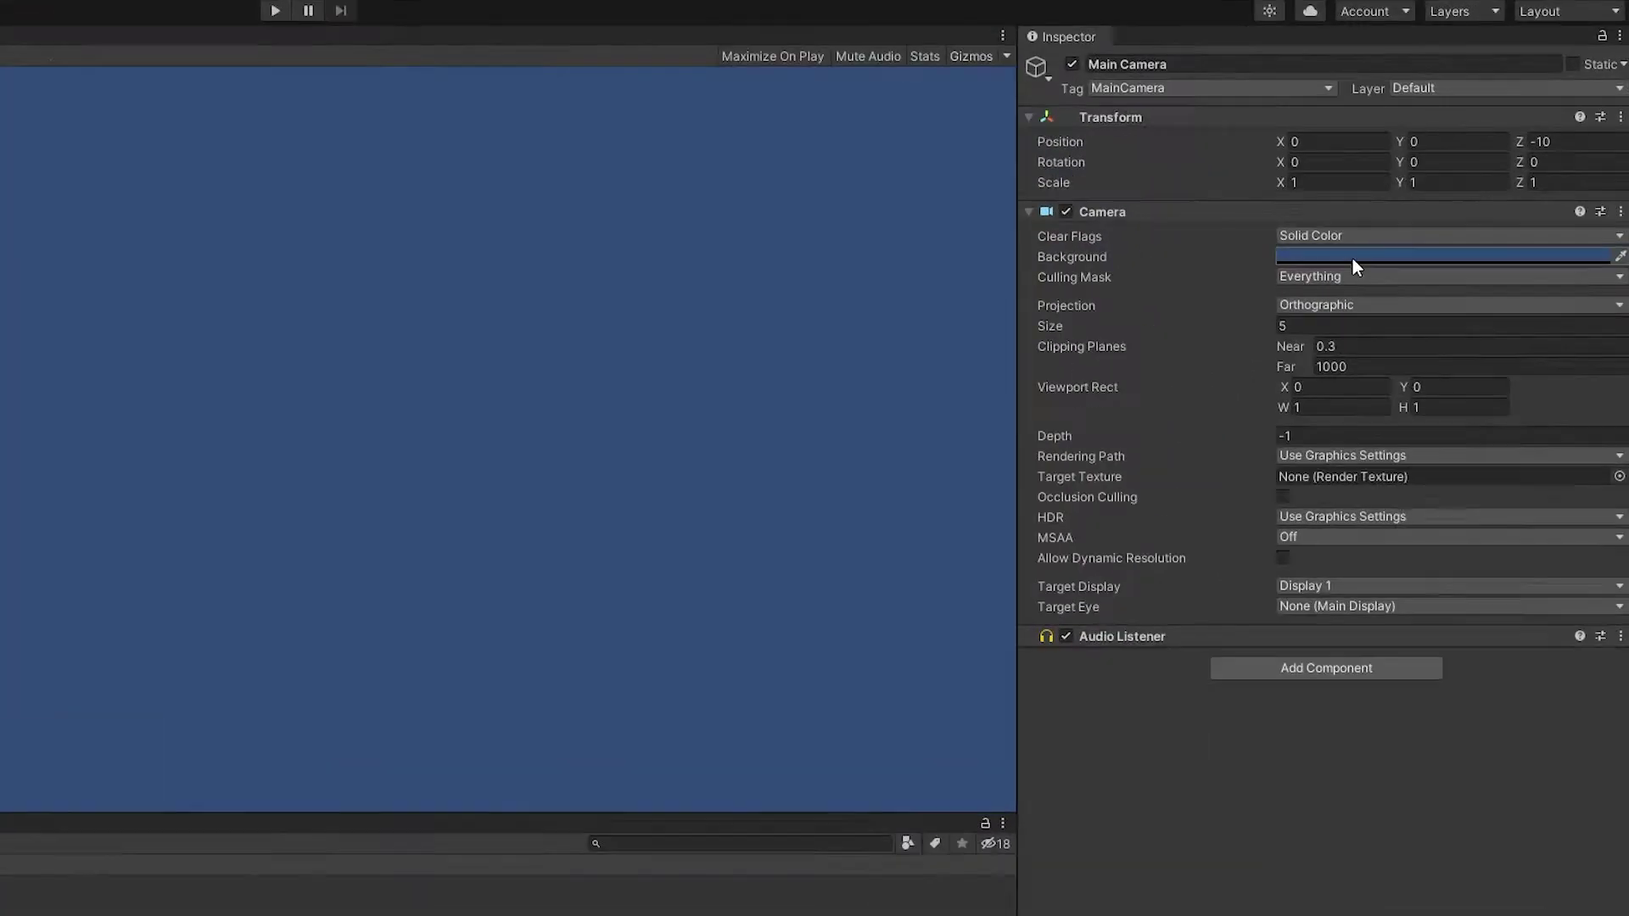
Set the Main Camera background colour to black.
{"action": "left_click", "coordinate": [1352, 258]}
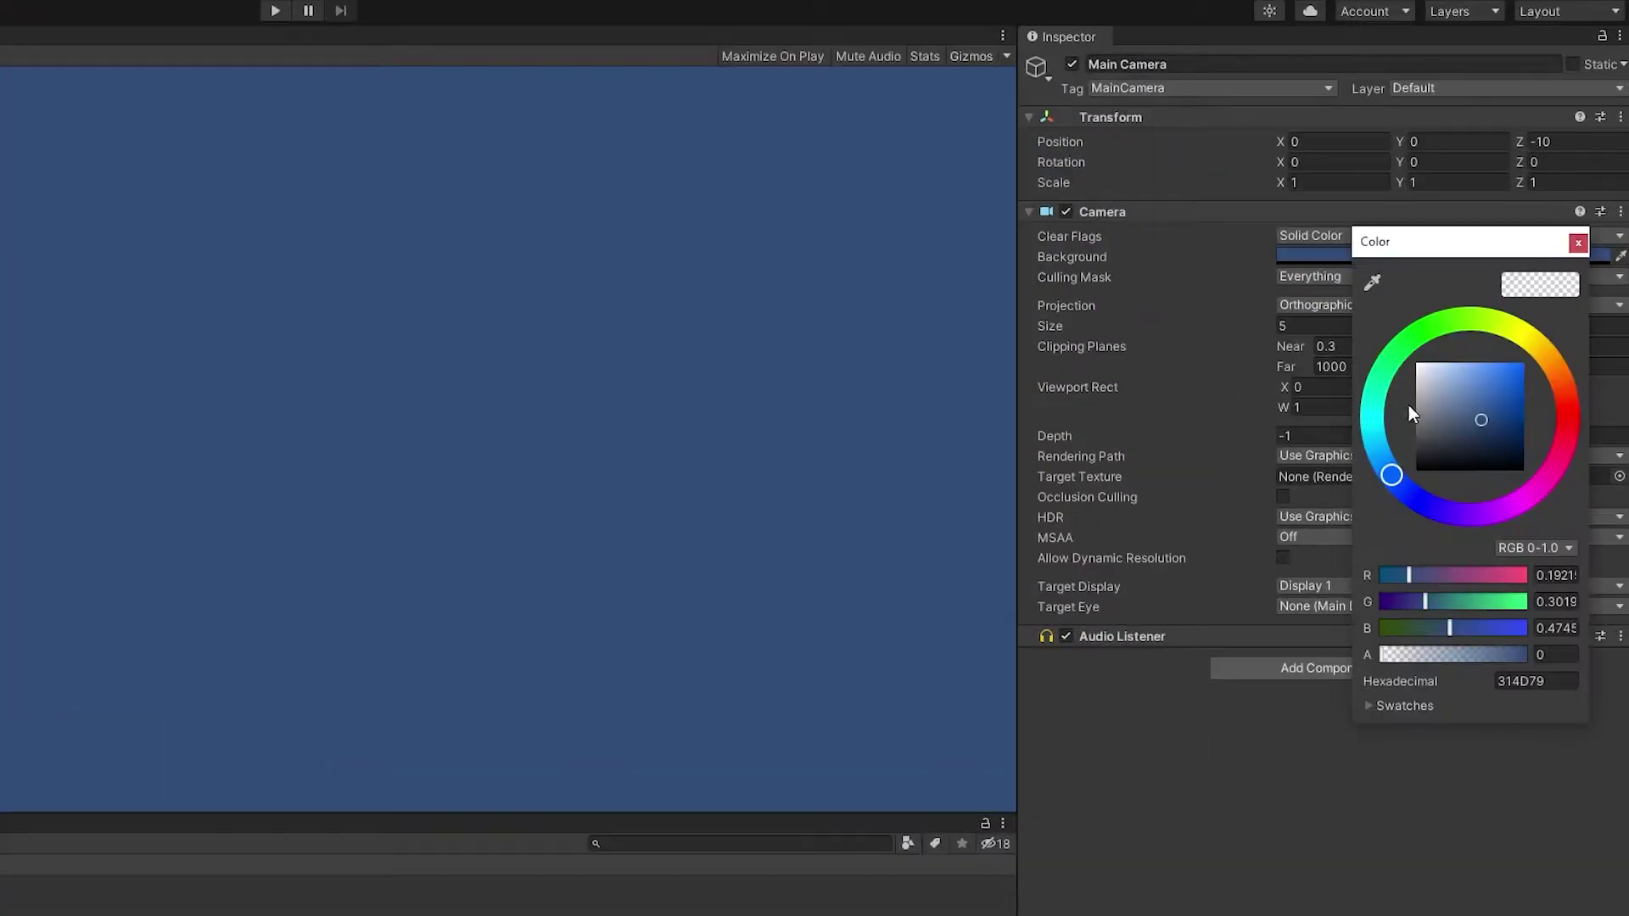
{"action": "left_click_drag", "start_coordinate": [1408, 405], "coordinate": [1322, 541]}
{"action": "left_click", "coordinate": [1230, 832]}
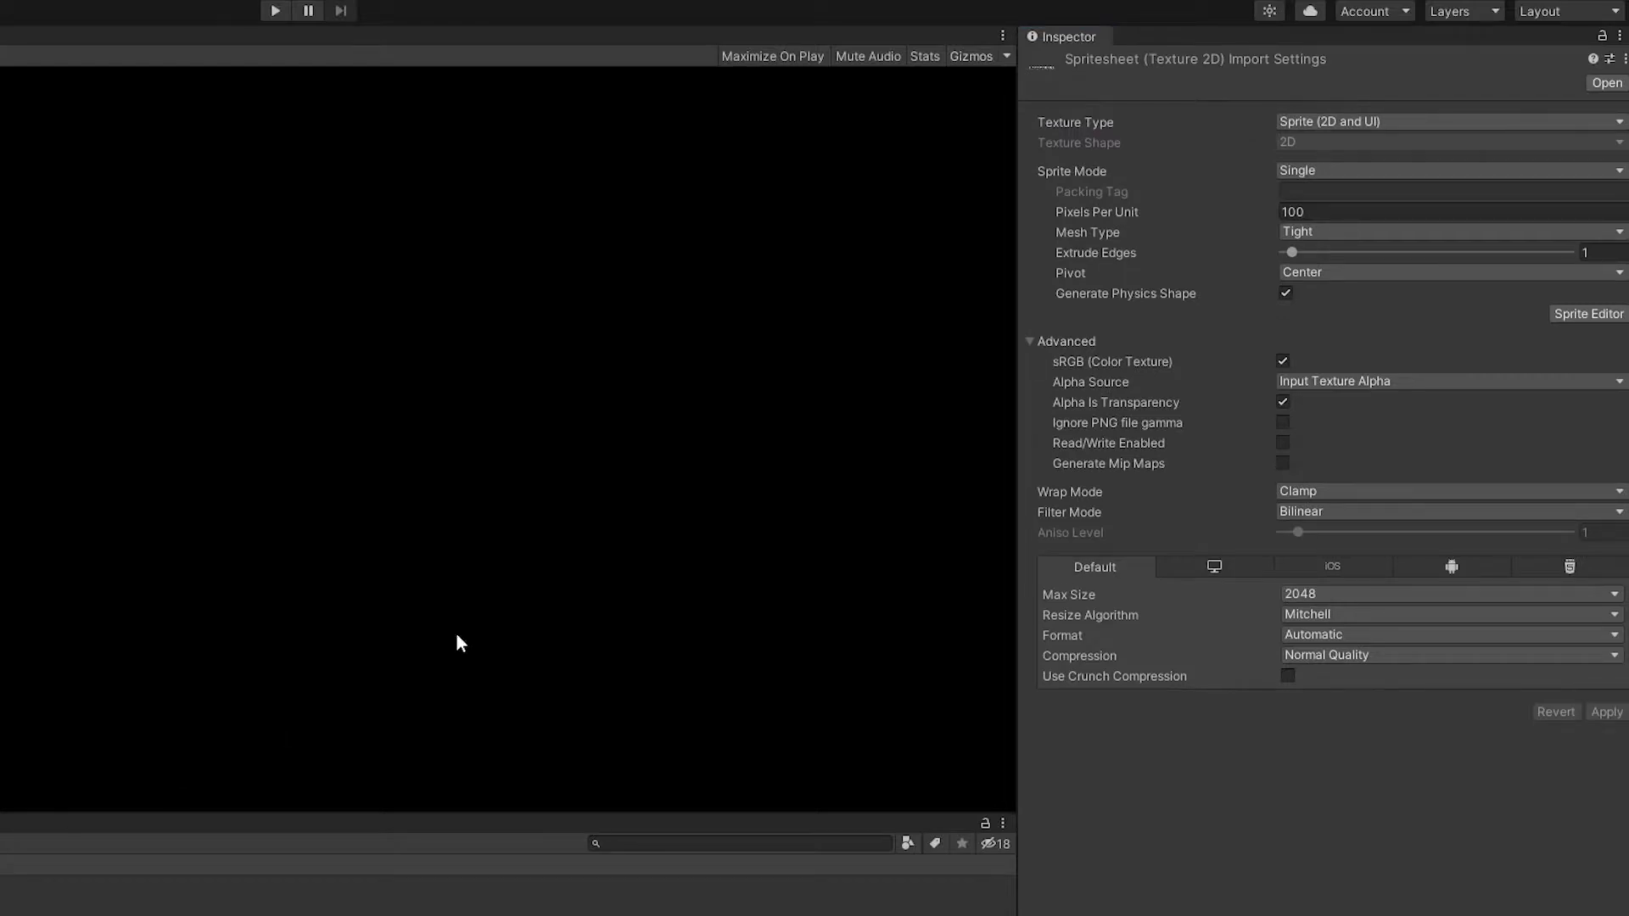
Import the spritesheet as Multiple, Point-filtered, uncompressed sprites, then open the Sprite Editor.
{"action": "left_click", "coordinate": [1293, 169]}
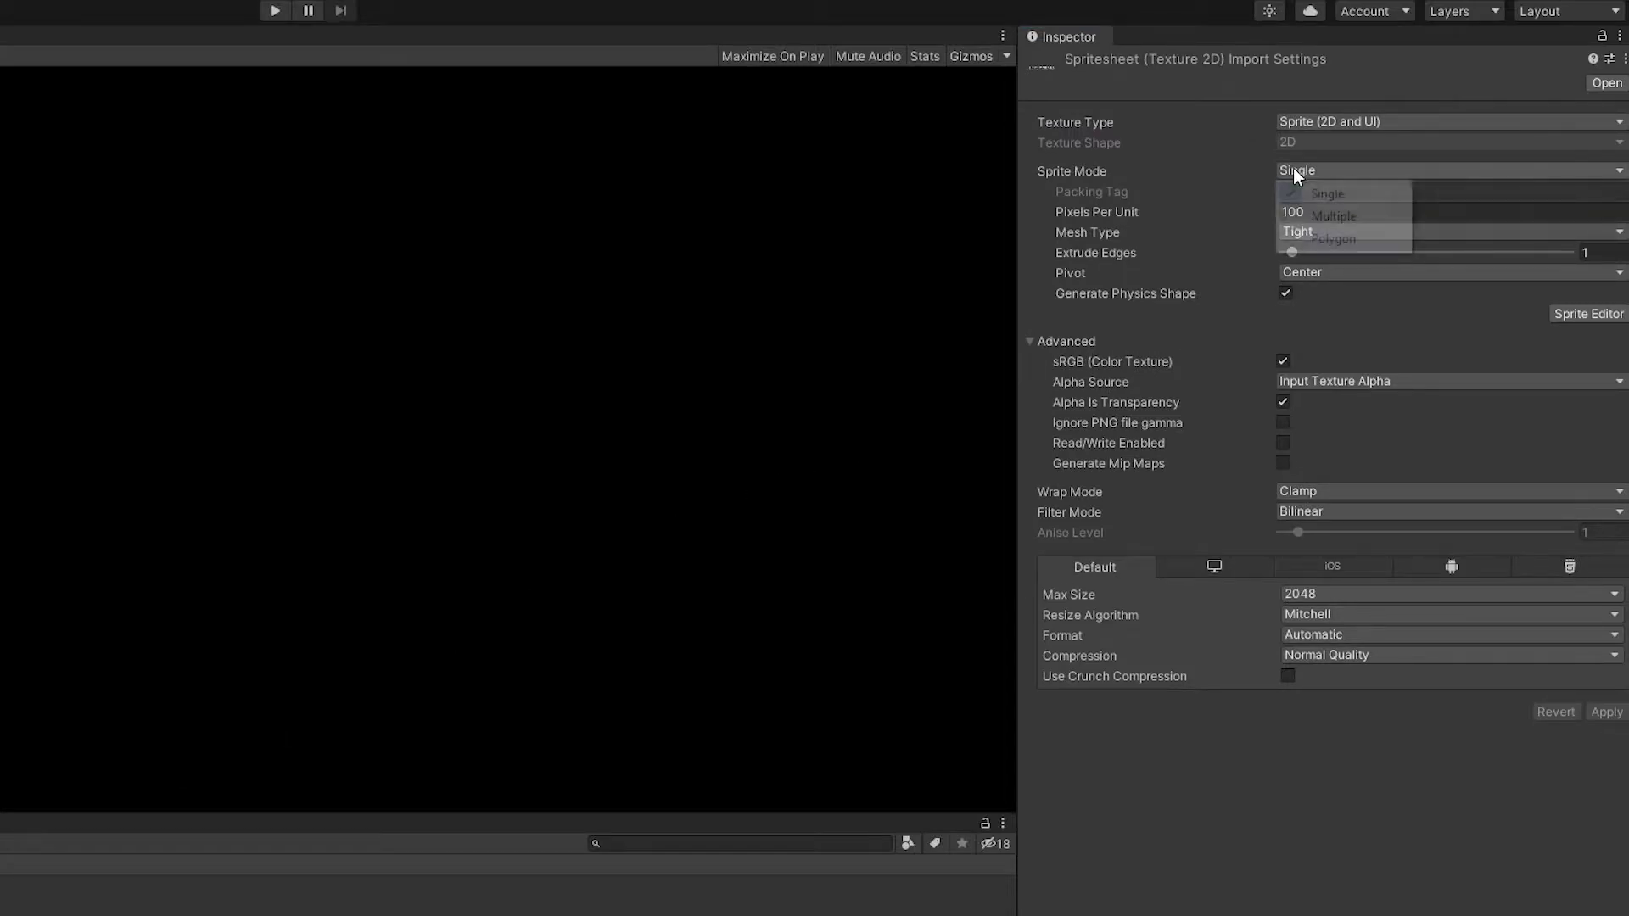
{"action": "left_click", "coordinate": [1313, 215]}
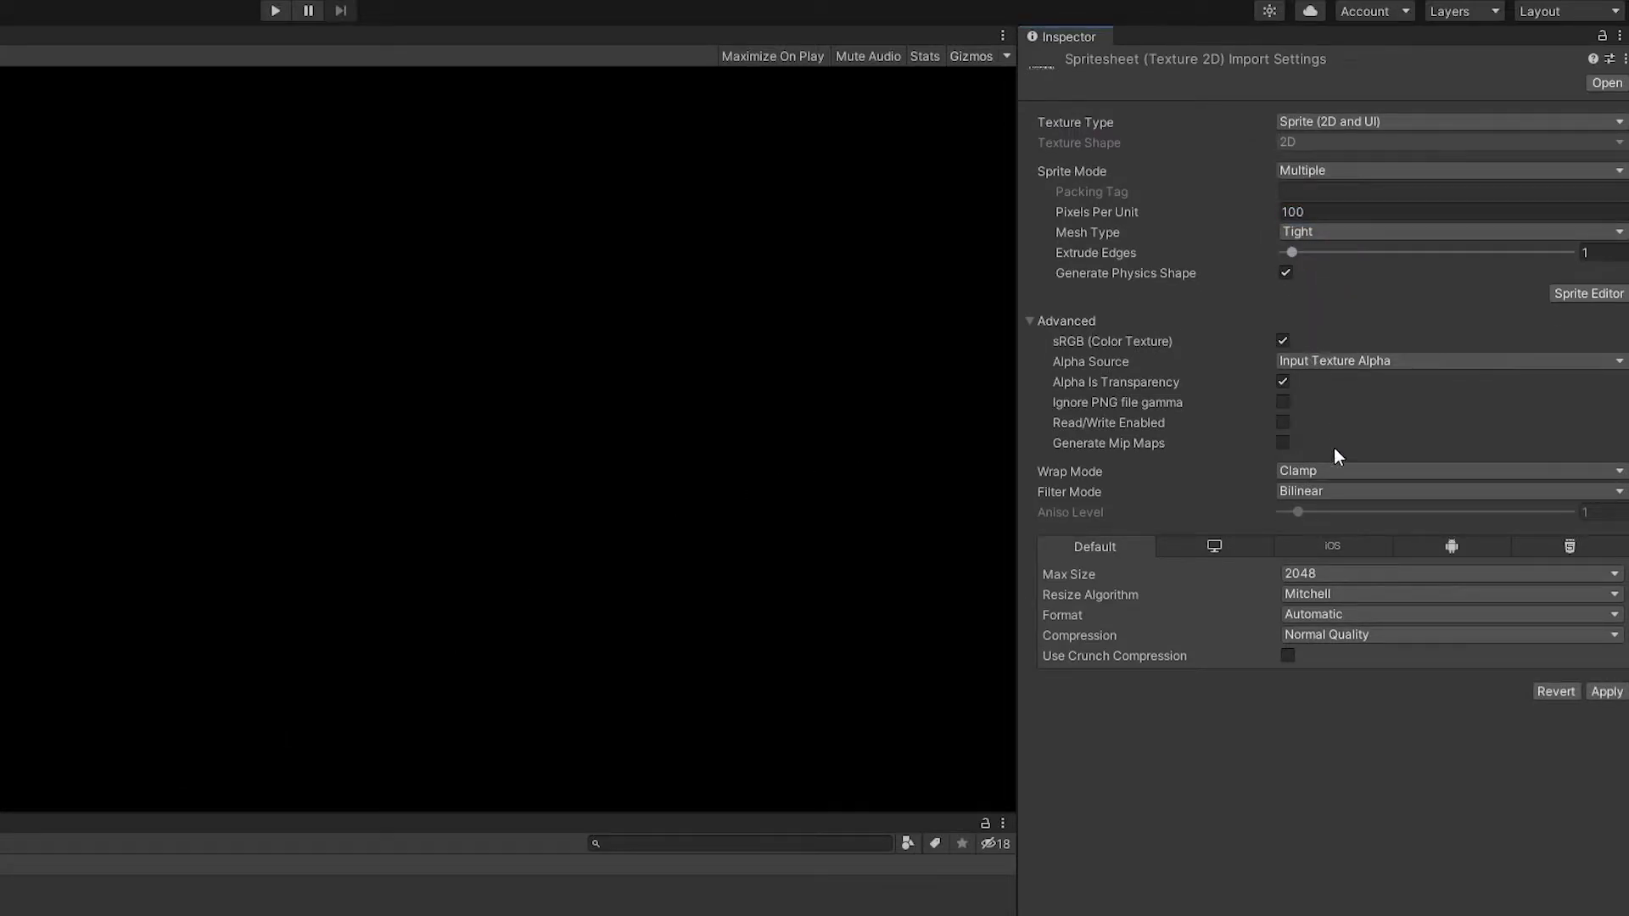
{"action": "left_click", "coordinate": [1292, 492]}
{"action": "left_click", "coordinate": [1314, 513]}
{"action": "left_click", "coordinate": [1315, 633]}
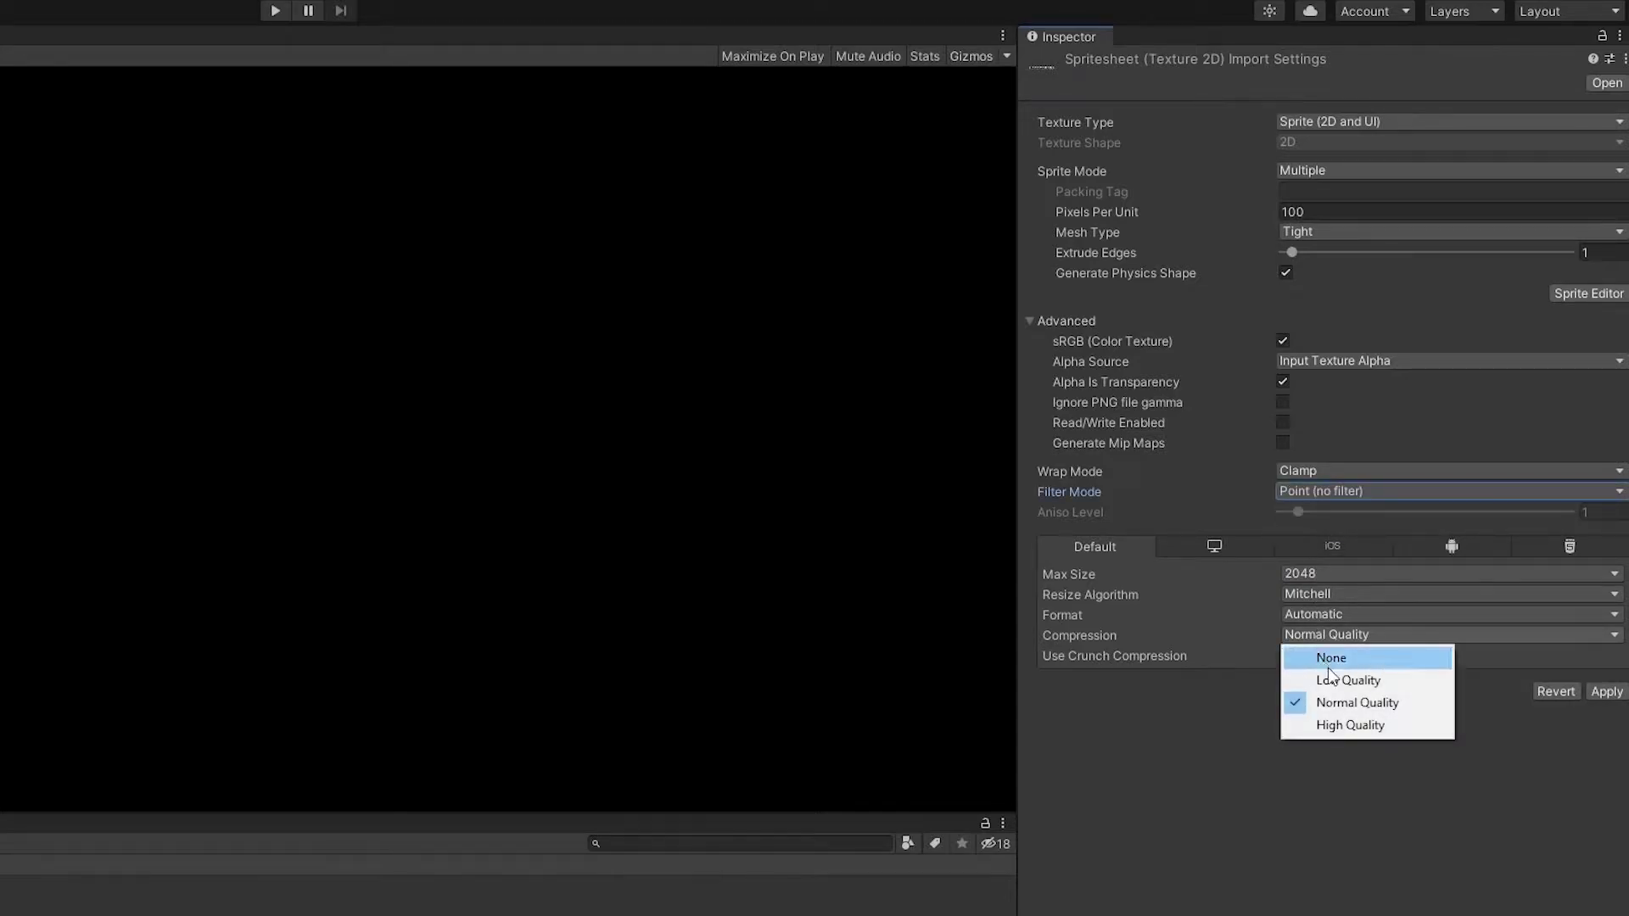
{"action": "left_click", "coordinate": [1333, 659]}
{"action": "left_click", "coordinate": [1604, 691]}
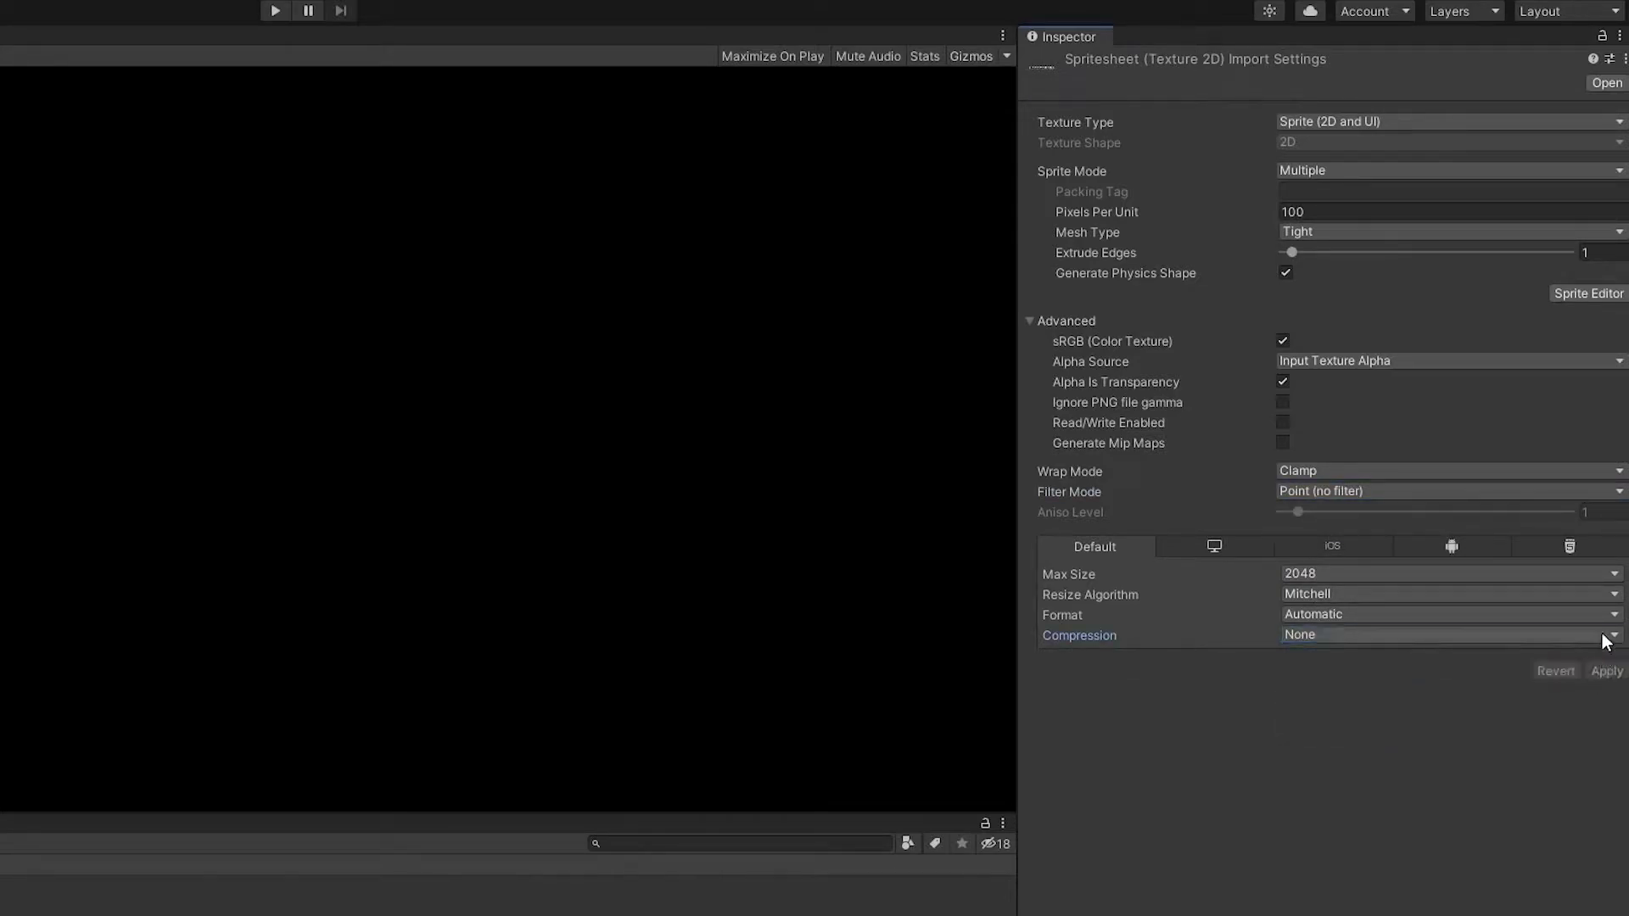
{"action": "left_click", "coordinate": [1591, 278]}
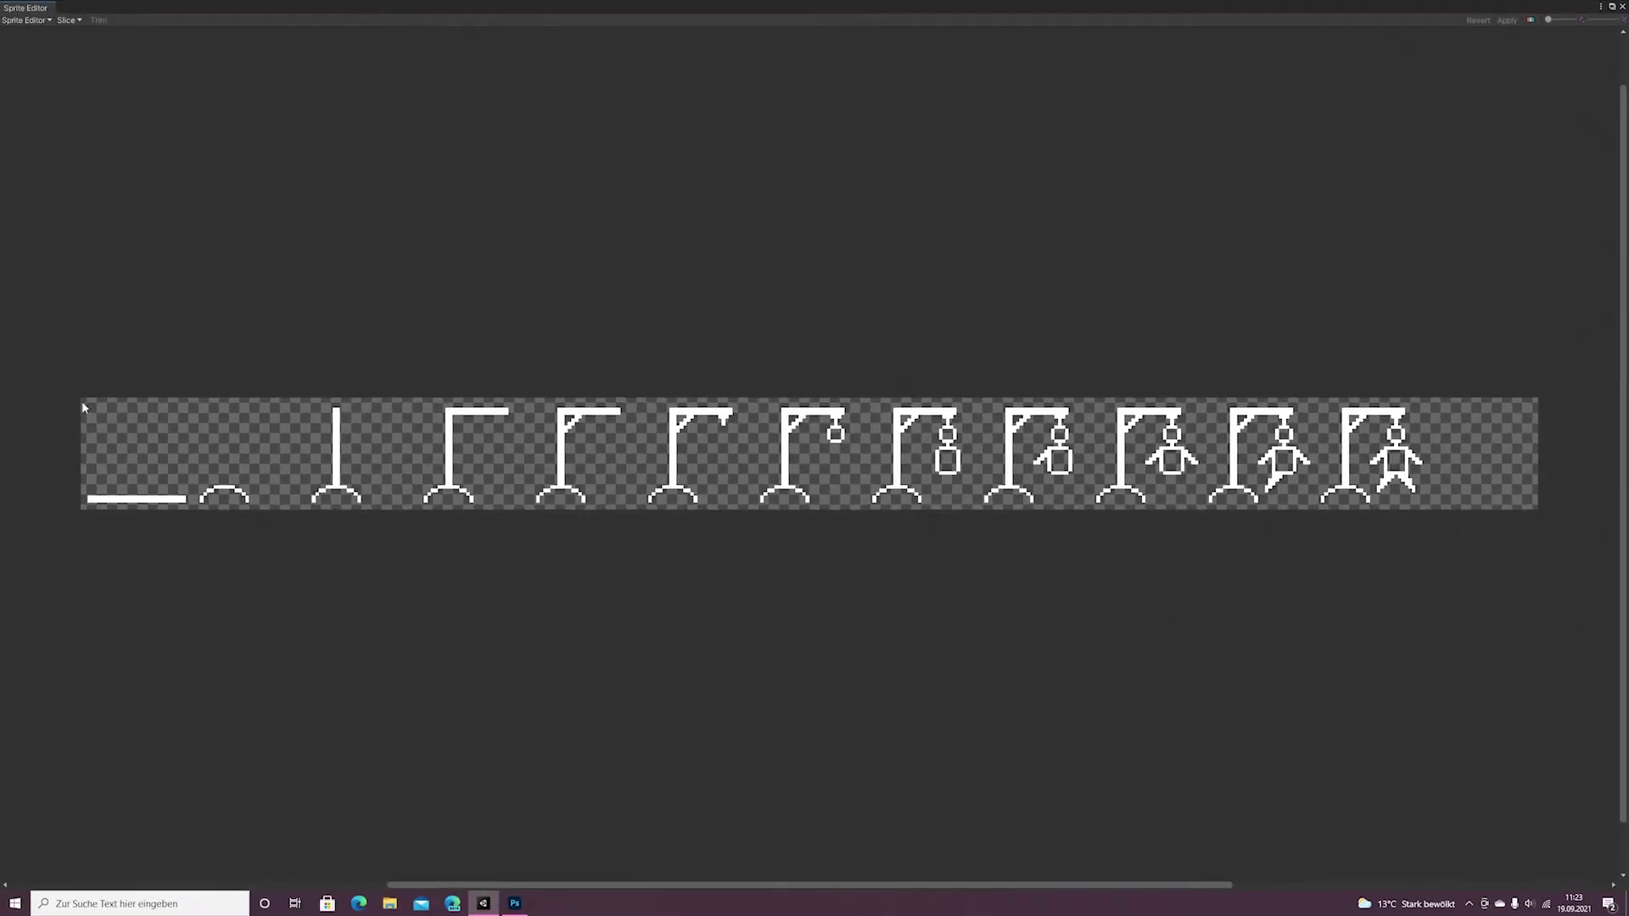
Draw sprite rectangles around the first six hangman stages in the Sprite Editor.
{"action": "left_click", "coordinate": [256, 487]}
{"action": "left_click_drag", "start_coordinate": [291, 453], "coordinate": [306, 454]}
{"action": "left_click_drag", "start_coordinate": [417, 397], "coordinate": [306, 509]}
{"action": "left_click_drag", "start_coordinate": [418, 509], "coordinate": [529, 397]}
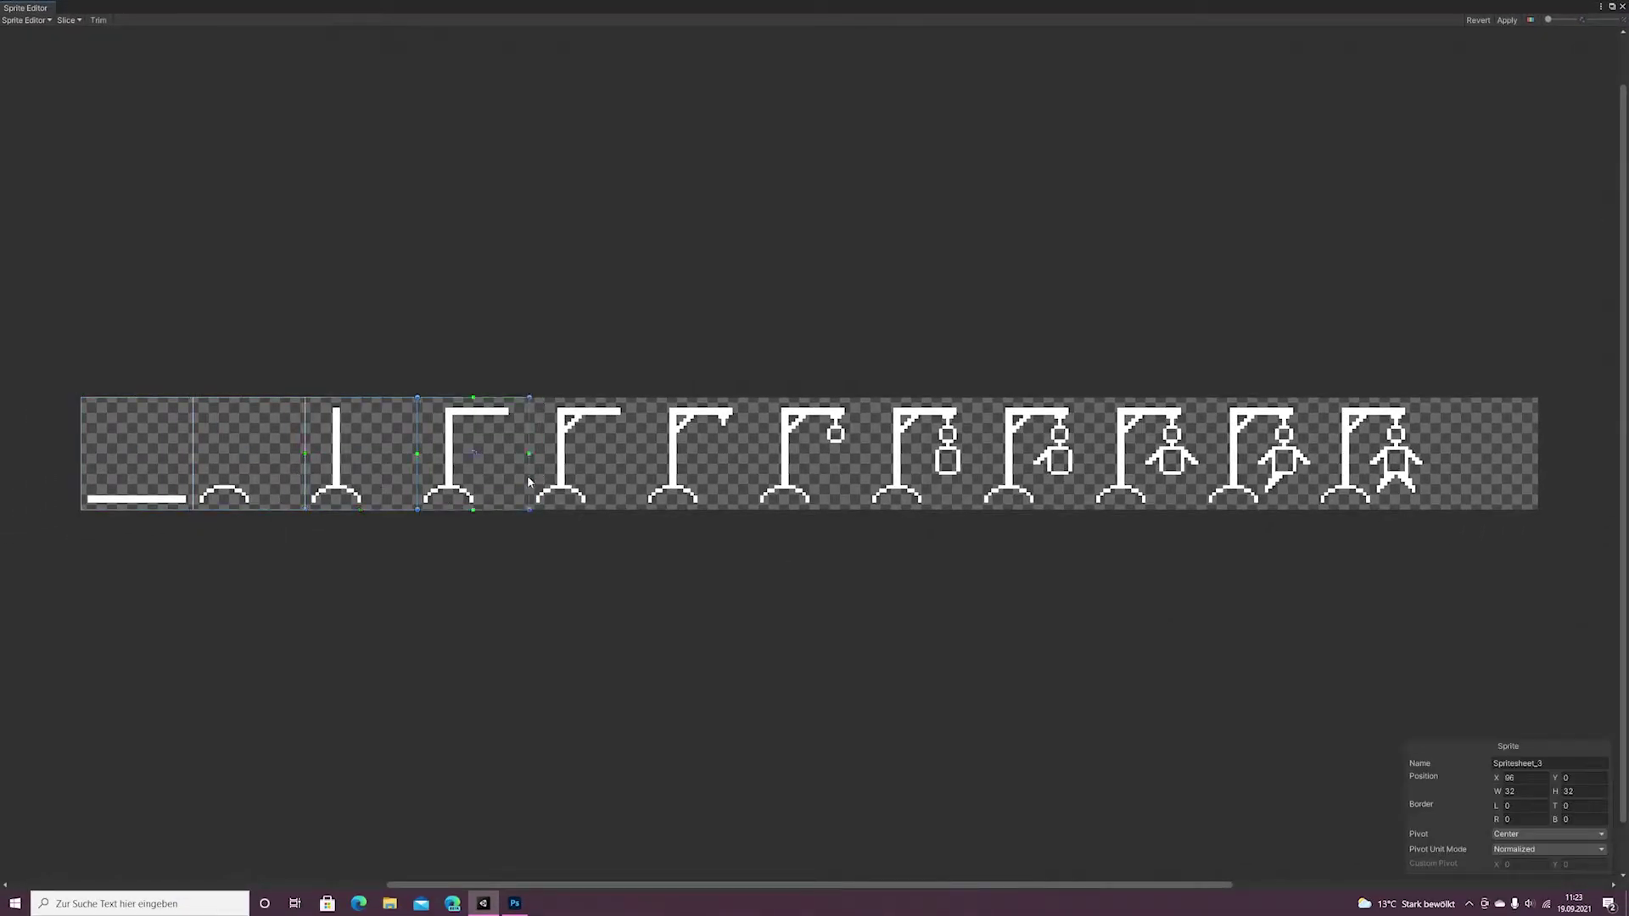
{"action": "mouse_move", "coordinate": [529, 508]}
{"action": "left_mouse_down"}
{"action": "mouse_move", "coordinate": [651, 397]}
{"action": "mouse_move", "coordinate": [642, 422]}
{"action": "left_mouse_up"}
{"action": "left_click_drag", "start_coordinate": [754, 397], "coordinate": [641, 509]}
{"action": "left_click_drag", "start_coordinate": [865, 397], "coordinate": [754, 509]}
Mark out the remaining six hangman stages as separate sprites.
{"action": "left_click_drag", "start_coordinate": [977, 397], "coordinate": [863, 513]}
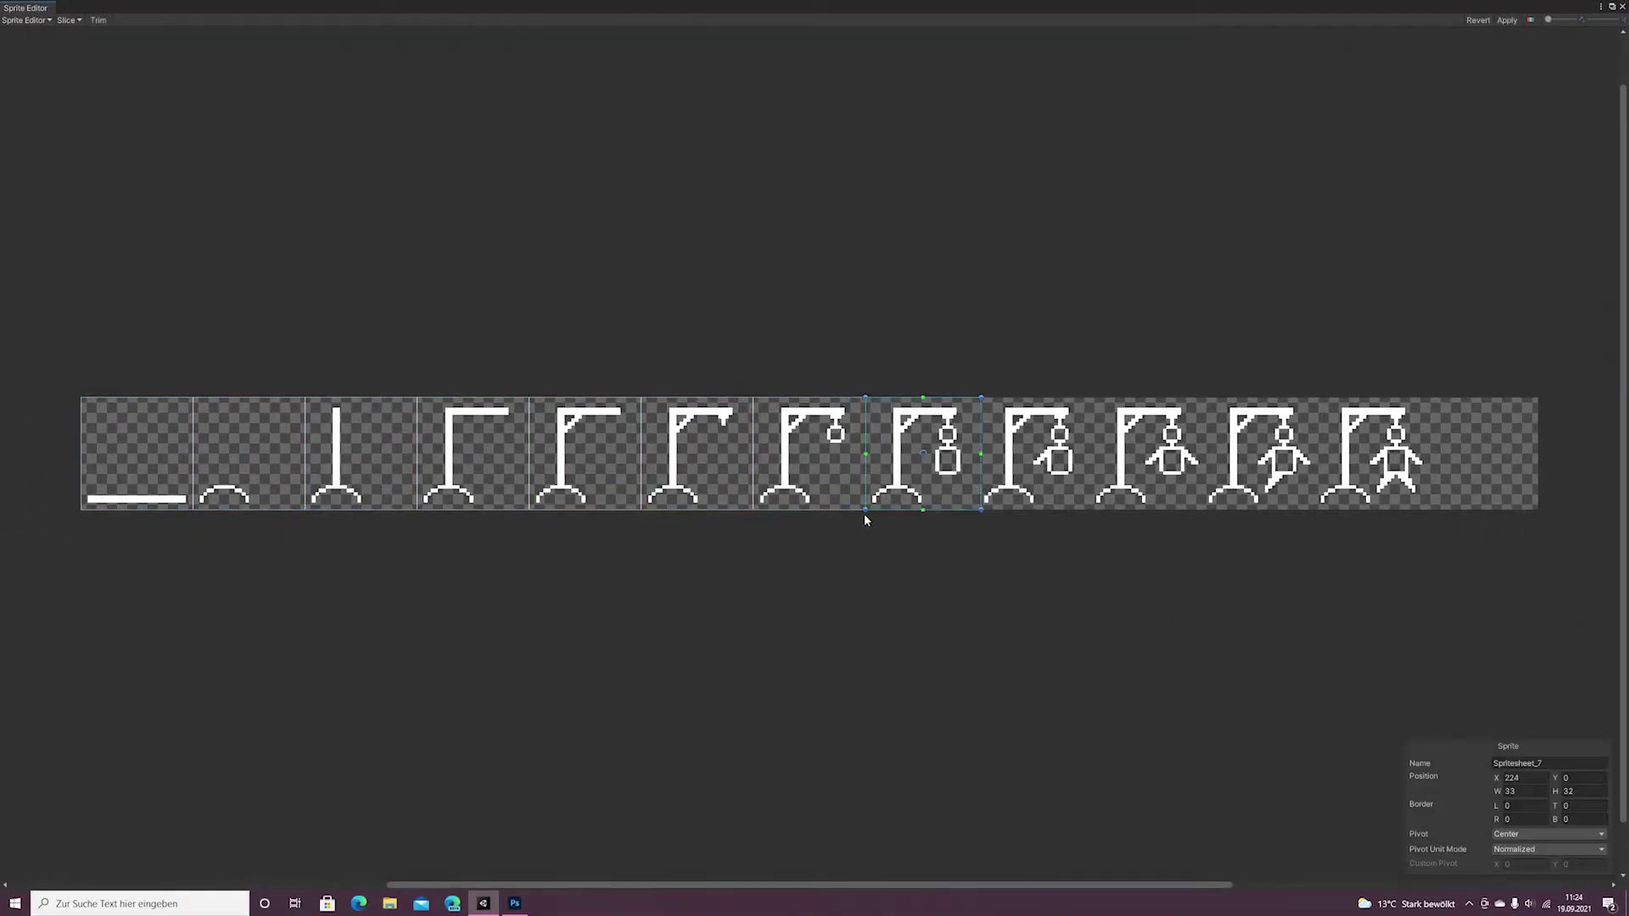
{"action": "left_click_drag", "start_coordinate": [1086, 397], "coordinate": [979, 511]}
{"action": "left_click_drag", "start_coordinate": [1201, 396], "coordinate": [1085, 509]}
{"action": "left_click_drag", "start_coordinate": [1313, 397], "coordinate": [1202, 509]}
{"action": "left_click_drag", "start_coordinate": [1425, 397], "coordinate": [1313, 509]}
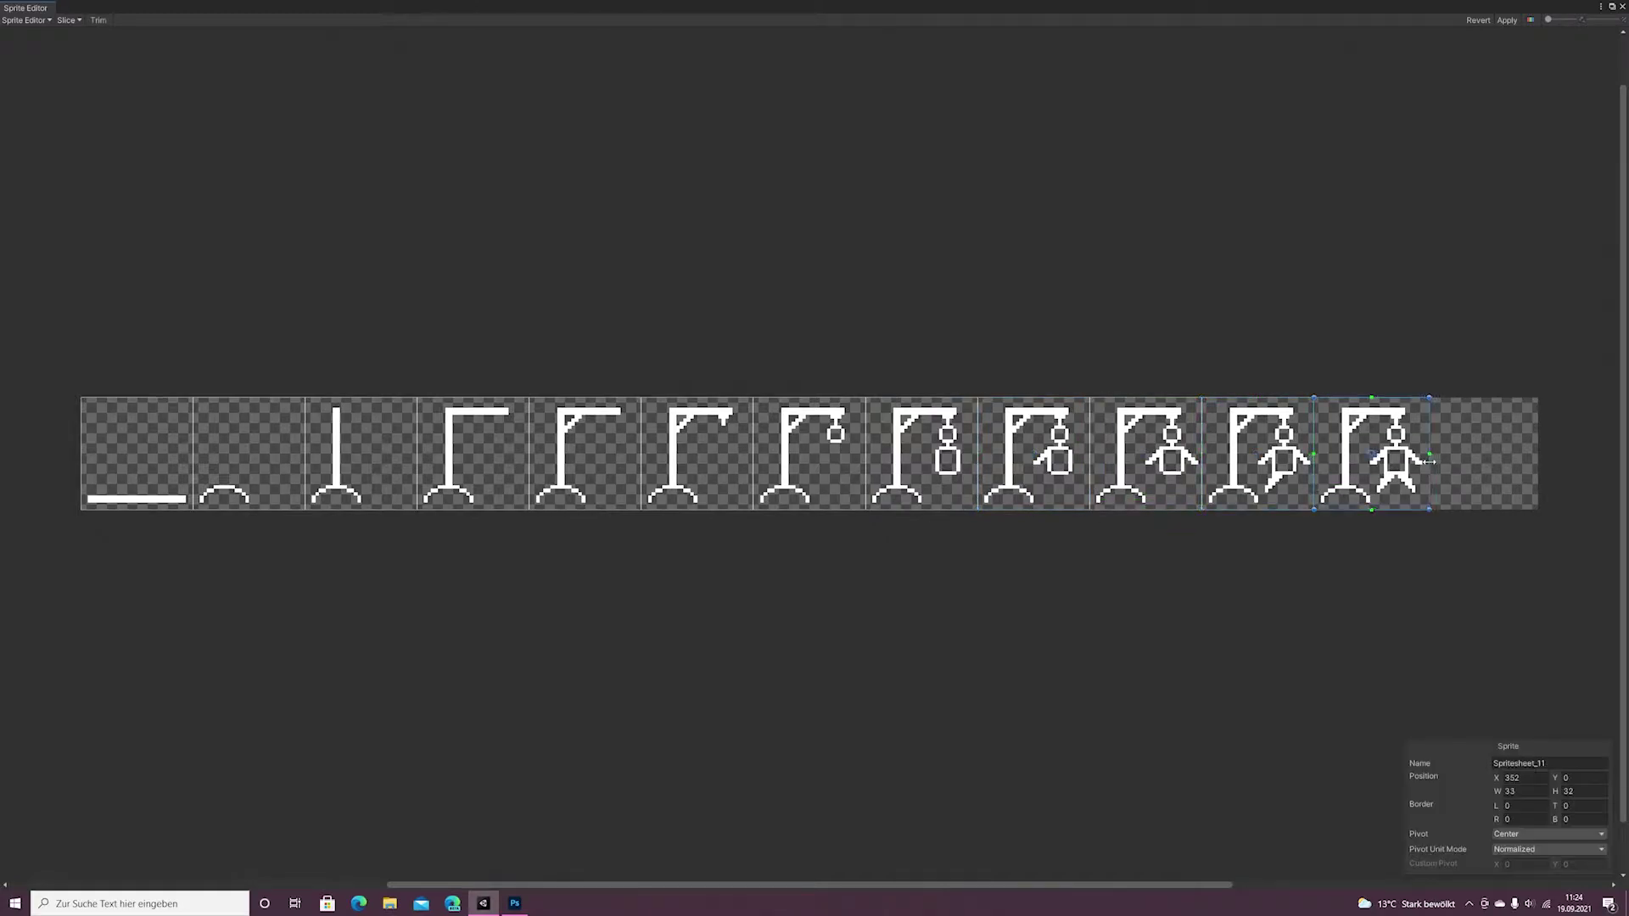
{"action": "left_click_drag", "start_coordinate": [1536, 397], "coordinate": [1425, 509]}
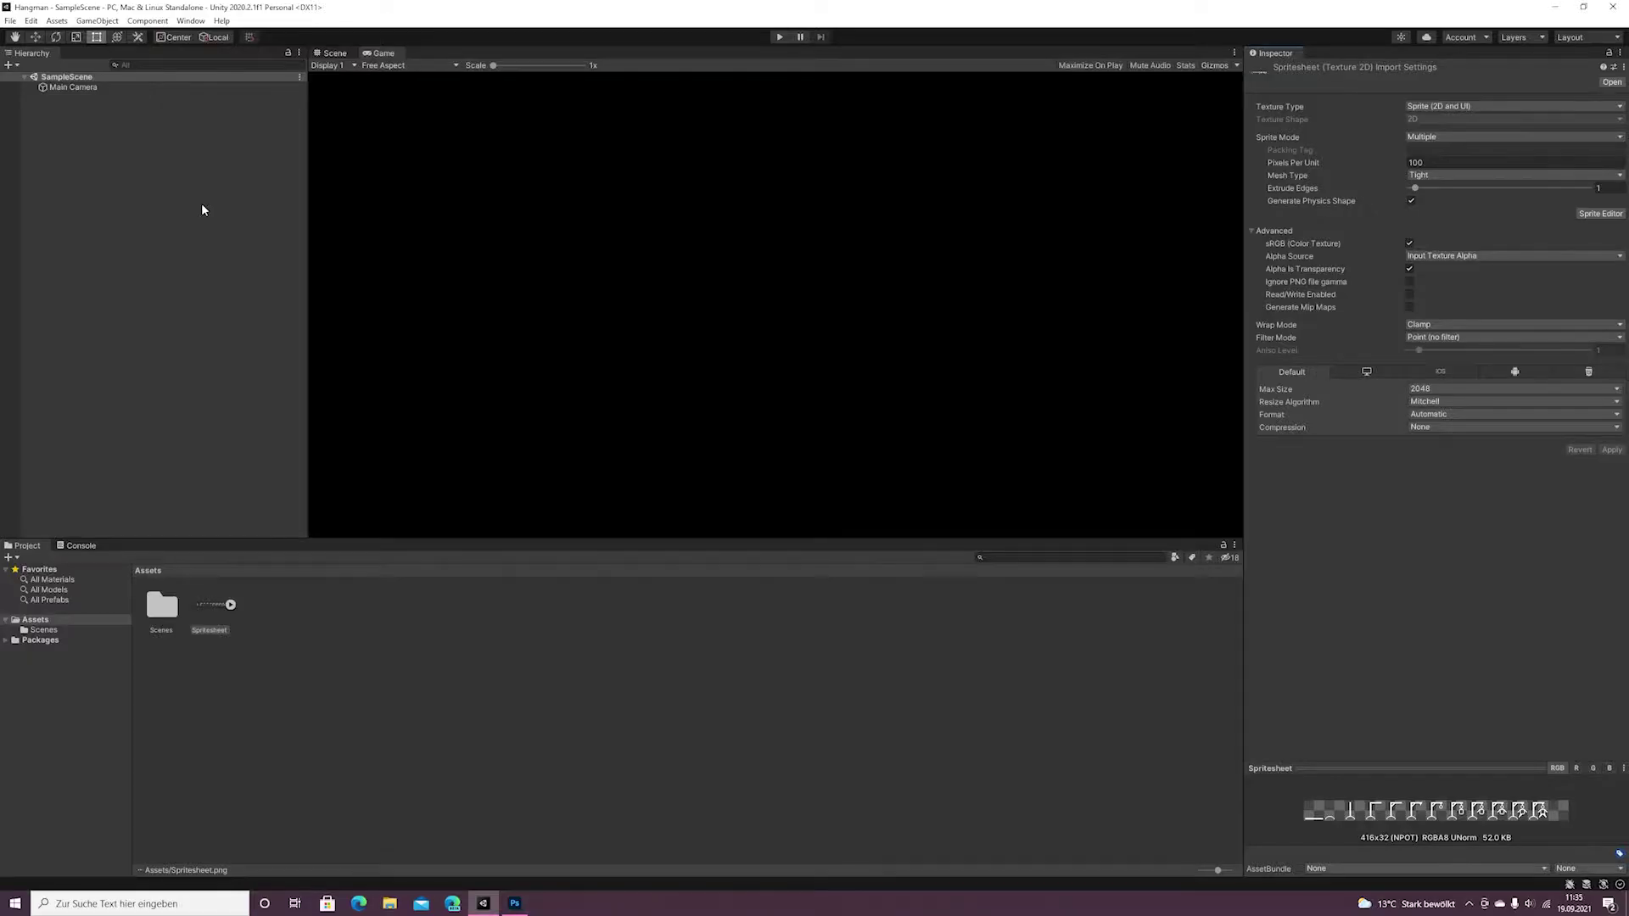
{"action": "right_click", "coordinate": [204, 207]}
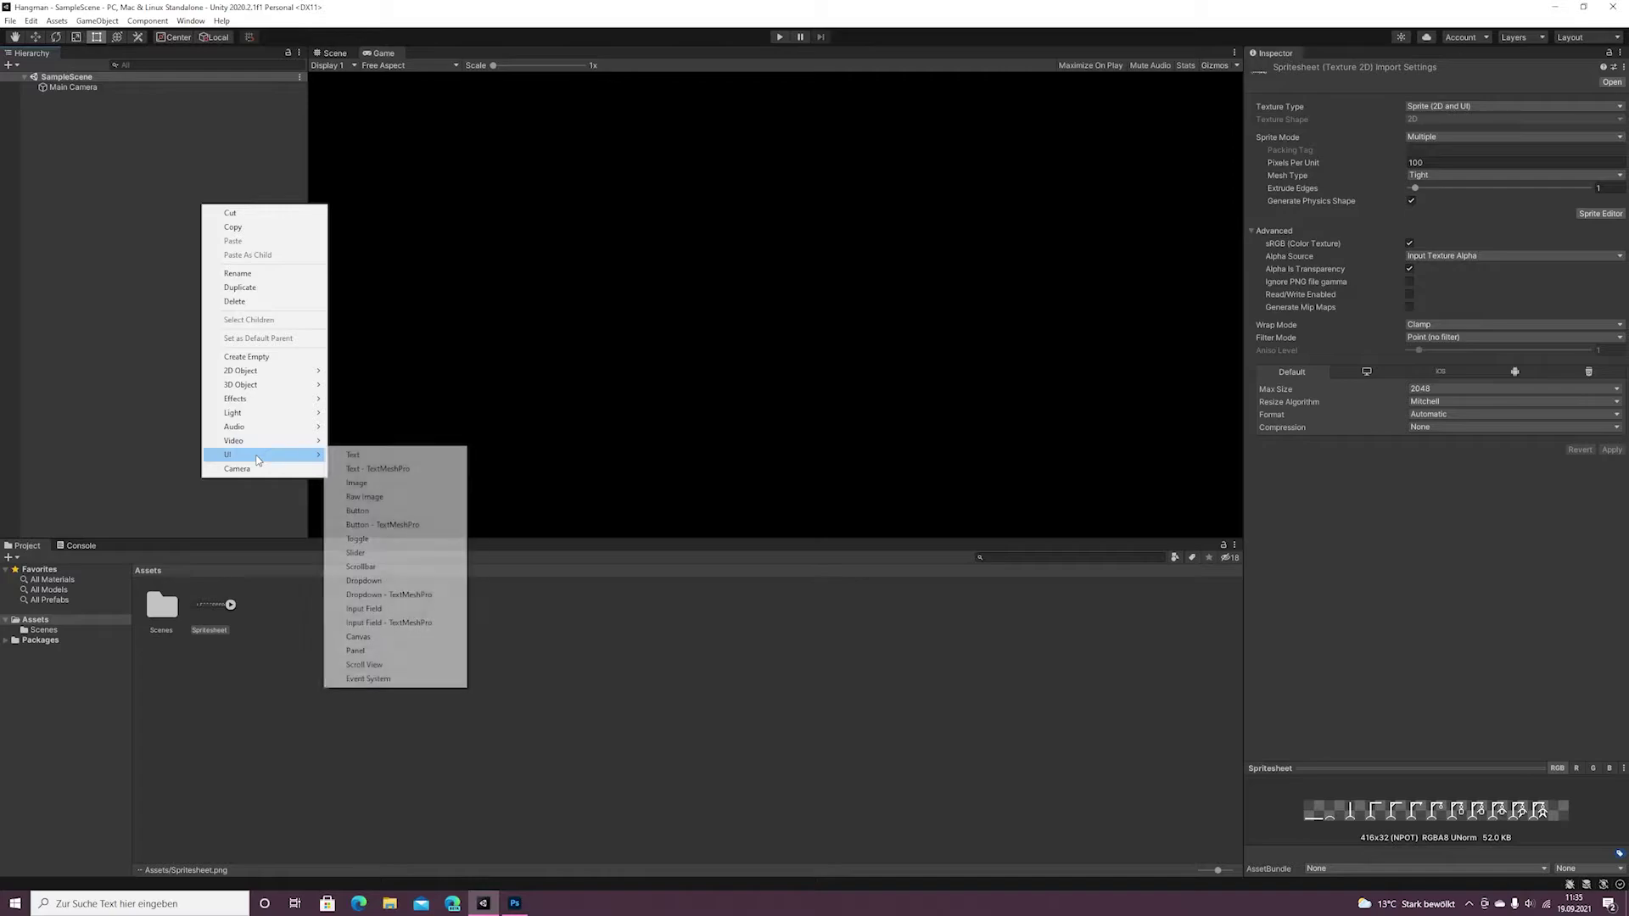
Add a UI Canvas whose Canvas Scaler uses Scale With Screen Size at 800×600.
{"action": "mouse_move", "coordinate": [272, 455]}
{"action": "left_click", "coordinate": [367, 637]}
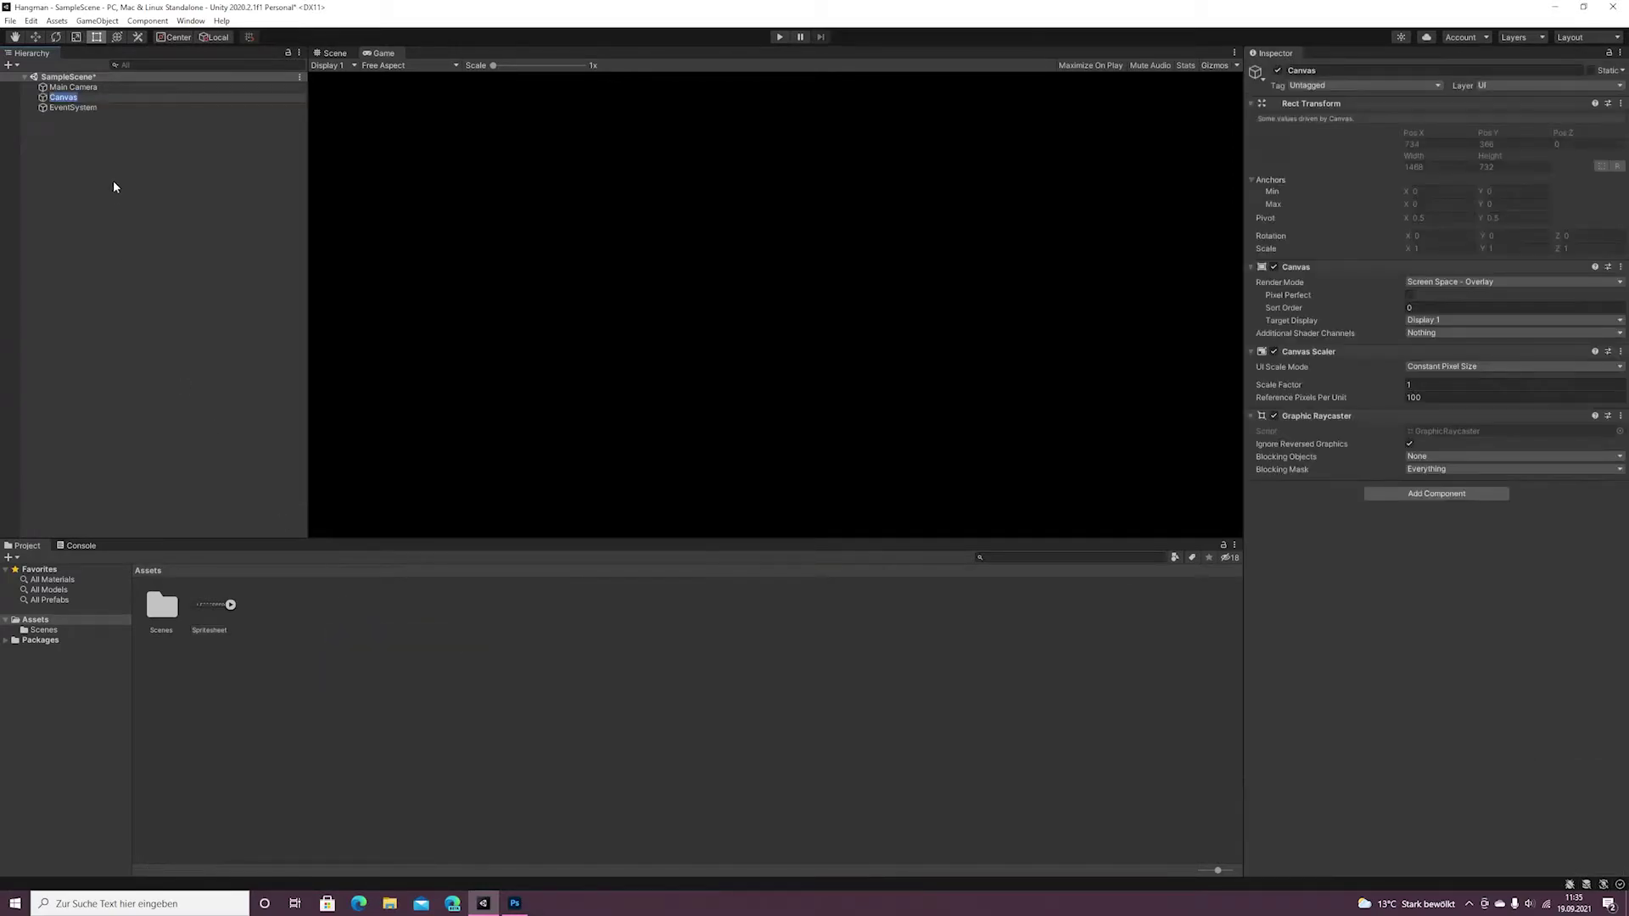
{"action": "left_click", "coordinate": [91, 96]}
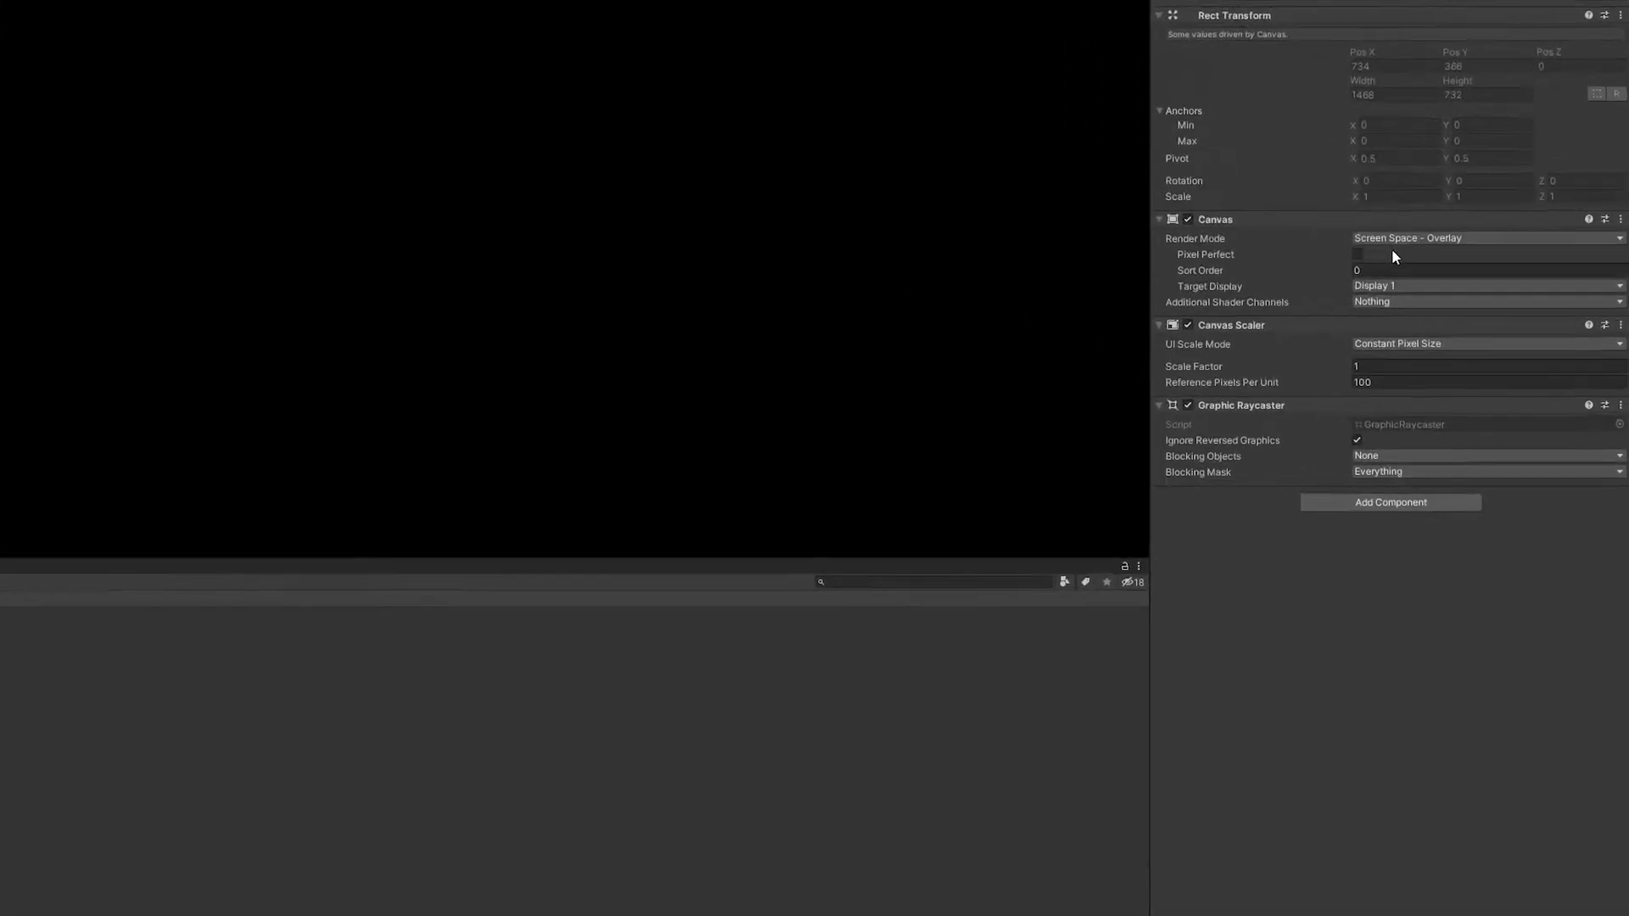
{"action": "left_click", "coordinate": [1320, 319]}
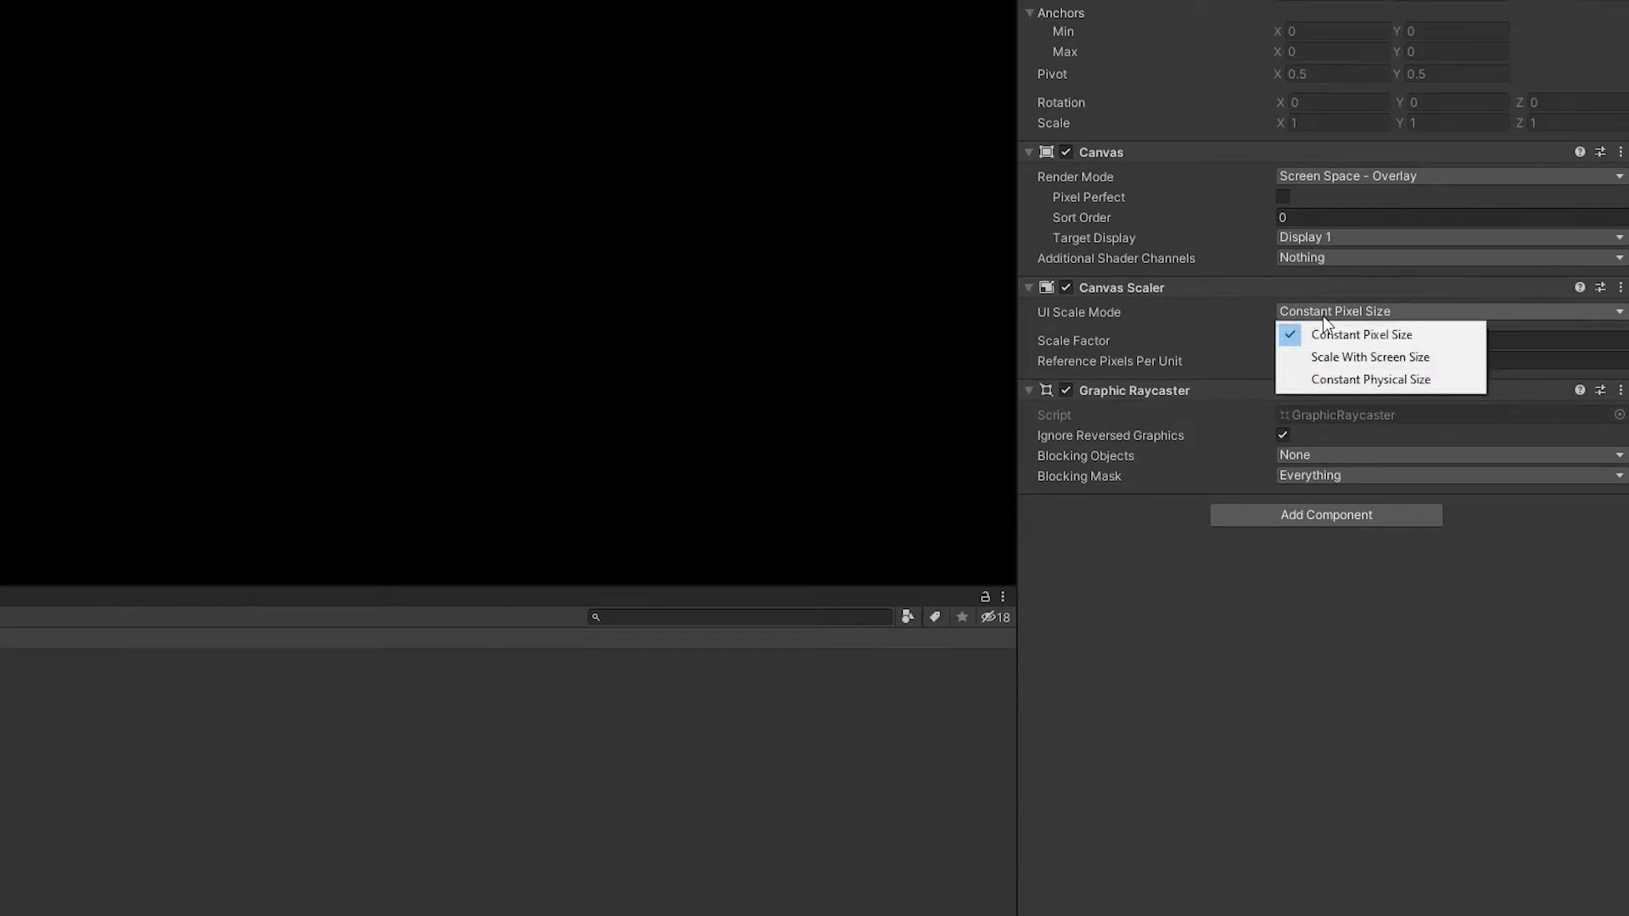
{"action": "left_click", "coordinate": [1318, 354]}
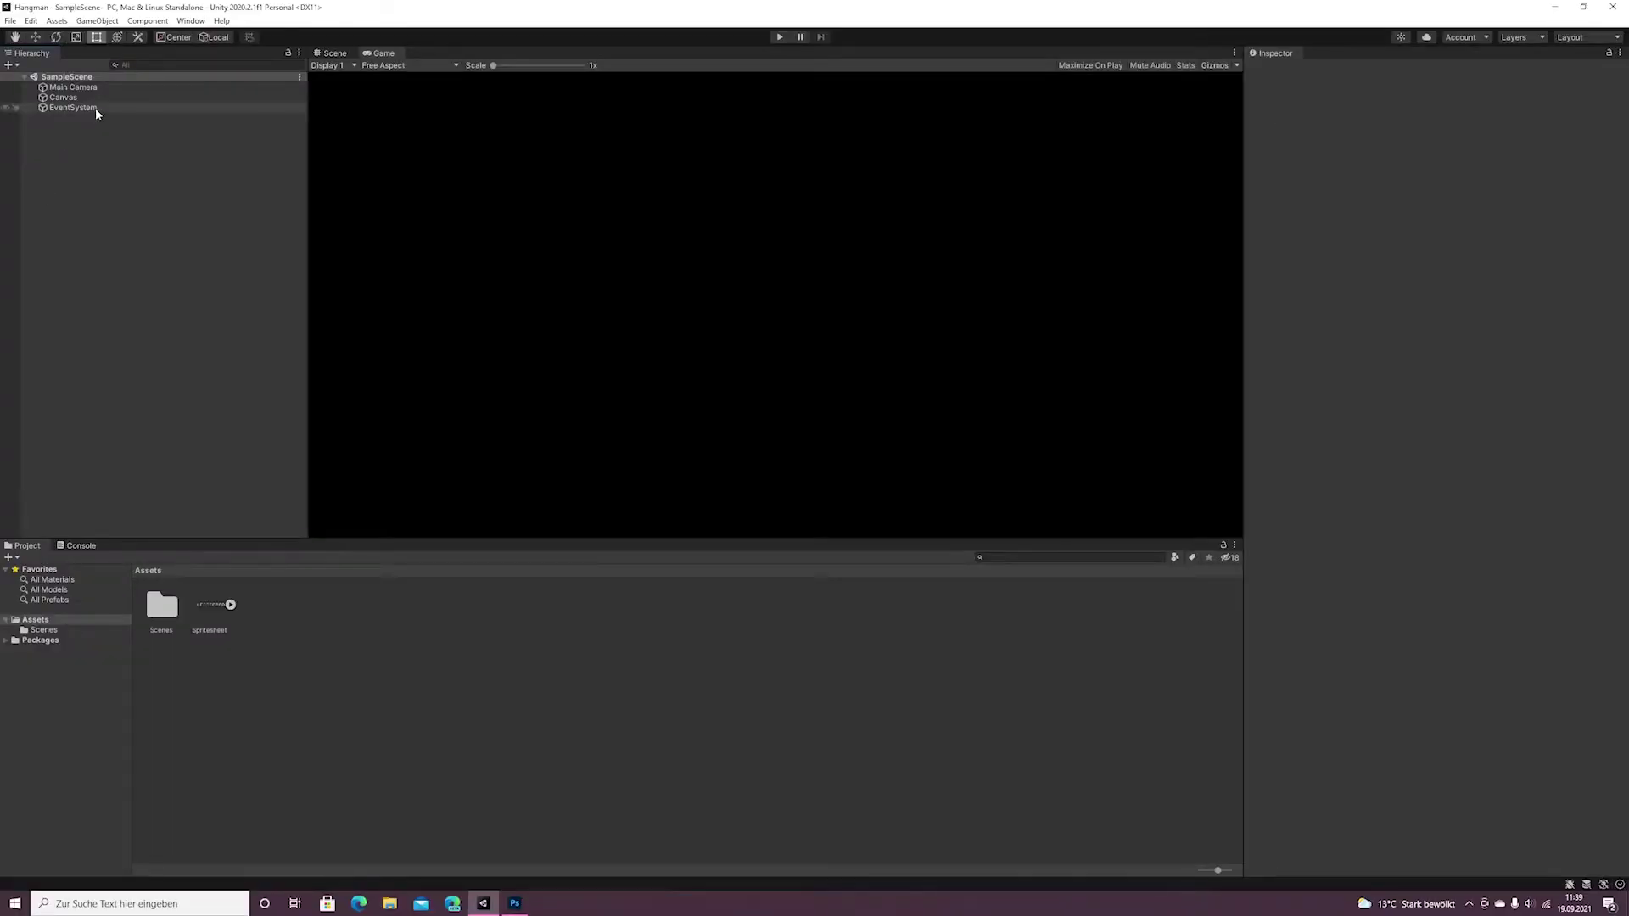
{"action": "right_click", "coordinate": [96, 99]}
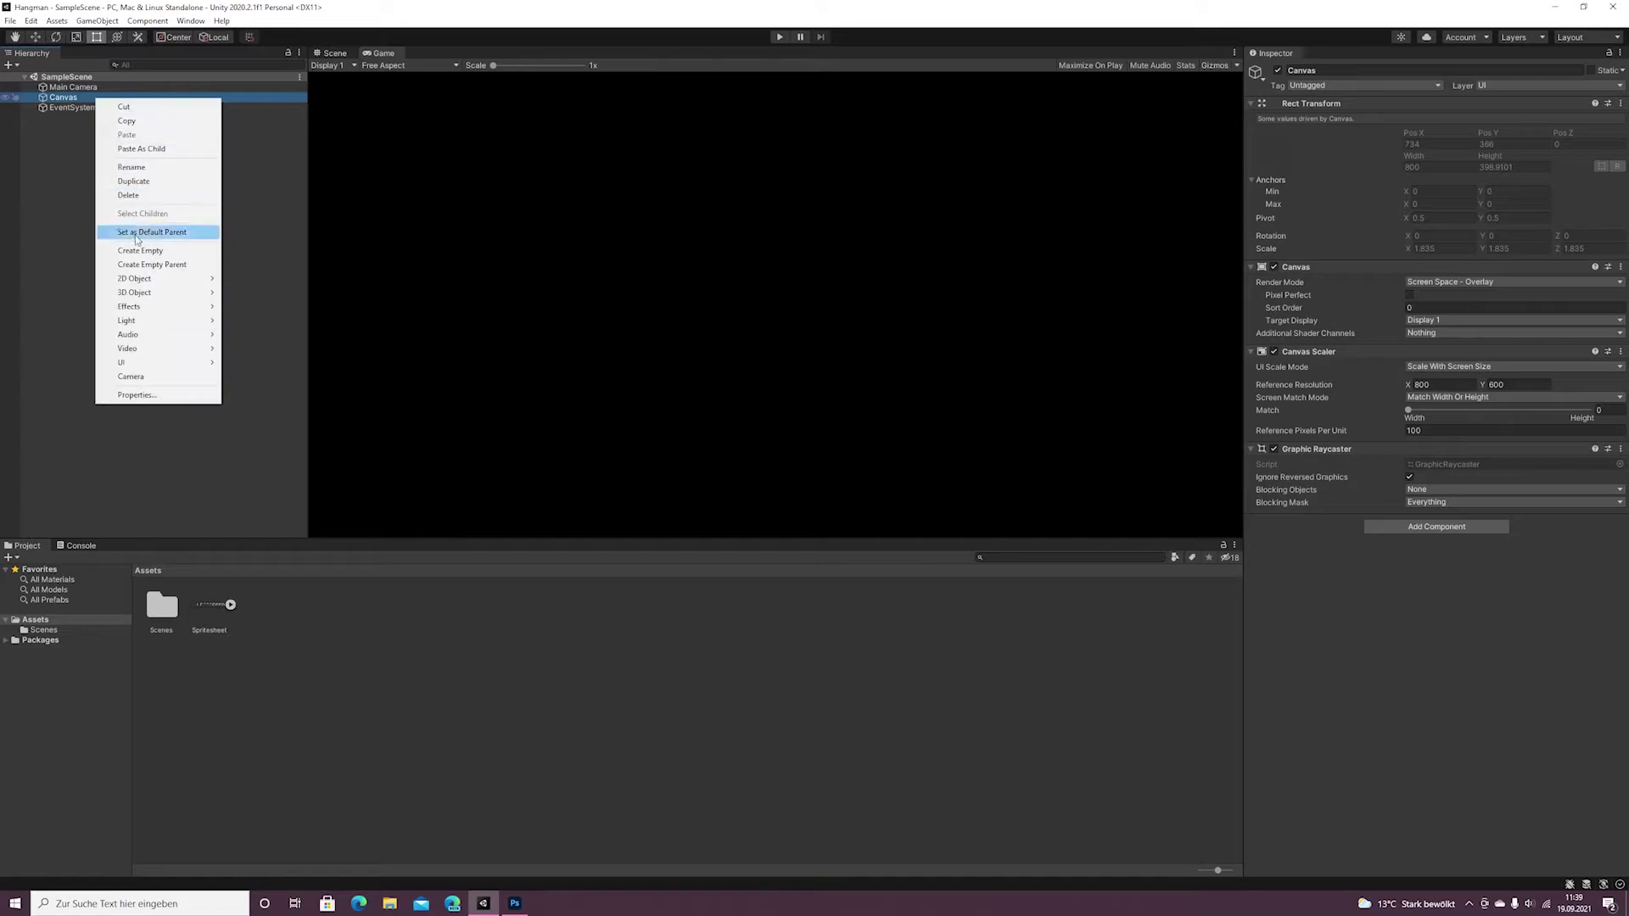
Create an empty Word object under the Canvas, stretched to fill it, and edit its top offset.
{"action": "left_click", "coordinate": [142, 251]}
{"action": "type", "text": "Word"}
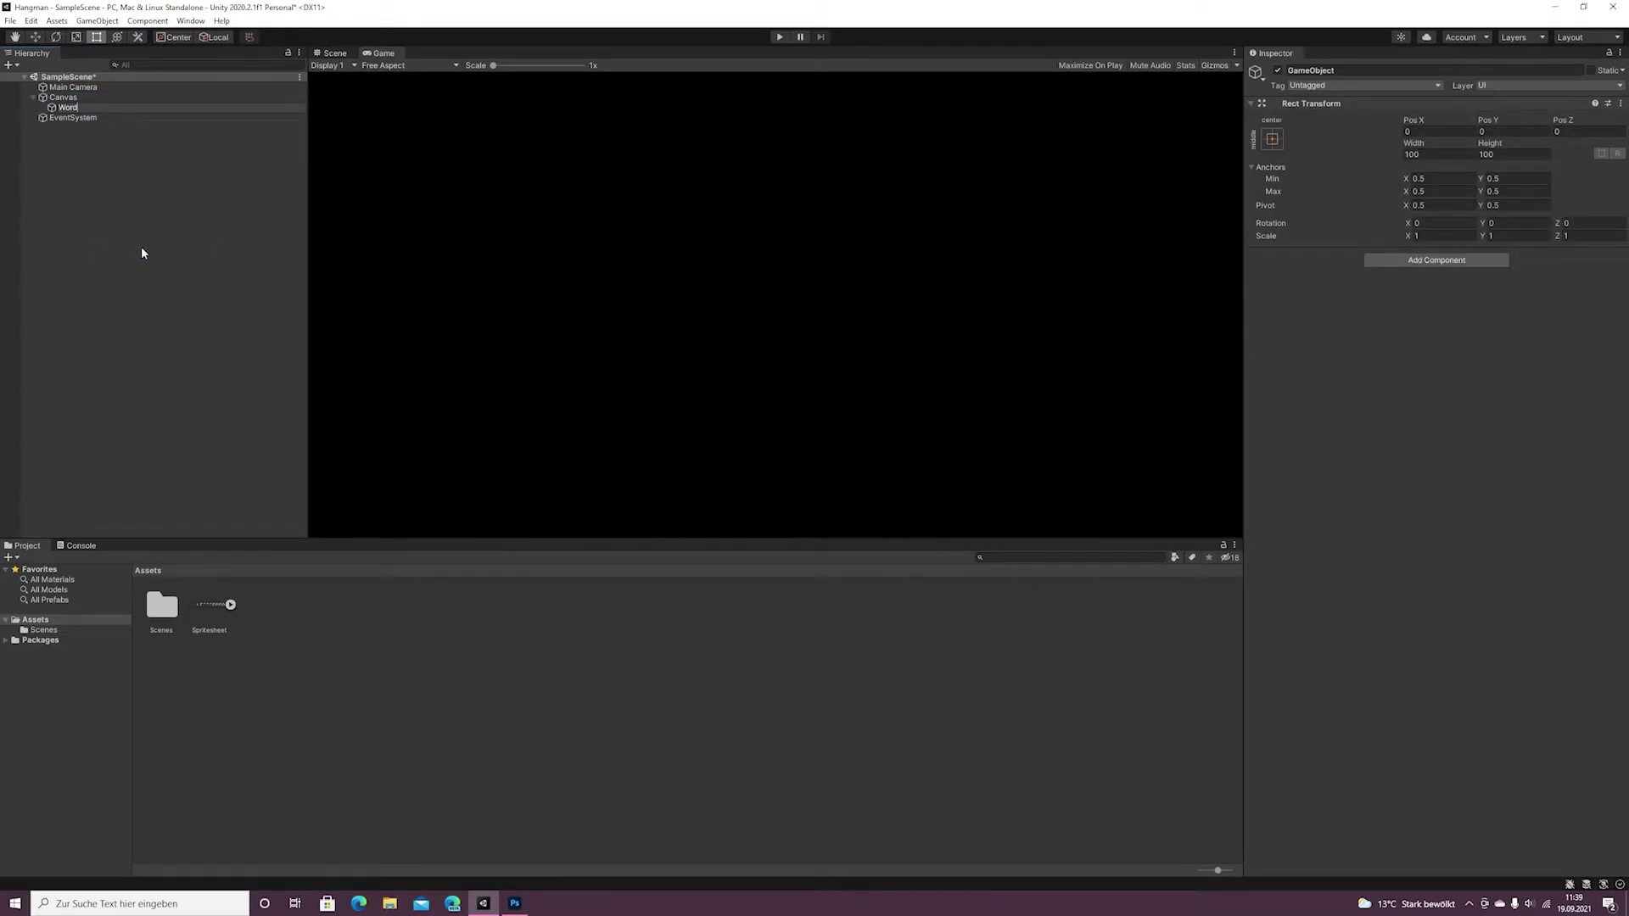
{"action": "key", "text": "Return"}
{"action": "left_click", "coordinate": [1273, 140]}
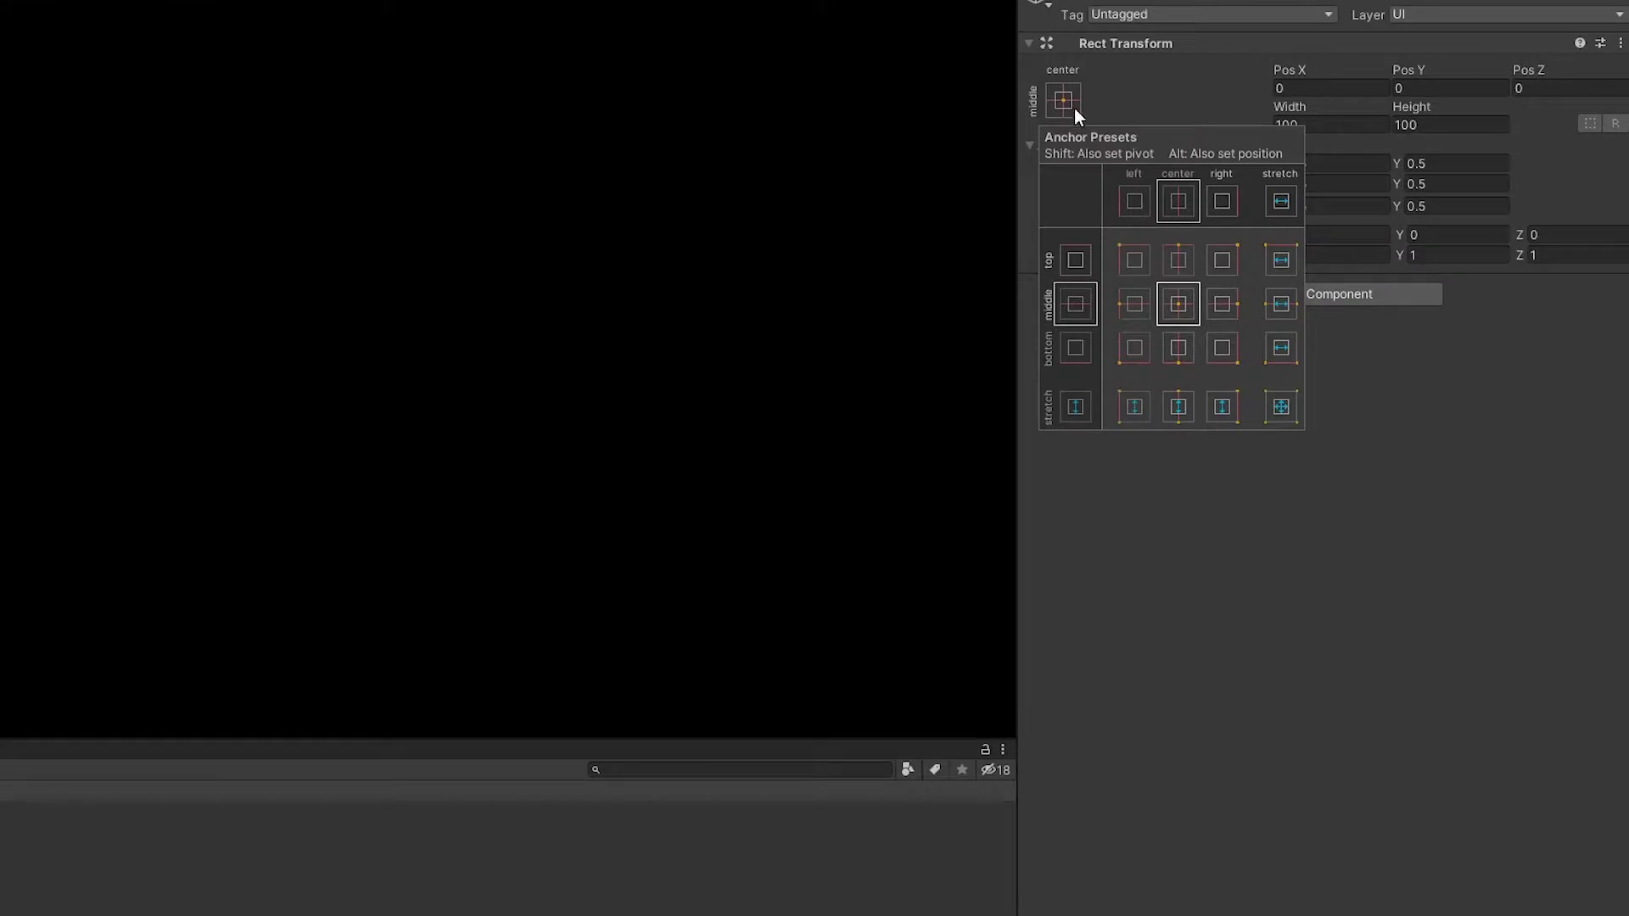
{"action": "left_click", "coordinate": [1286, 409], "text": "alt+shift"}
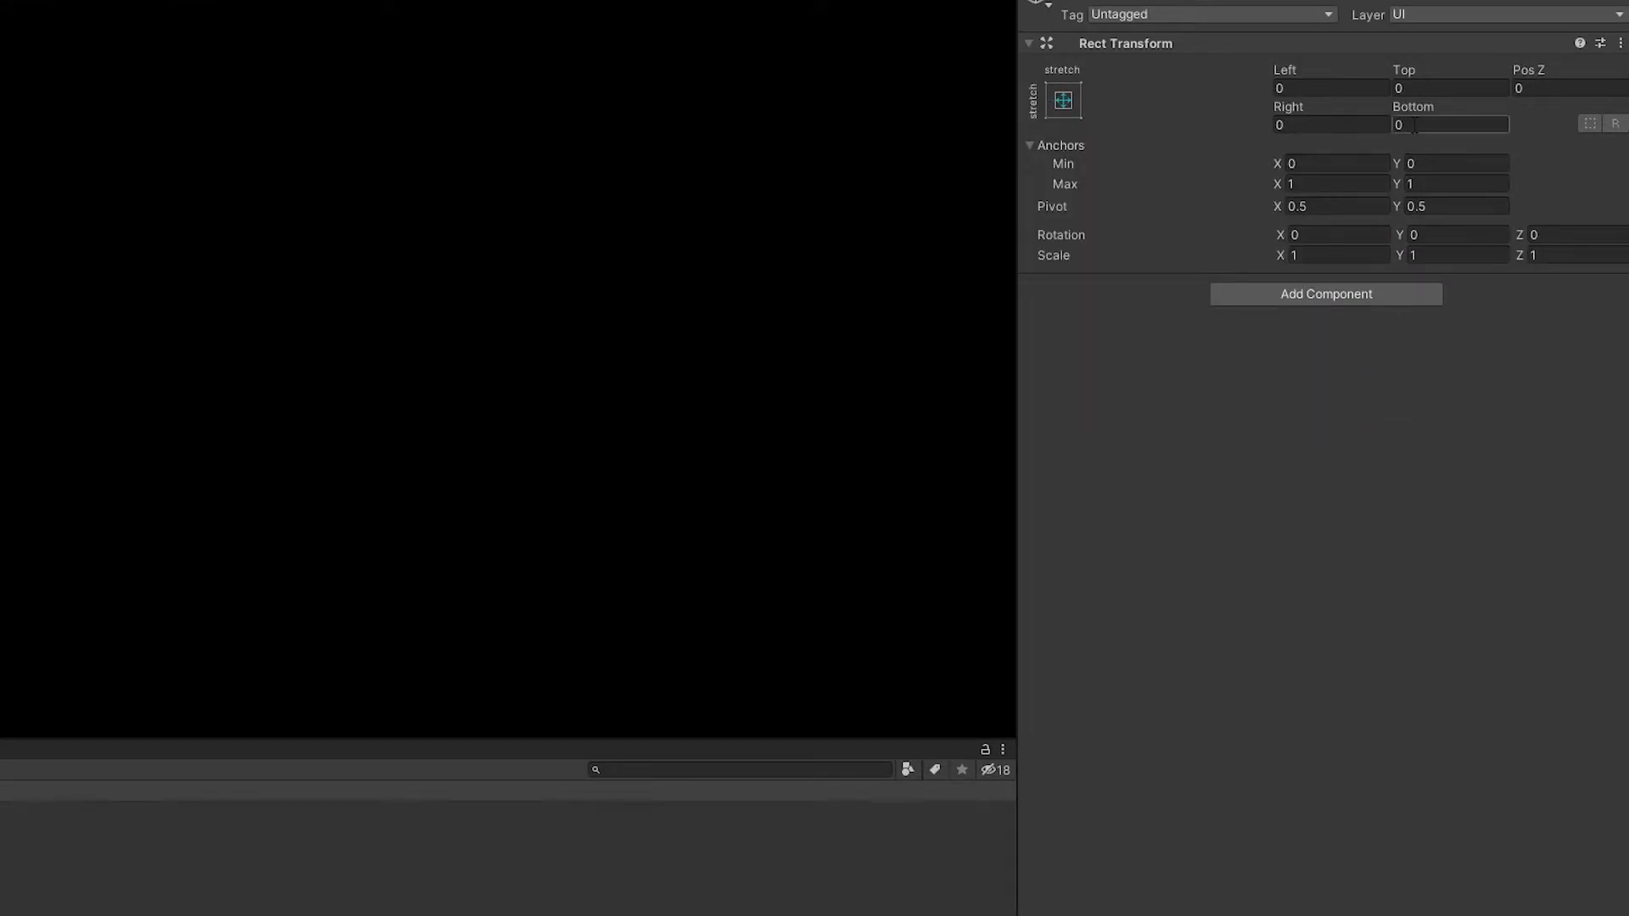
{"action": "left_click", "coordinate": [1405, 88]}
{"action": "type", "text": "2"}
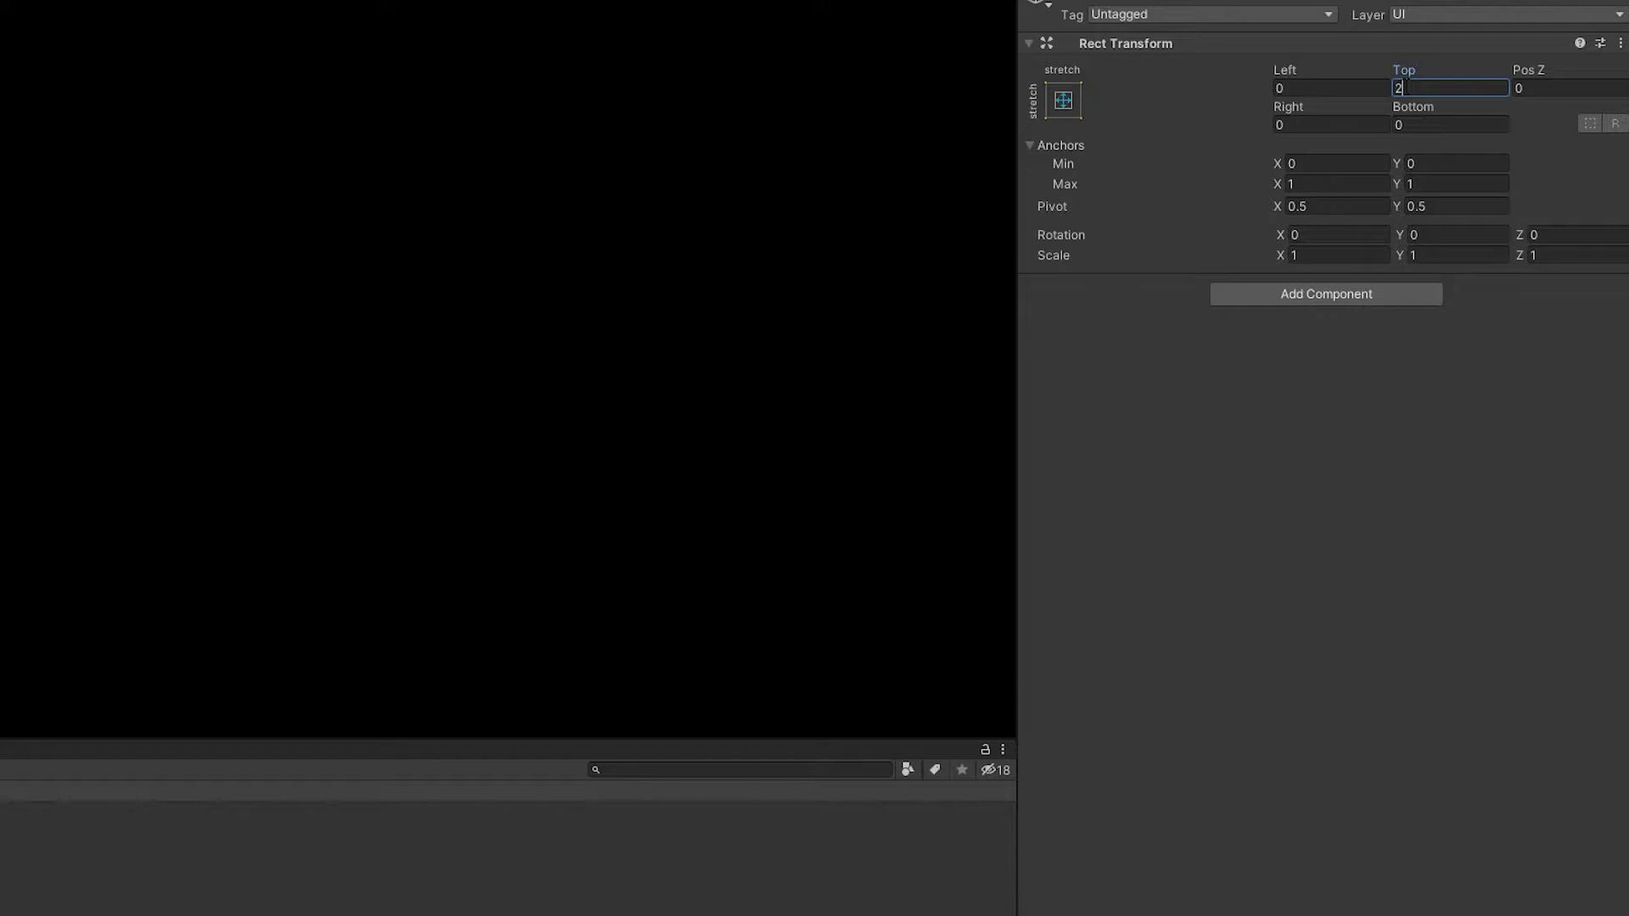
{"action": "type", "text": "00"}
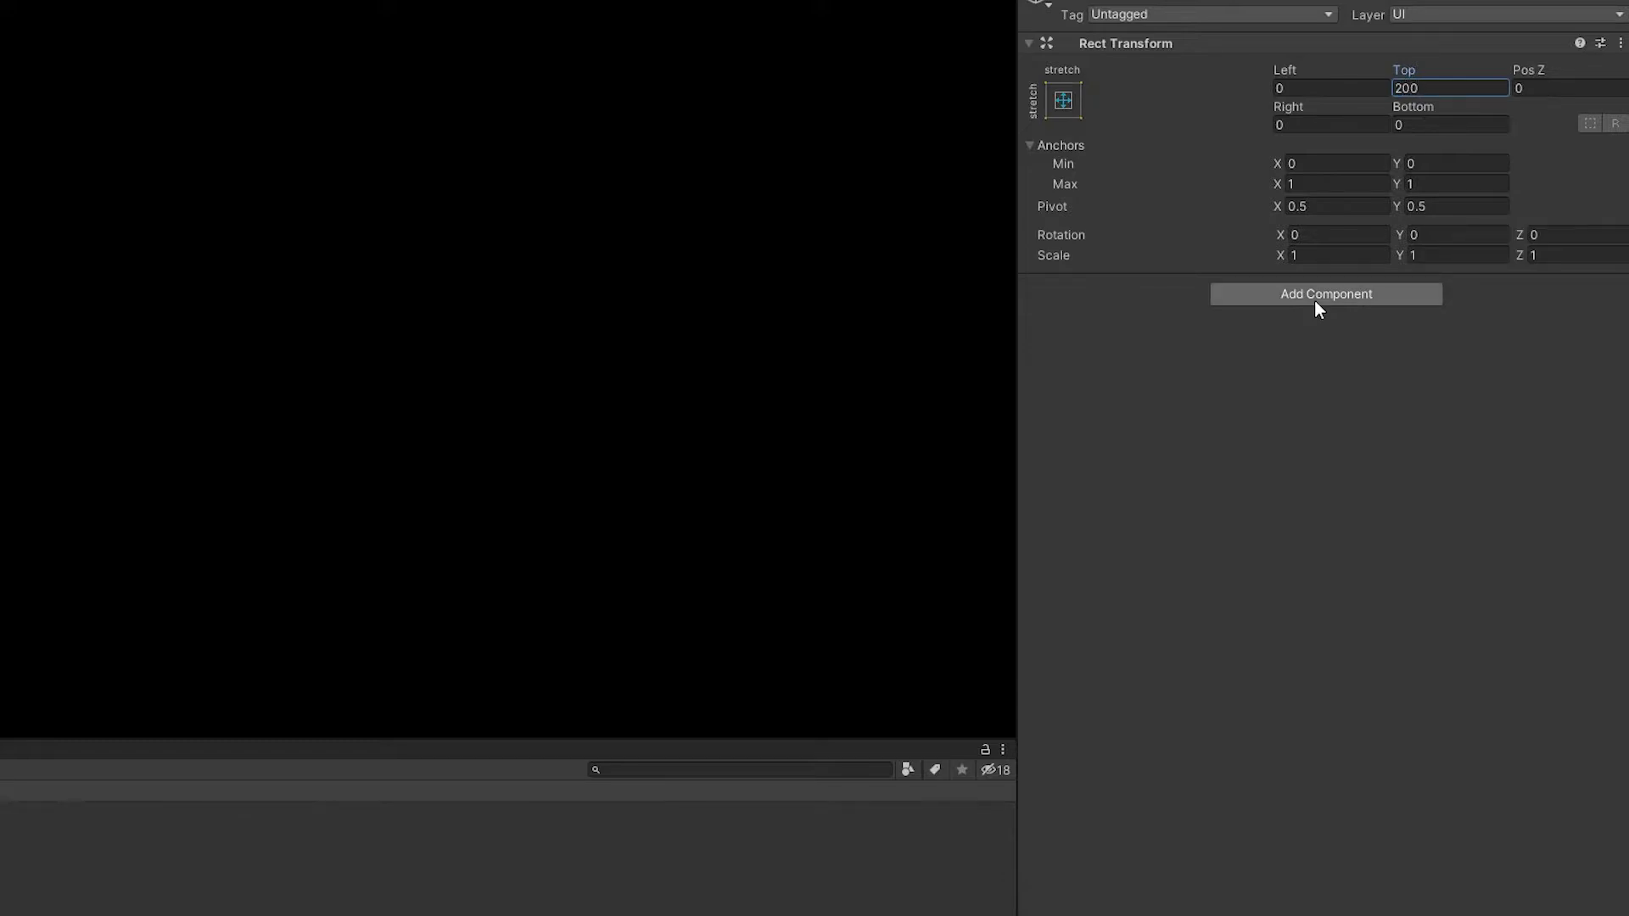
Give Word a Grid Layout Group with 50×50 cells and Middle Center child alignment.
{"action": "left_click", "coordinate": [1314, 302]}
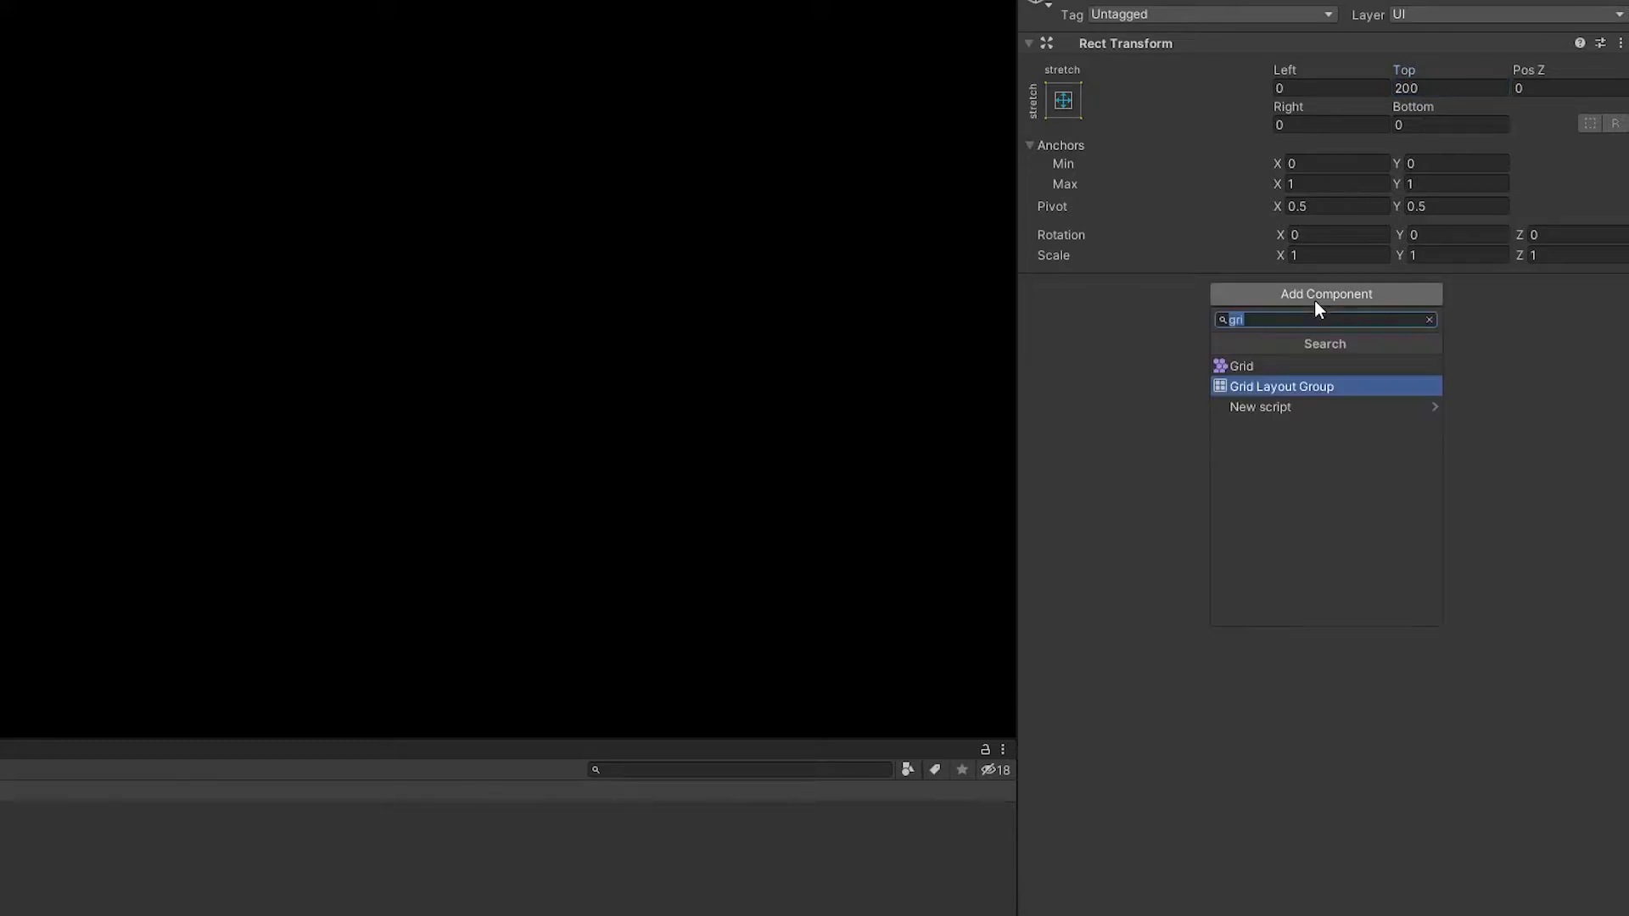
{"action": "left_click", "coordinate": [1269, 386]}
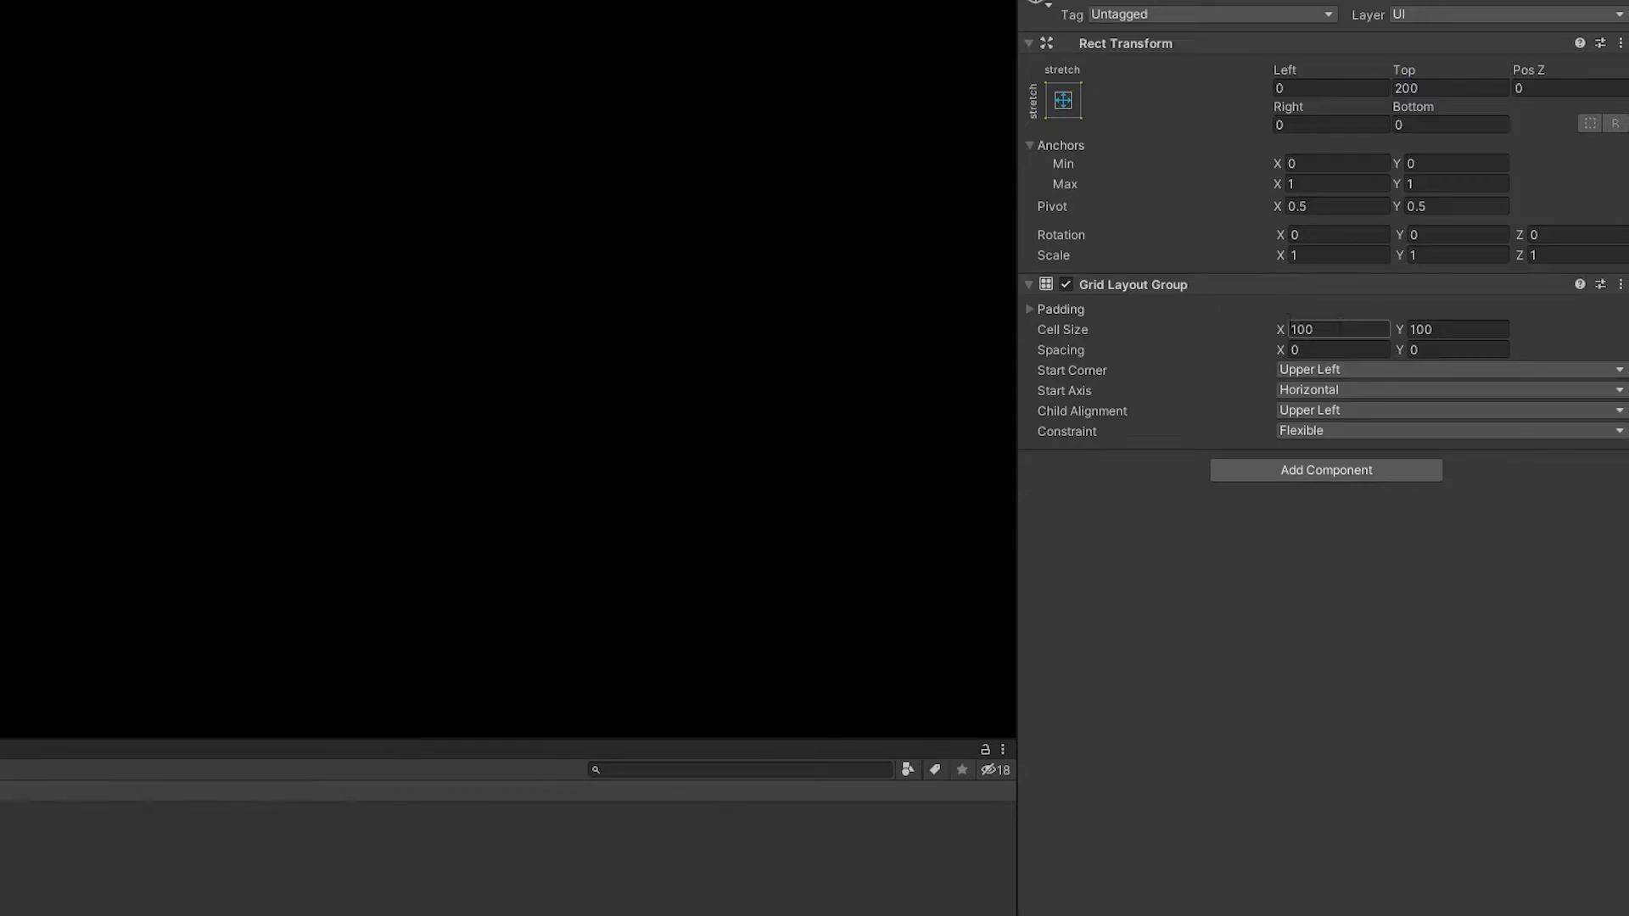
{"action": "left_click", "coordinate": [1347, 327]}
{"action": "type", "text": "50"}
{"action": "left_click", "coordinate": [1429, 330]}
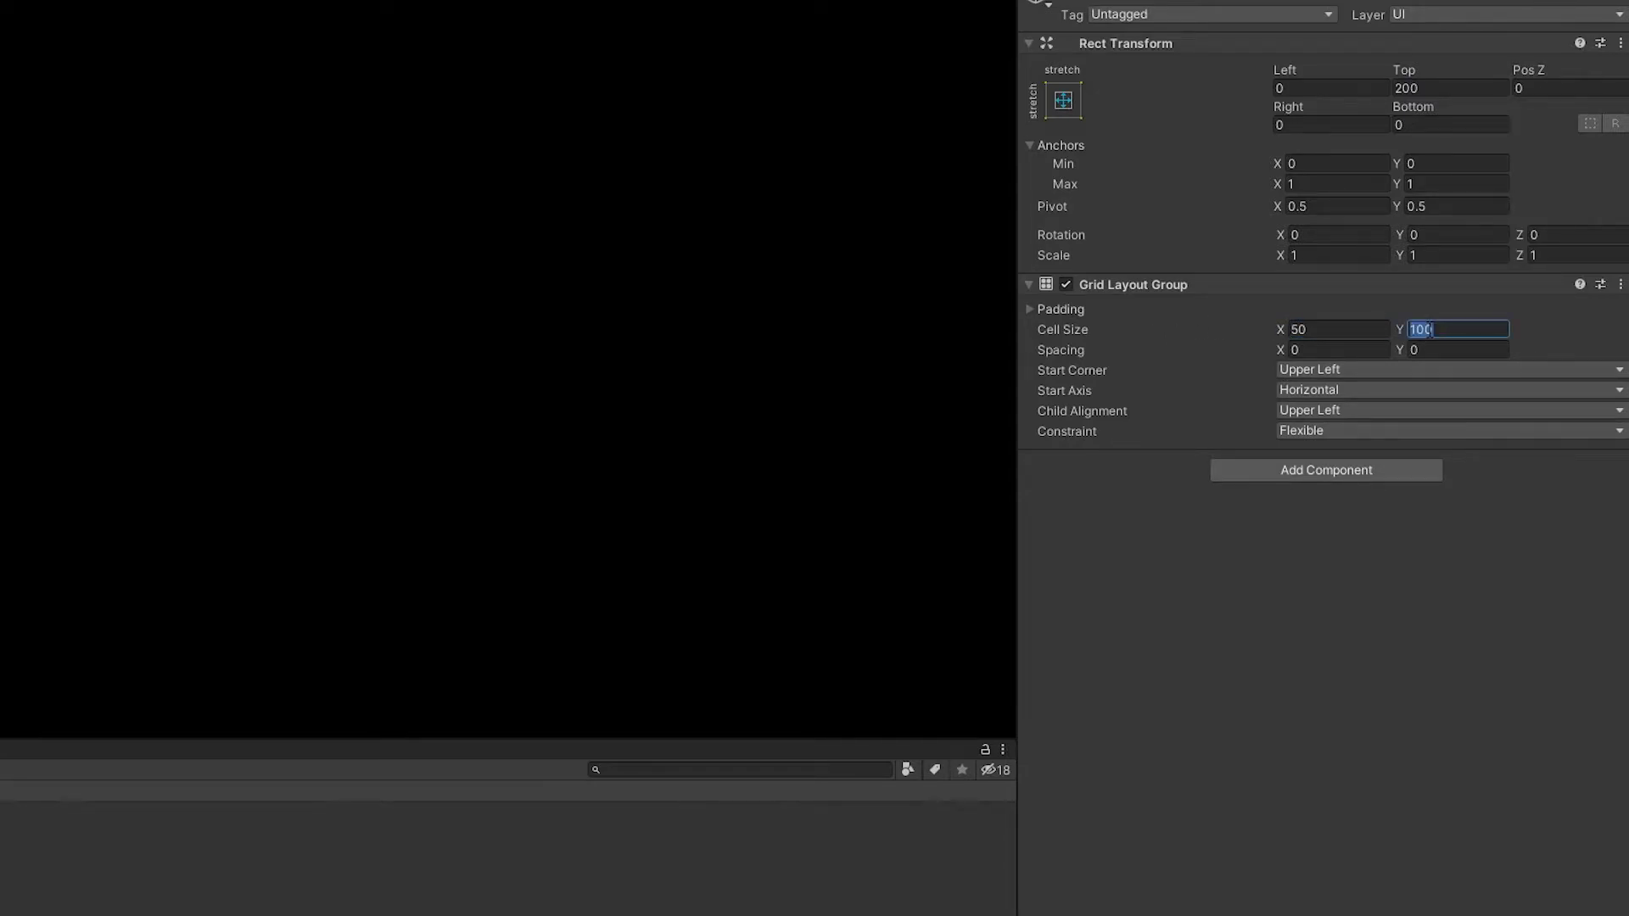
{"action": "type", "text": "50"}
{"action": "left_click", "coordinate": [1324, 410]}
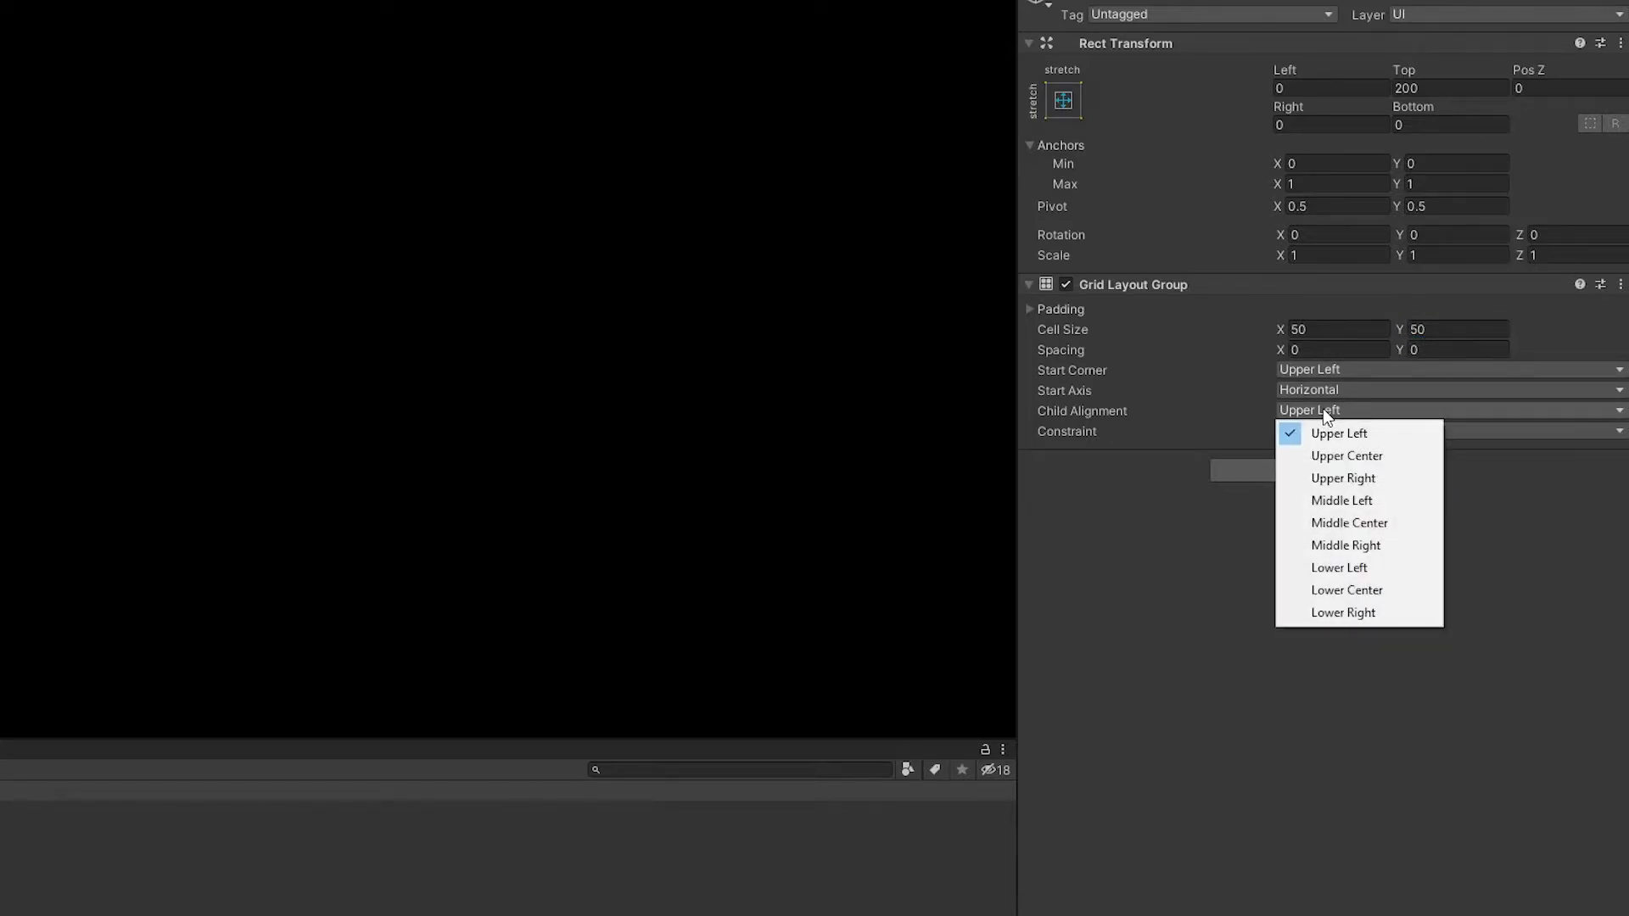
{"action": "left_click", "coordinate": [1336, 523]}
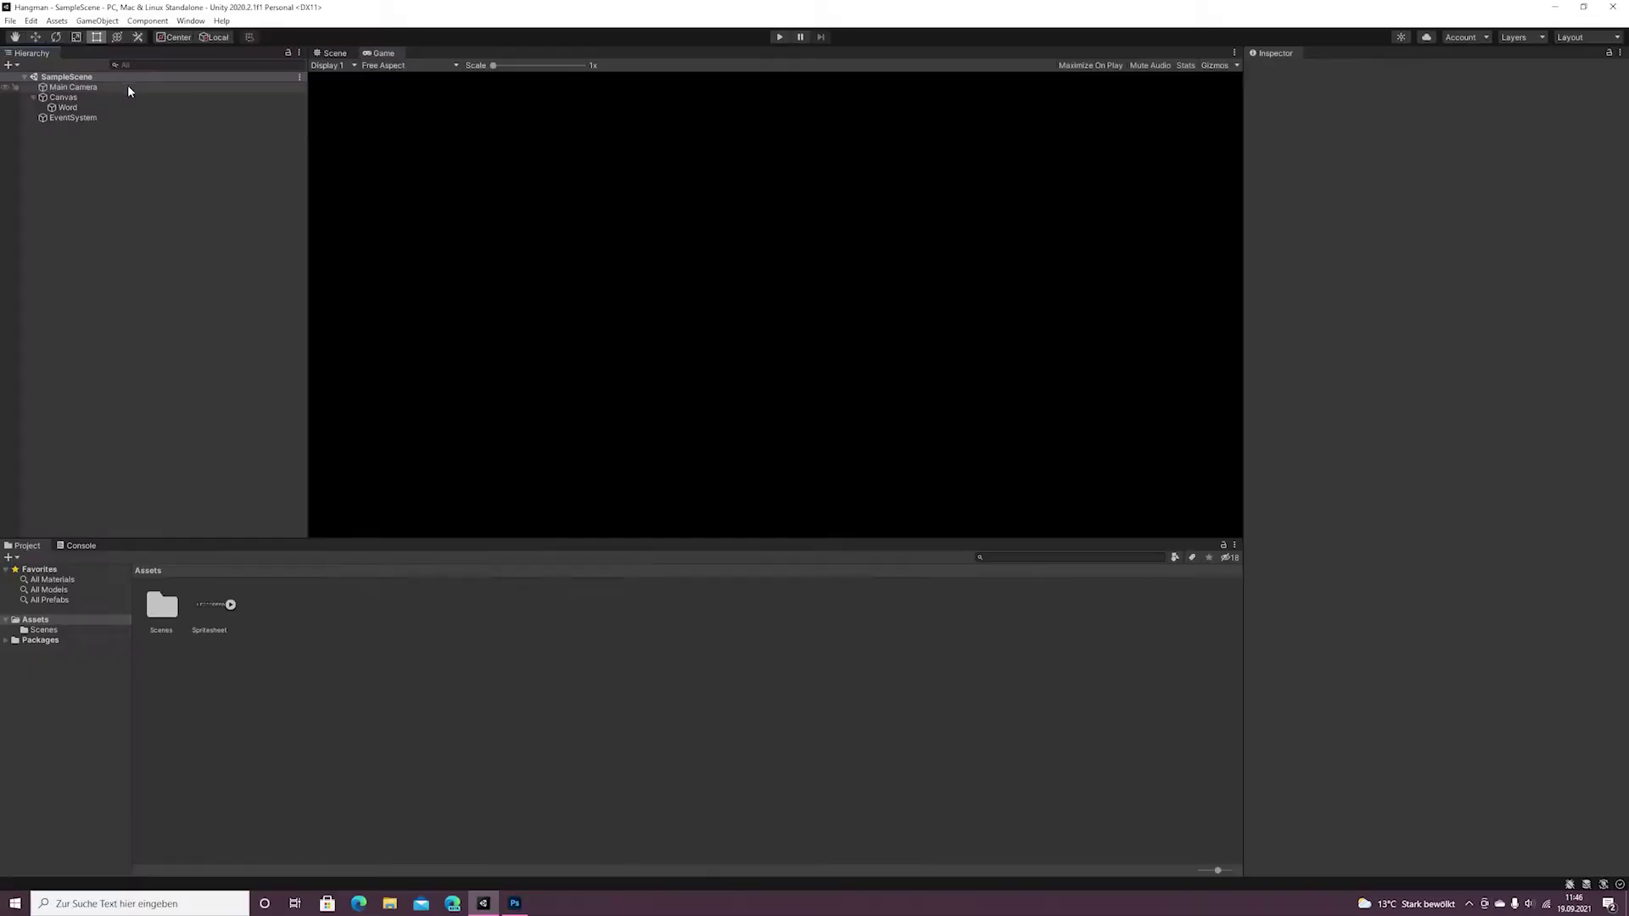
{"action": "left_click", "coordinate": [98, 104]}
Add an Image child under Word with Spritesheet_0 as its source image.
{"action": "right_click", "coordinate": [99, 104]}
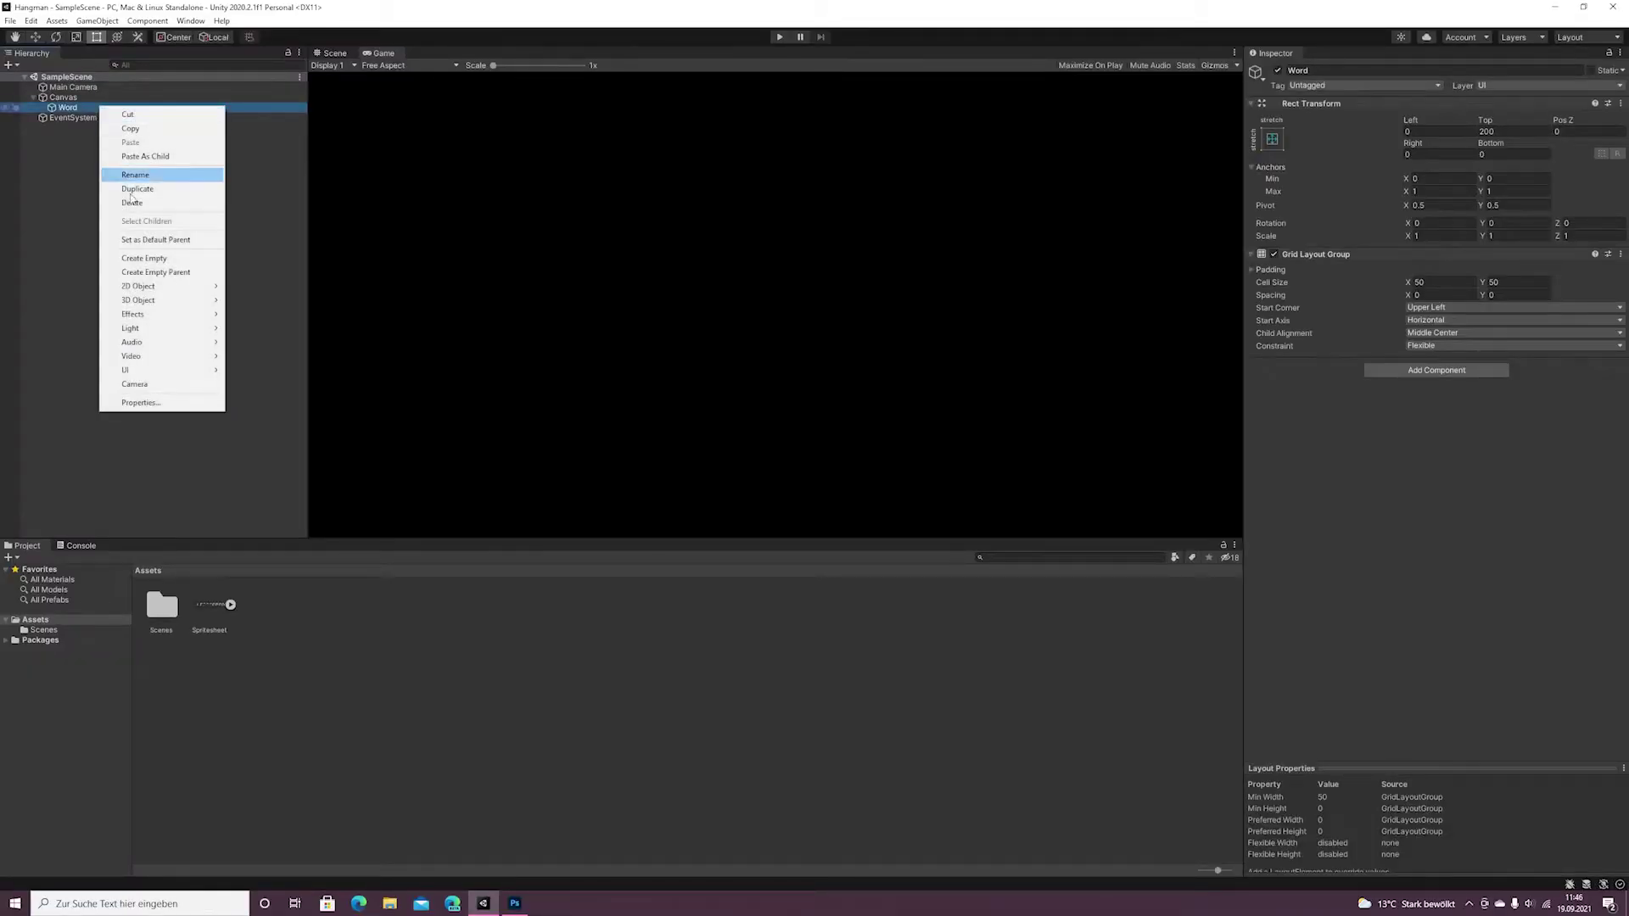
{"action": "mouse_move", "coordinate": [180, 371]}
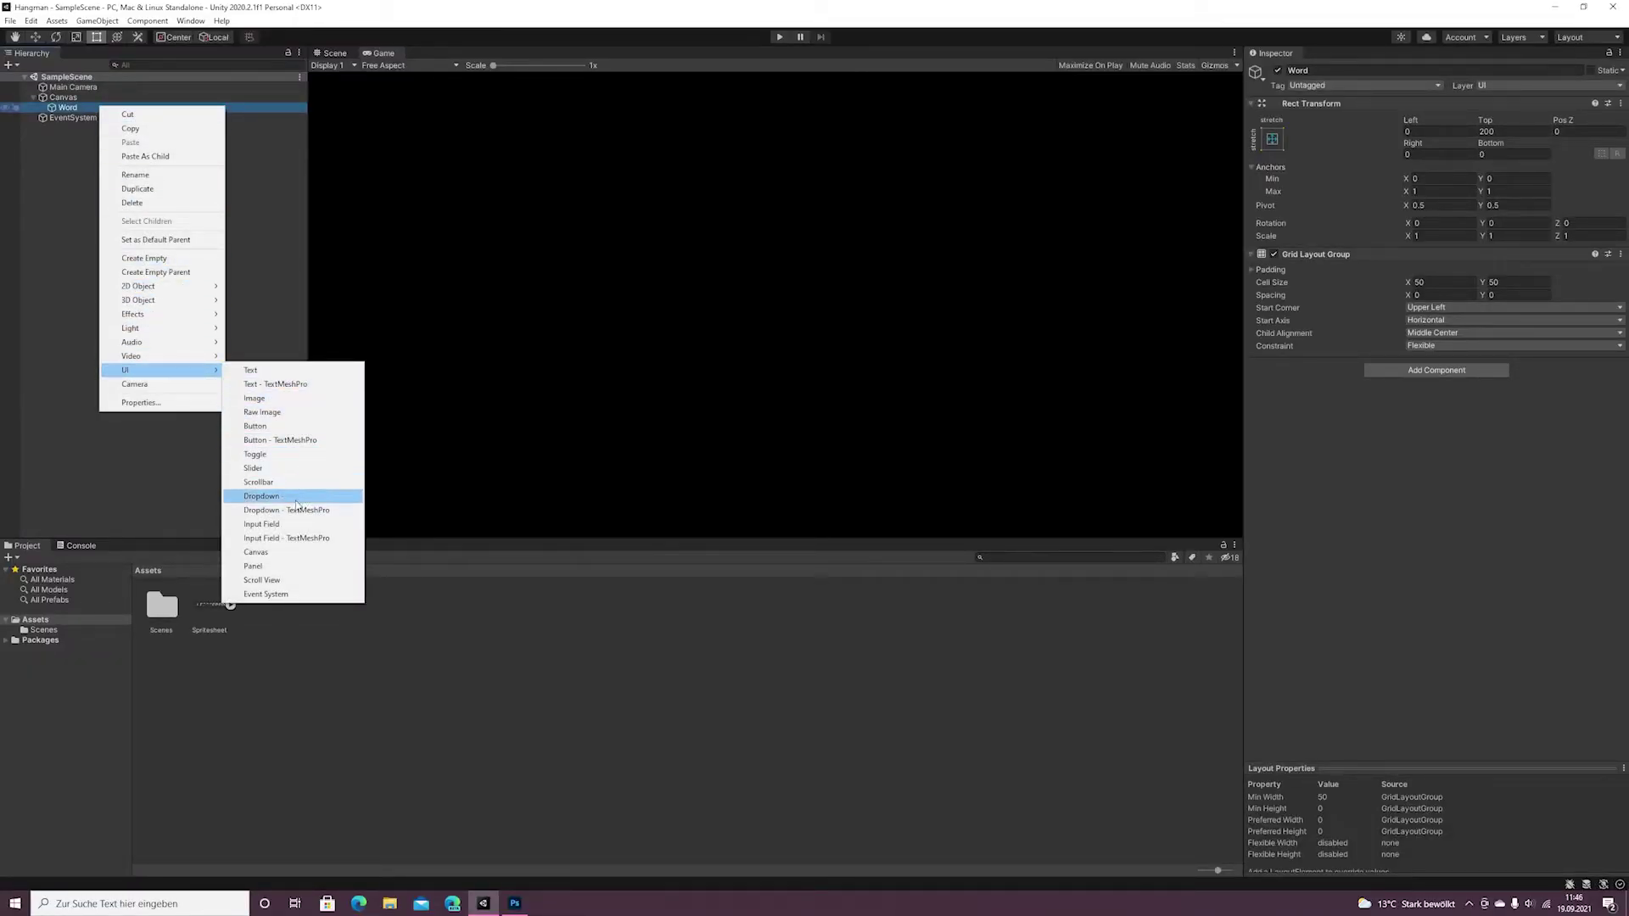
{"action": "left_click", "coordinate": [280, 398]}
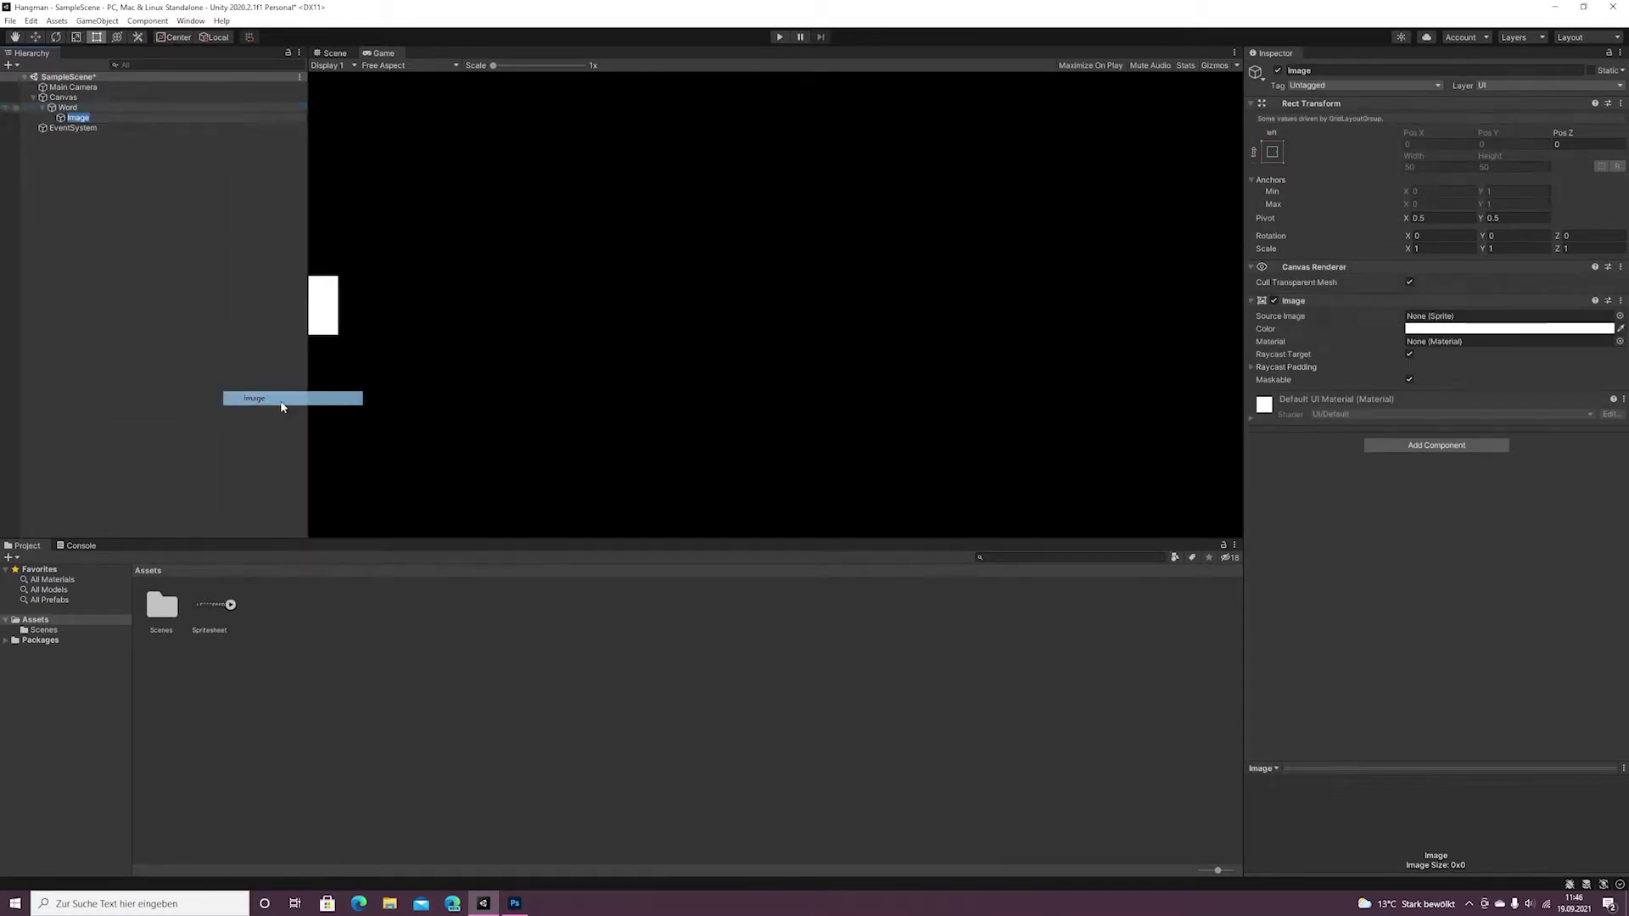
{"action": "left_click", "coordinate": [132, 178]}
{"action": "left_click", "coordinate": [84, 117]}
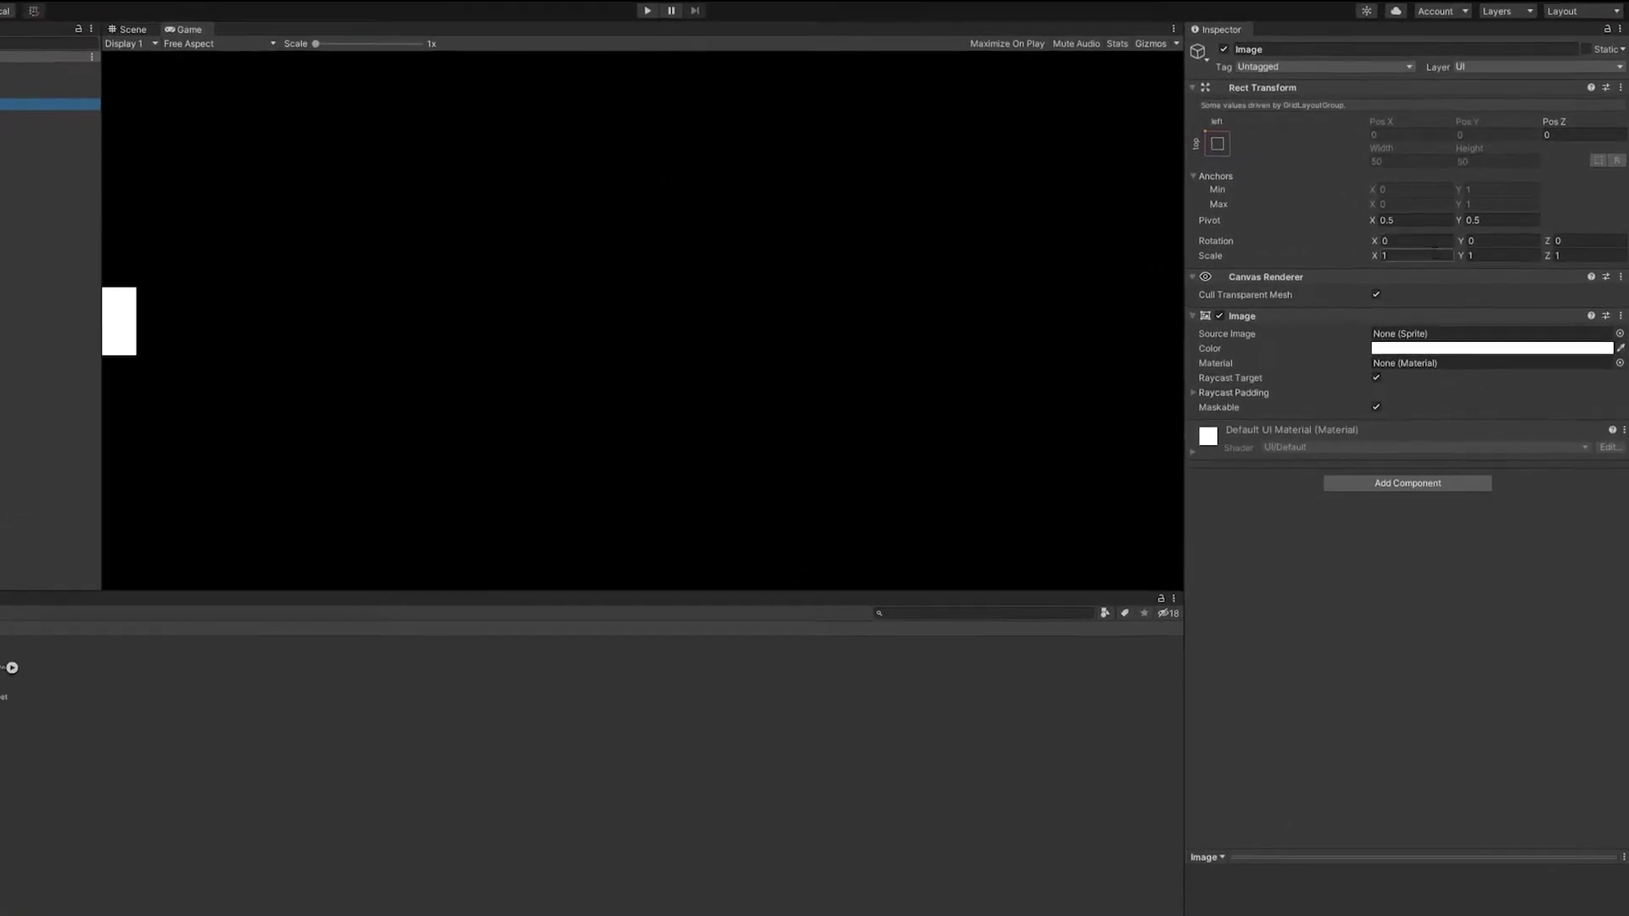
{"action": "left_click", "coordinate": [1619, 334]}
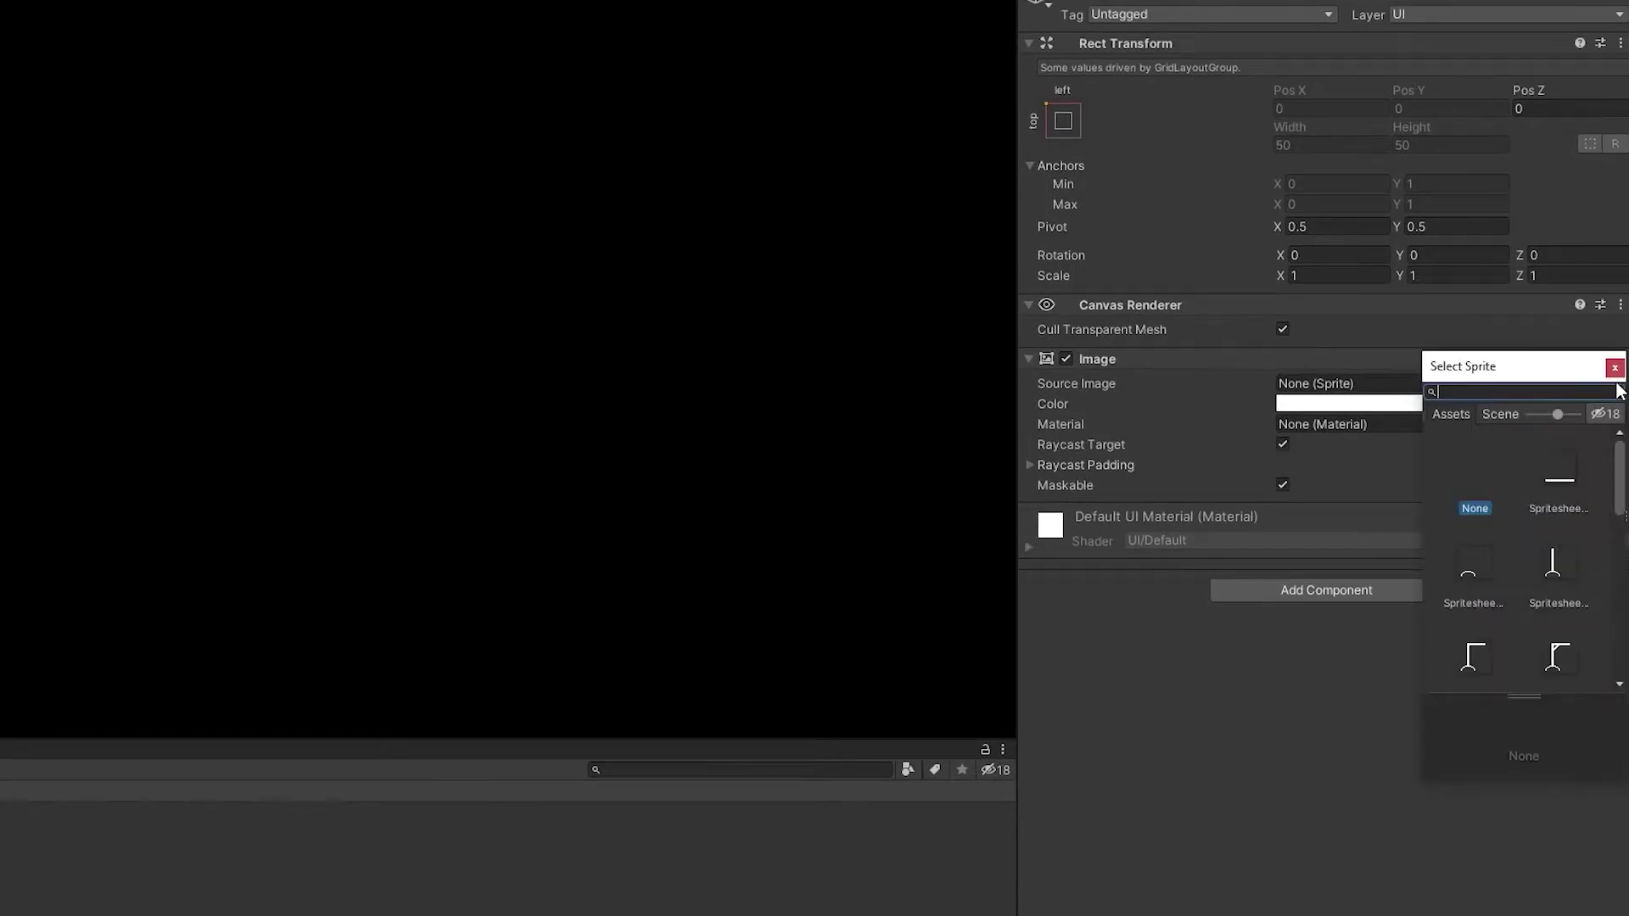
{"action": "double_click", "coordinate": [1558, 481]}
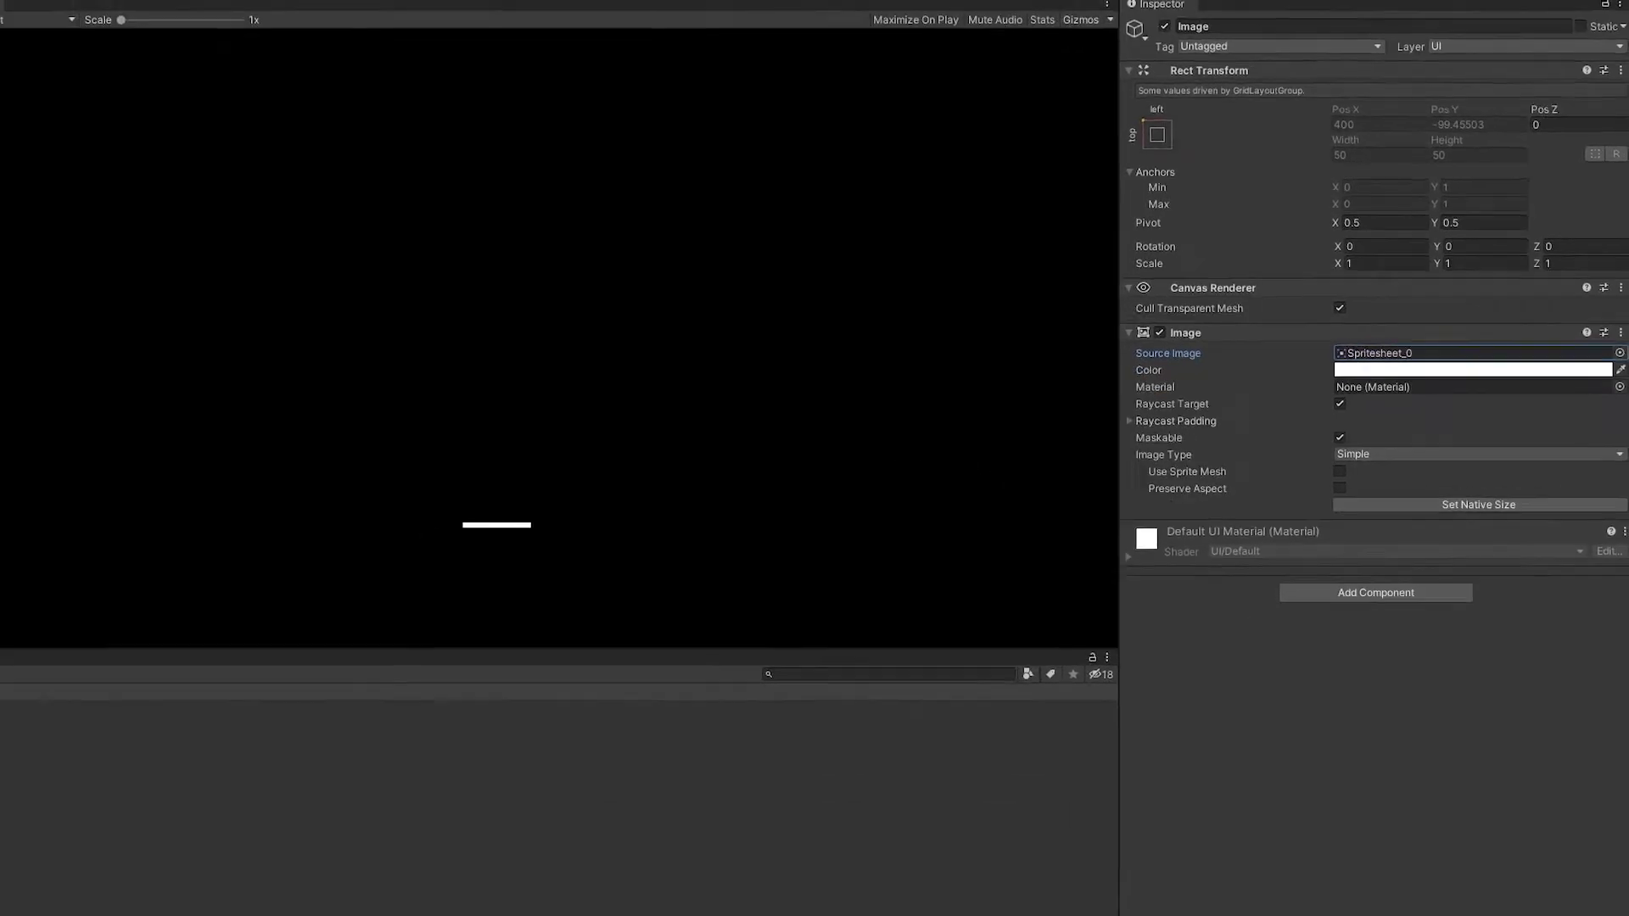
Add a Text - TextMeshPro child under Image and import the TMP Essentials.
{"action": "right_click", "coordinate": [117, 118]}
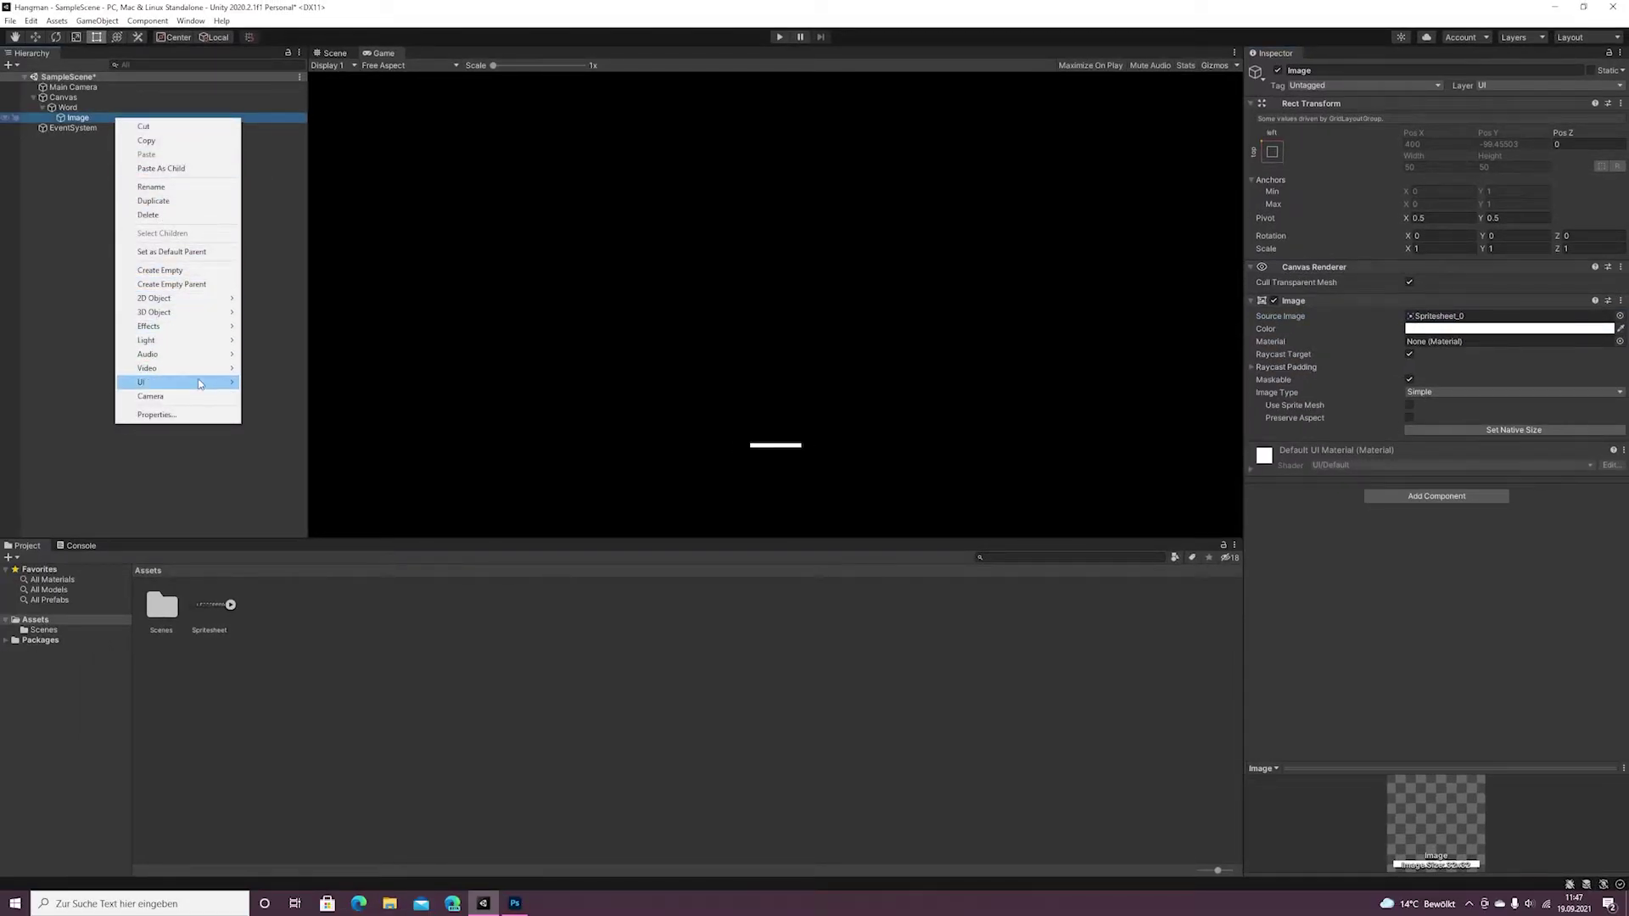
{"action": "mouse_move", "coordinate": [201, 384]}
{"action": "left_click", "coordinate": [315, 395]}
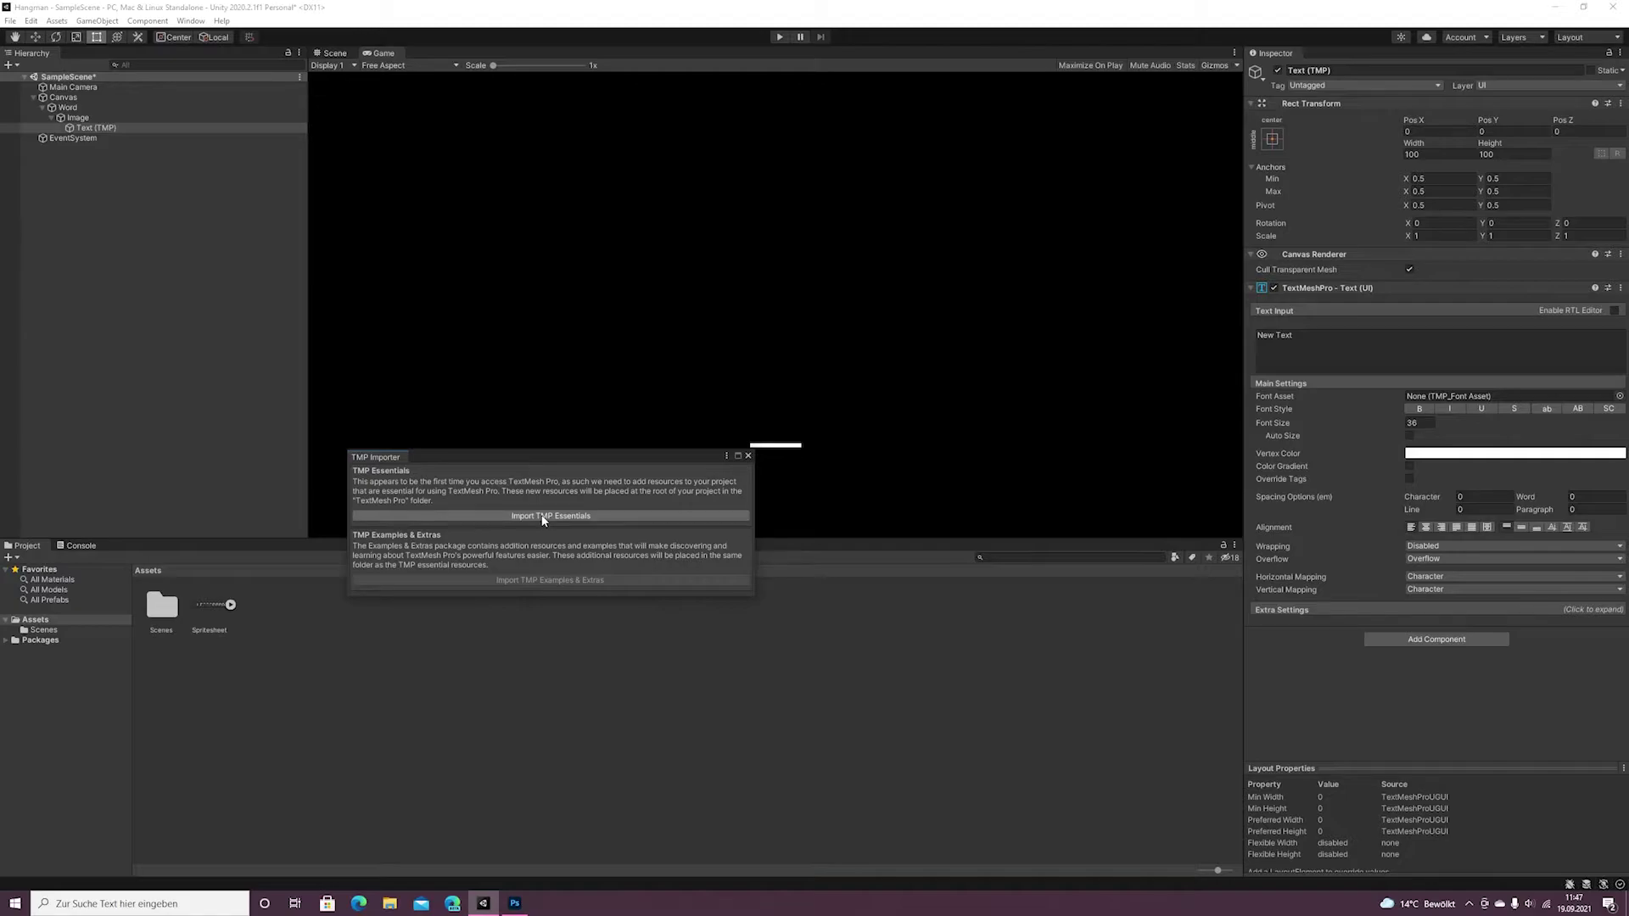
{"action": "left_click", "coordinate": [544, 520]}
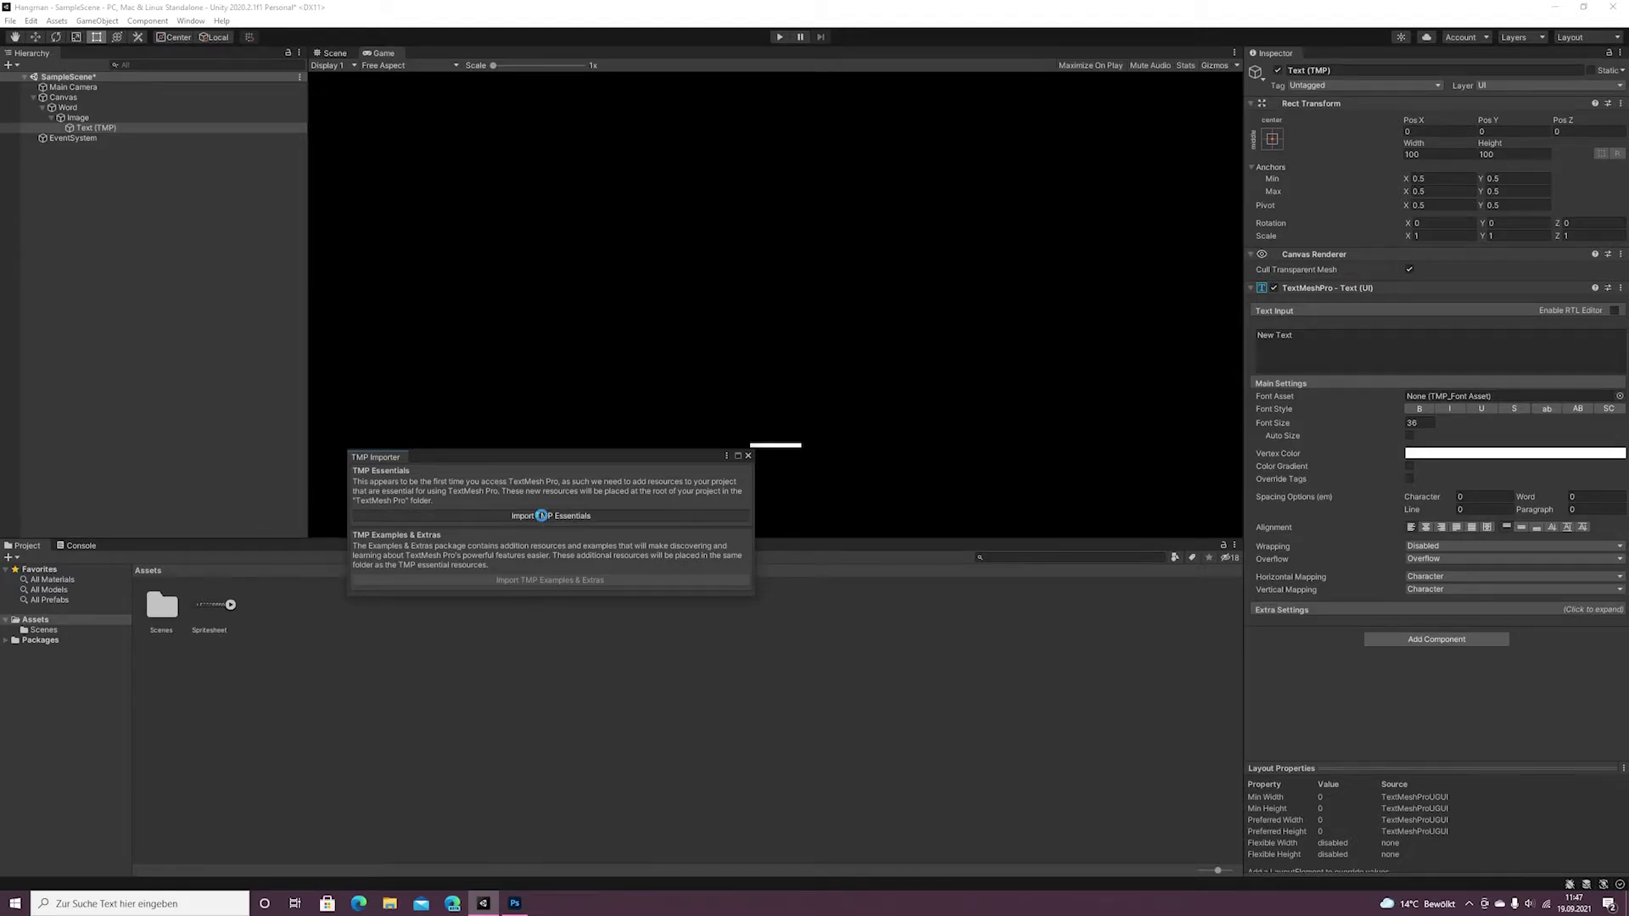
Stretch the text to fill Image, set font size 45, and clear the placeholder text.
{"action": "left_click", "coordinate": [1272, 139]}
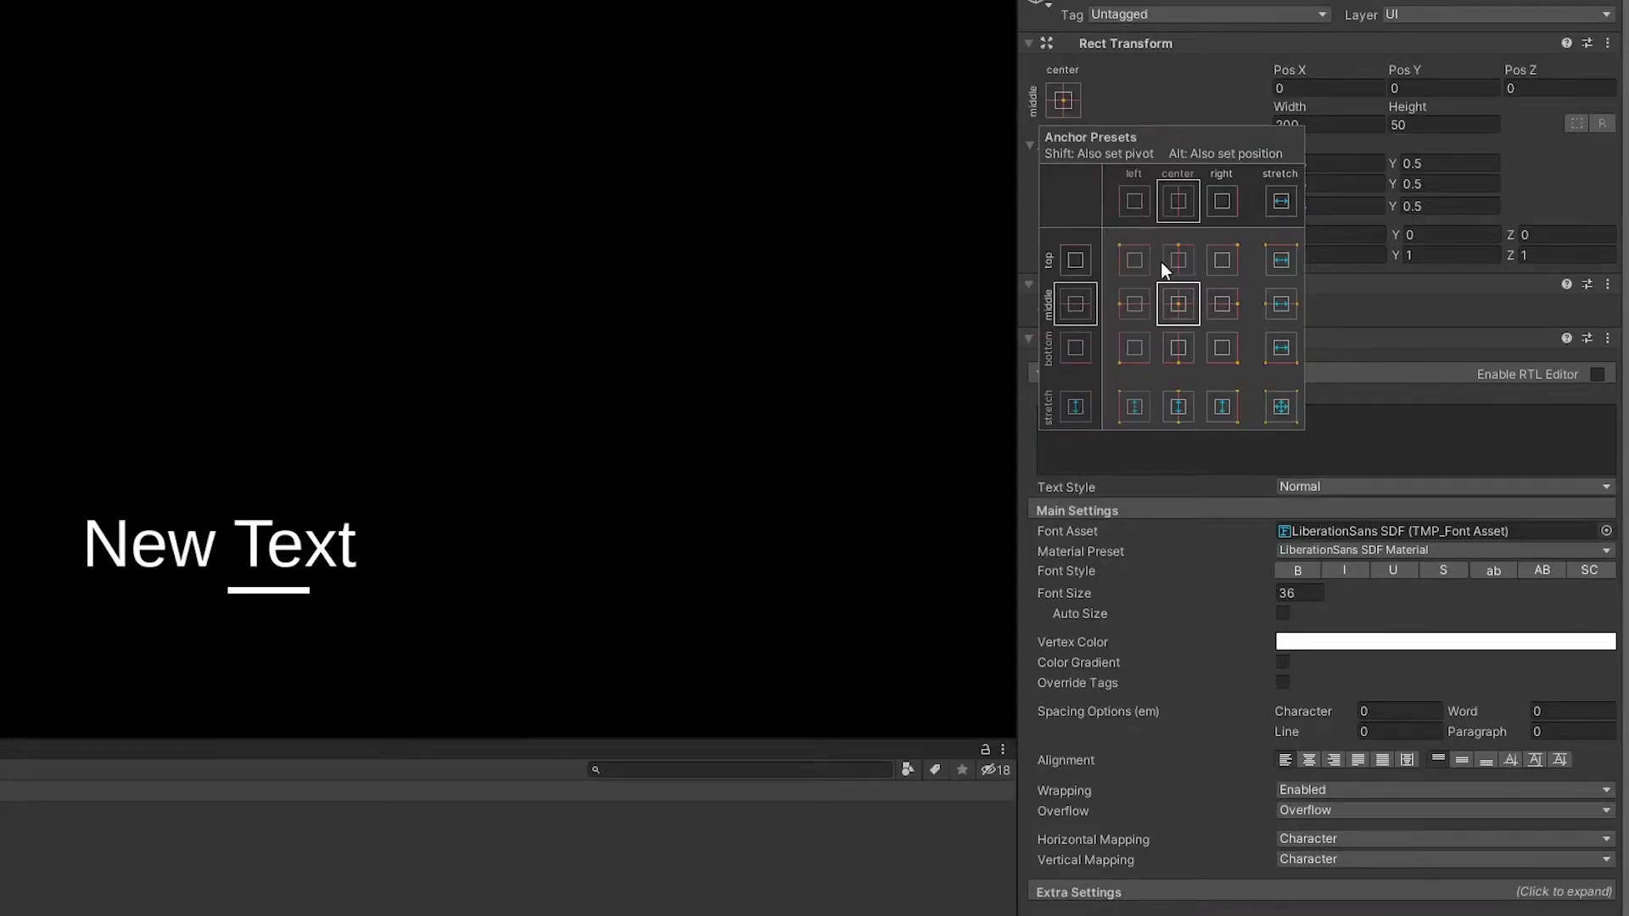
{"action": "left_click", "coordinate": [1280, 406], "text": "alt"}
{"action": "left_click", "coordinate": [1298, 594]}
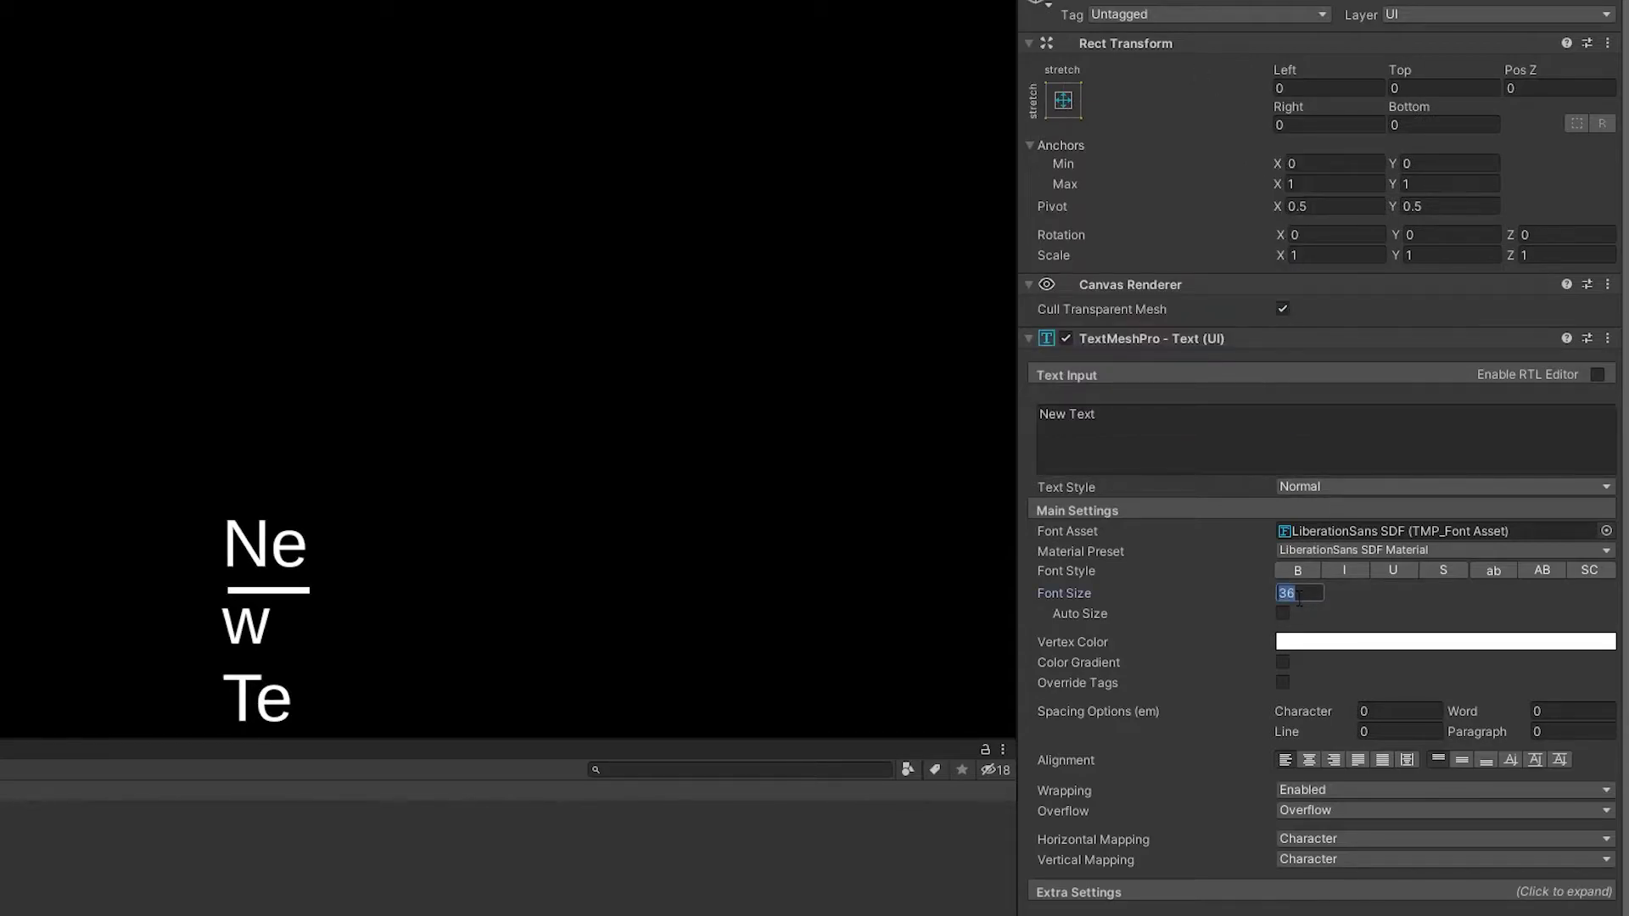
{"action": "type", "text": "45"}
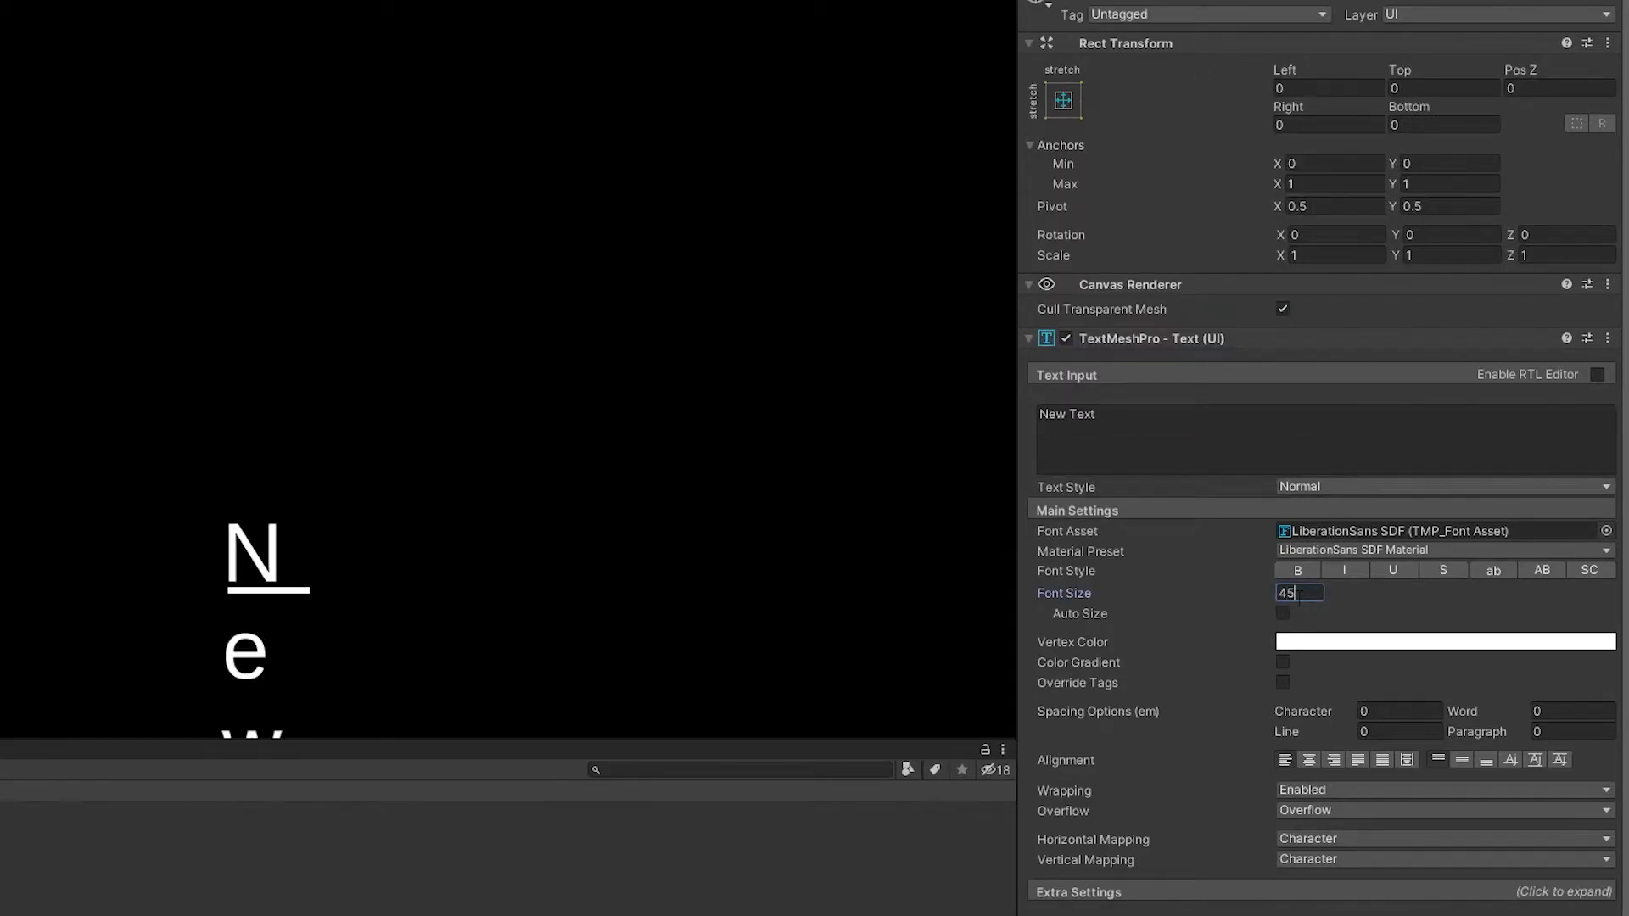
{"action": "left_click", "coordinate": [1243, 425]}
{"action": "key", "text": "BackSpace"}
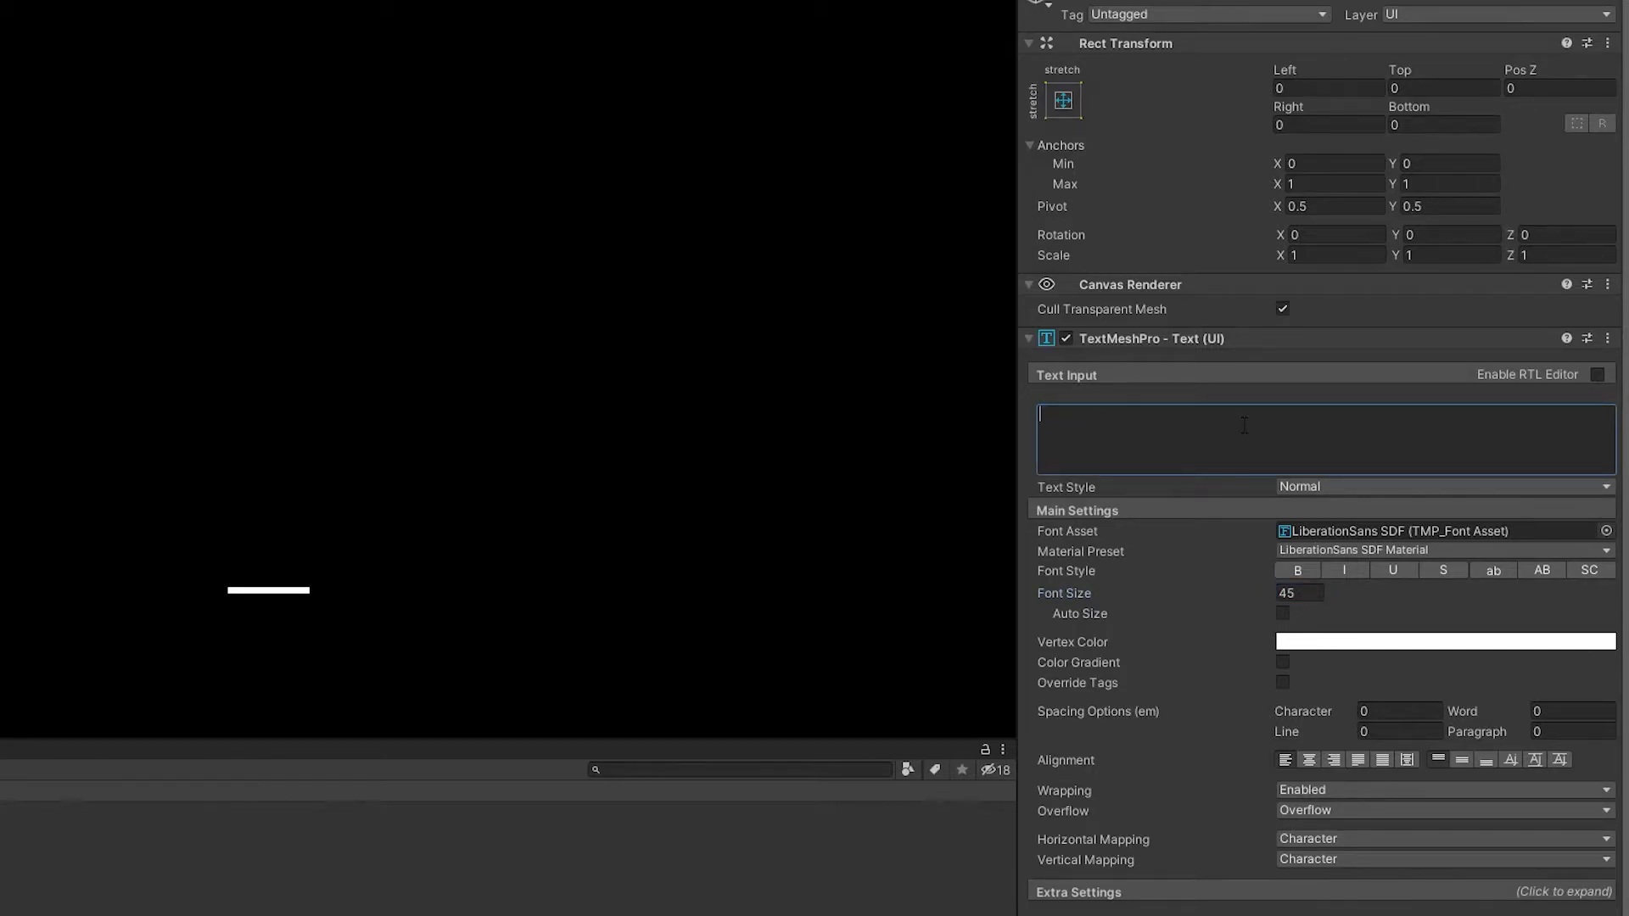
{"action": "left_click", "coordinate": [1275, 762]}
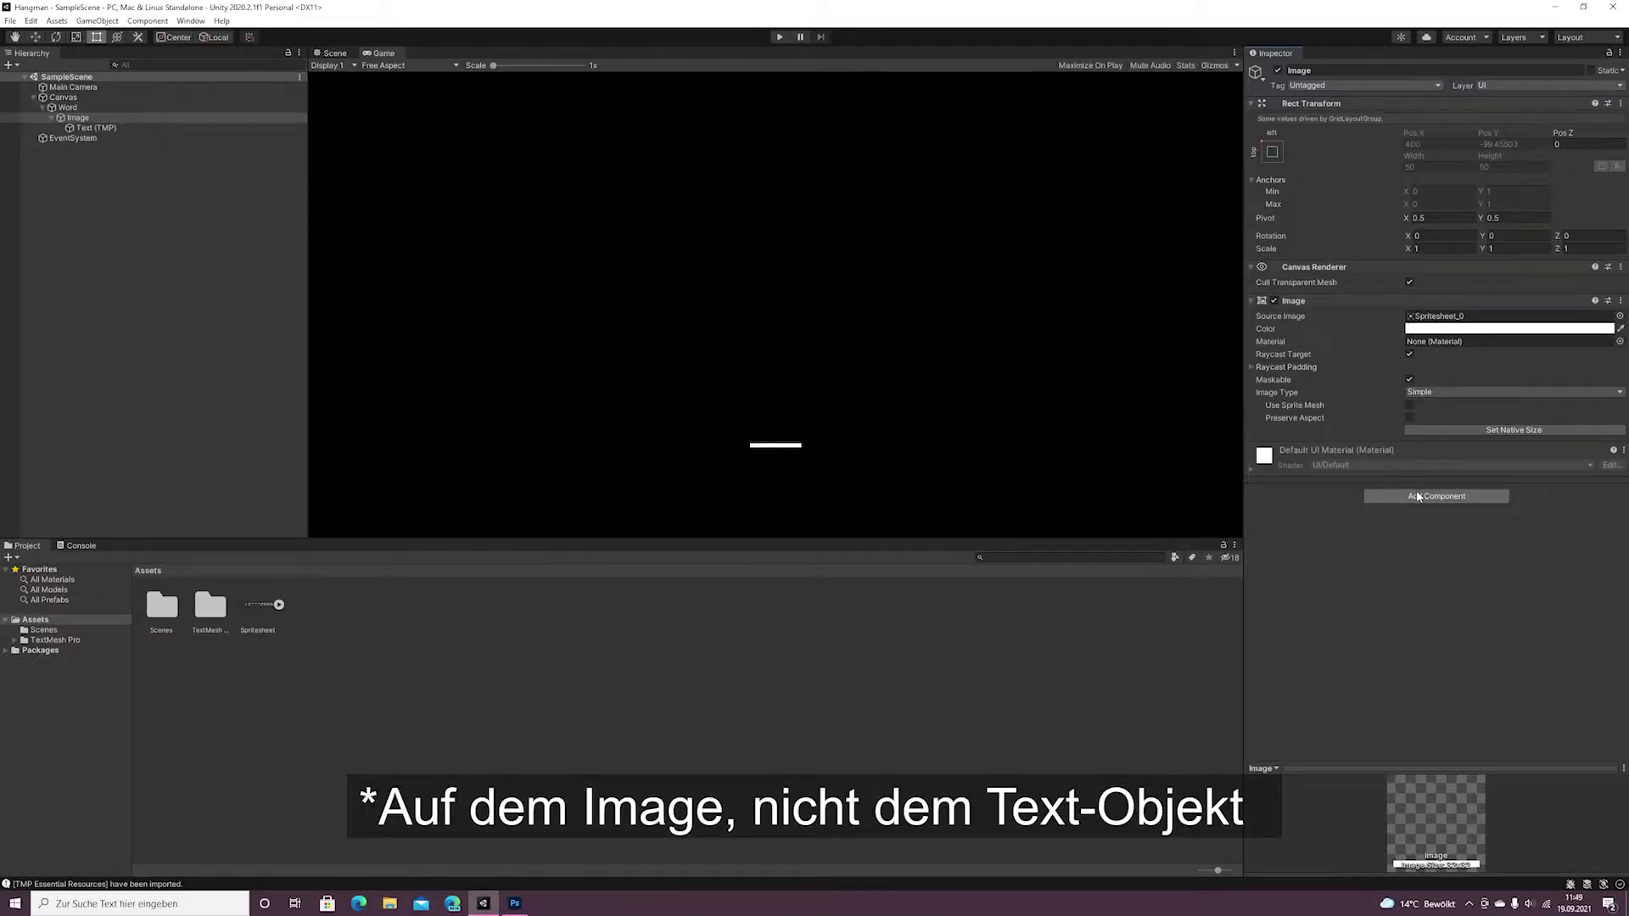
Add a new Letter script component to Image.
{"action": "left_click", "coordinate": [1418, 497]}
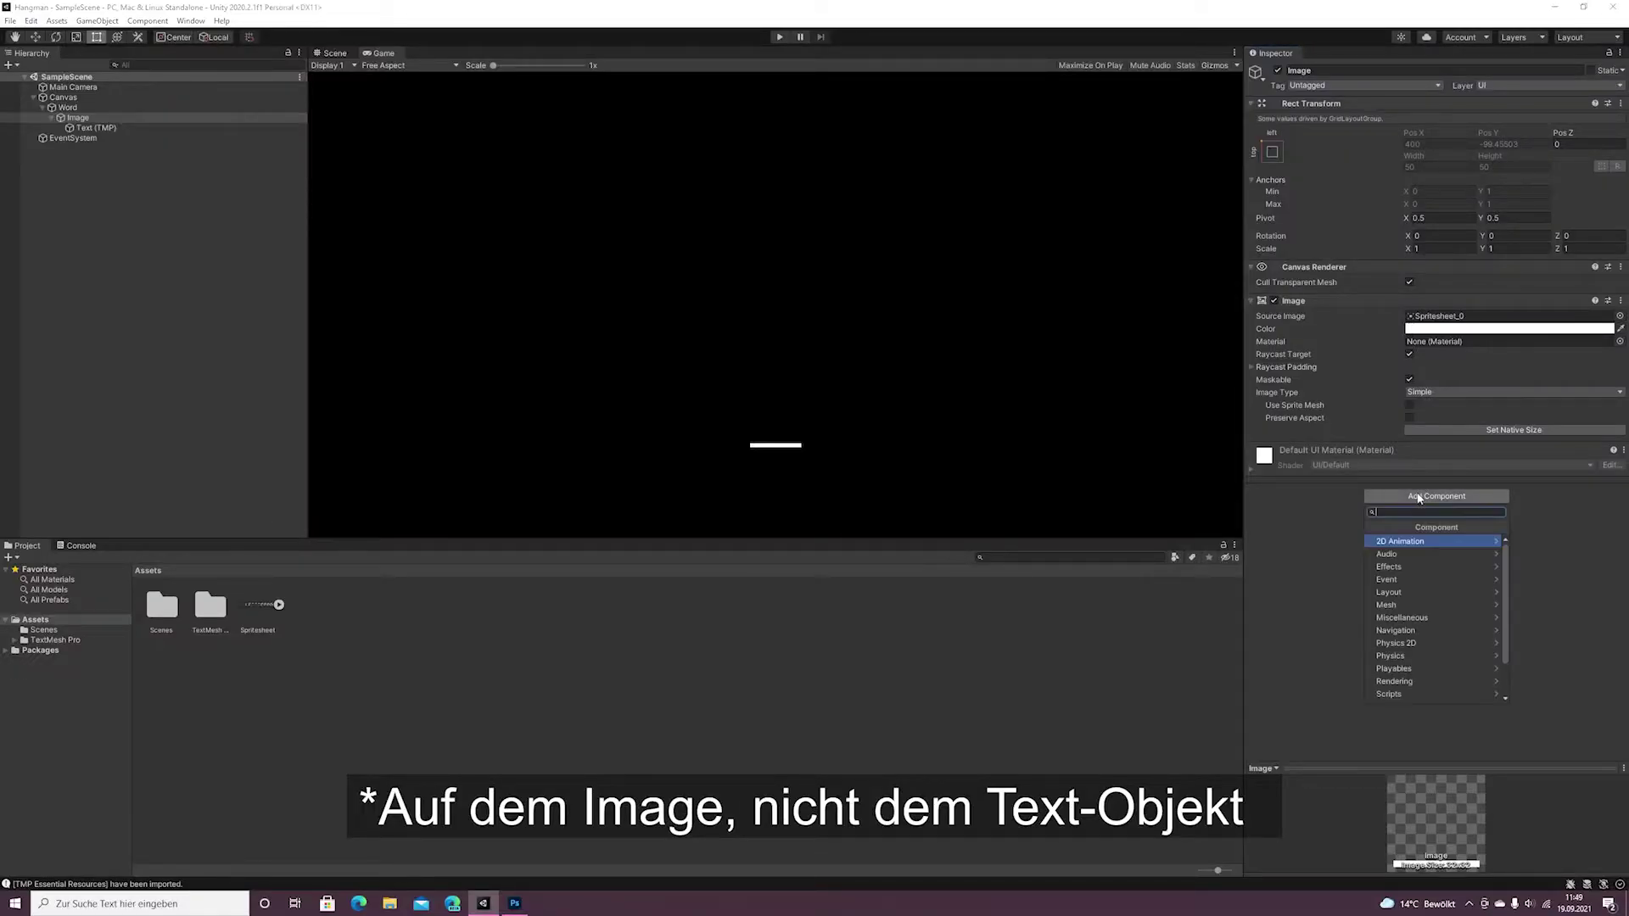
{"action": "type", "text": "Letter"}
{"action": "key", "text": "Return"}
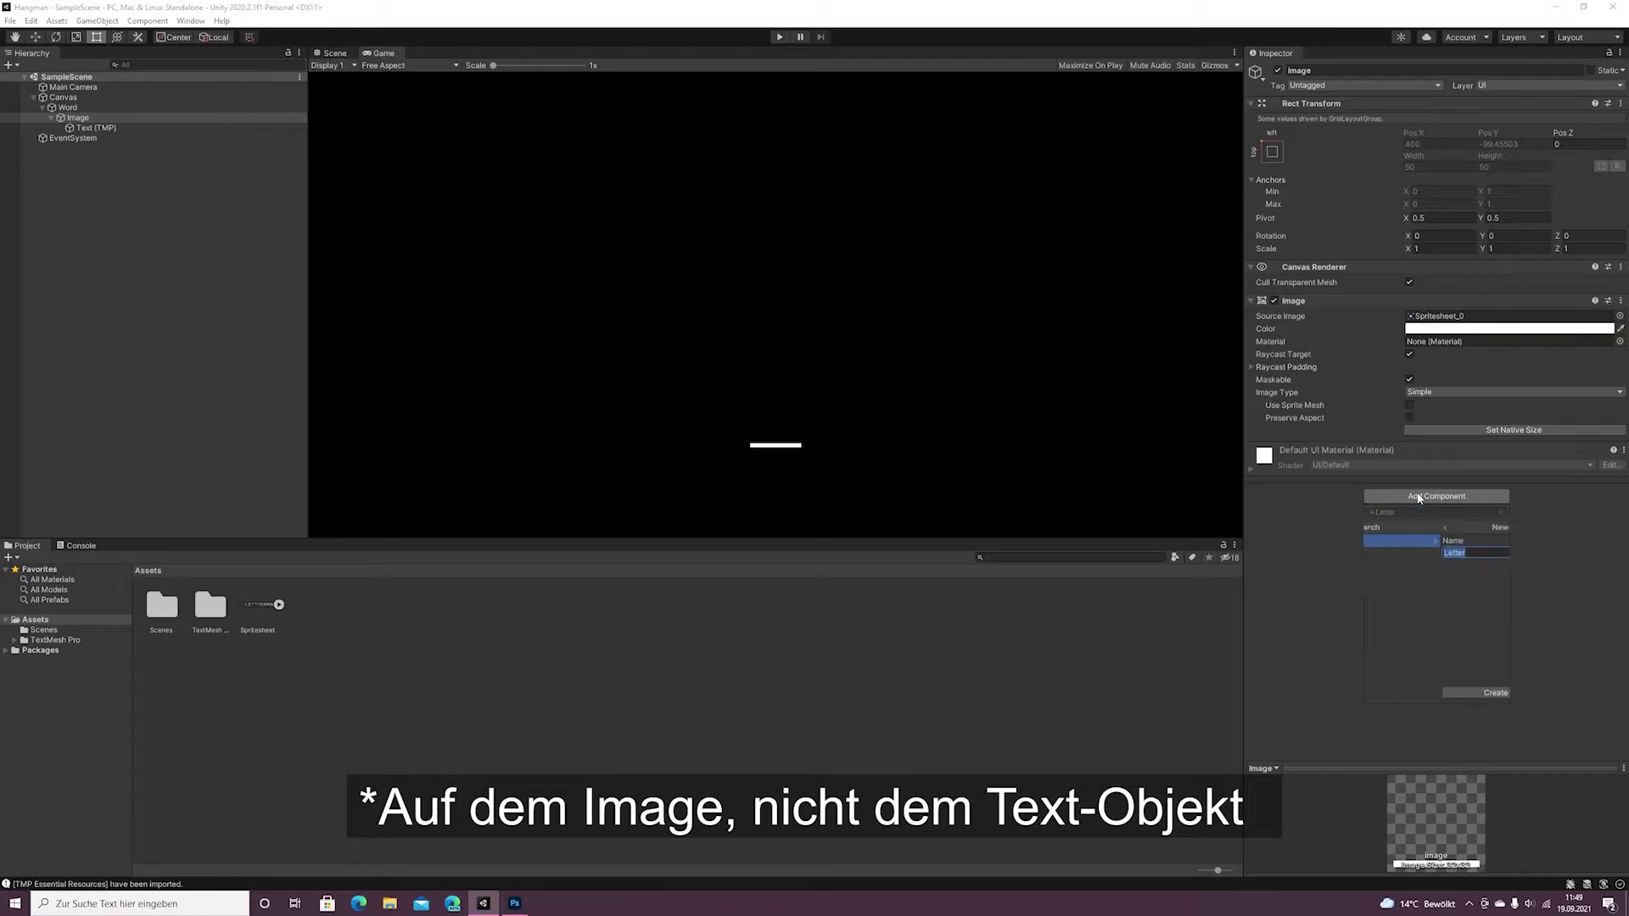
{"action": "key", "text": "Return"}
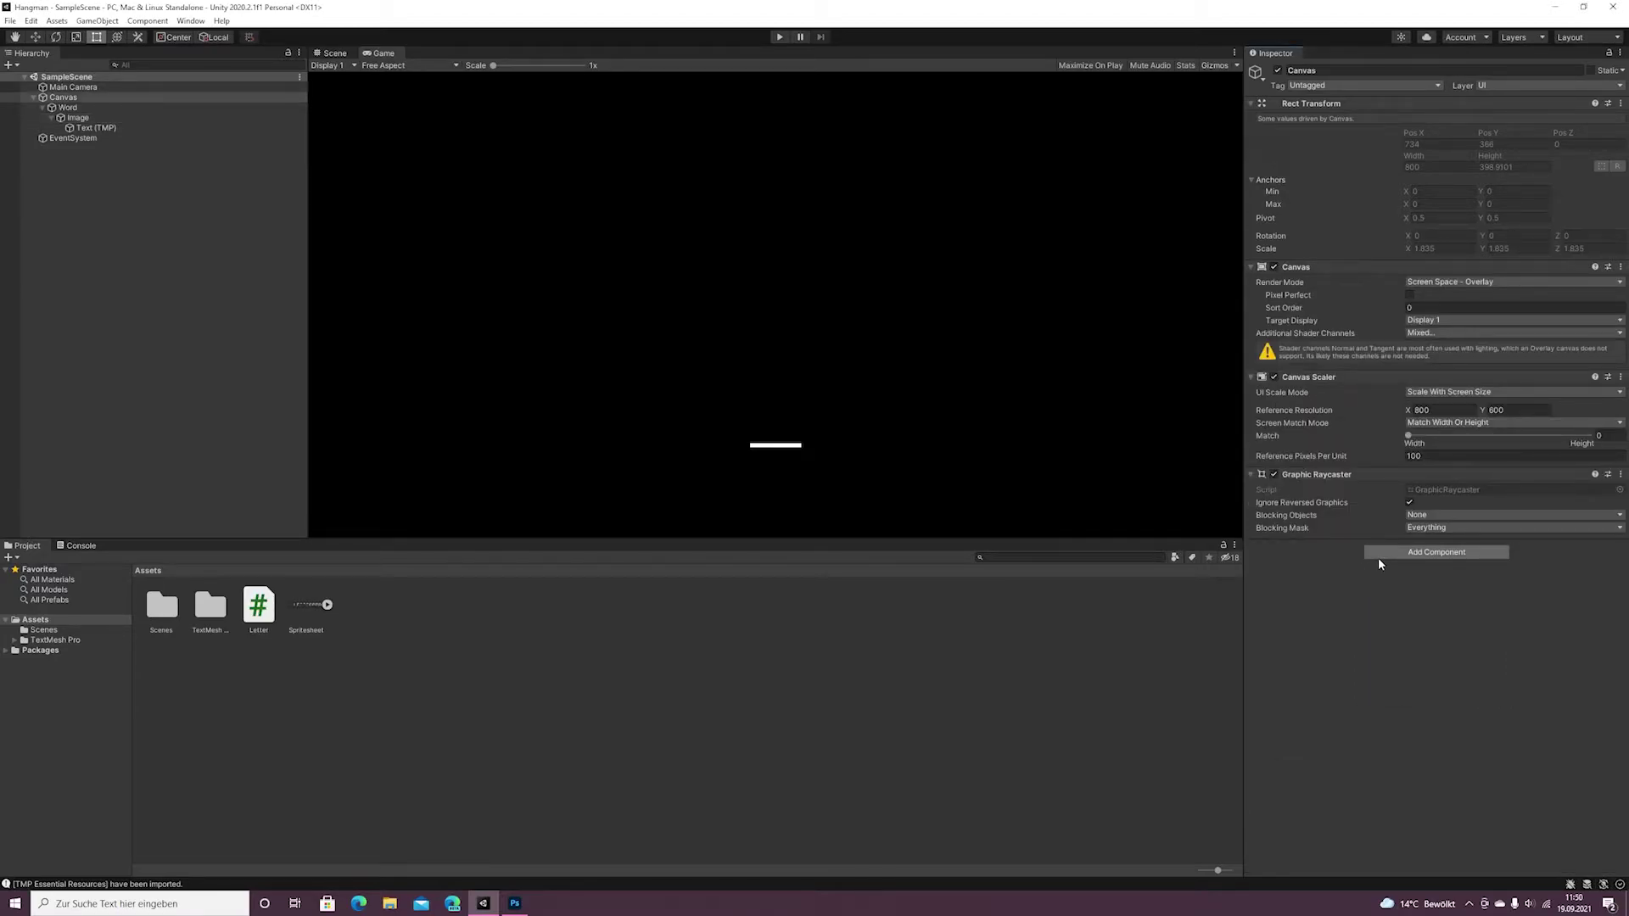
Add a new GameManager script component to the Canvas.
{"action": "left_click", "coordinate": [1381, 556]}
{"action": "type", "text": "GameManager"}
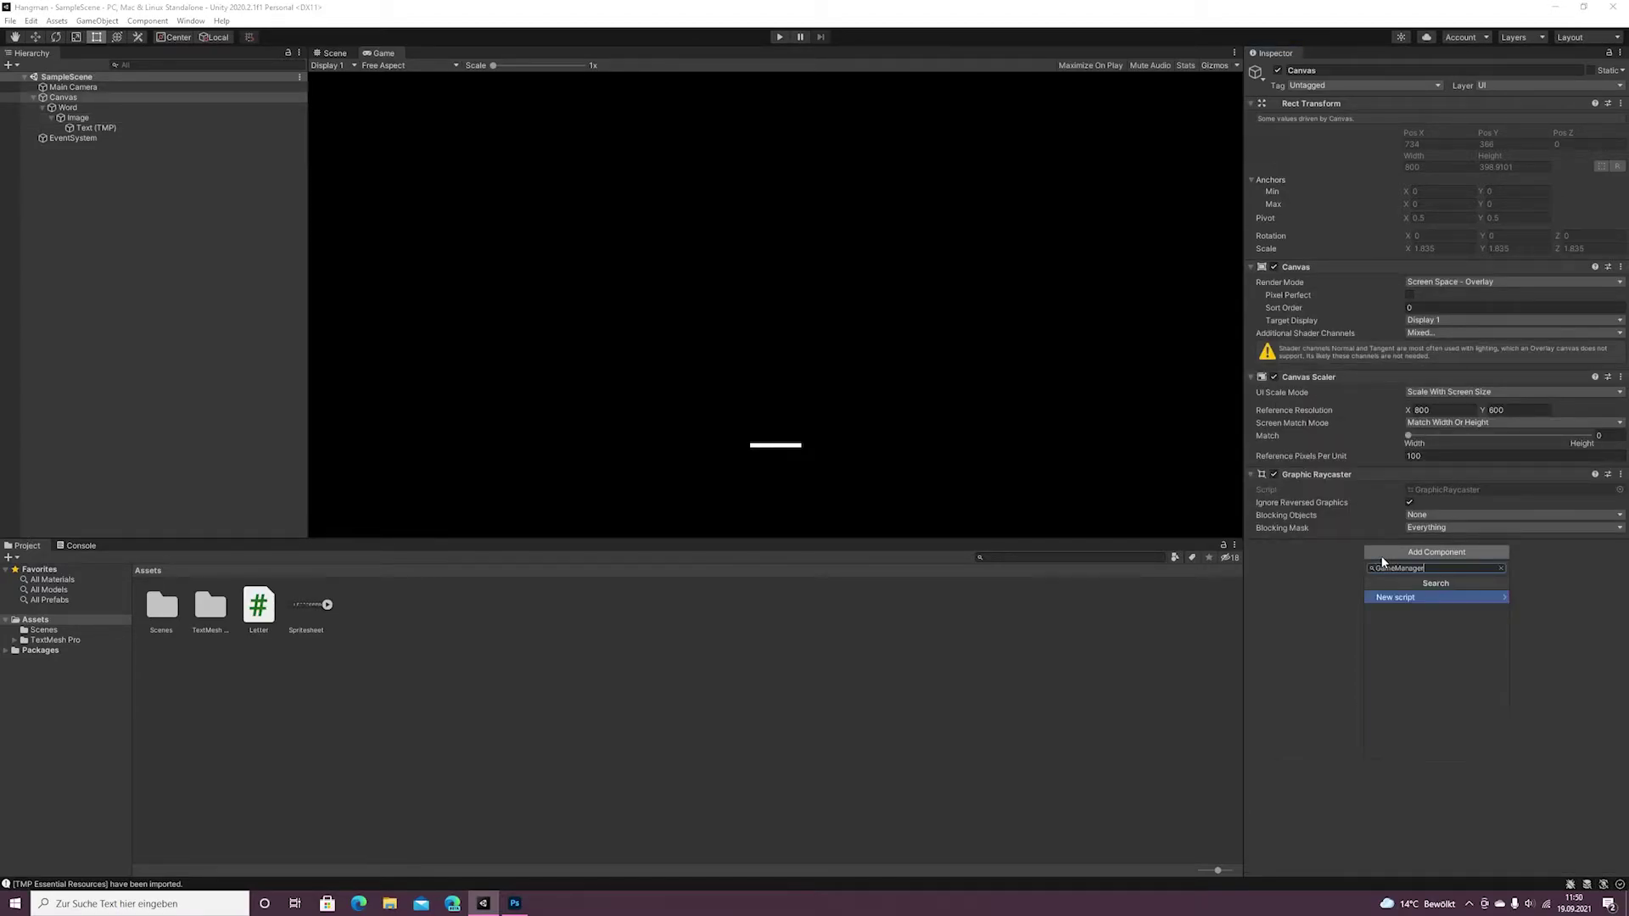
{"action": "key", "text": "Return"}
{"action": "key", "text": "Return"}
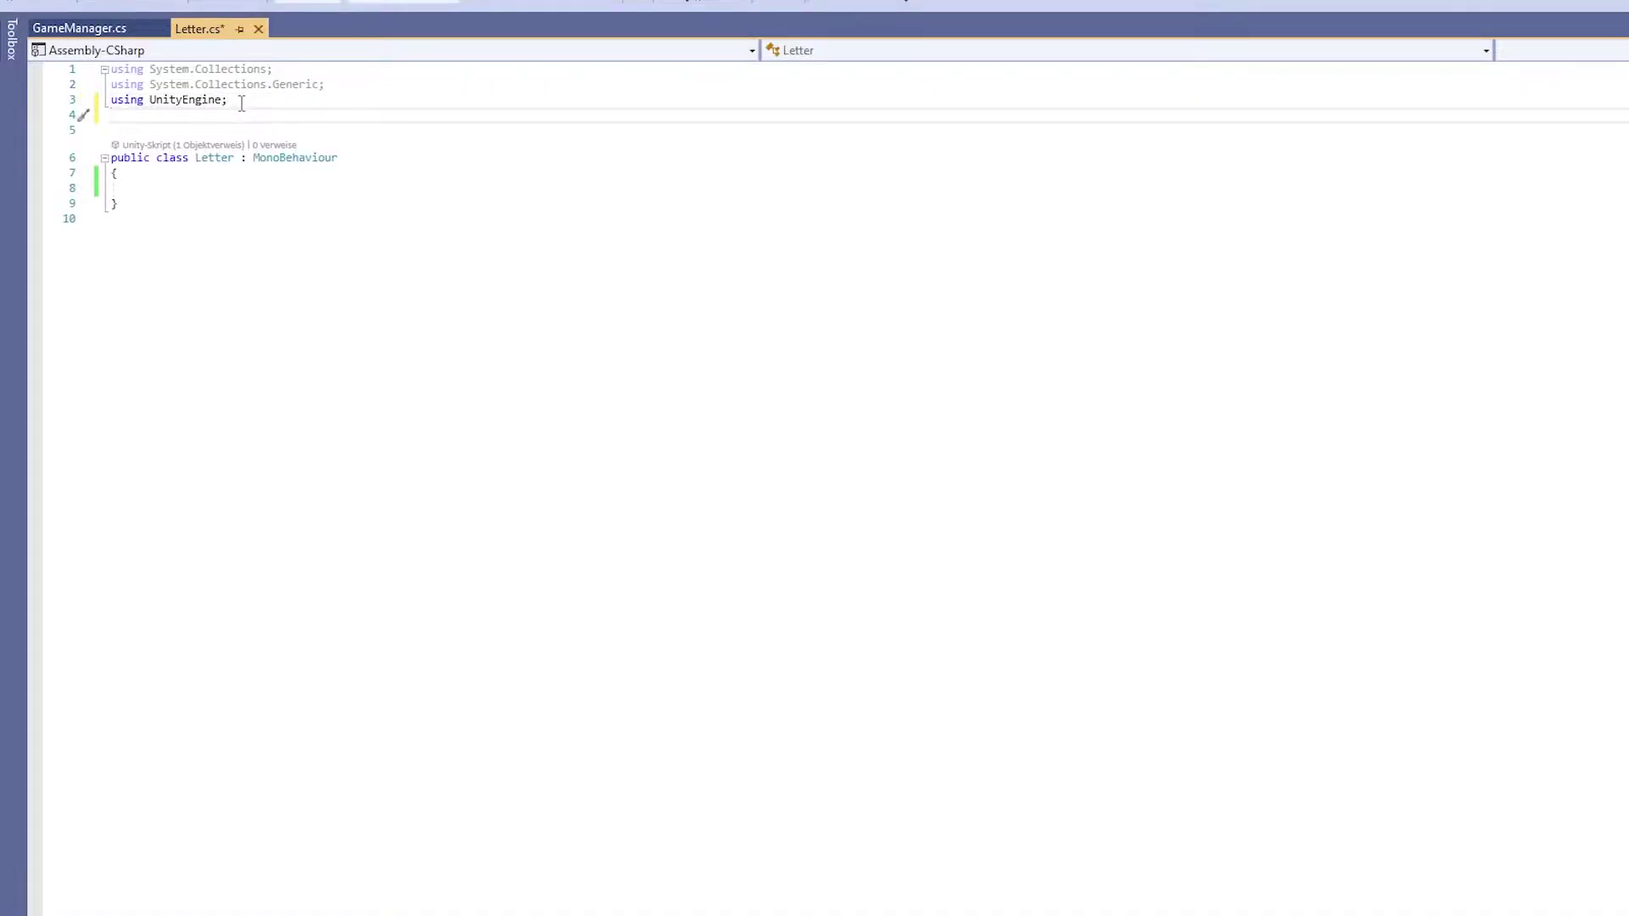
Import TMPro and declare public TextMeshProUGUI text and public char letter fields in Letter.cs.
{"action": "type", "text": "using "}
{"action": "type", "text": "TMPro;"}
{"action": "key", "text": "ctrl+s"}
{"action": "left_click", "coordinate": [204, 188]}
{"action": "type", "text": "public "}
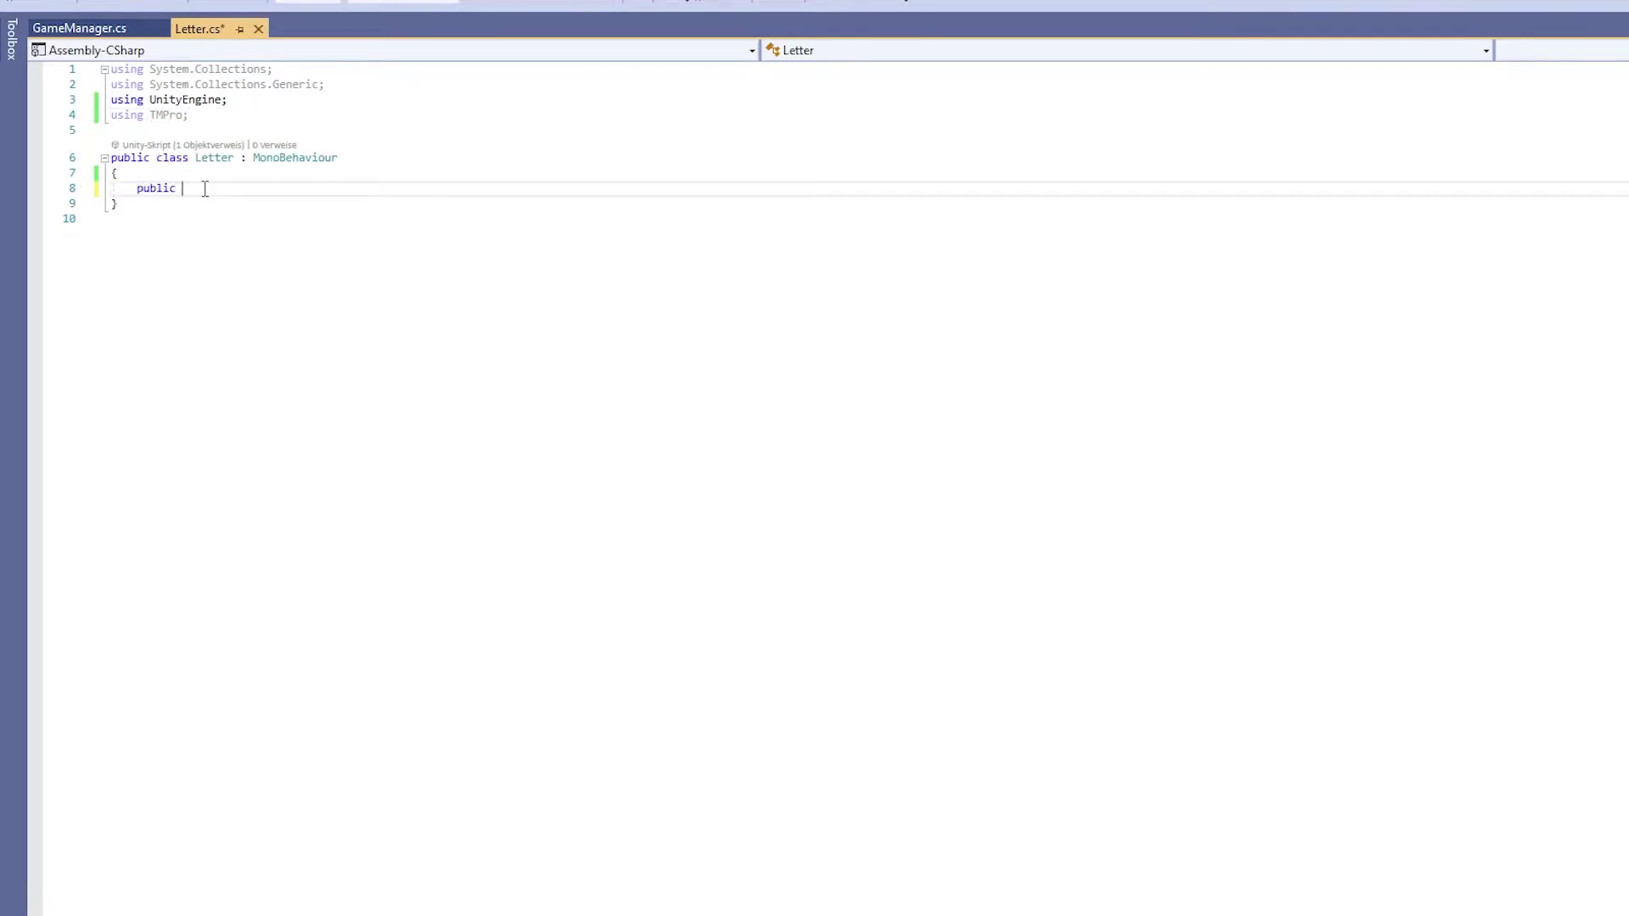
{"action": "type", "text": "TextMes"}
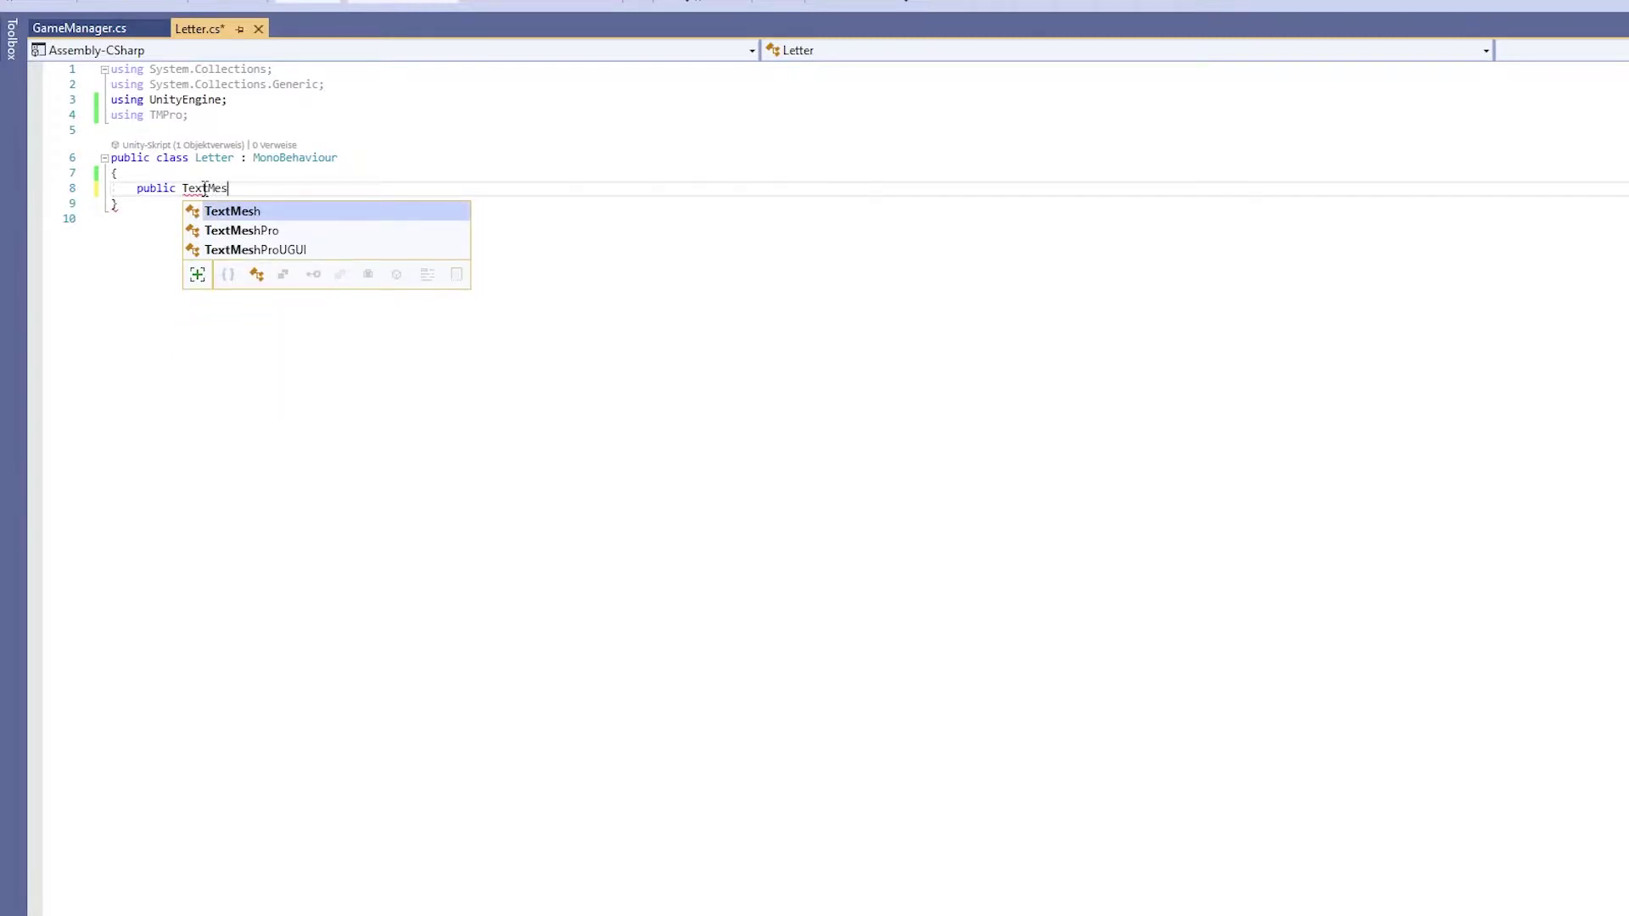
{"action": "type", "text": "h"}
{"action": "key", "text": "Down"}
{"action": "key", "text": "Down"}
{"action": "key", "text": "Tab"}
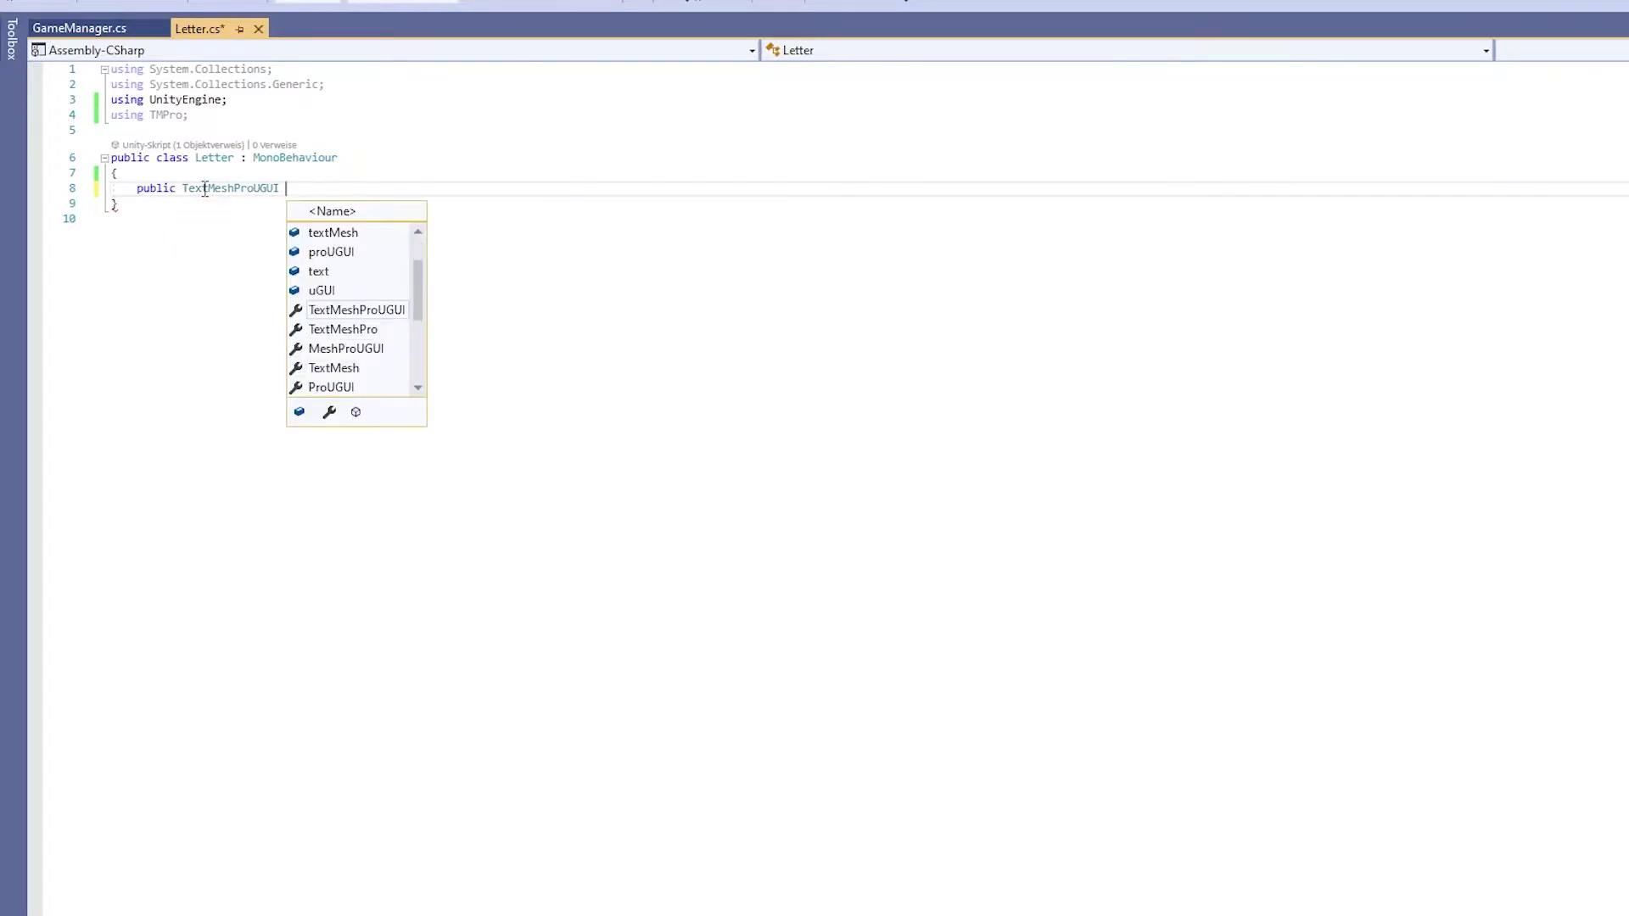
{"action": "type", "text": "text;"}
{"action": "key", "text": "Return"}
{"action": "key", "text": "ctrl+s"}
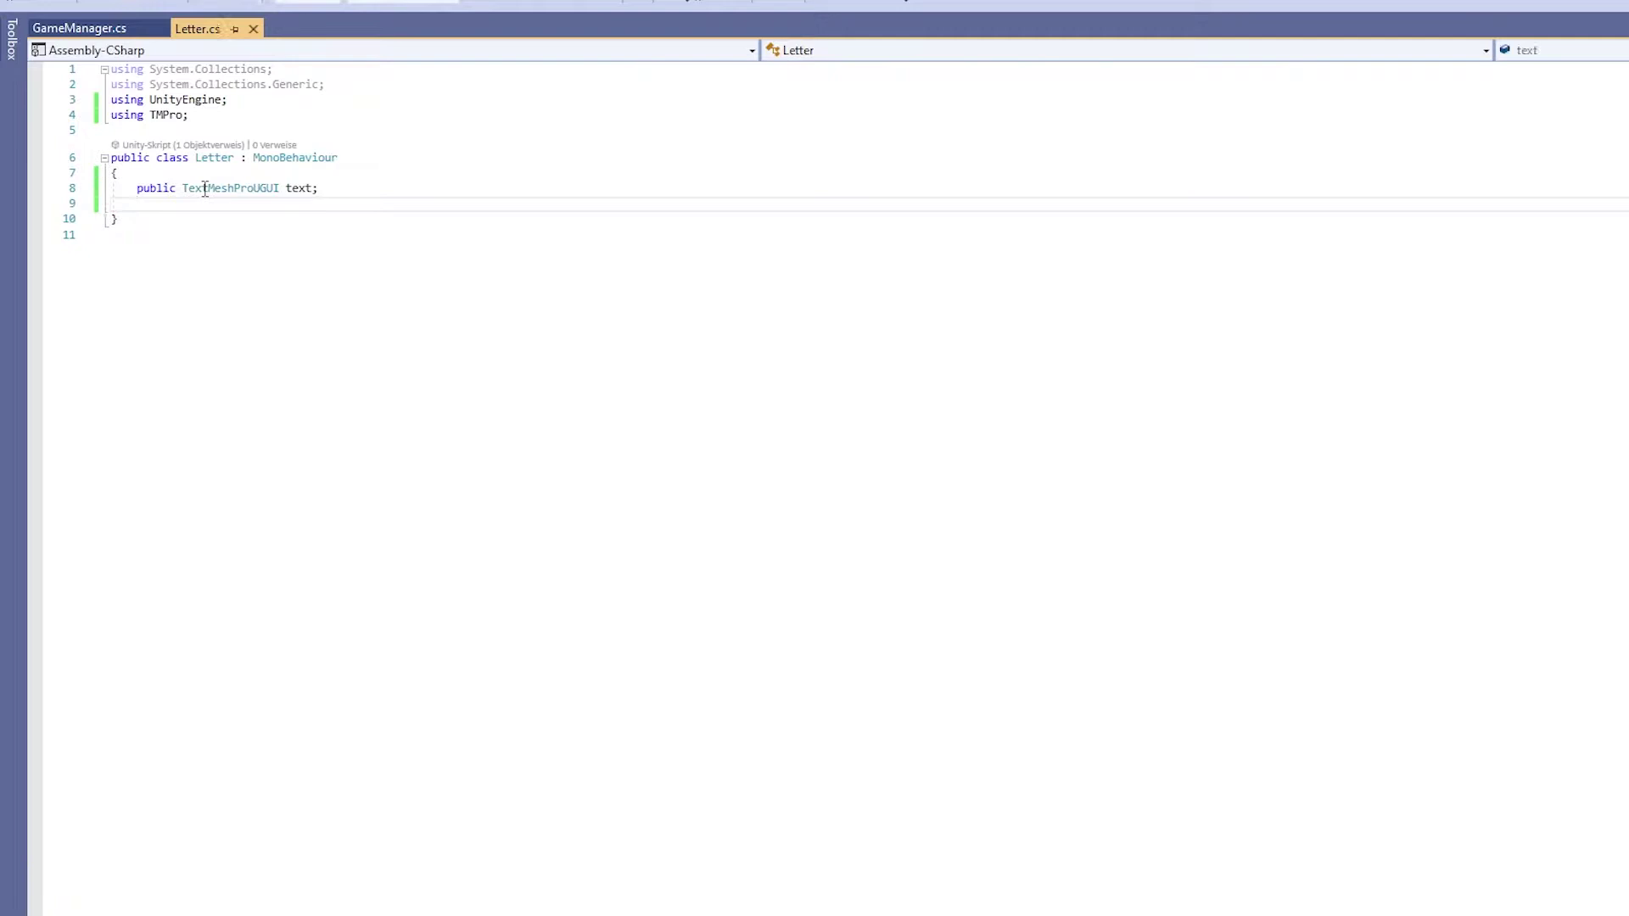
{"action": "type", "text": "public c"}
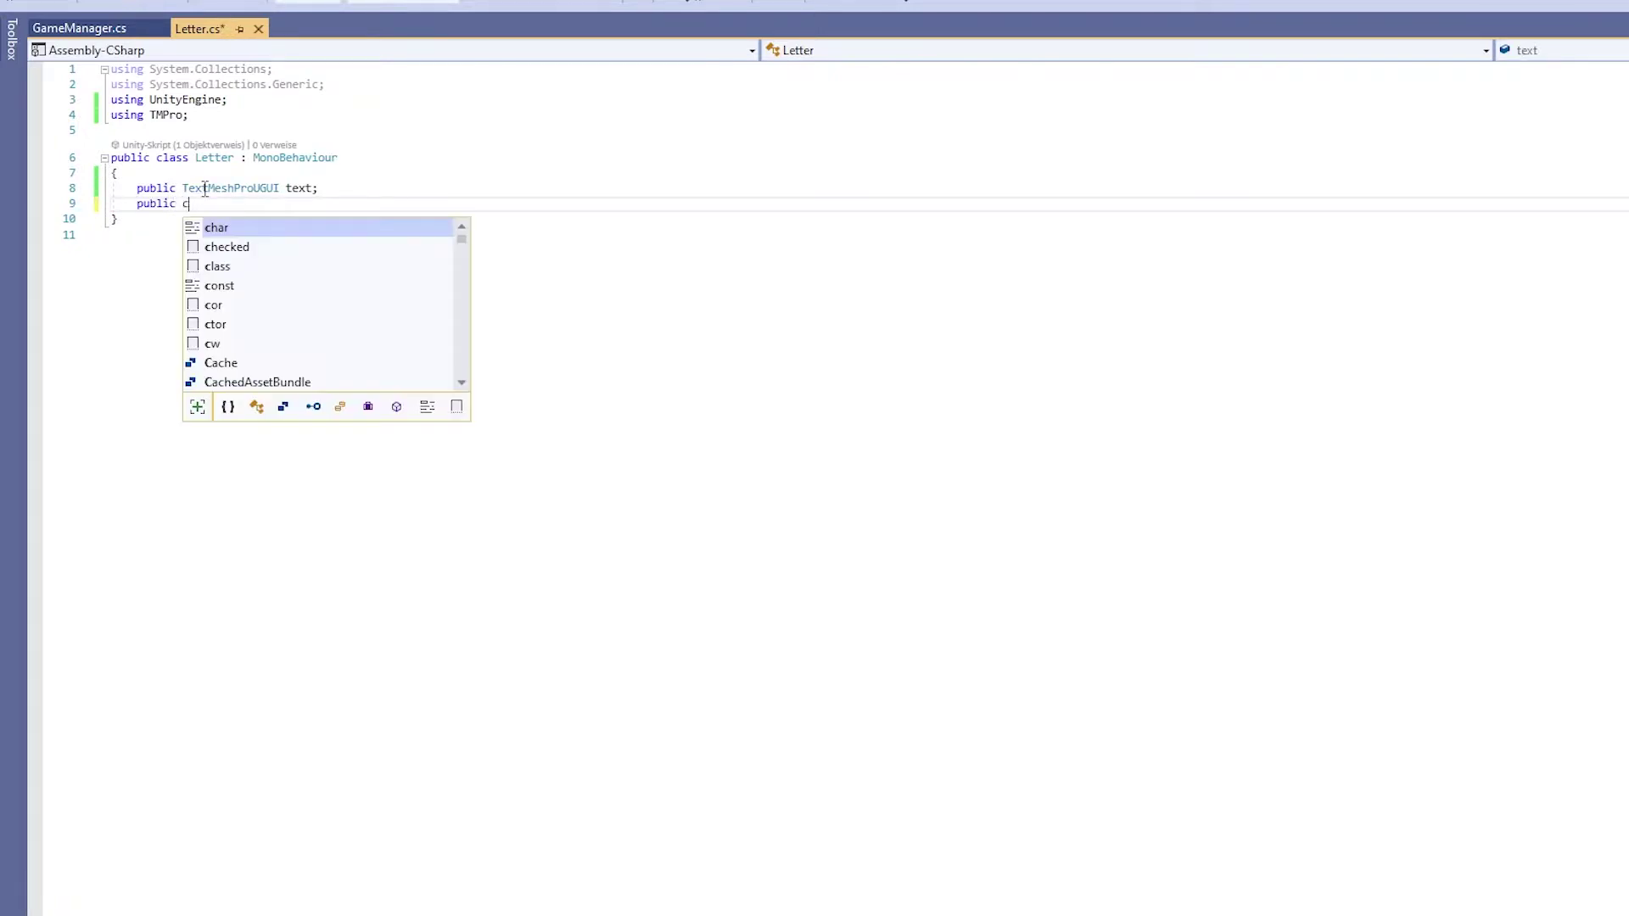
{"action": "type", "text": "har "}
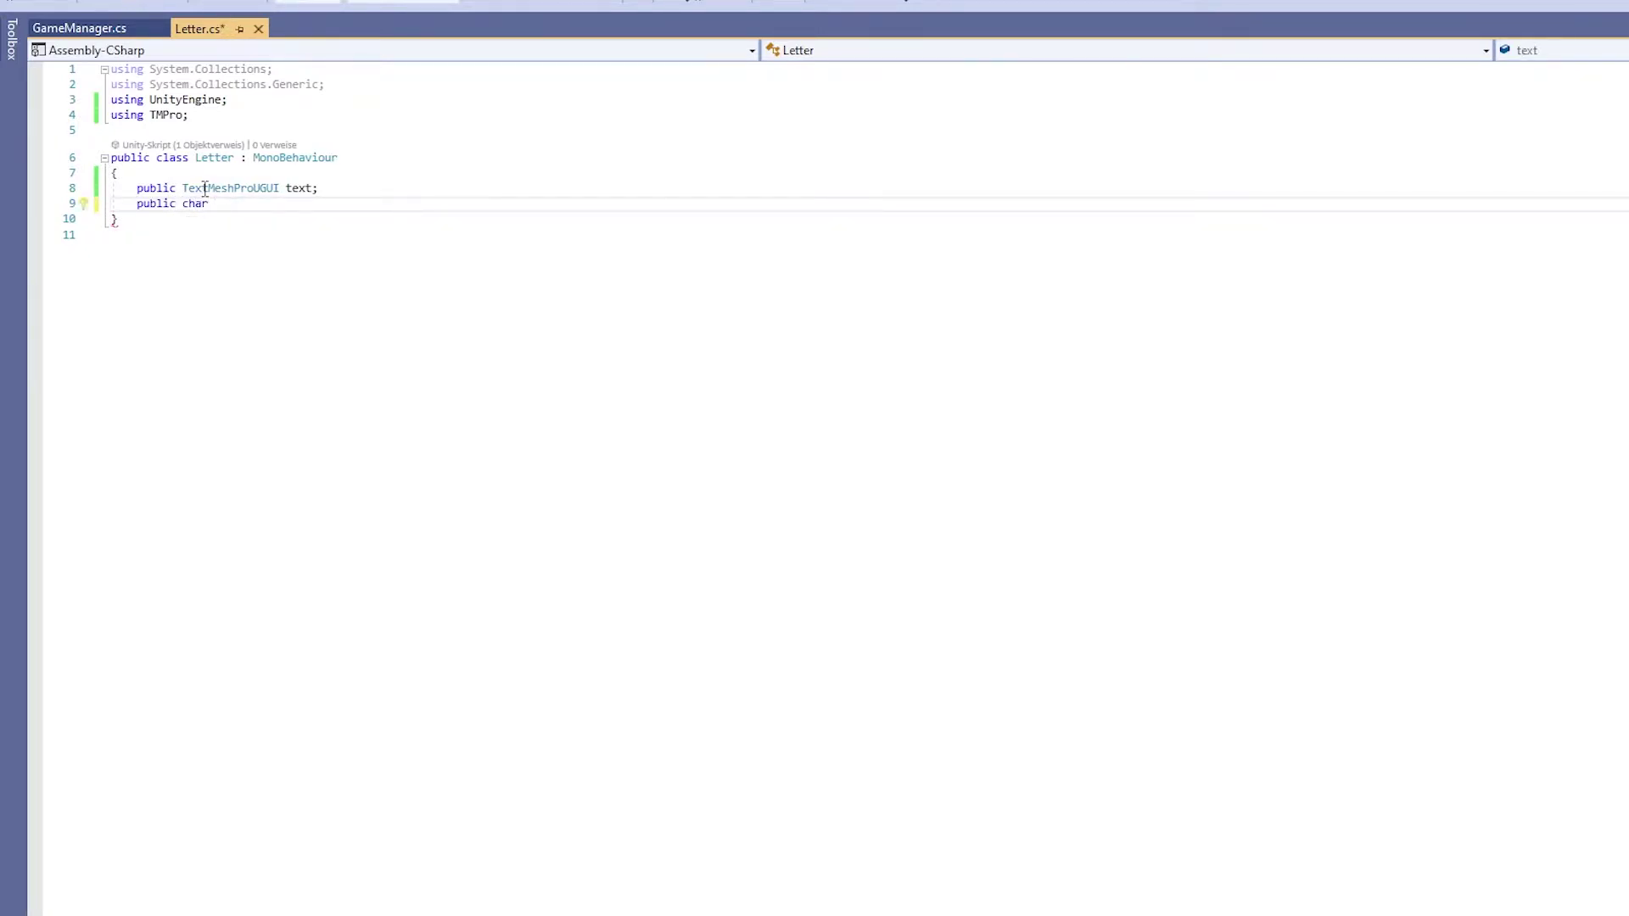
{"action": "type", "text": "letter"}
{"action": "type", "text": ";"}
{"action": "key", "text": "Return"}
{"action": "key", "text": "Return"}
{"action": "key", "text": "ctrl+s"}
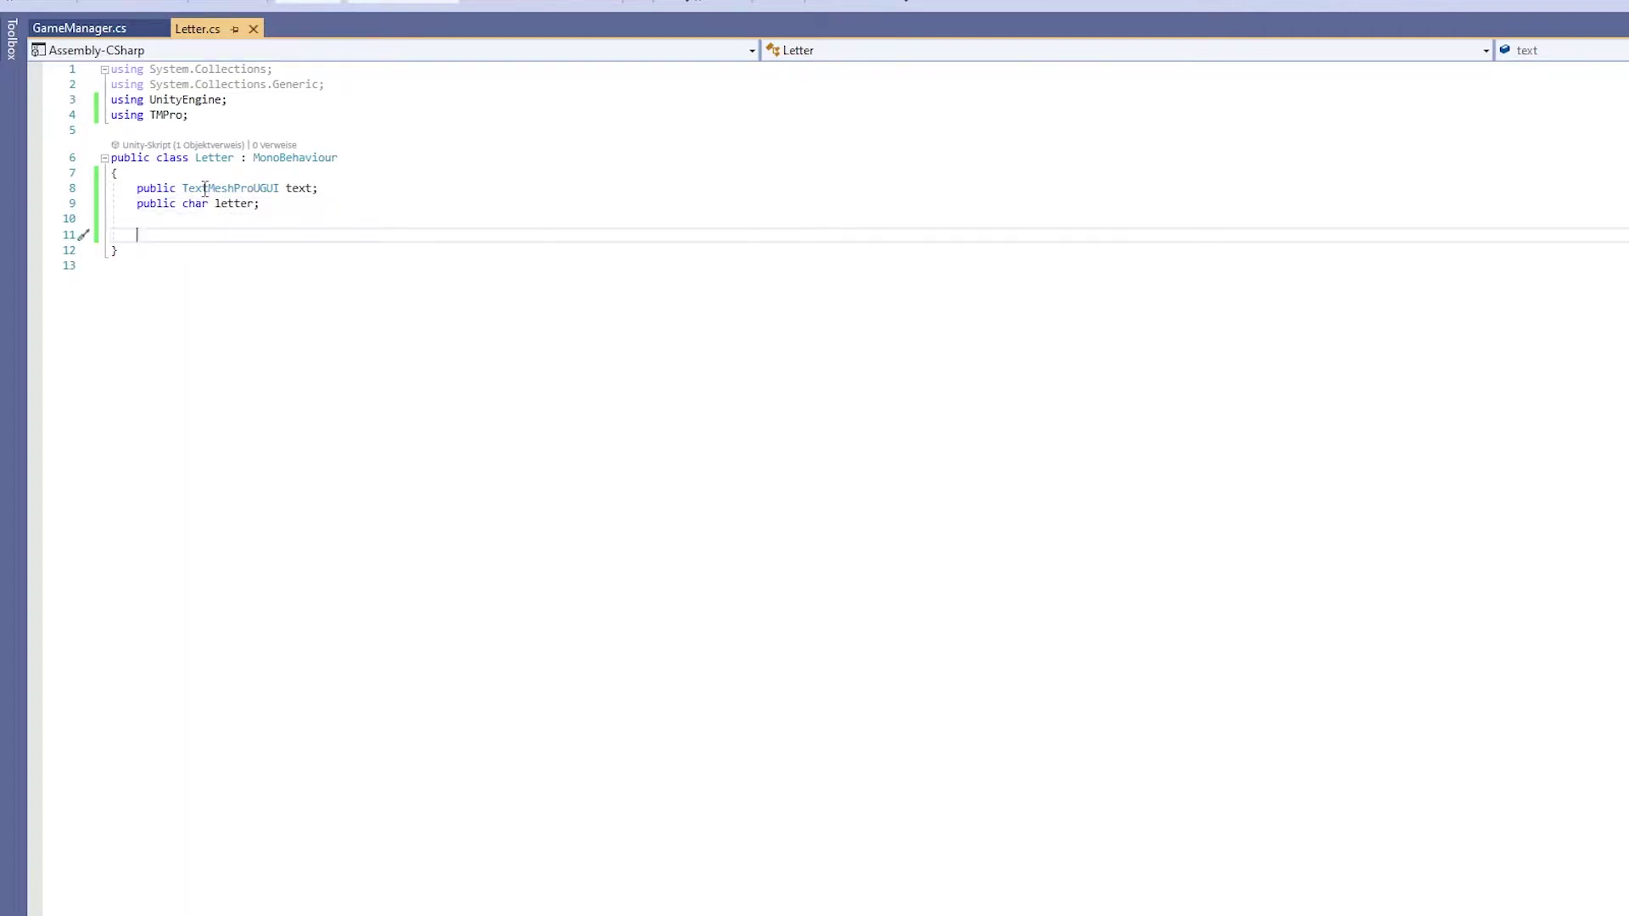
Add a public GameManager manager field and save.
{"action": "type", "text": "public Ga"}
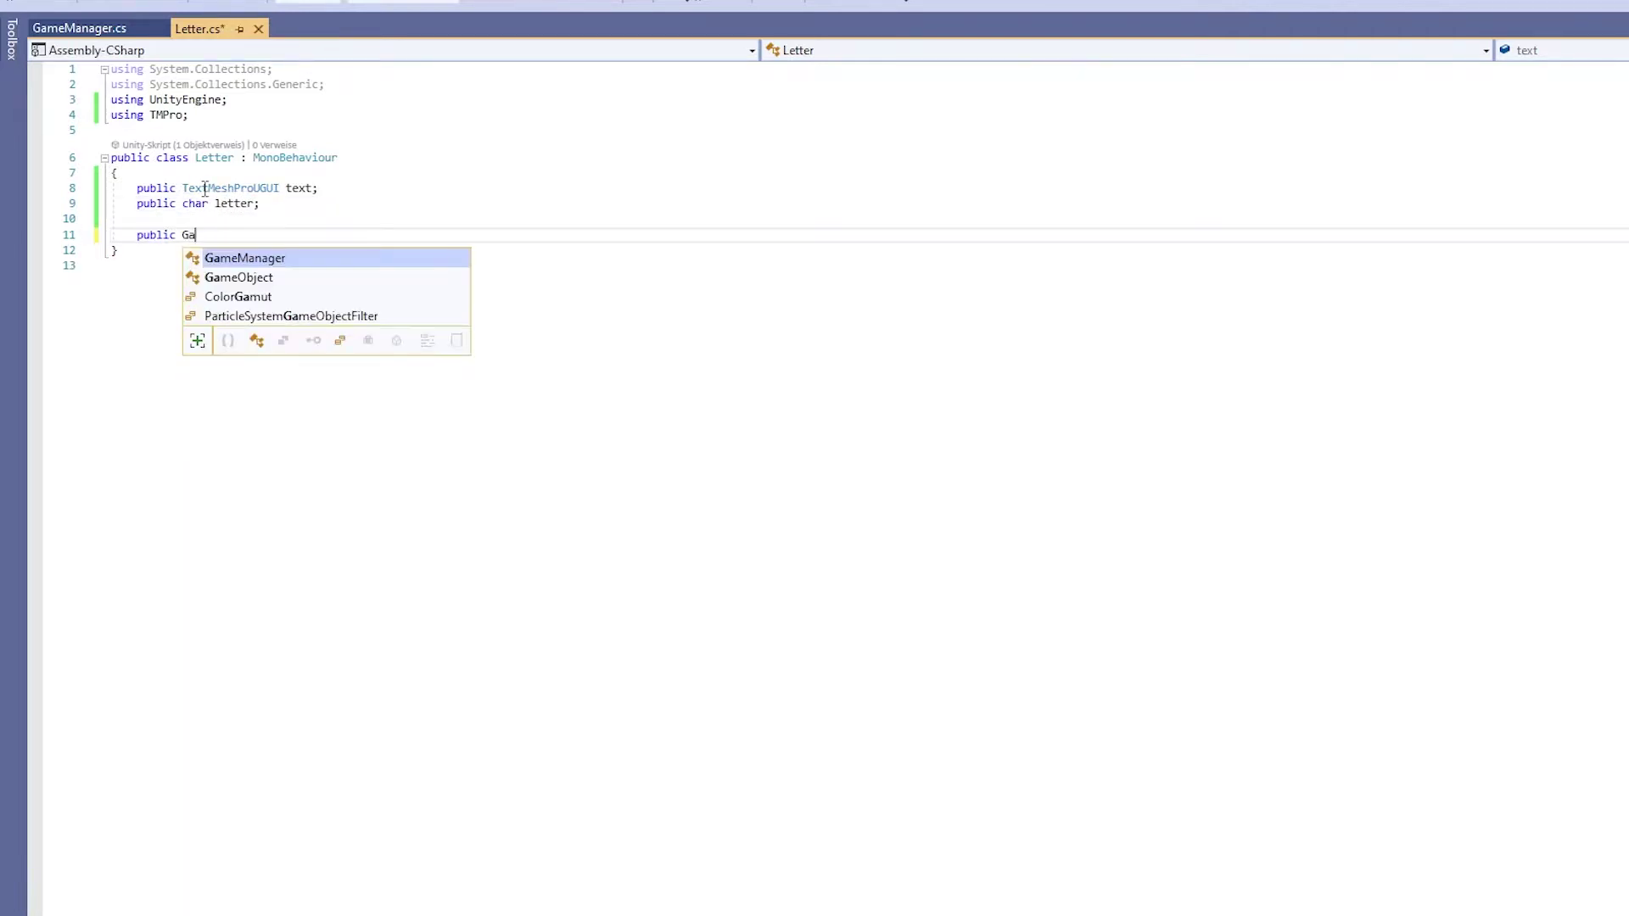
{"action": "key", "text": "Tab"}
{"action": "type", "text": "ma"}
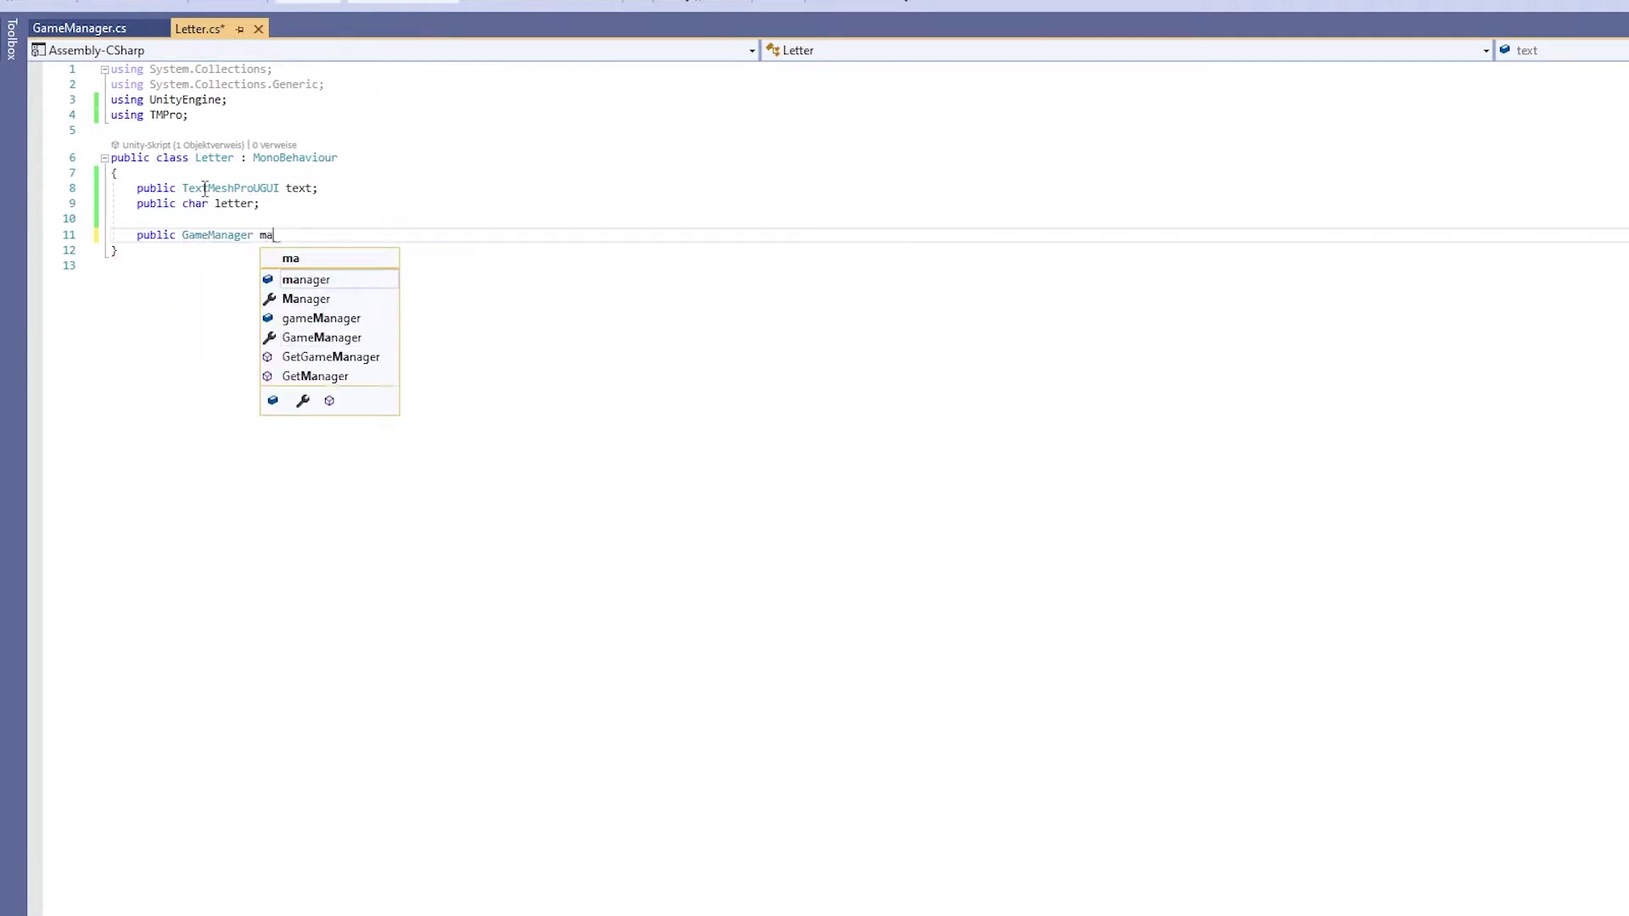
{"action": "key", "text": "Tab"}
{"action": "type", "text": ";"}
{"action": "key", "text": "Return"}
{"action": "key", "text": "Return"}
{"action": "key", "text": "ctrl+s"}
Add an Awake method that sets text.text to an empty string, then save.
{"action": "type", "text": "a"}
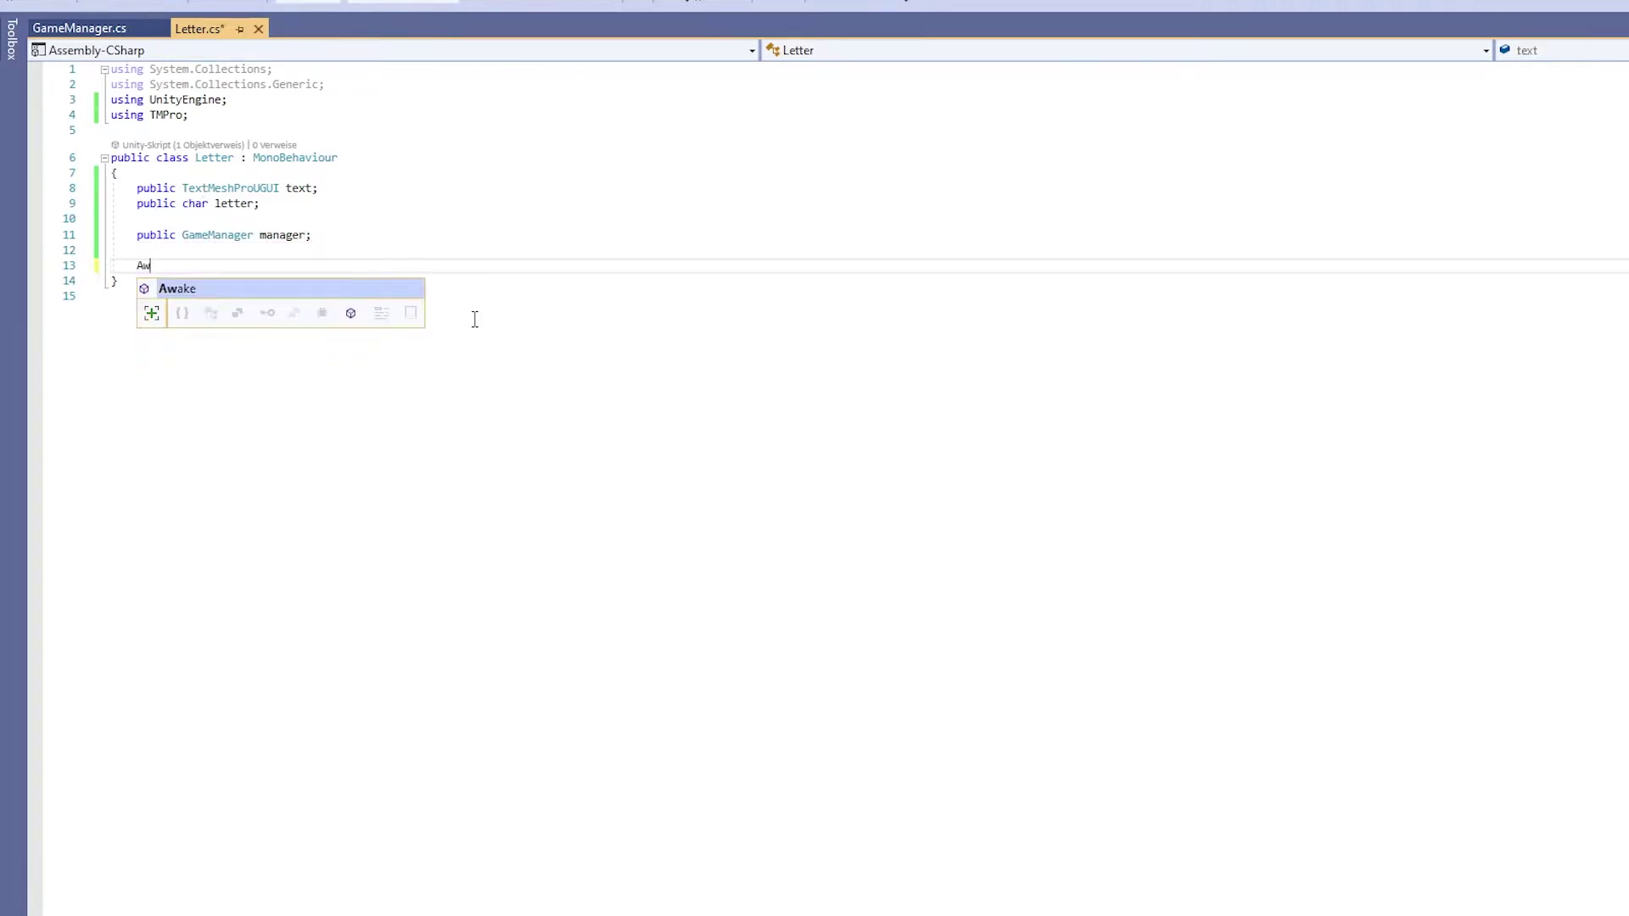
{"action": "type", "text": "w"}
{"action": "key", "text": "Tab"}
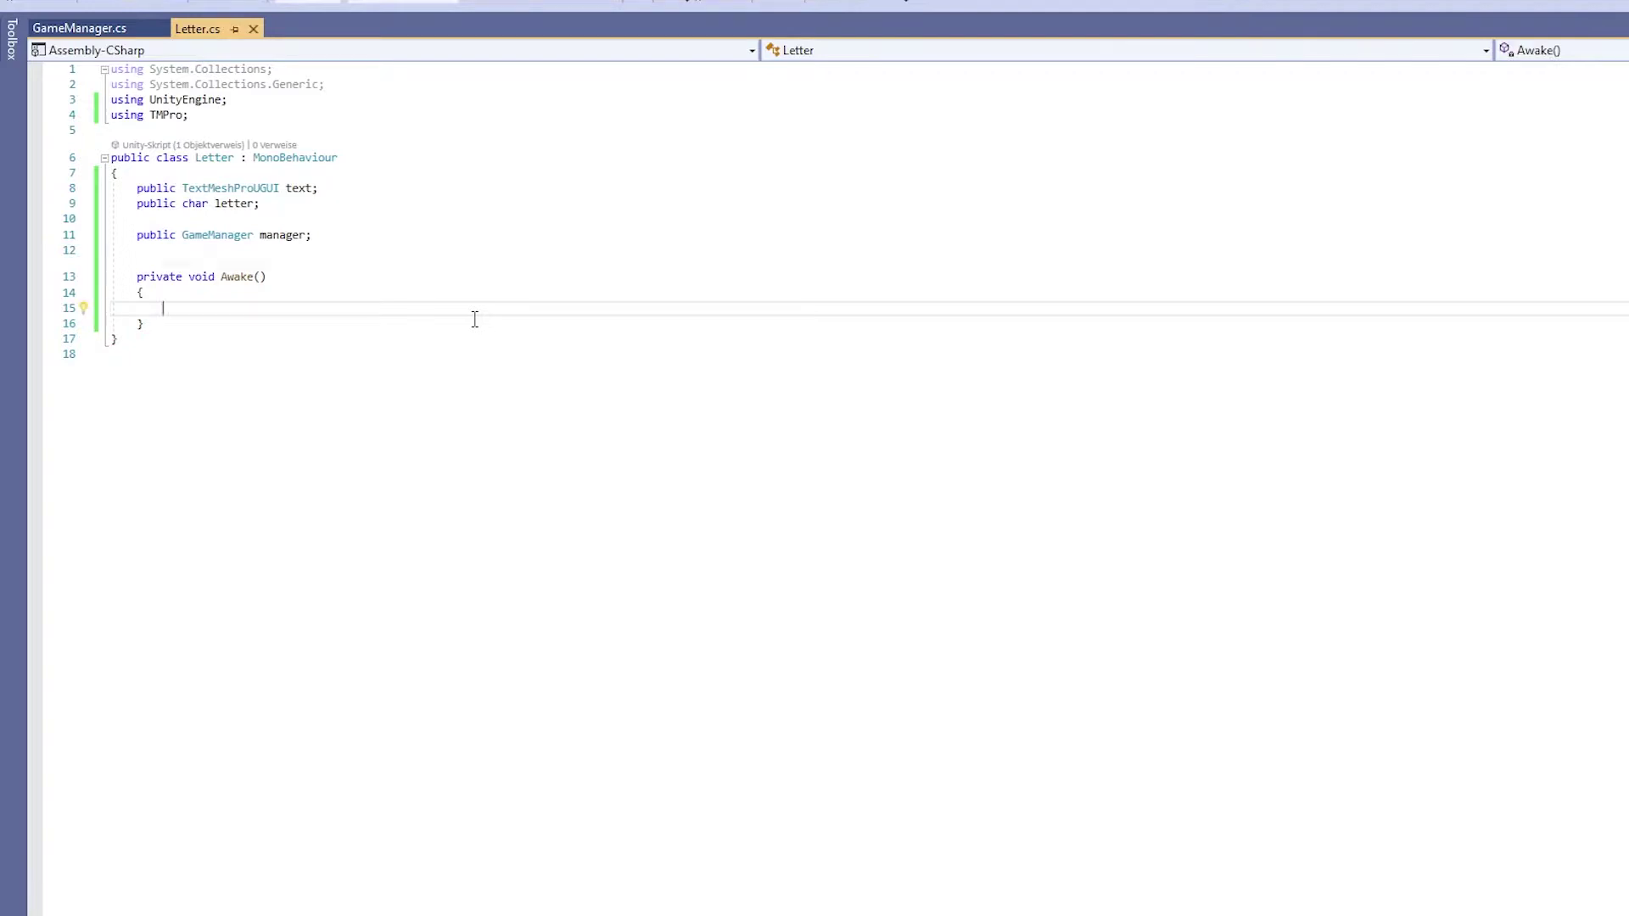
{"action": "type", "text": "text"}
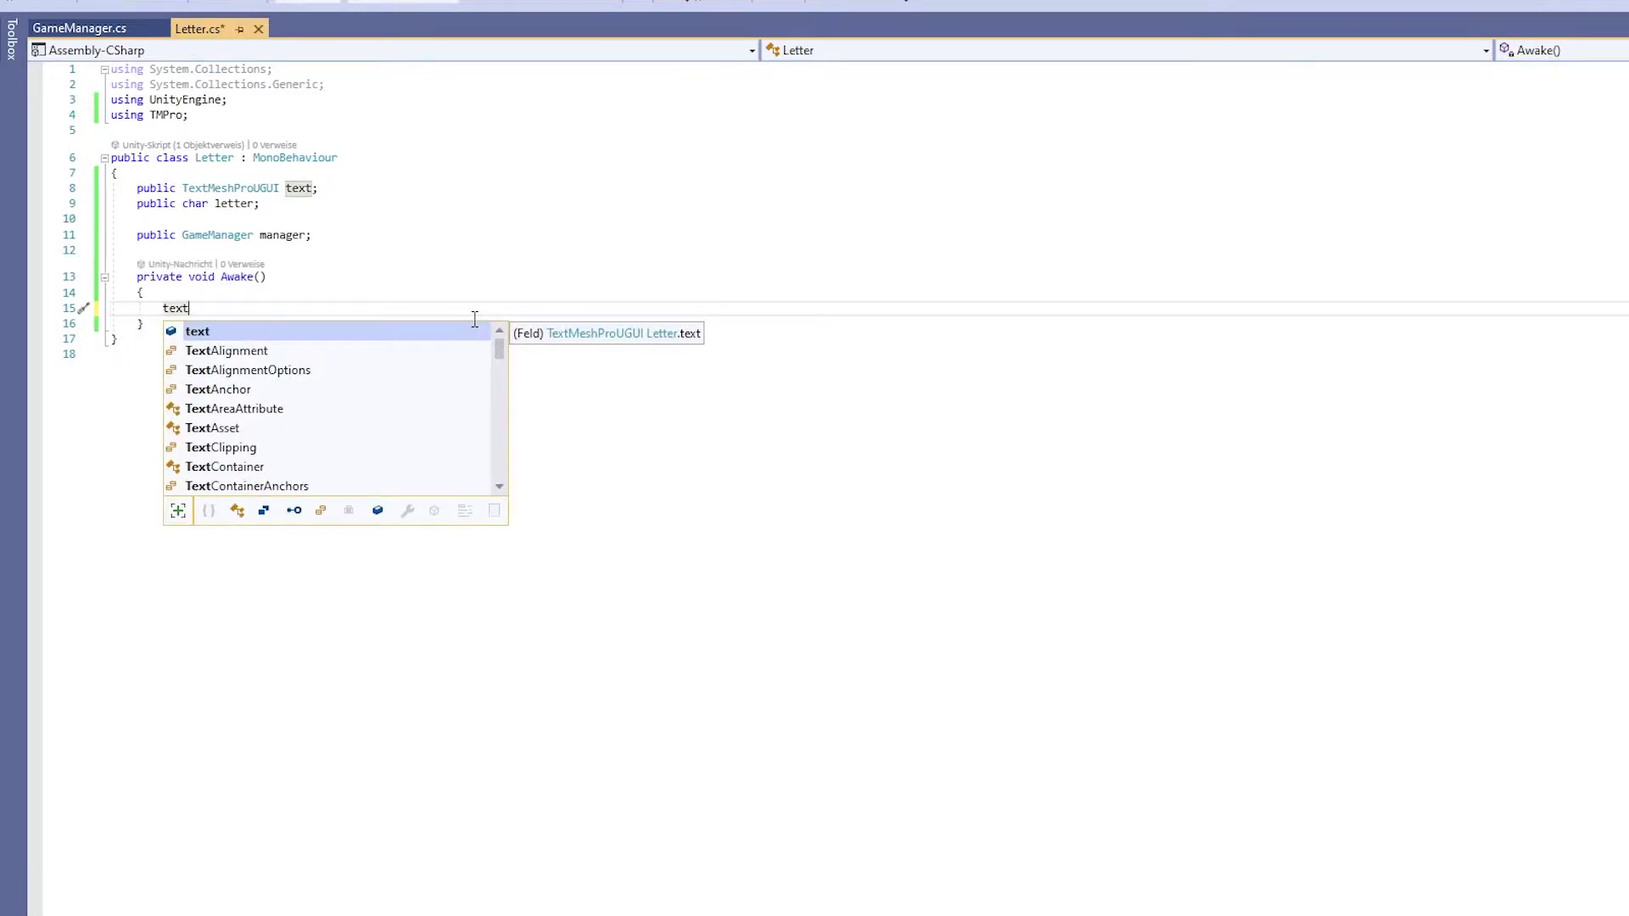
{"action": "type", "text": ".text = "}
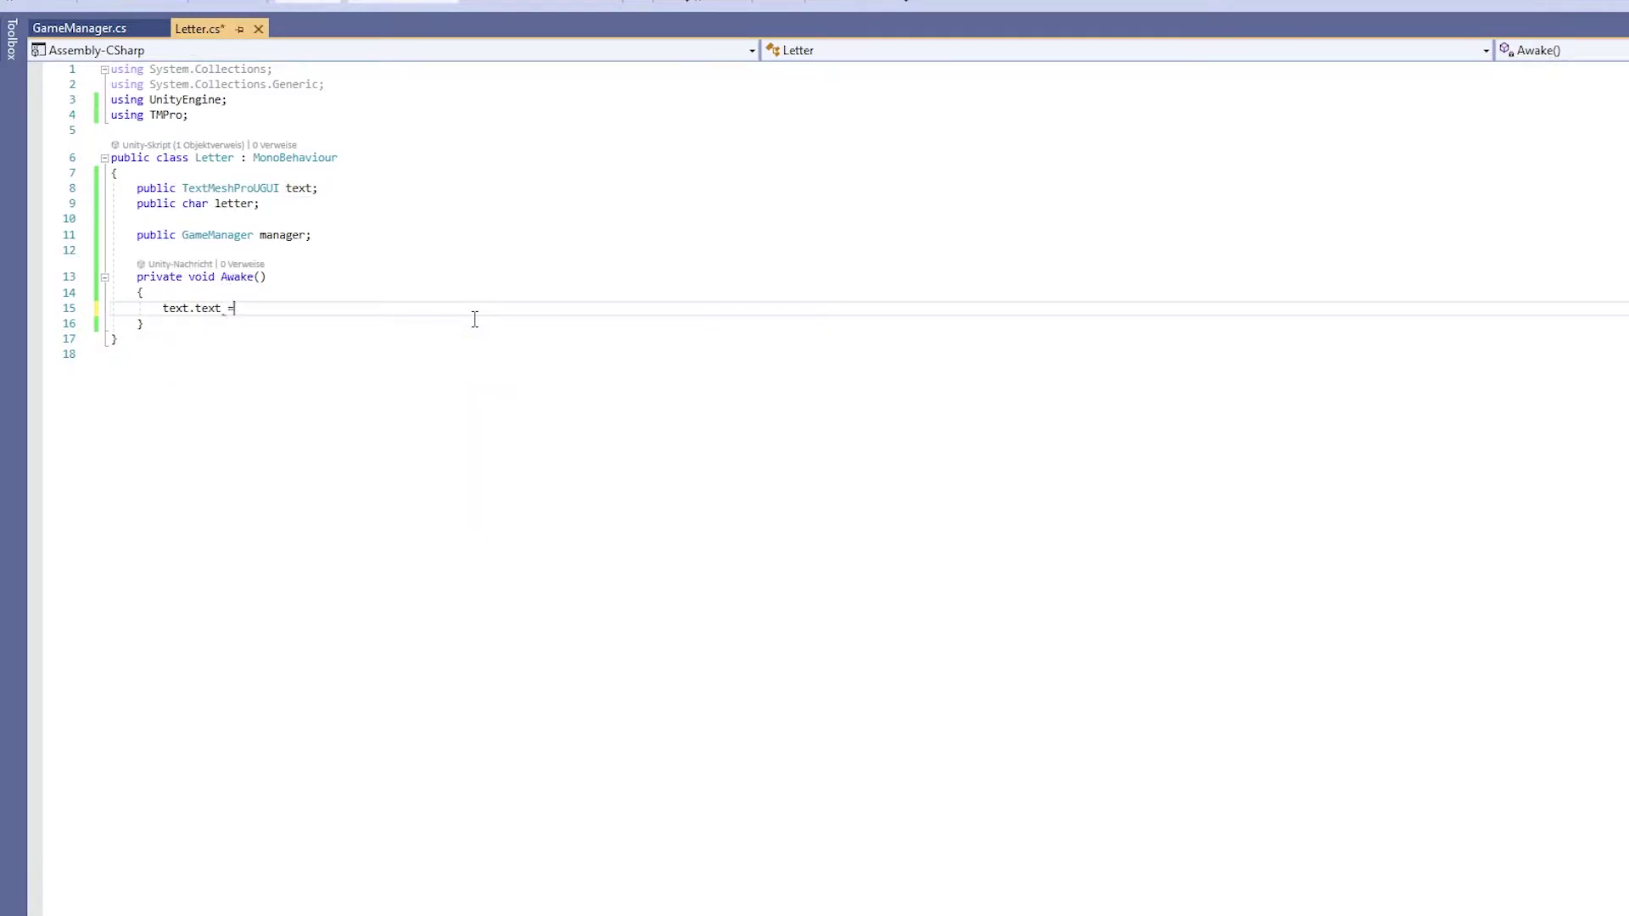
{"action": "type", "text": "\"\""}
{"action": "type", "text": ";"}
{"action": "key", "text": "ctrl+s"}
Add an Update method to Letter that checks Input.GetKeyDown(letter.ToString().ToLower()).
{"action": "key", "text": "Down"}
{"action": "key", "text": "Return"}
{"action": "key", "text": "Return"}
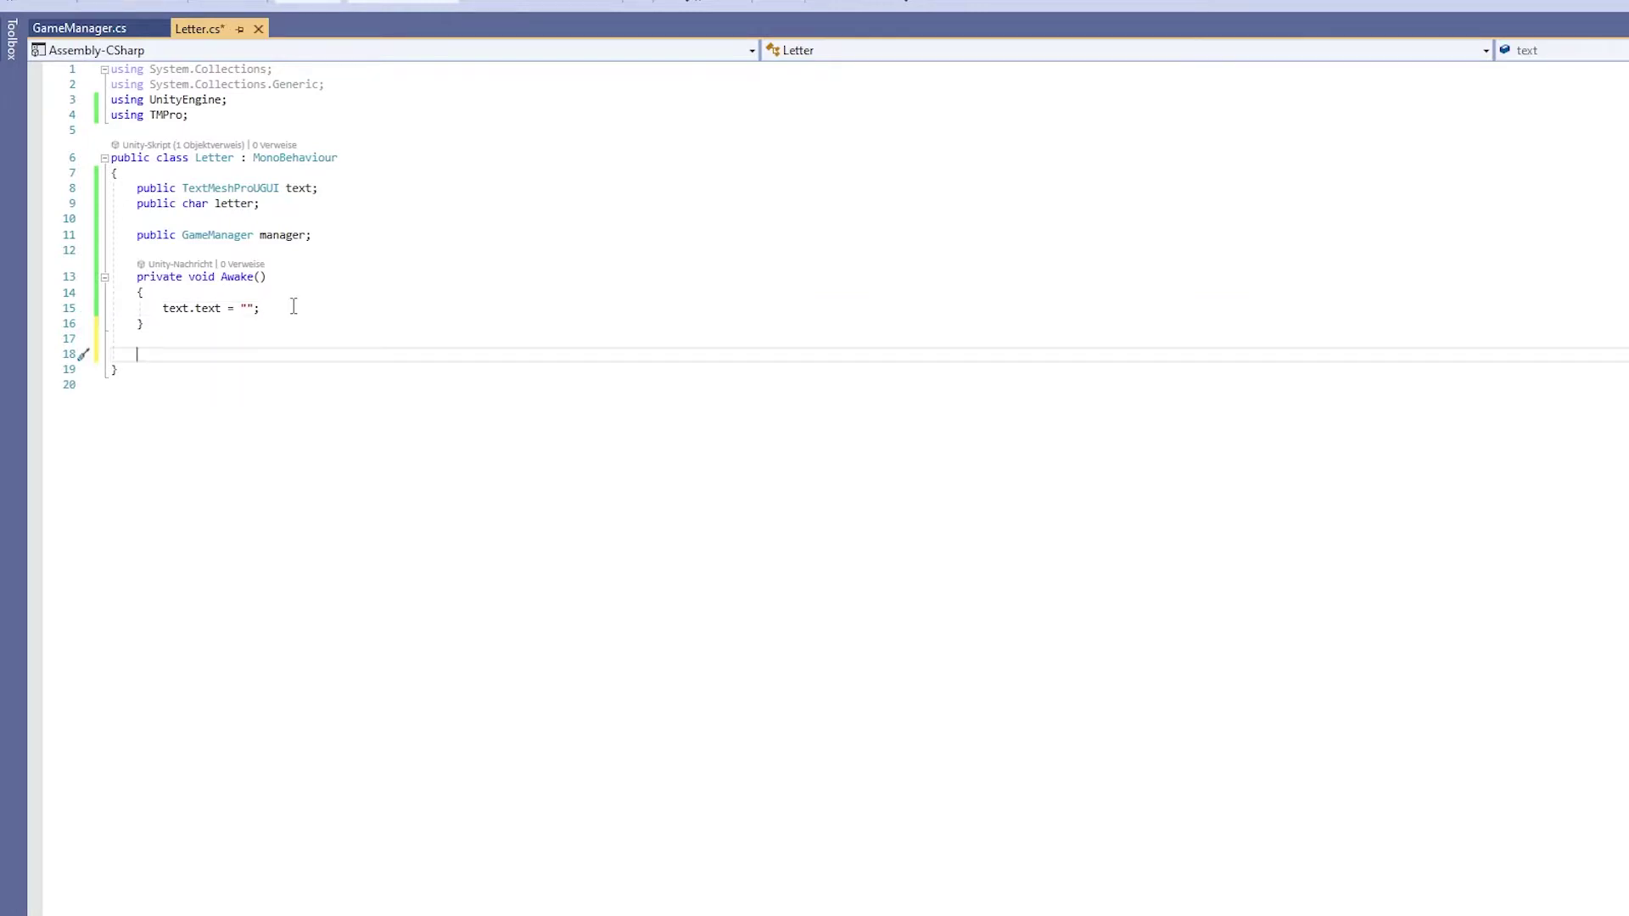
{"action": "type", "text": "Upda"}
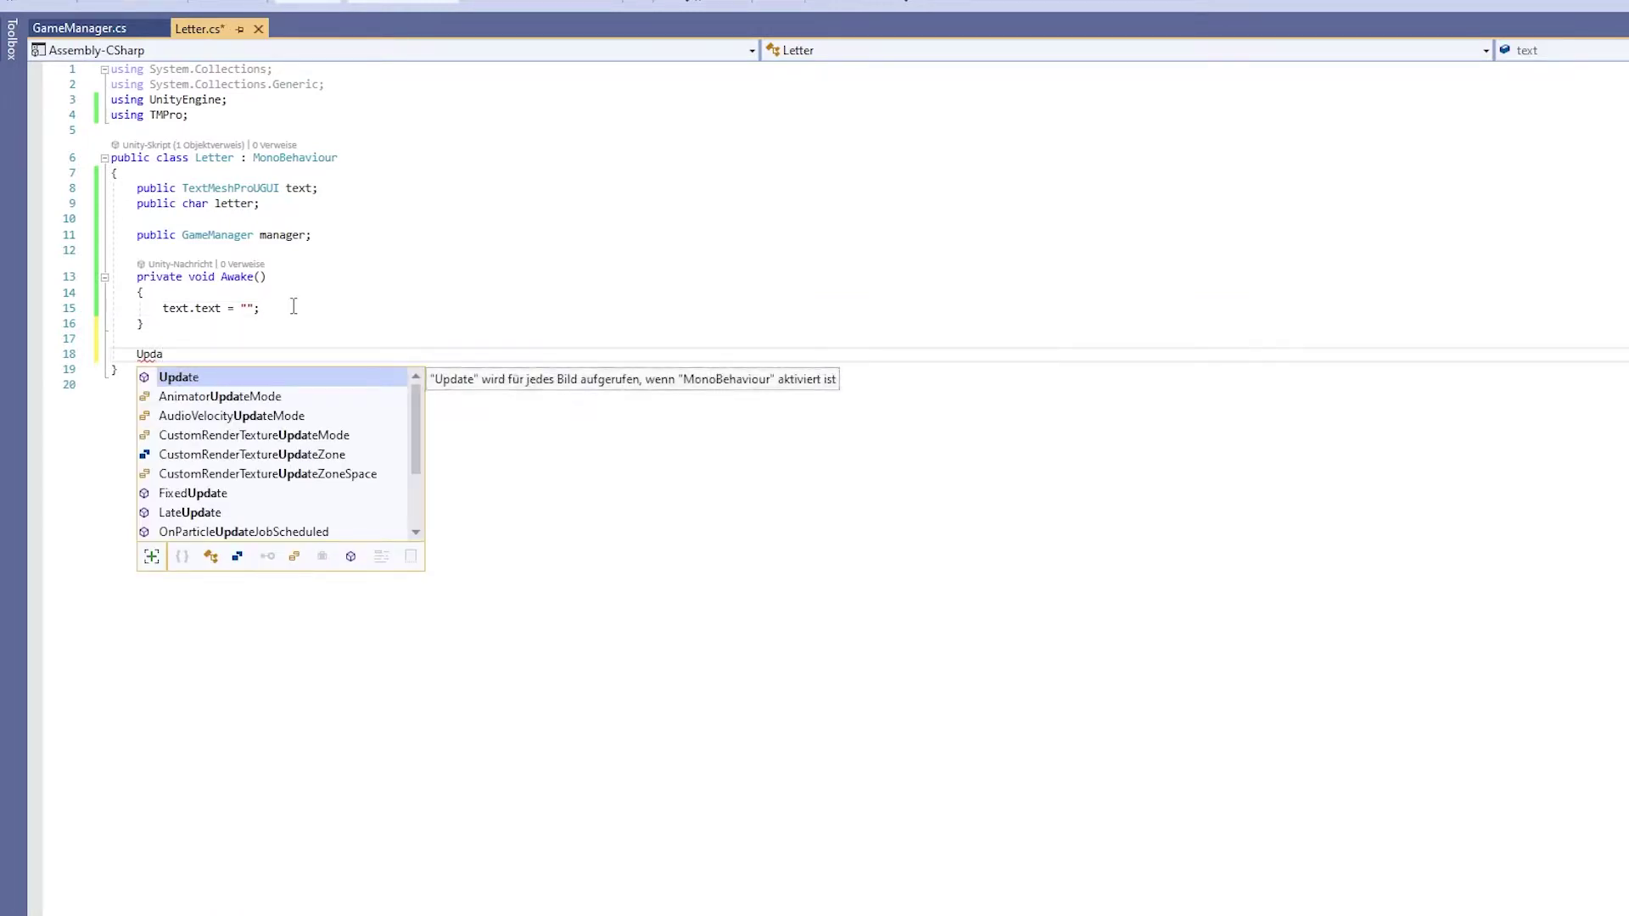
{"action": "key", "text": "Return"}
{"action": "type", "text": "if"}
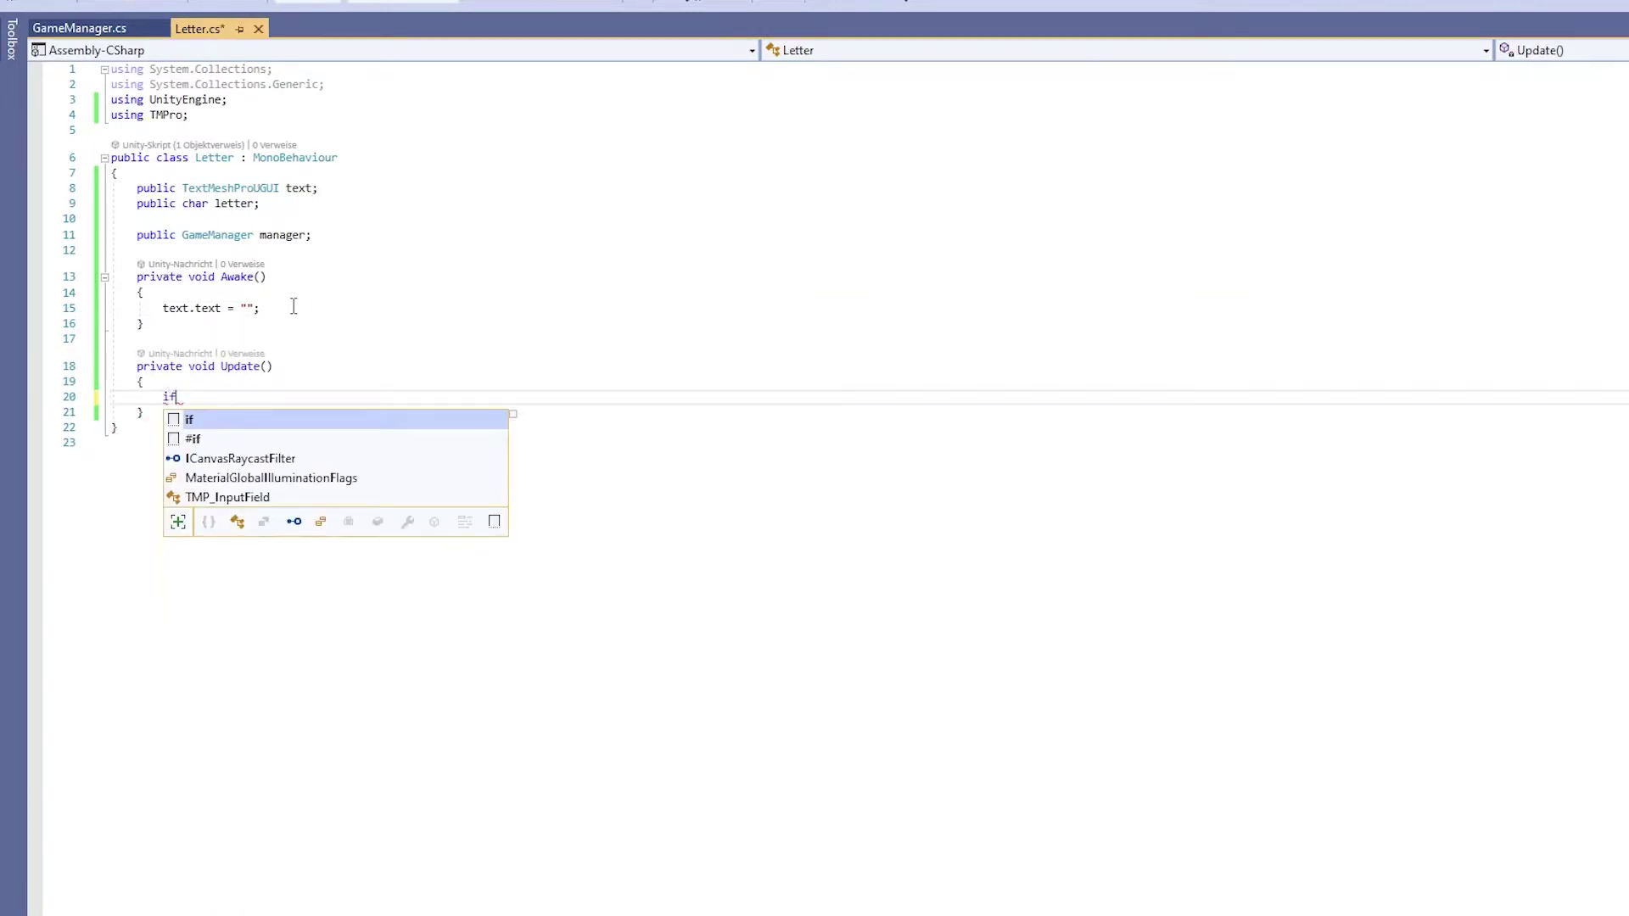
{"action": "type", "text": "("}
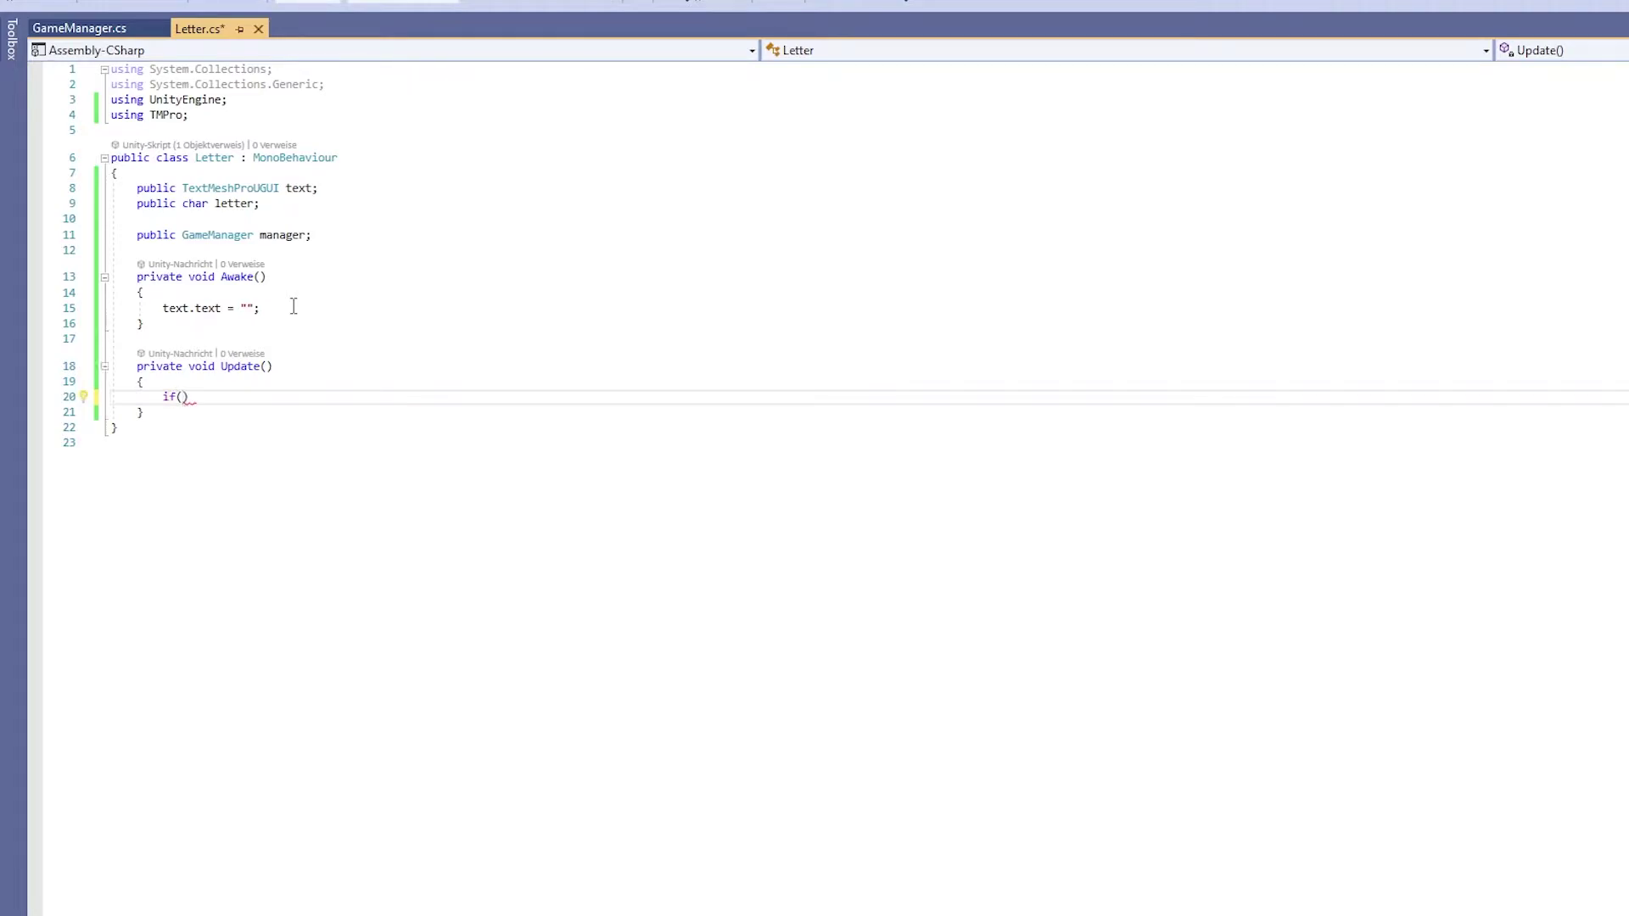
{"action": "type", "text": "Input.G"}
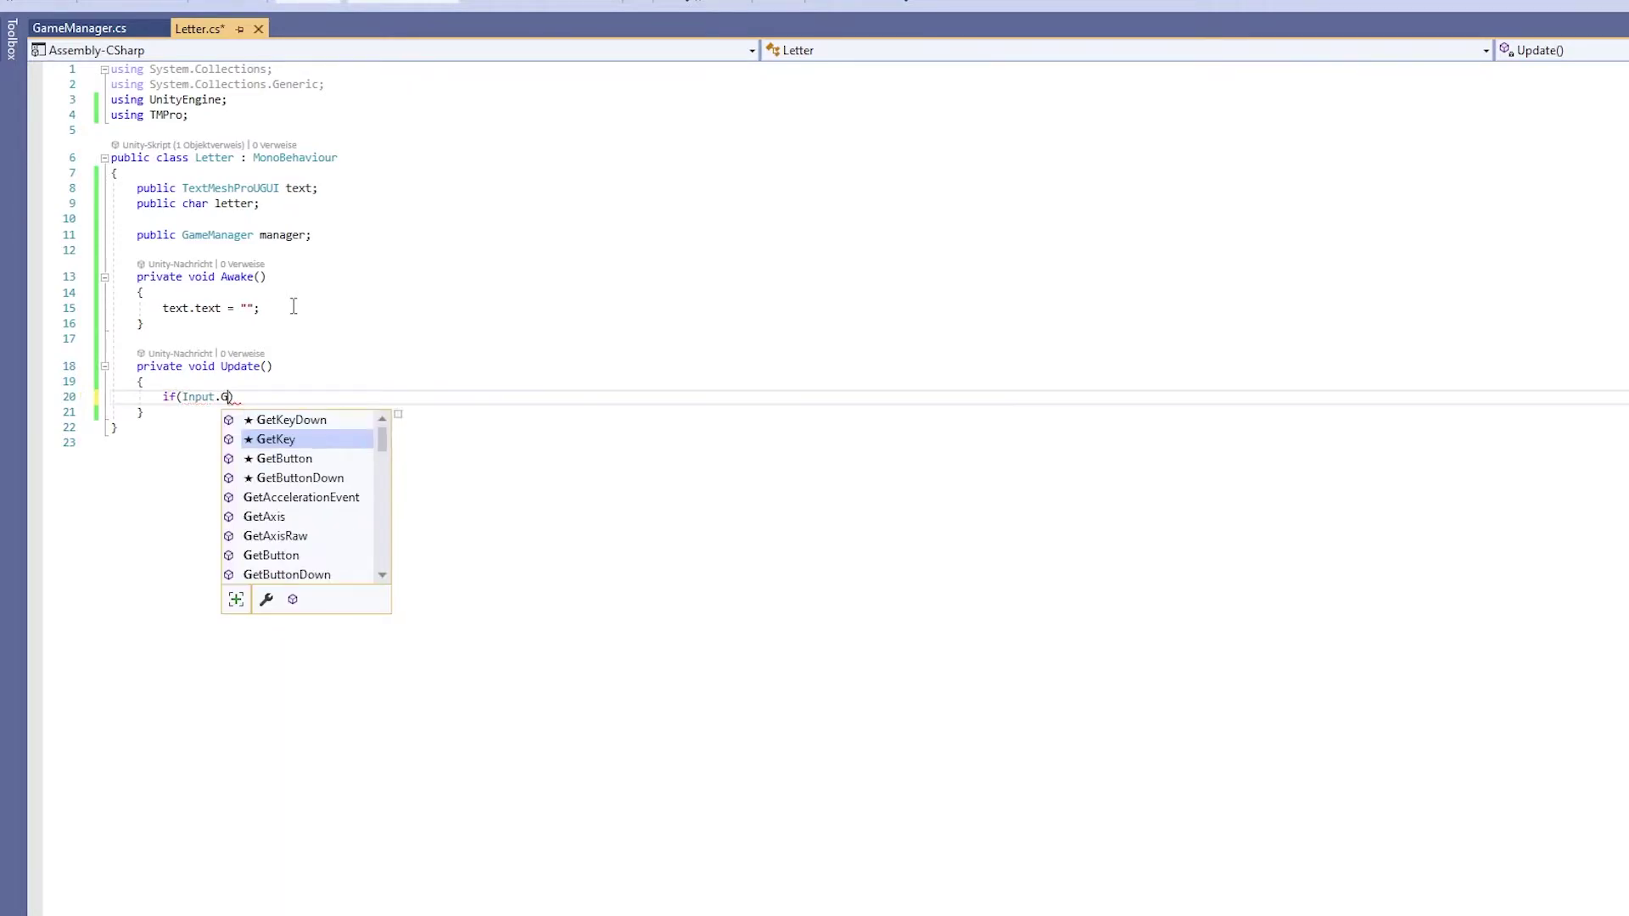
{"action": "type", "text": "etKeyD"}
{"action": "key", "text": "Tab"}
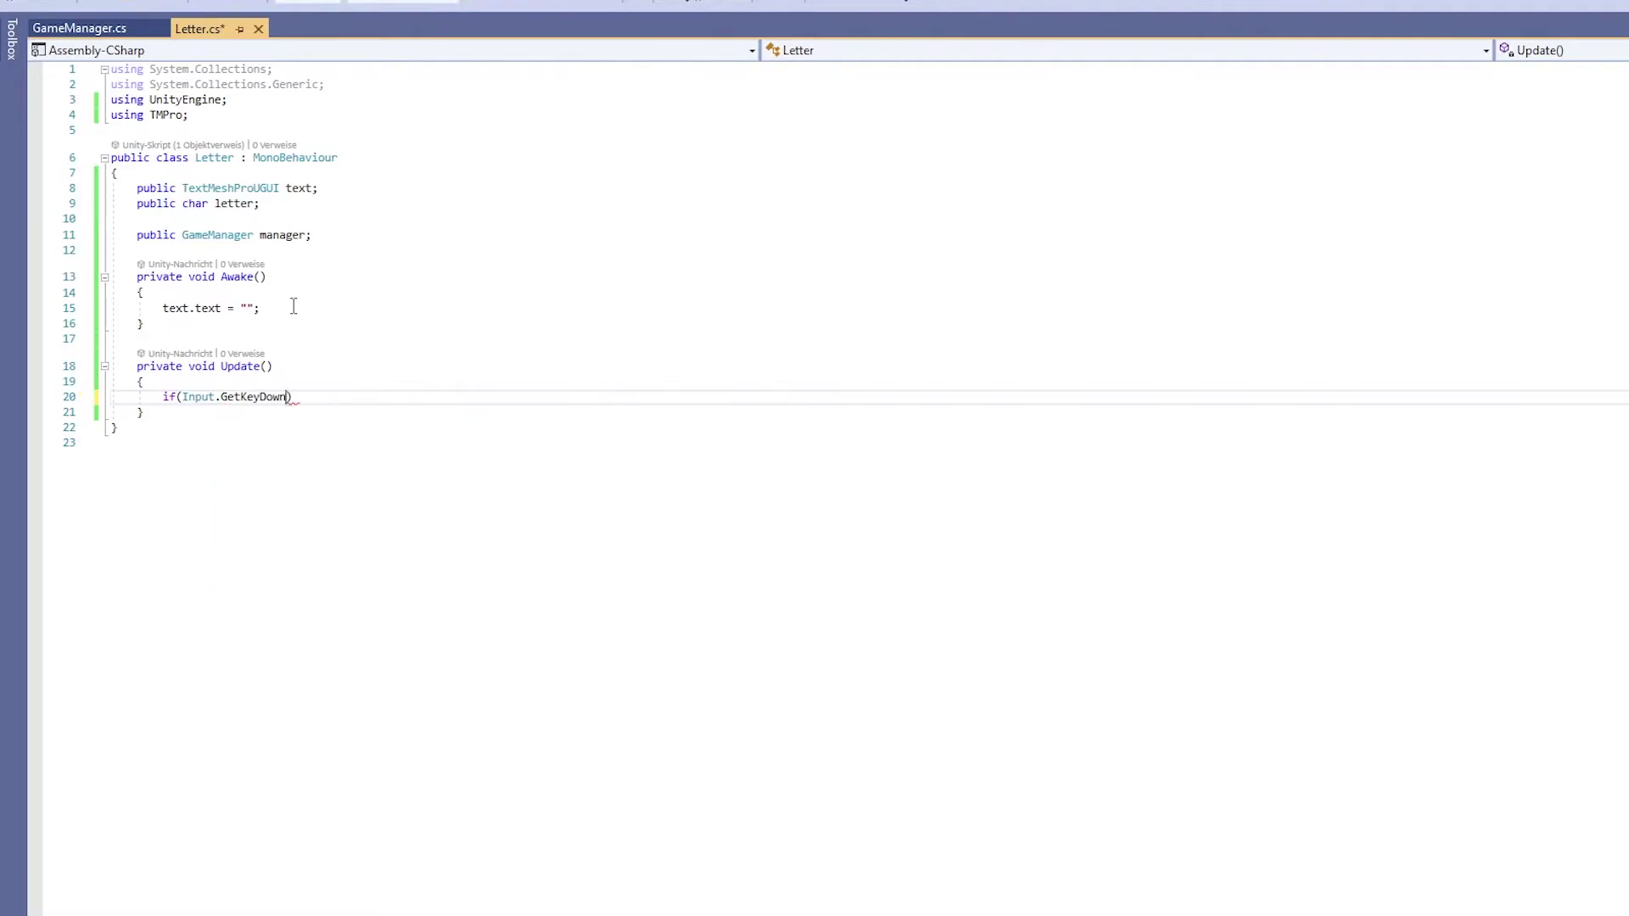
{"action": "type", "text": "("}
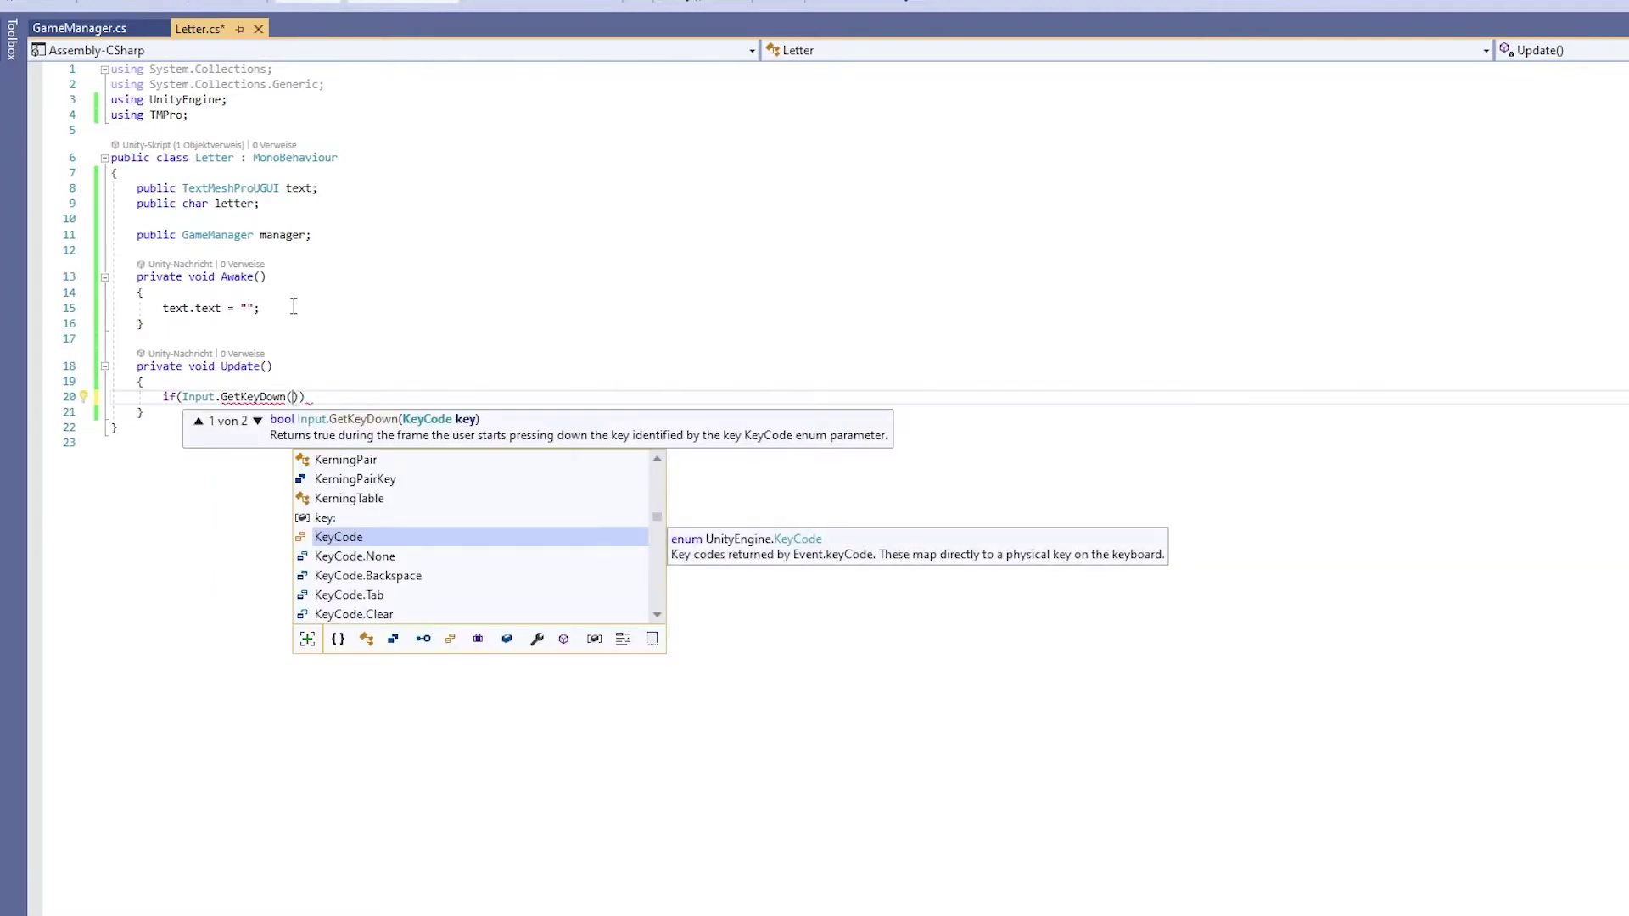
{"action": "type", "text": "letter"}
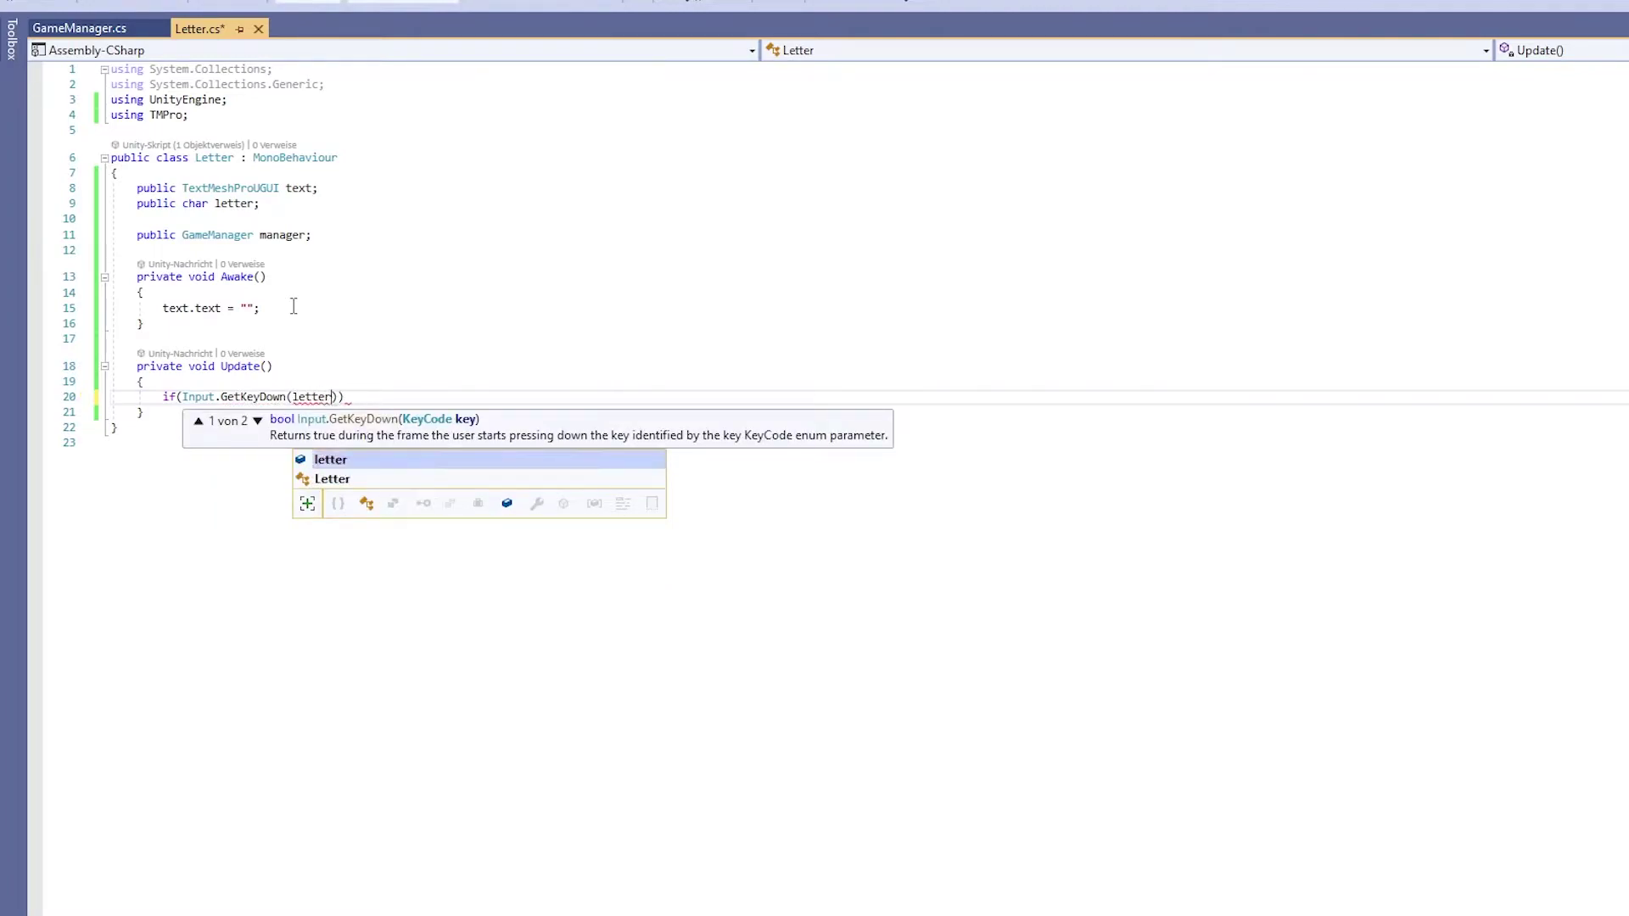
{"action": "type", "text": "."}
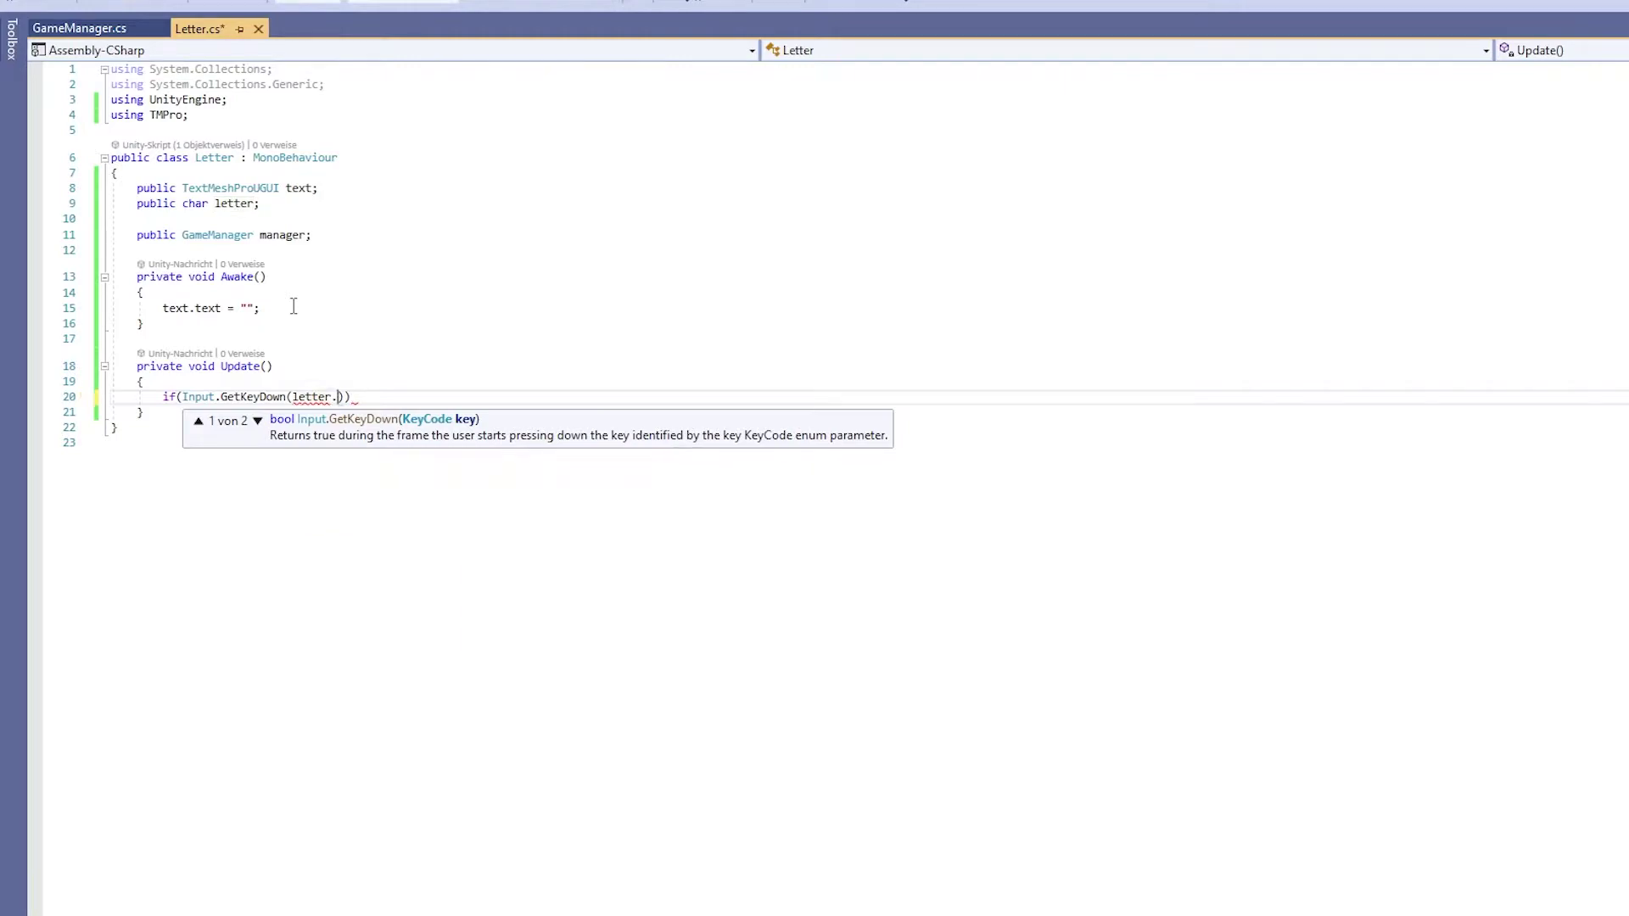
{"action": "key", "text": "Tab"}
{"action": "type", "text": "()"}
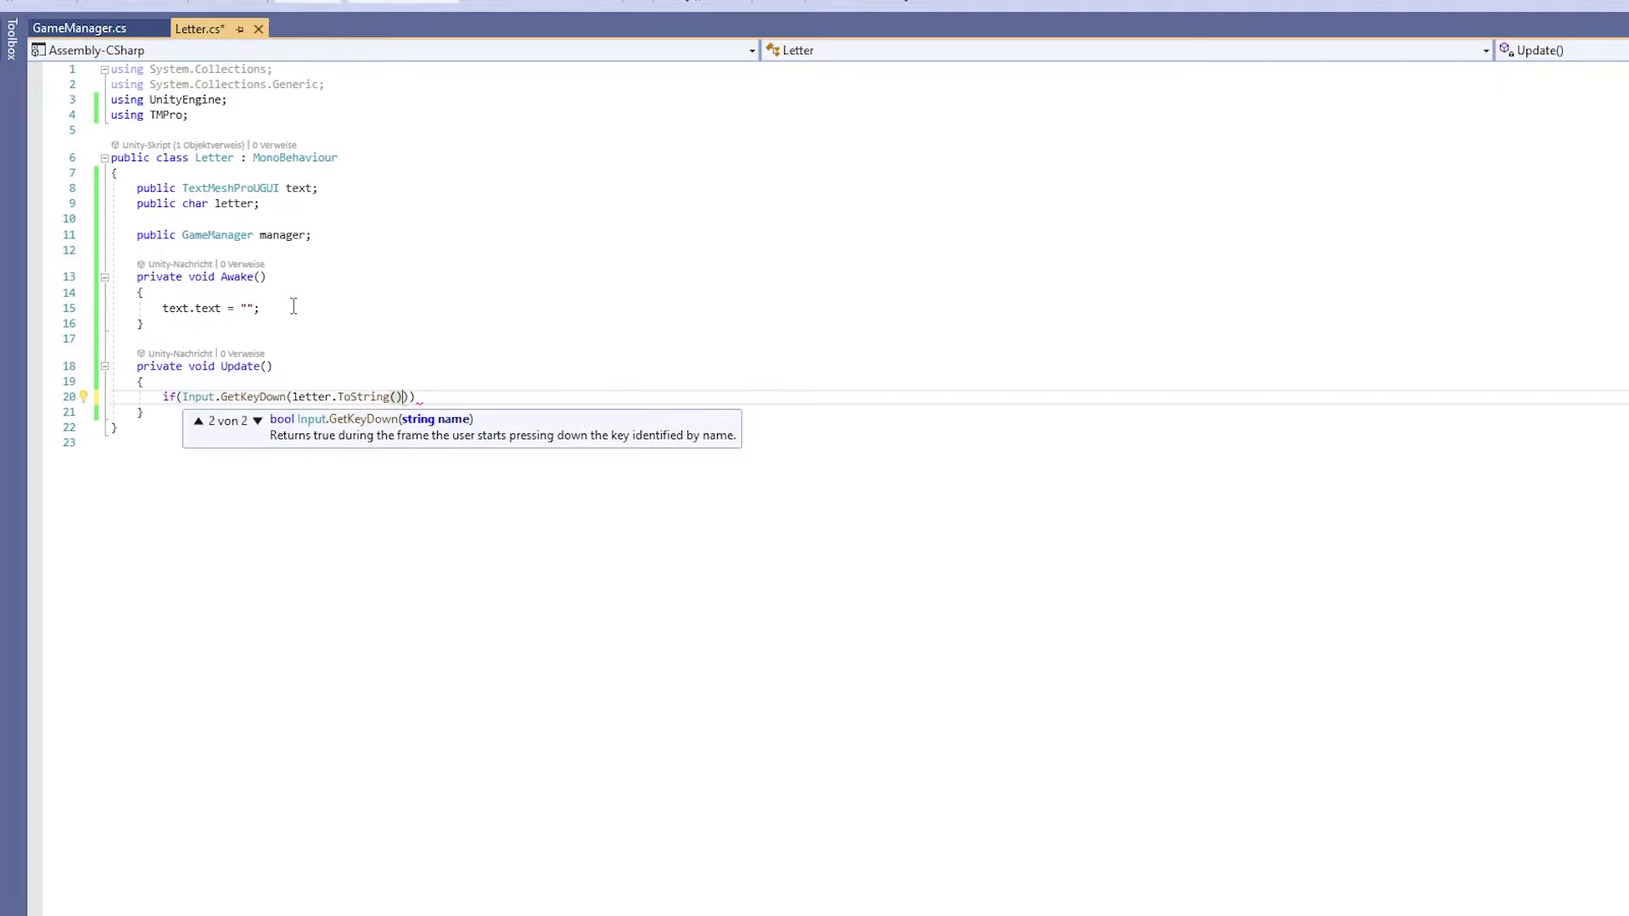
{"action": "type", "text": ".To"}
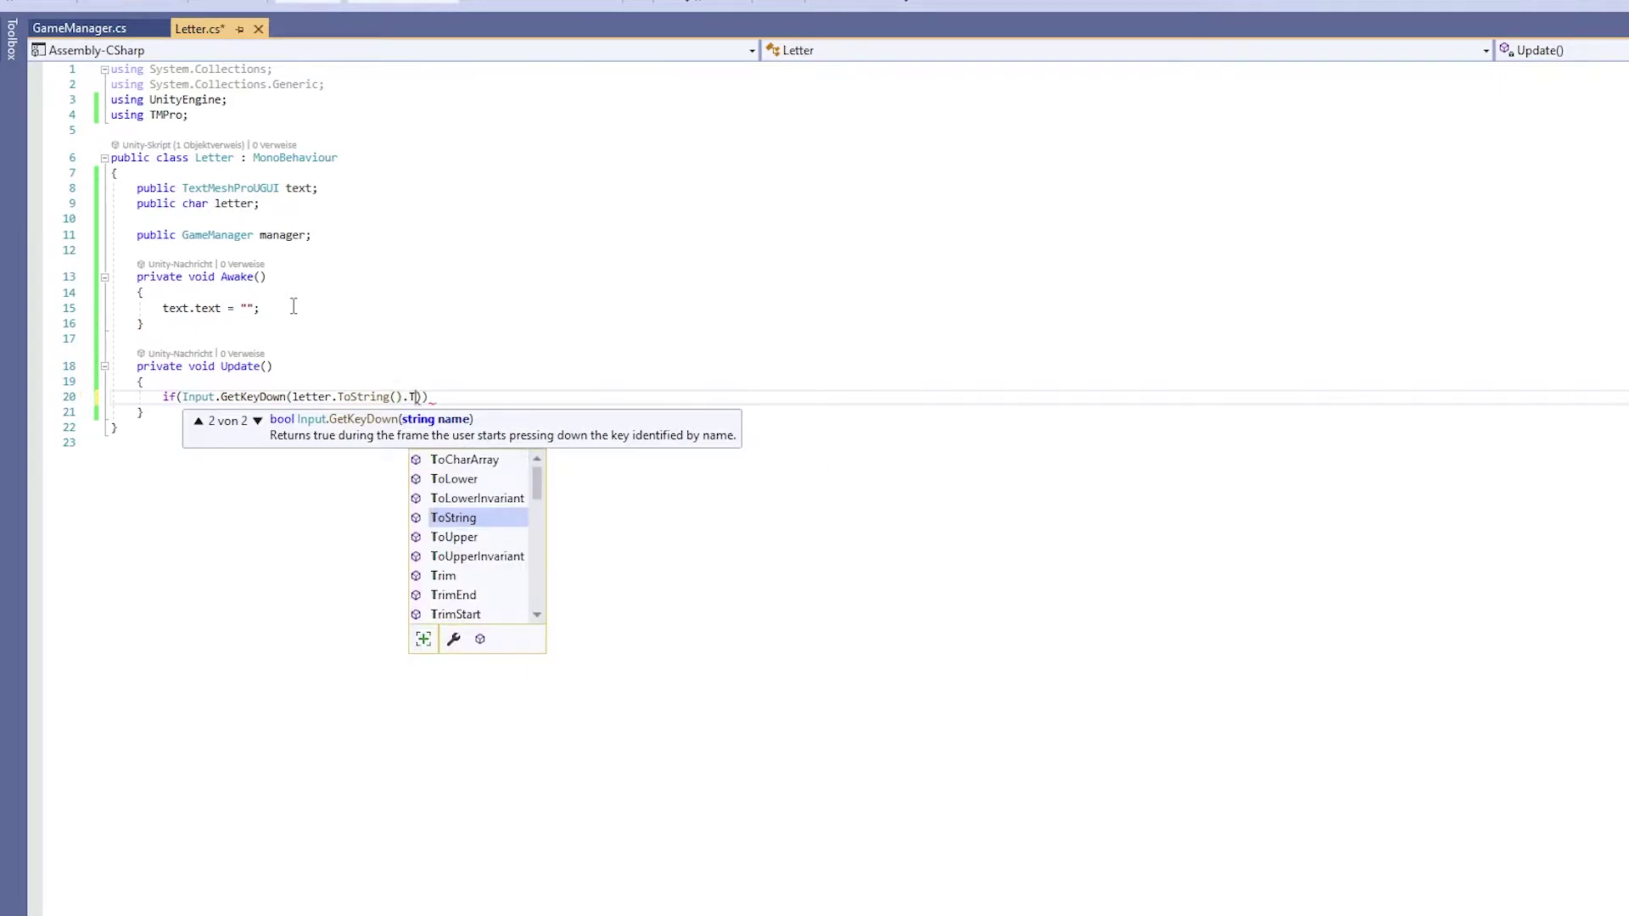
{"action": "key", "text": "Up"}
{"action": "key", "text": "Up"}
{"action": "key", "text": "Tab"}
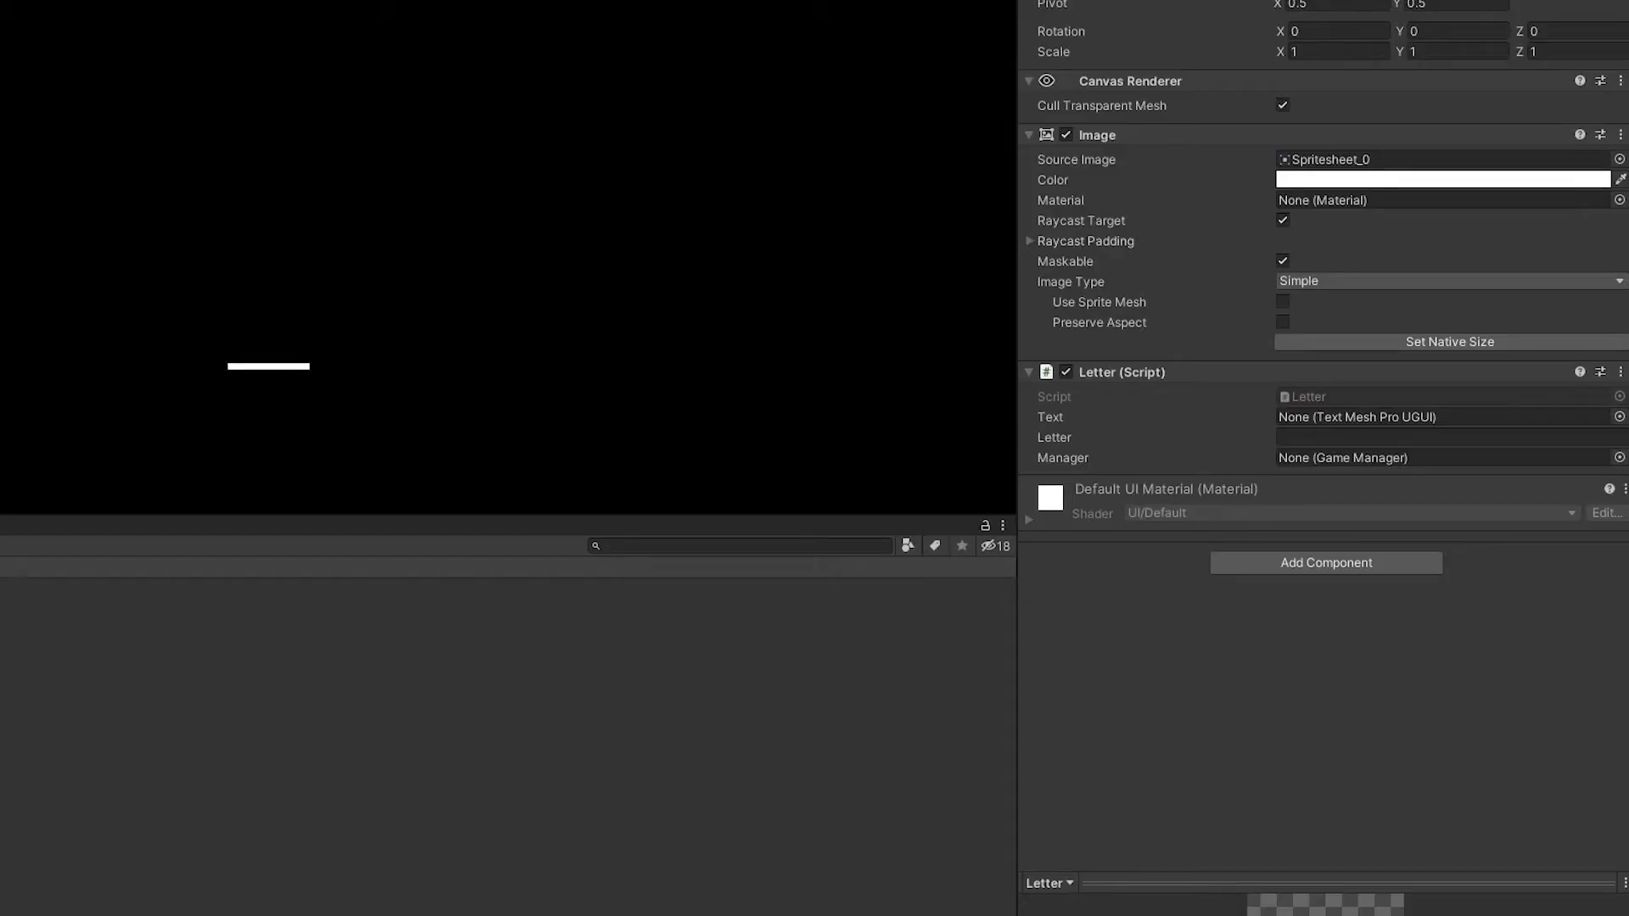
Assign the Text (TMP) child to the Letter (Script) component's Text slot.
{"action": "left_click_drag", "start_coordinate": [927, 370], "coordinate": [1357, 420]}
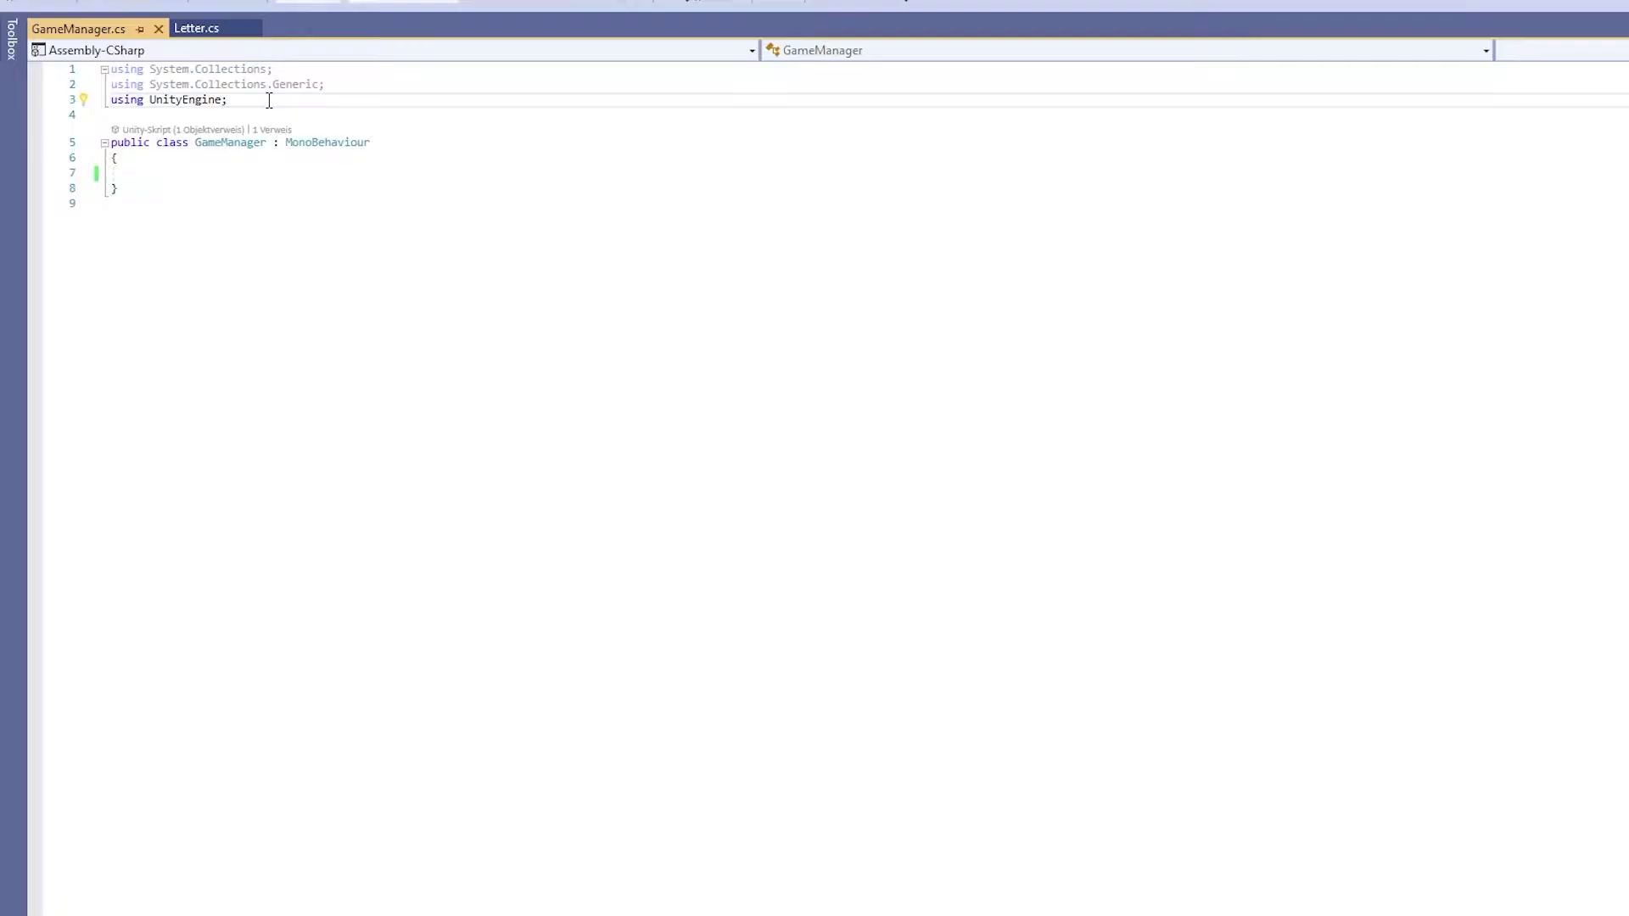
Paste the SceneManagement, TMPro and UI using lines and write a public StartGame() method.
{"action": "type", "text": "using UnityEngine.SceneManagement; using TMPro; using UnityEngine.UI;"}
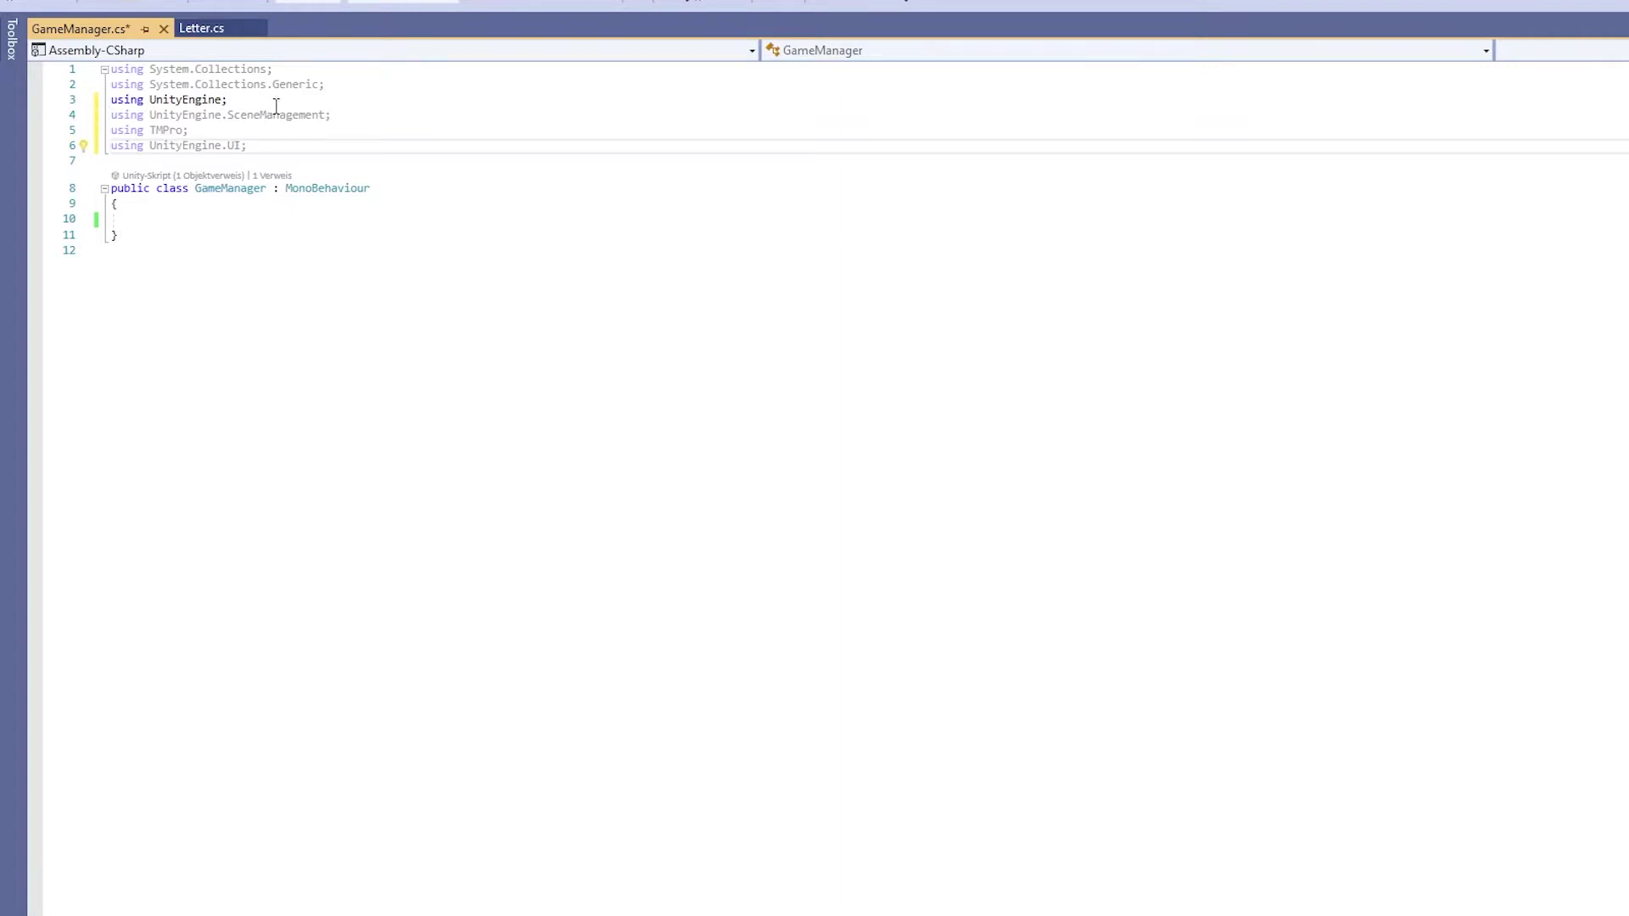
{"action": "mouse_move", "coordinate": [283, 116]}
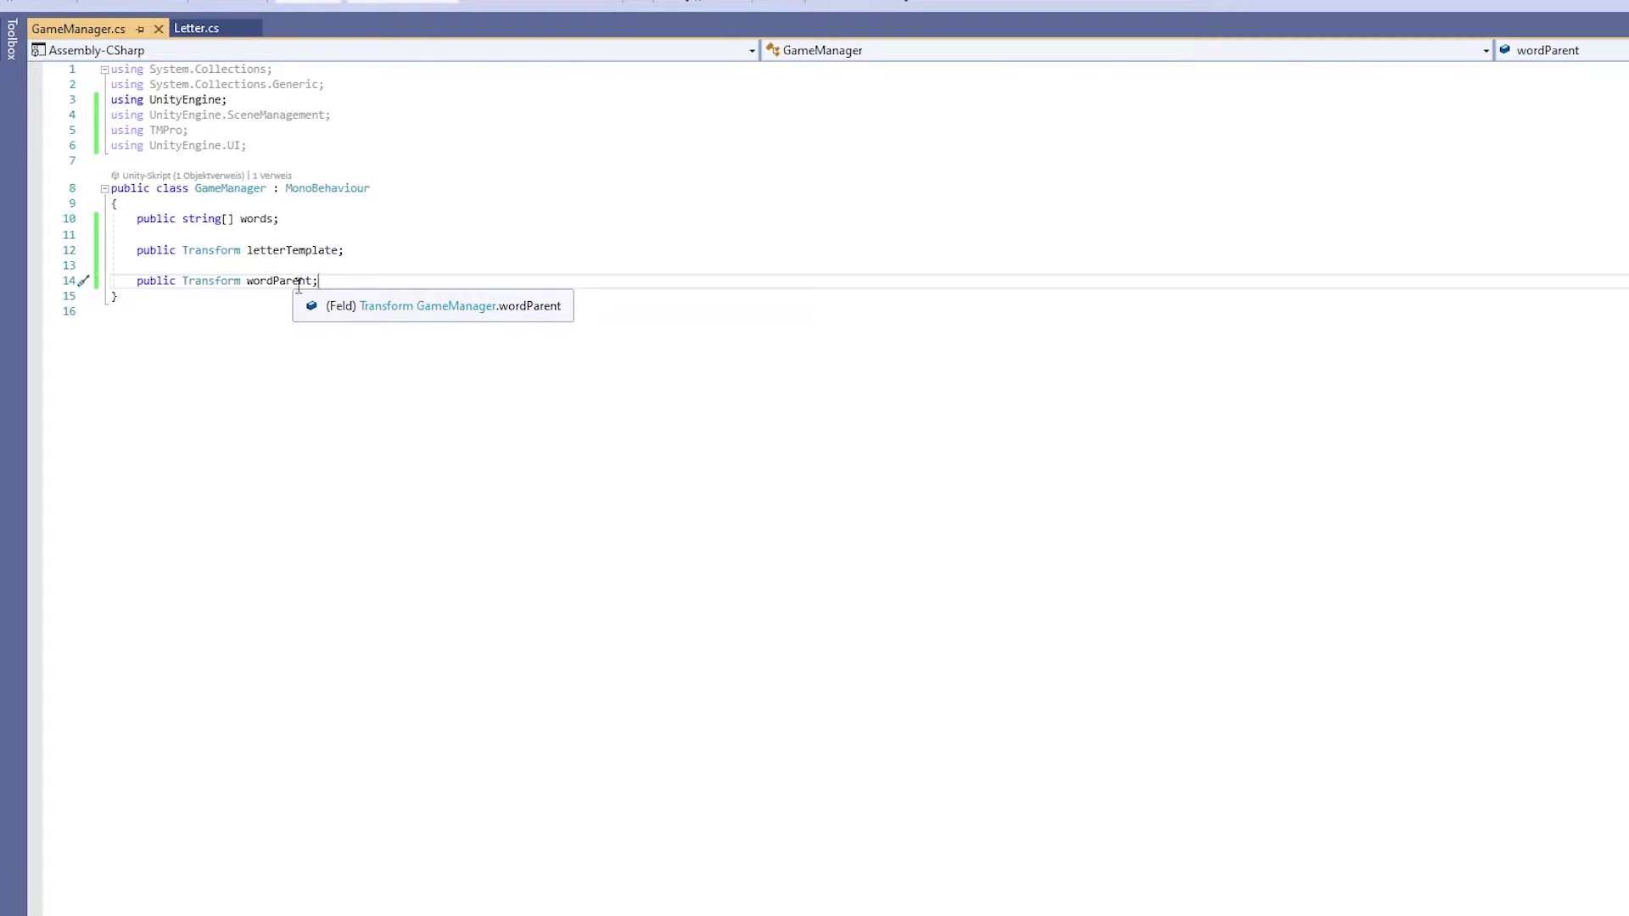
{"action": "key", "text": "Return"}
{"action": "key", "text": "Return"}
{"action": "type", "text": "public "}
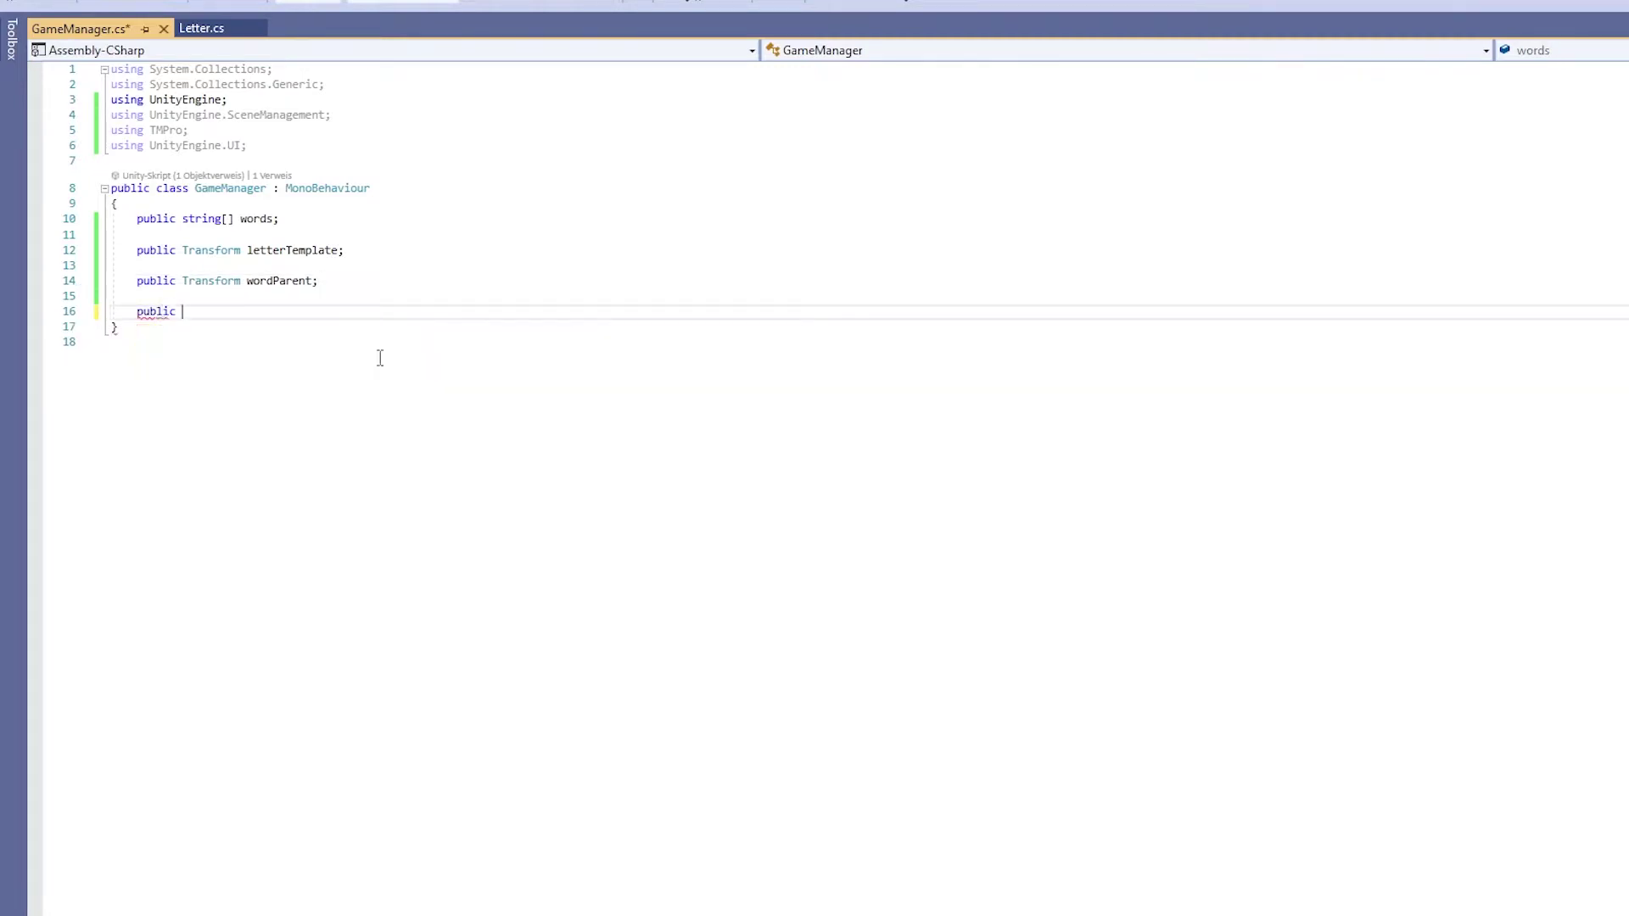
{"action": "type", "text": "void St"}
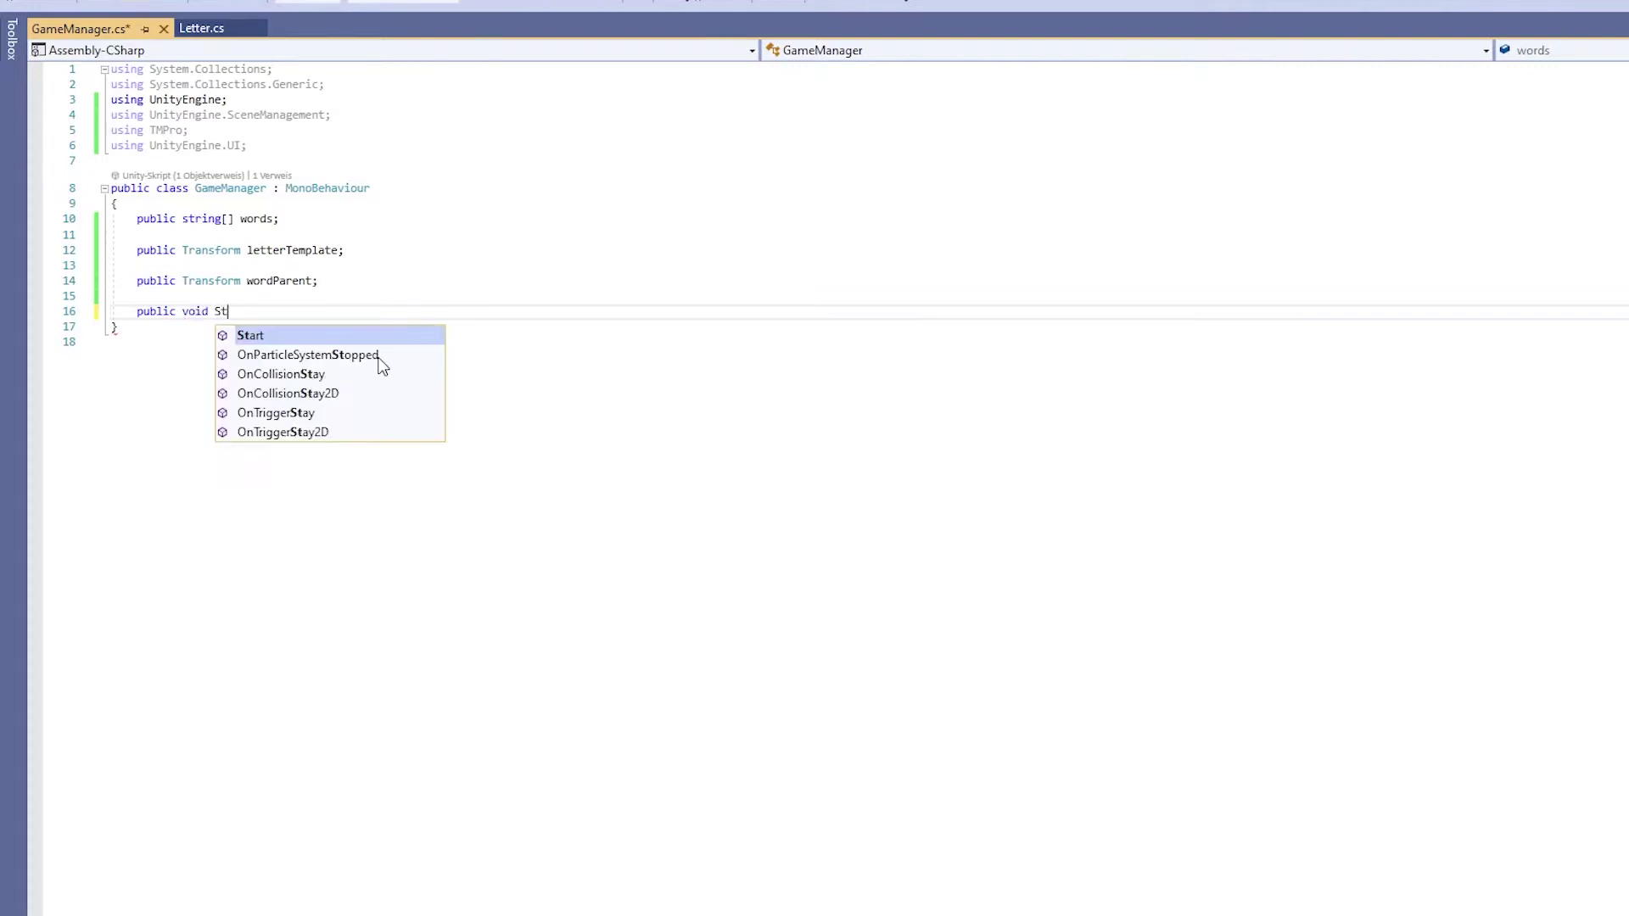
{"action": "type", "text": "artGame"}
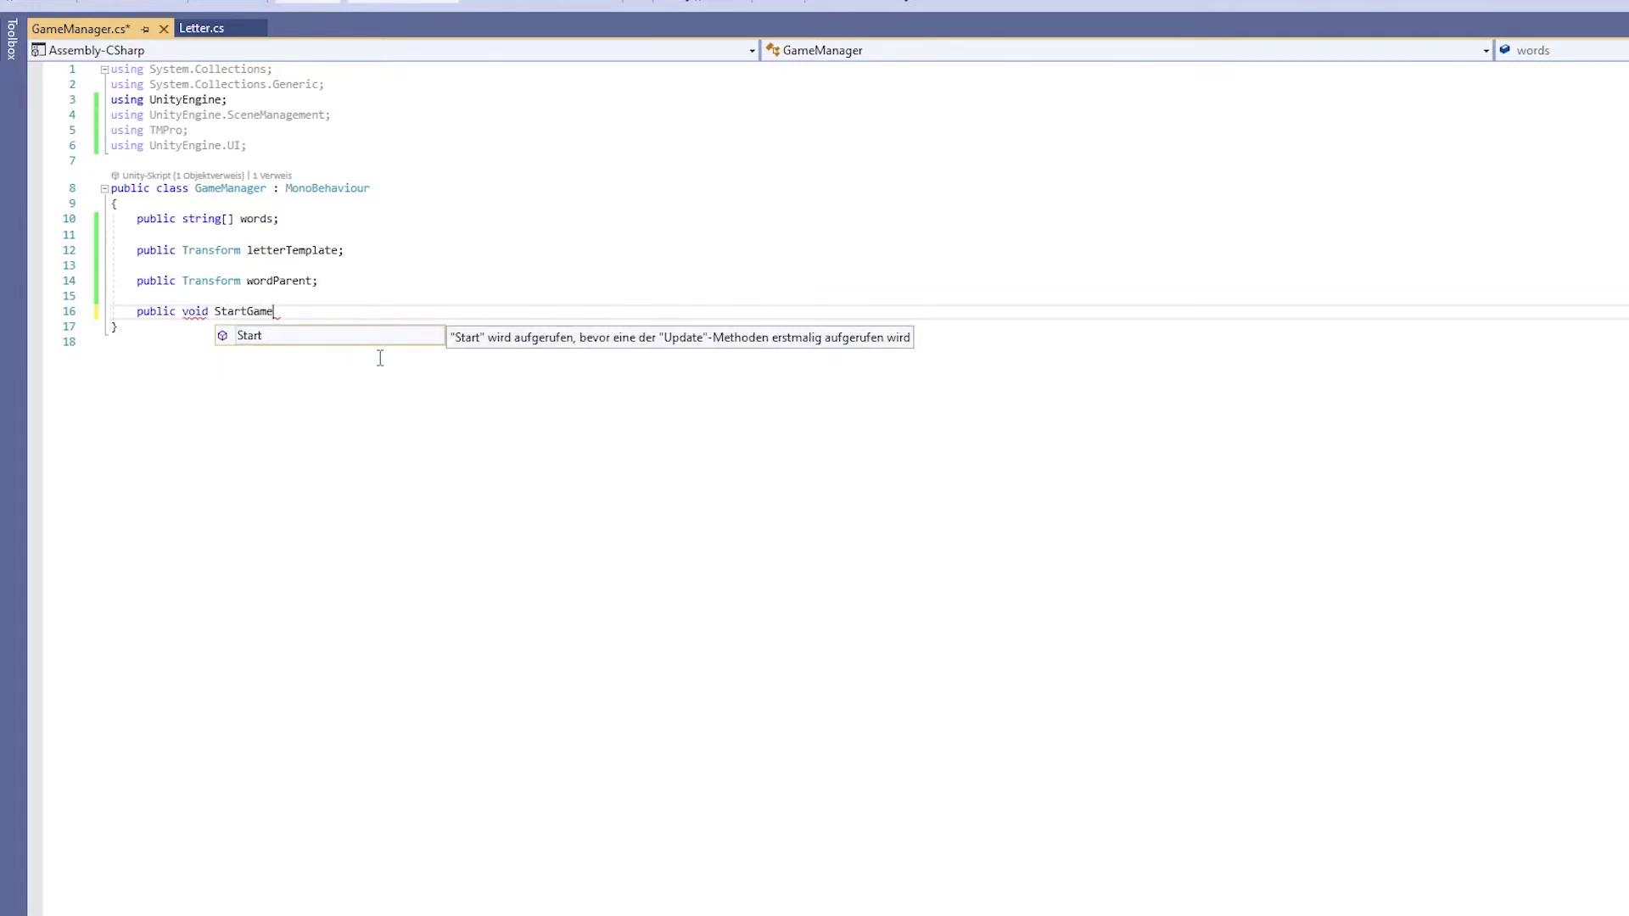
{"action": "type", "text": "()"}
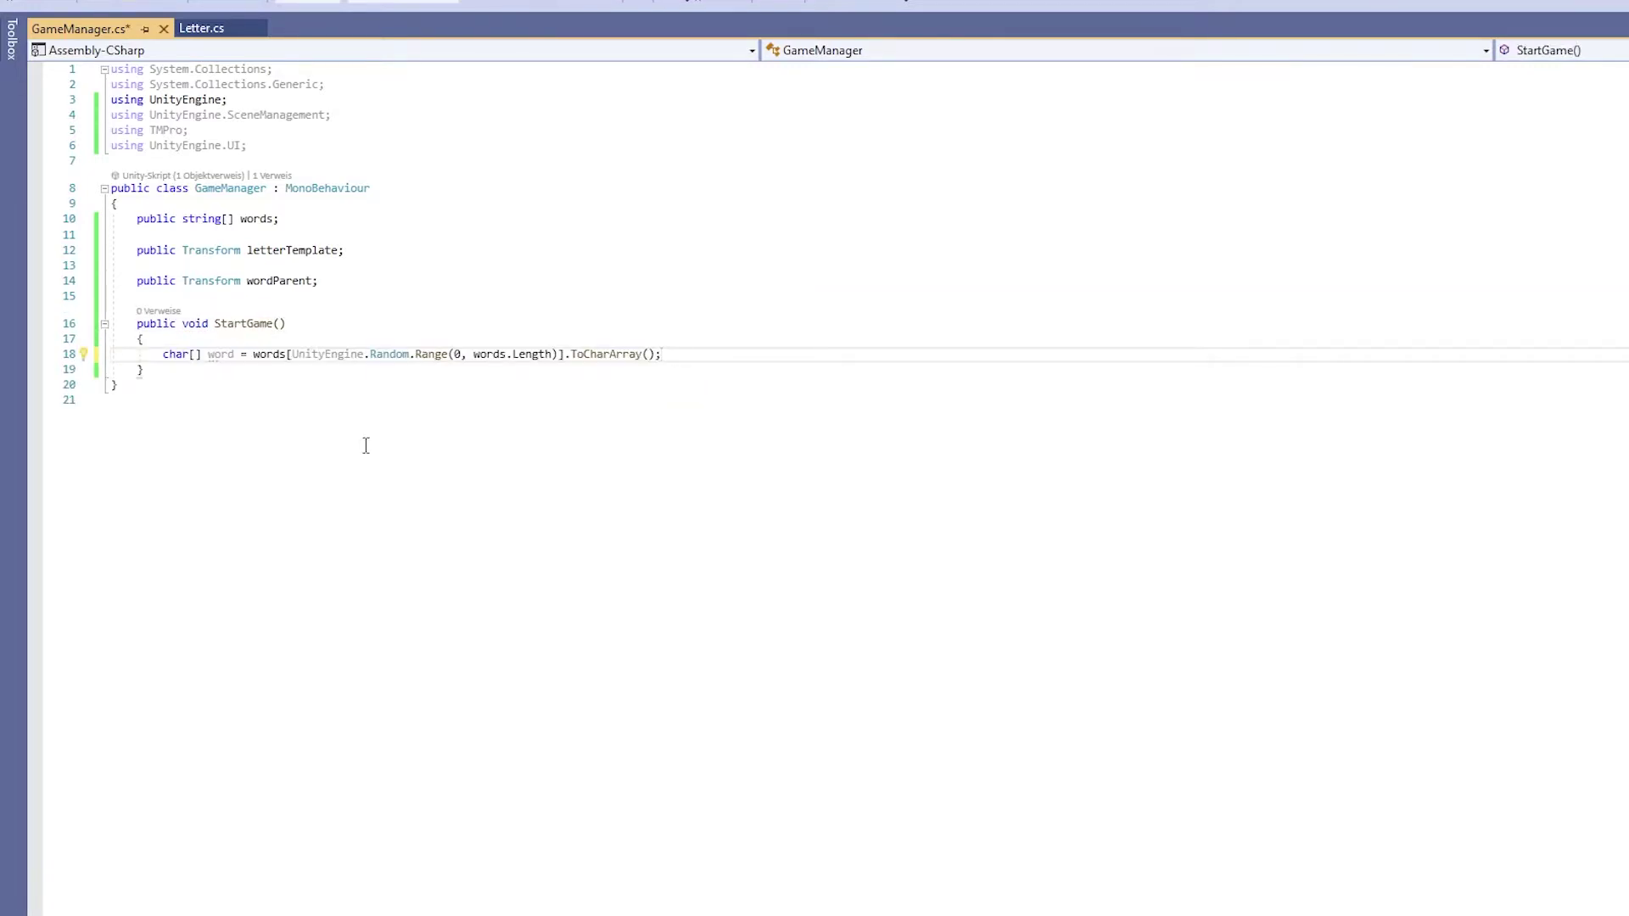
{"action": "mouse_move", "coordinate": [211, 359]}
{"action": "mouse_move", "coordinate": [268, 353]}
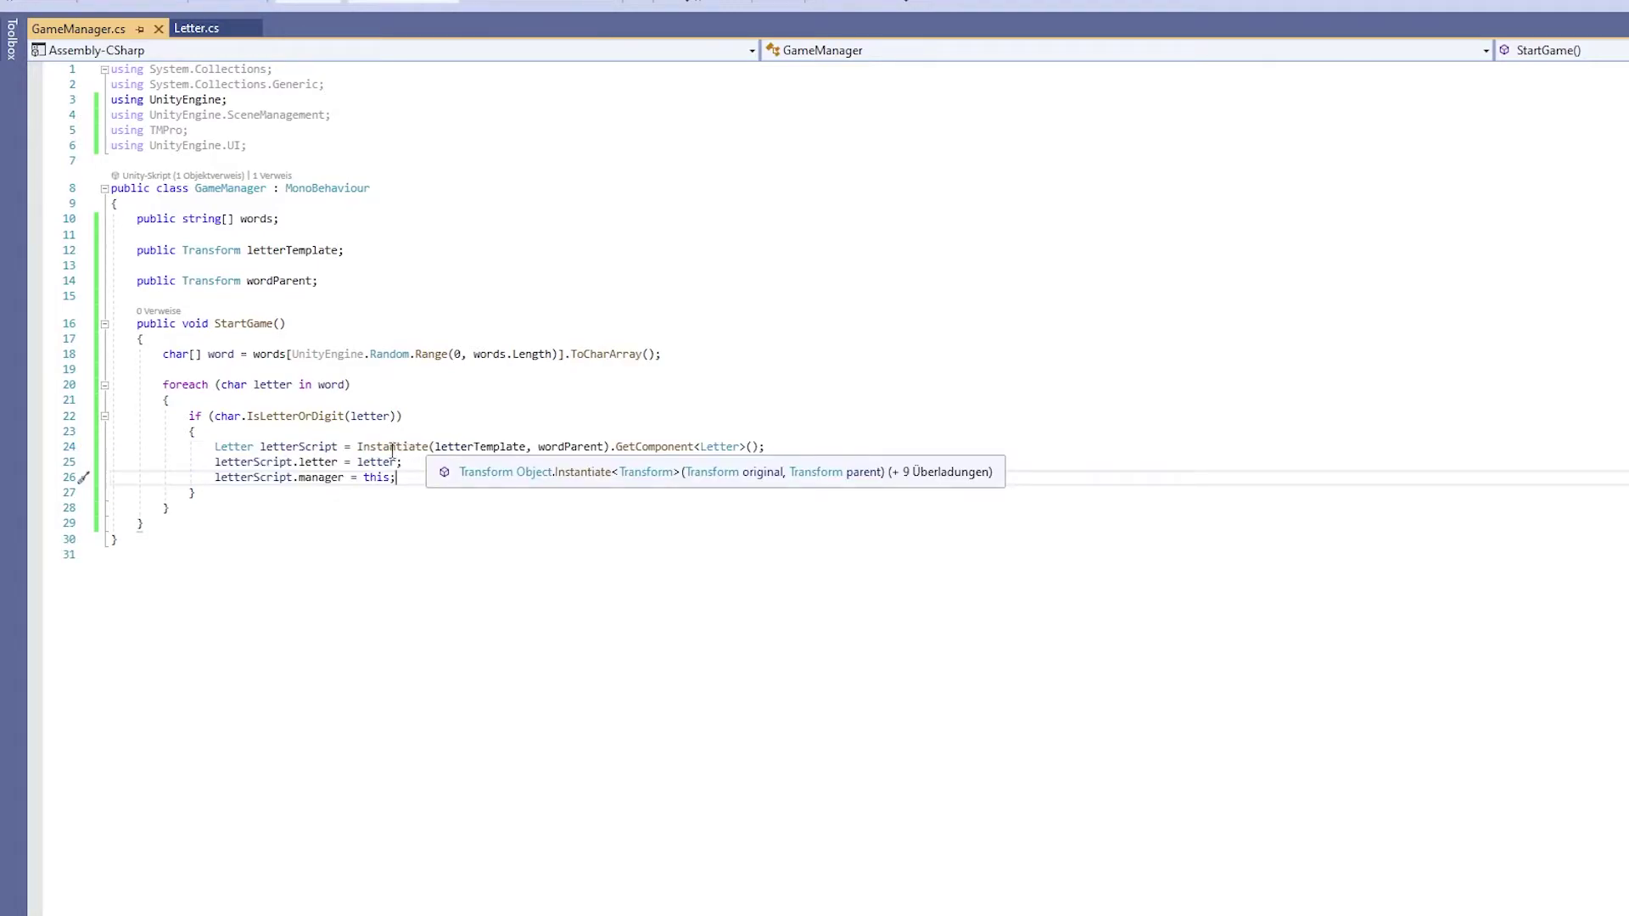
{"action": "type", "text": "this;"}
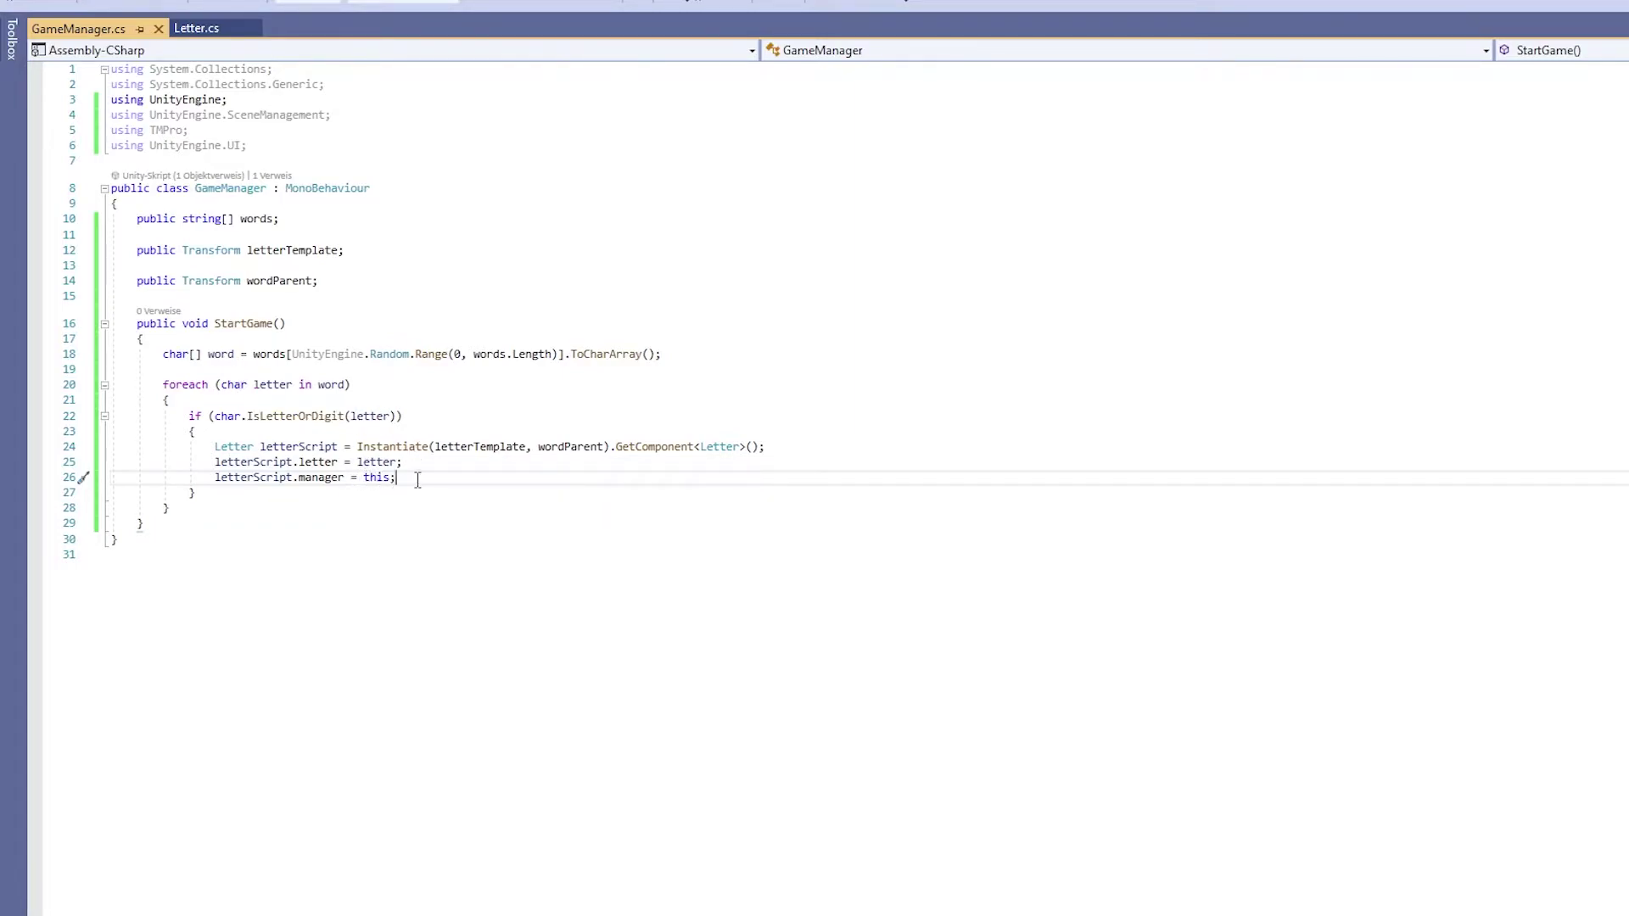
Add a Start() method that calls StartGame();.
{"action": "left_click", "coordinate": [198, 296]}
{"action": "type", "text": "Start"}
{"action": "key", "text": "Tab"}
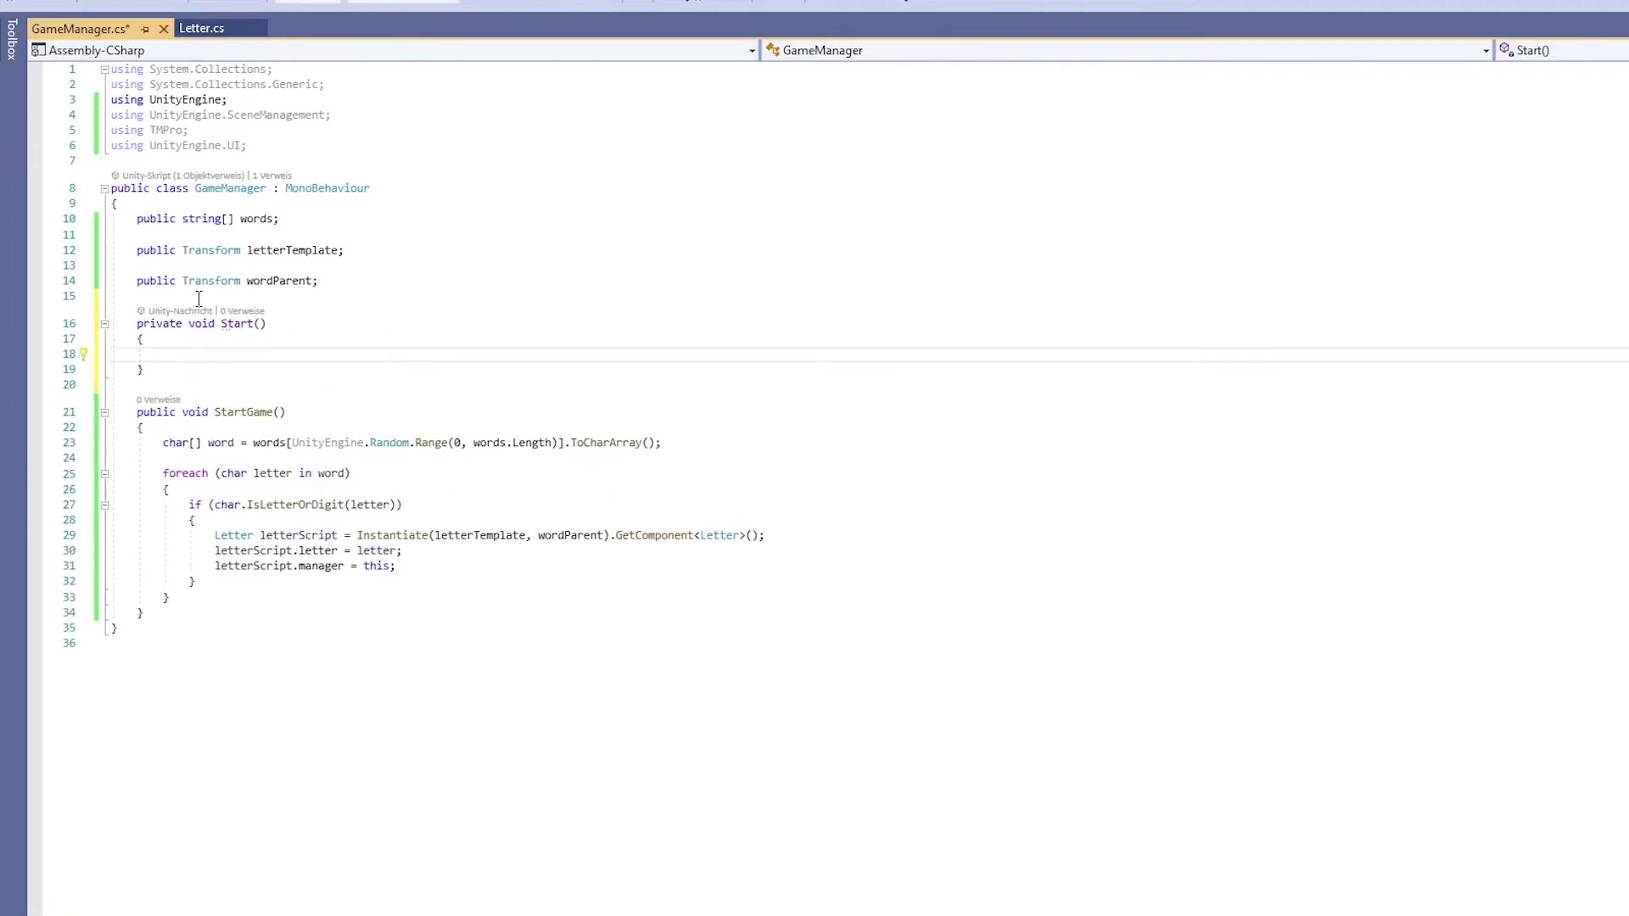
{"action": "type", "text": "S"}
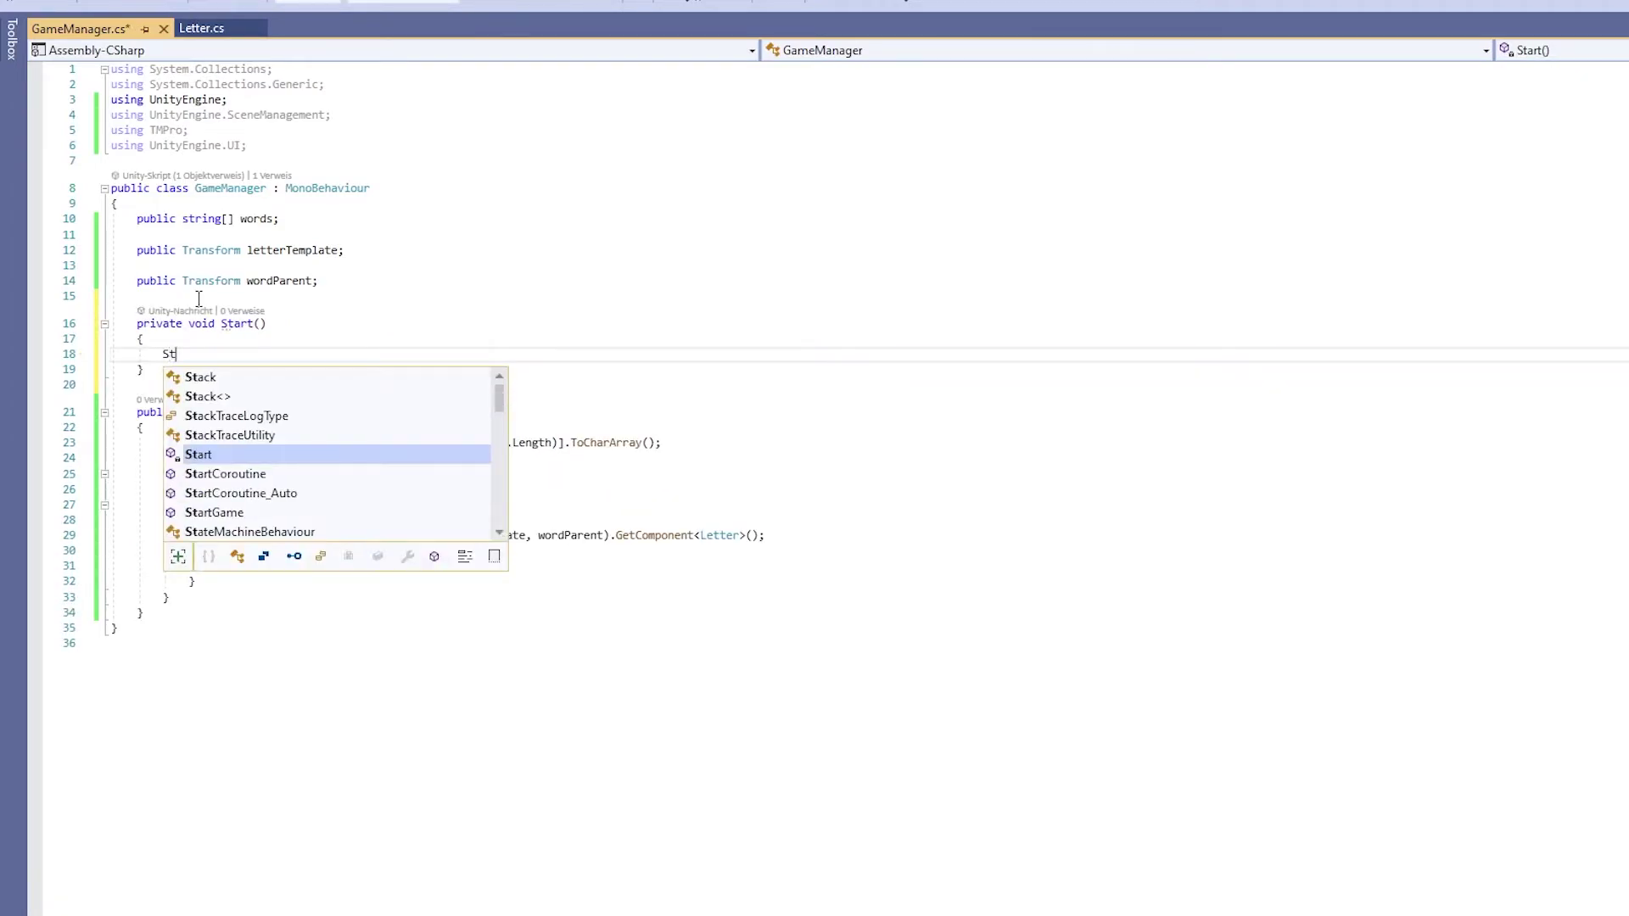
{"action": "type", "text": "t"}
{"action": "key", "text": "Tab"}
{"action": "type", "text": "()"}
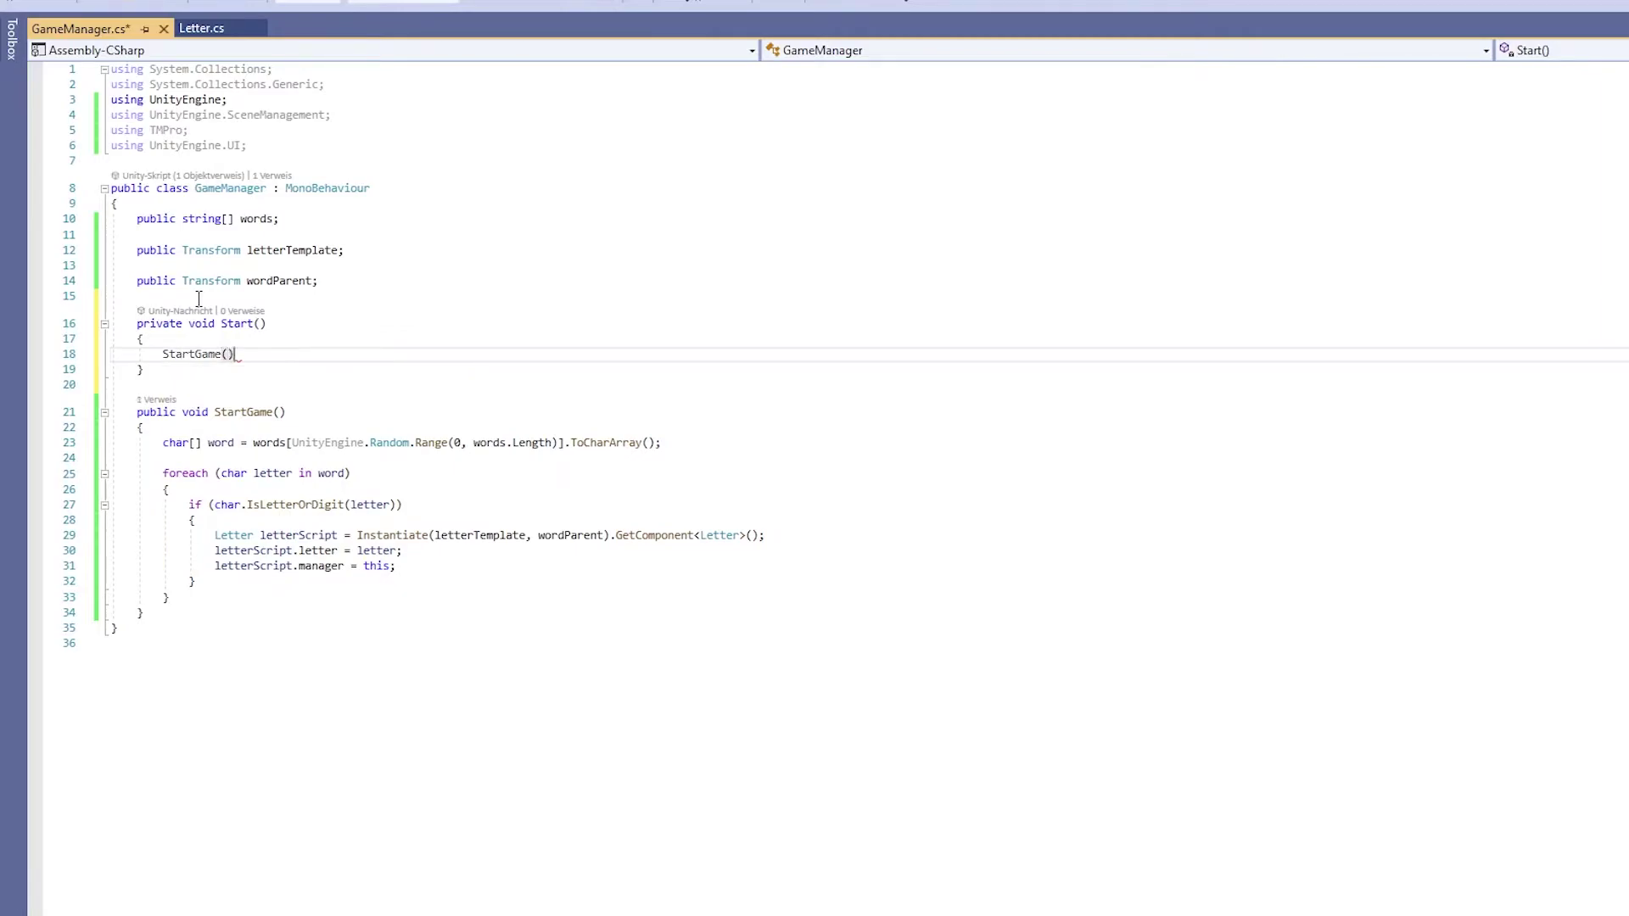
{"action": "type", "text": ";"}
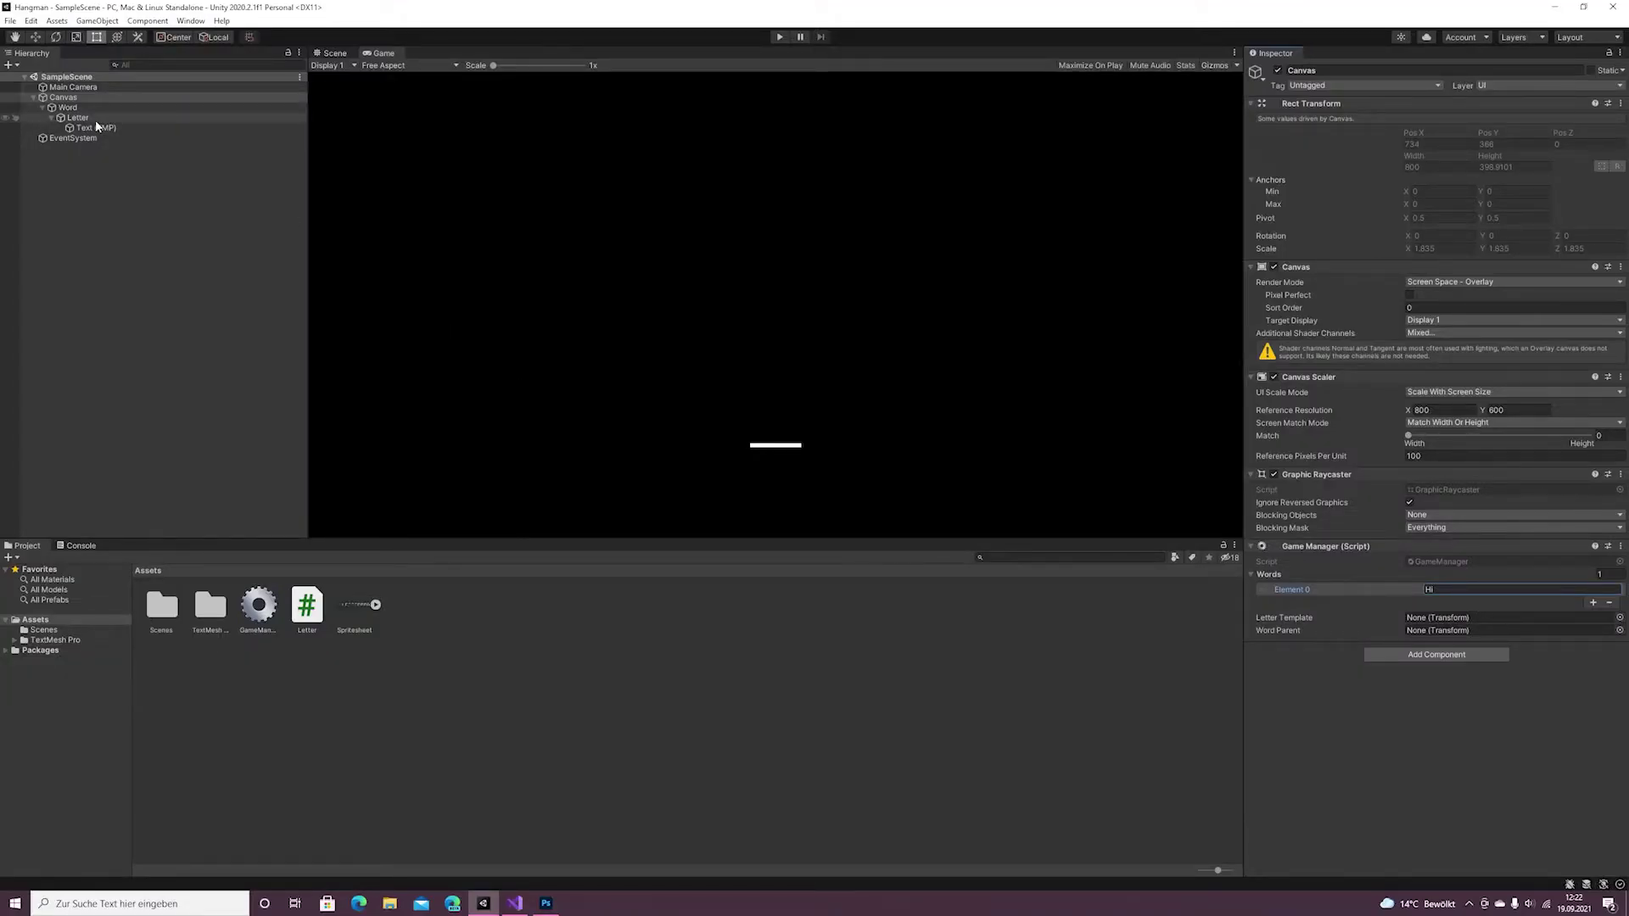
Make Letter a prefab and assign it and Word as Letter Template and Word Parent.
{"action": "left_click_drag", "start_coordinate": [96, 122], "coordinate": [465, 629]}
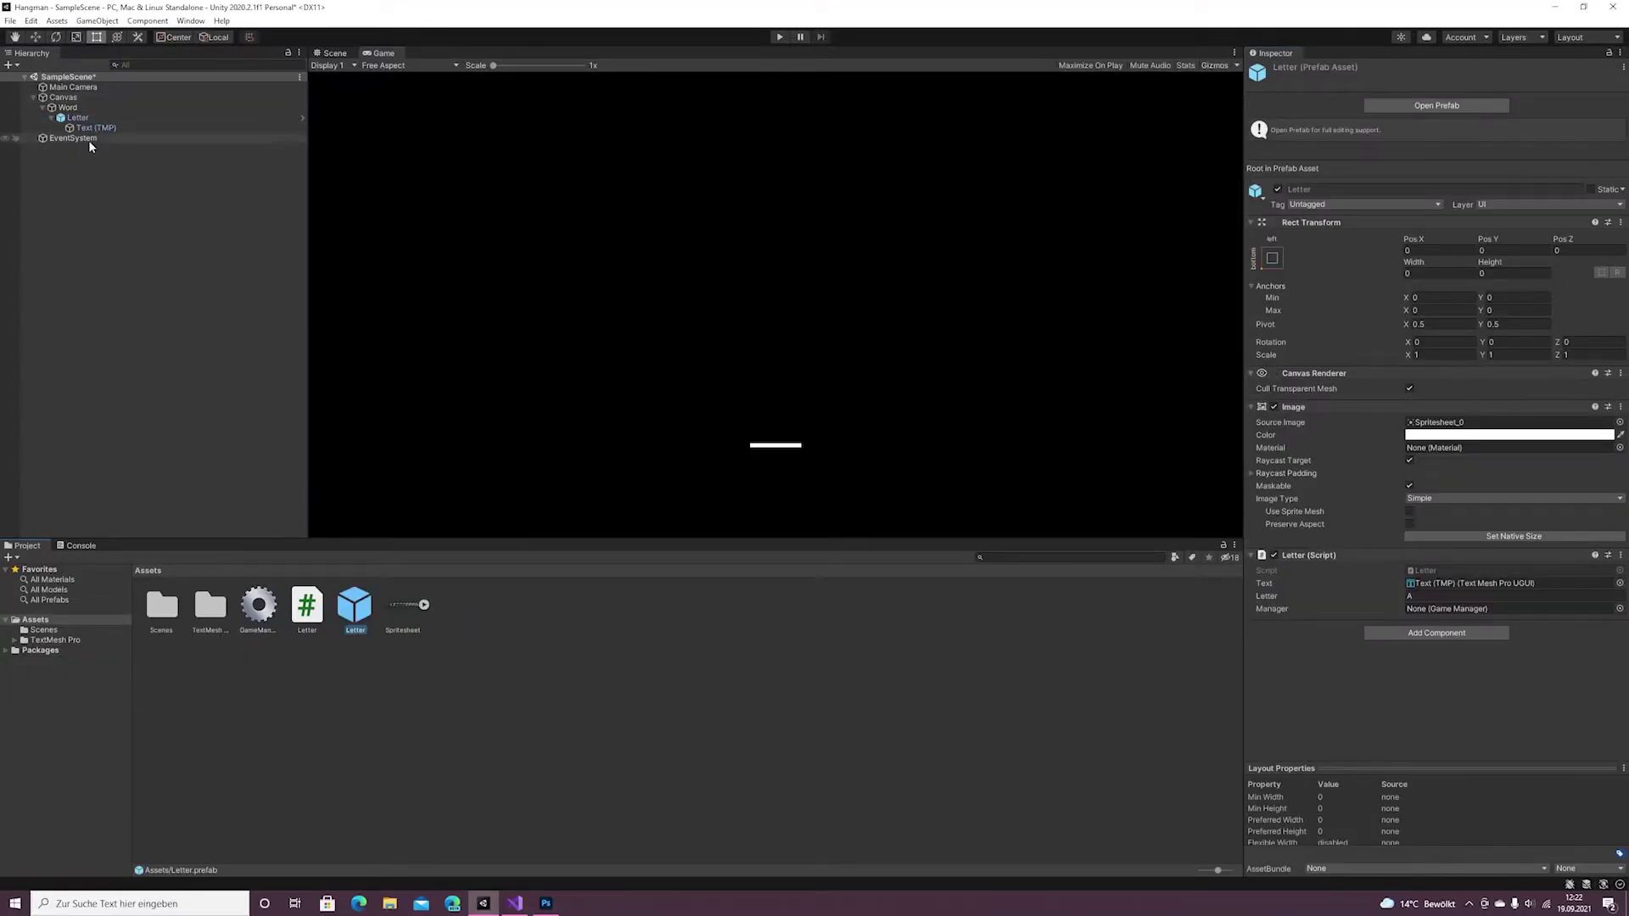
{"action": "left_click", "coordinate": [78, 118]}
{"action": "left_click", "coordinate": [64, 97]}
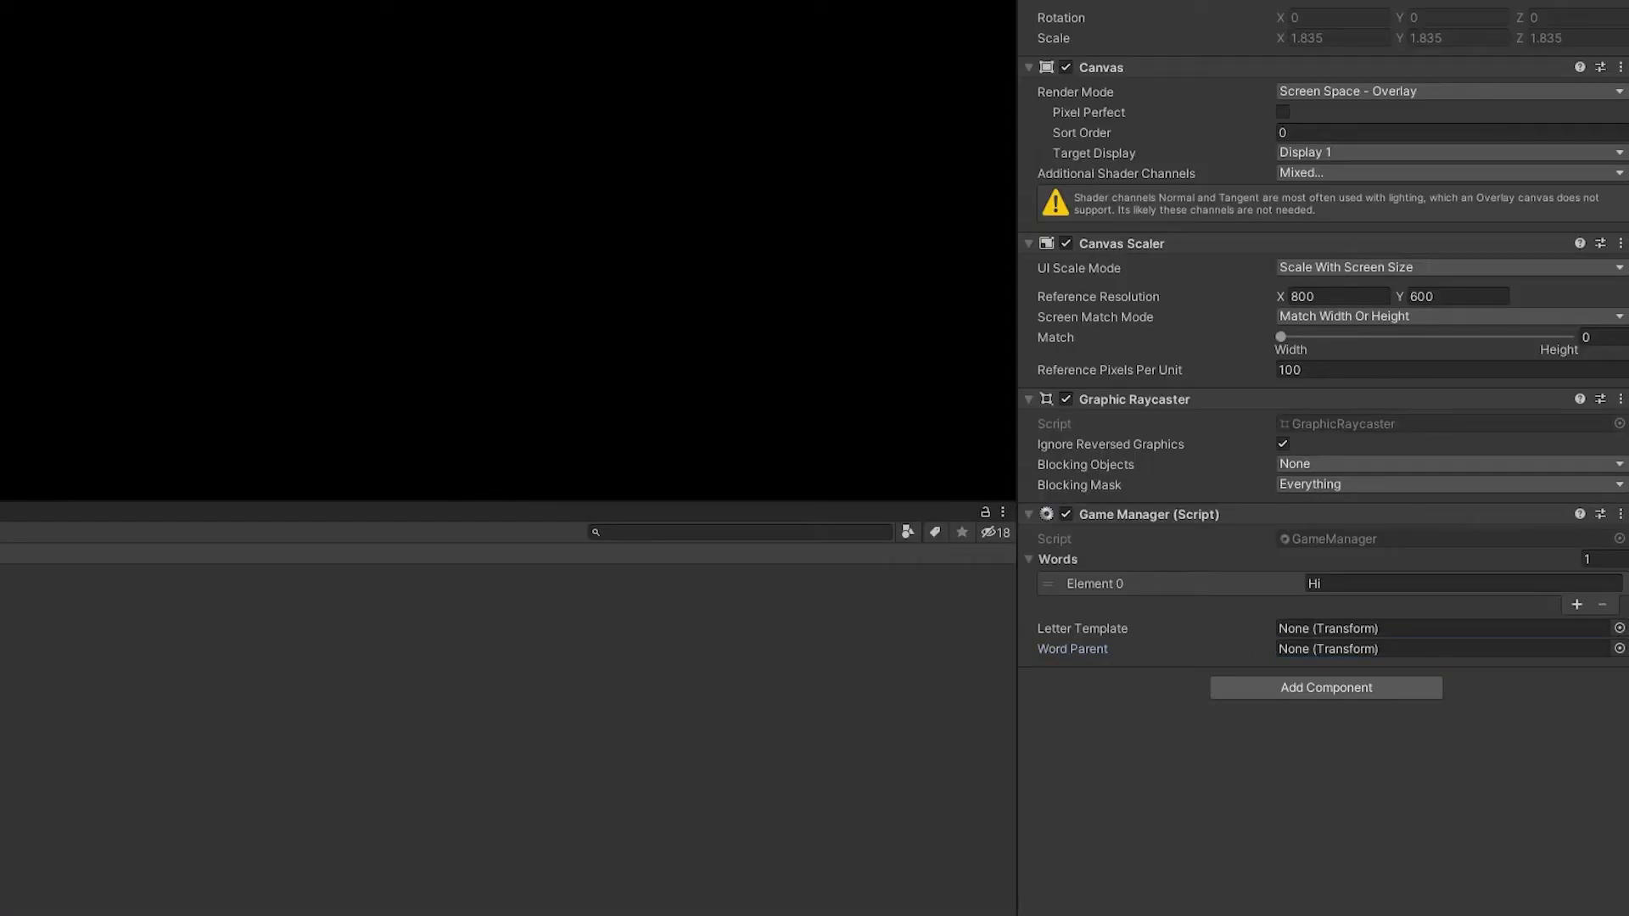
{"action": "left_click_drag", "start_coordinate": [839, 552], "coordinate": [1325, 629]}
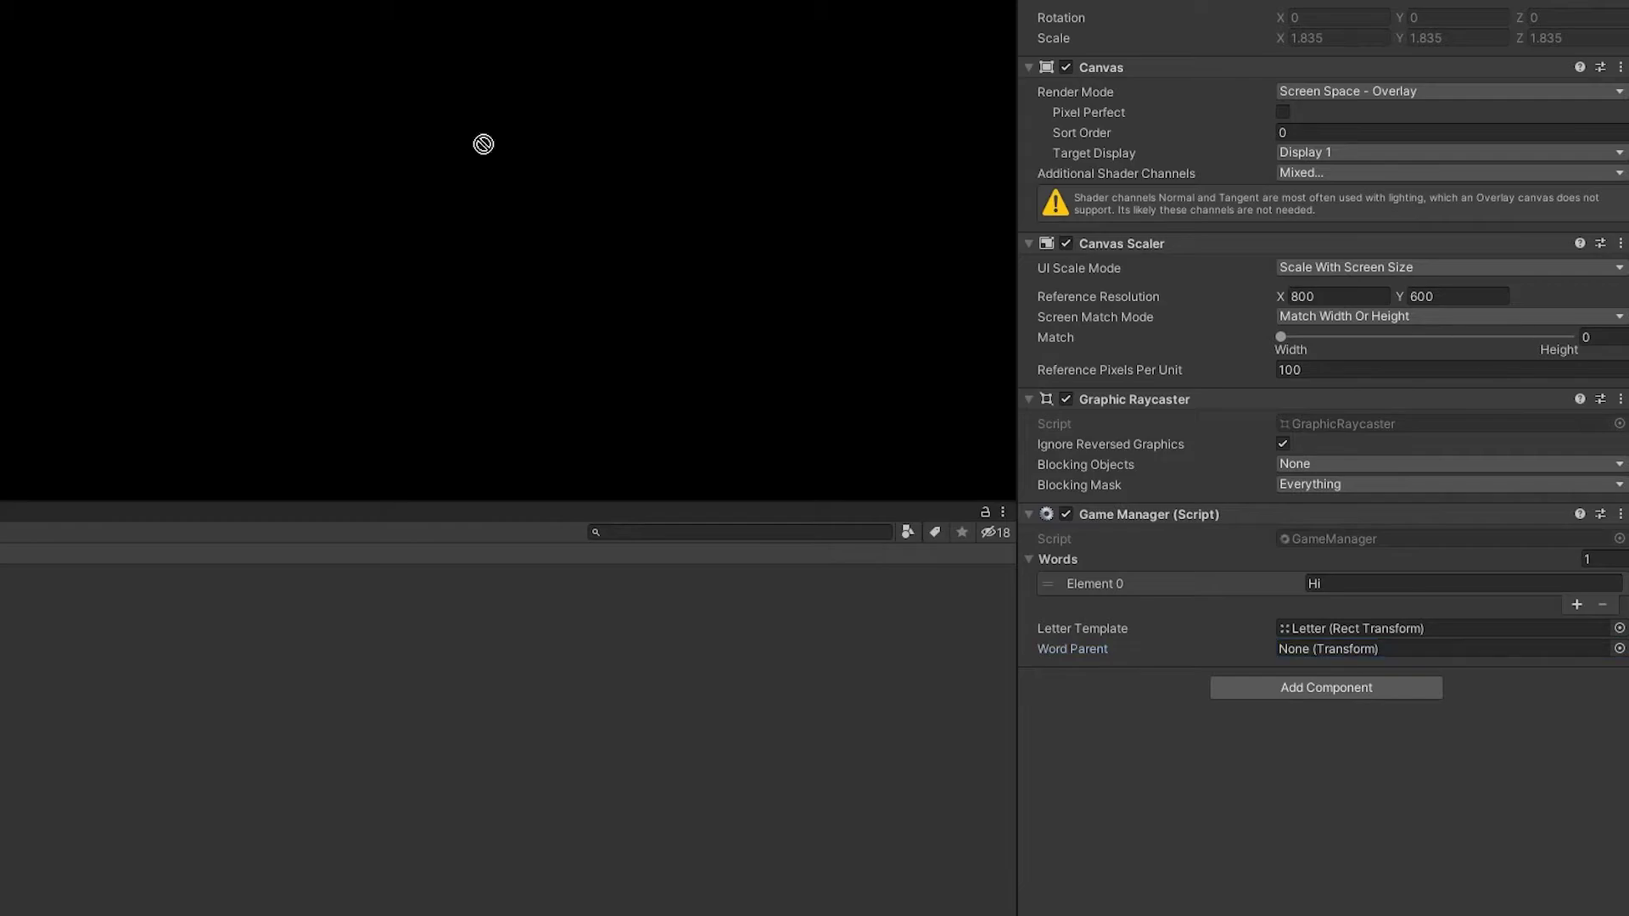
{"action": "left_click_drag", "start_coordinate": [480, 142], "coordinate": [1327, 662]}
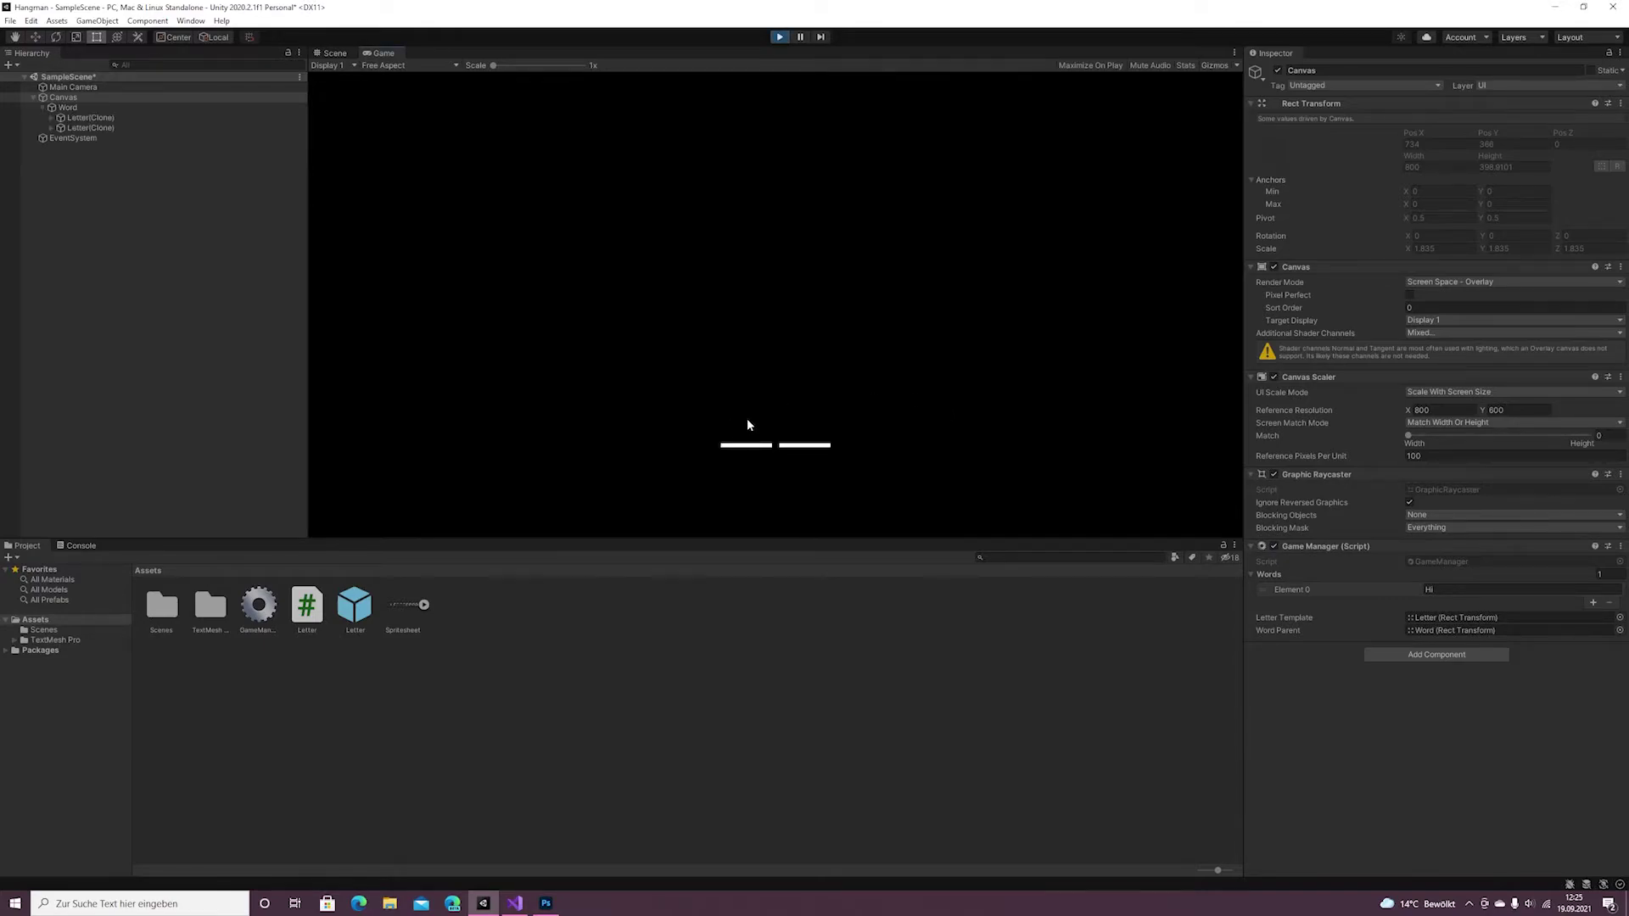
Test the game by guessing H and I, then stop playing.
{"action": "key", "text": "h"}
{"action": "key", "text": "i"}
{"action": "key", "text": "ctrl+p"}
Create an empty child object under Canvas named Hangman.
{"action": "right_click", "coordinate": [139, 98]}
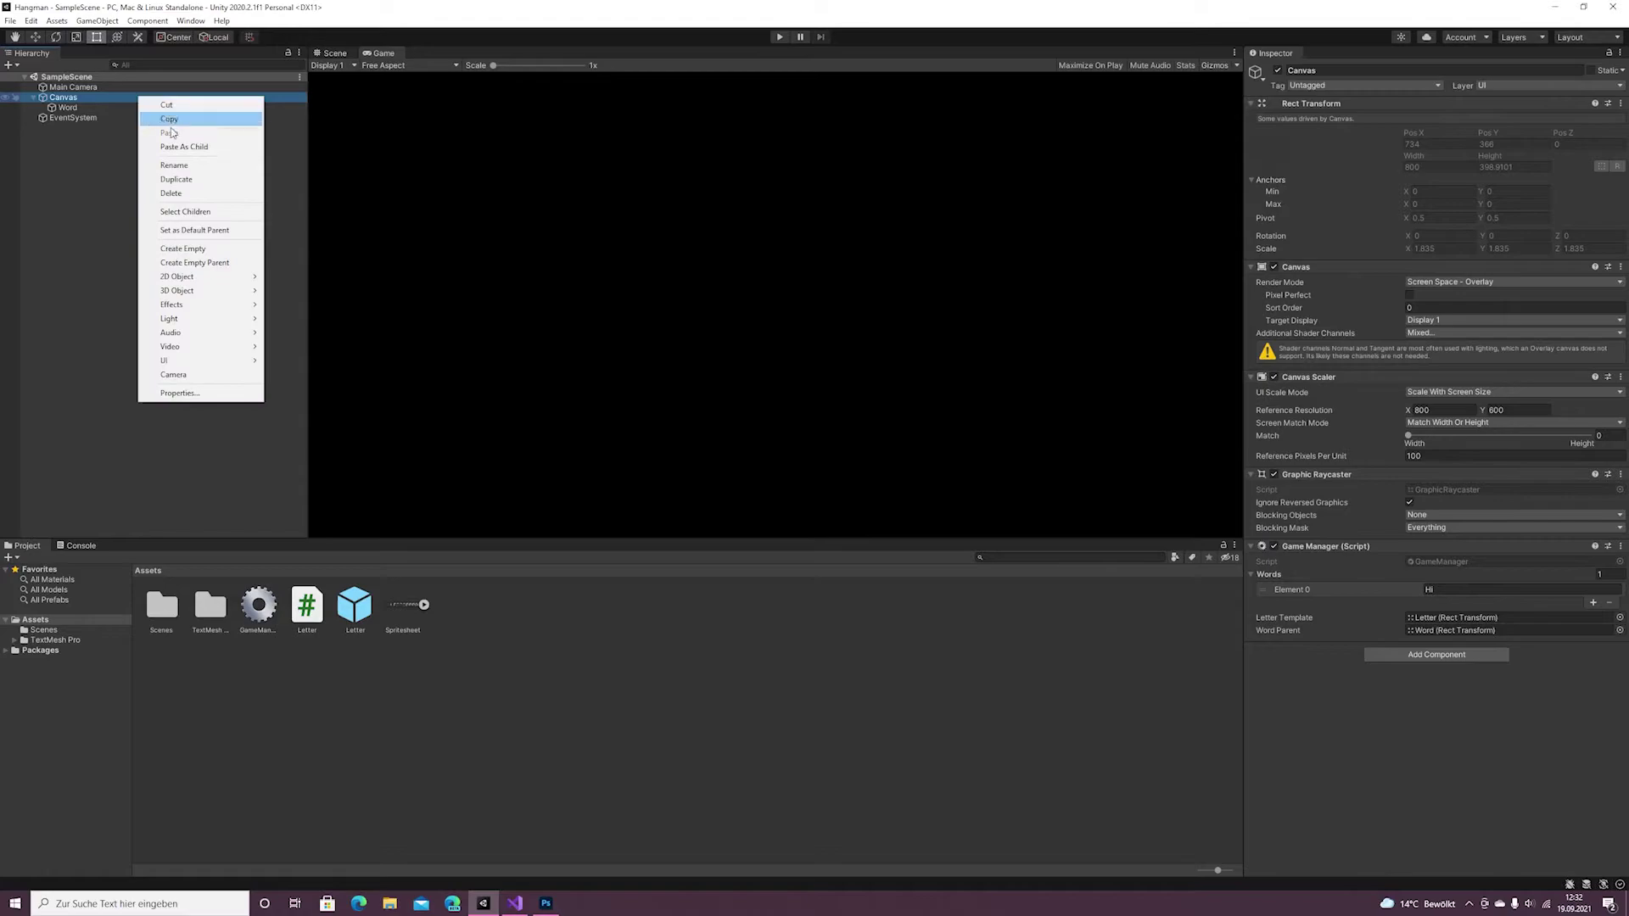
{"action": "left_click", "coordinate": [182, 249]}
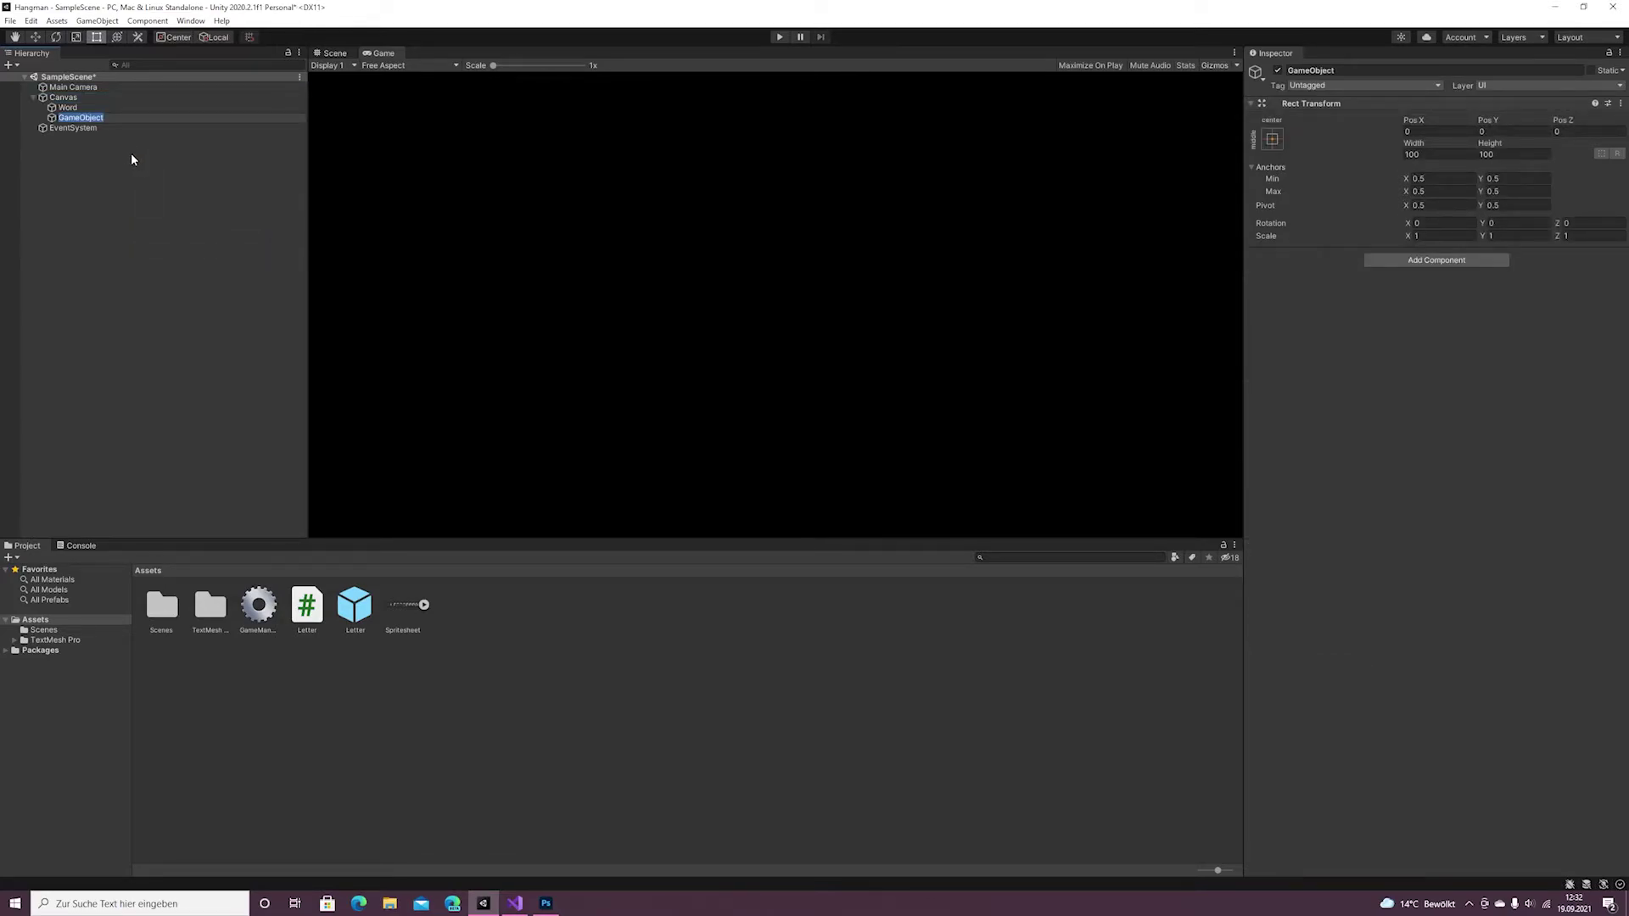
{"action": "type", "text": "Hang"}
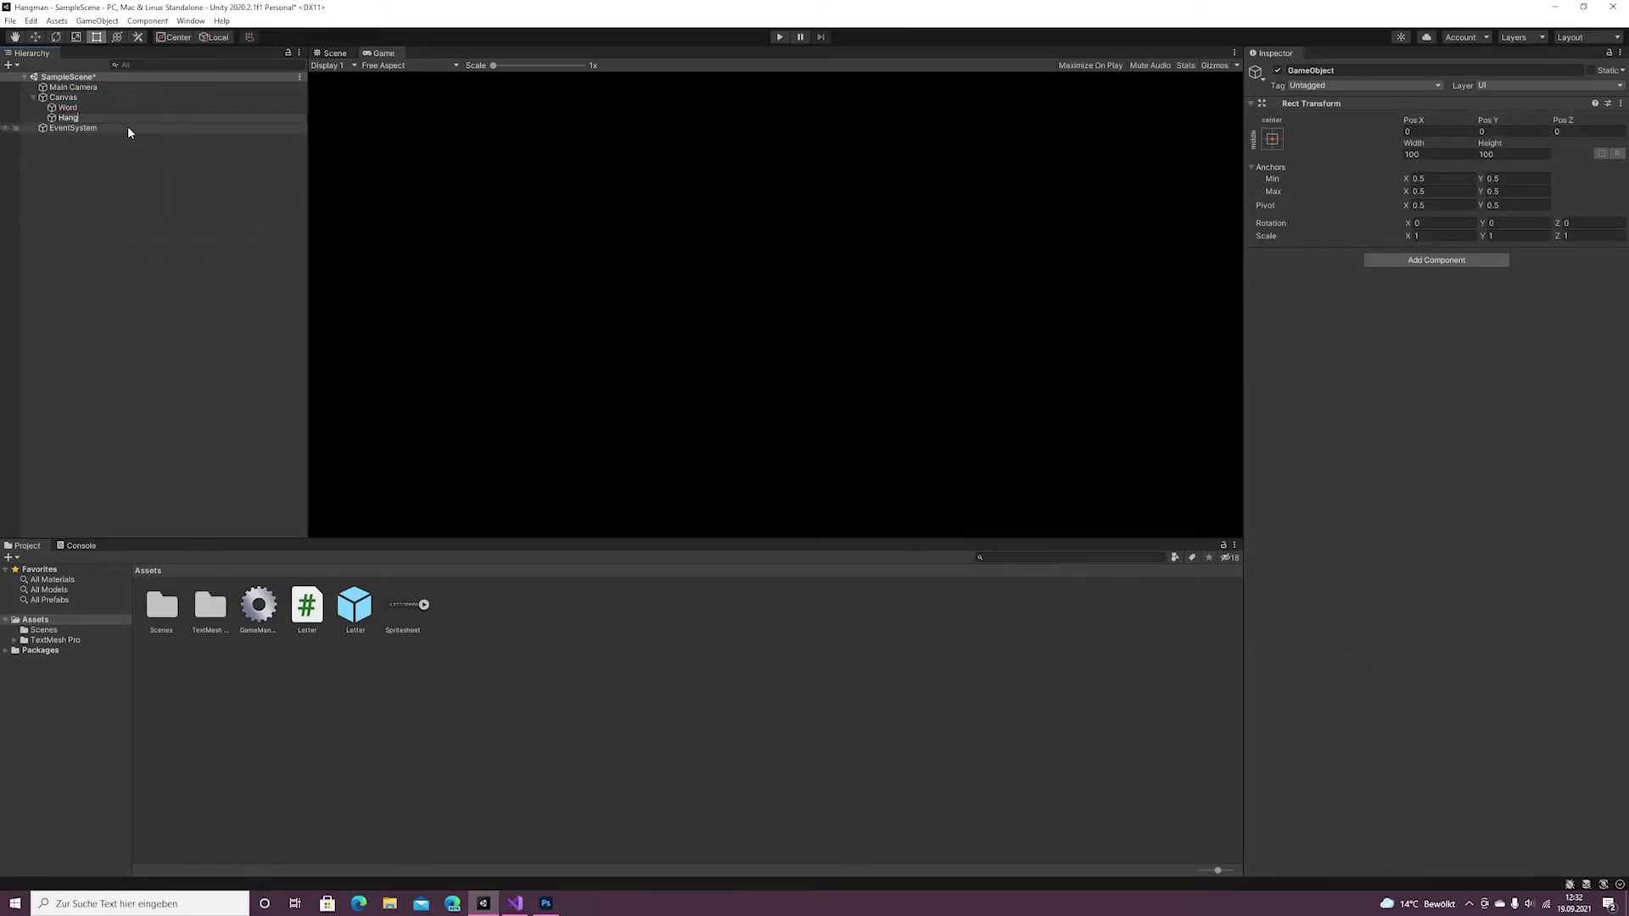
{"action": "type", "text": "n"}
{"action": "key", "text": "Return"}
Add a UI Image child and a Text - TextMeshPro child under Hangman.
{"action": "right_click", "coordinate": [102, 119]}
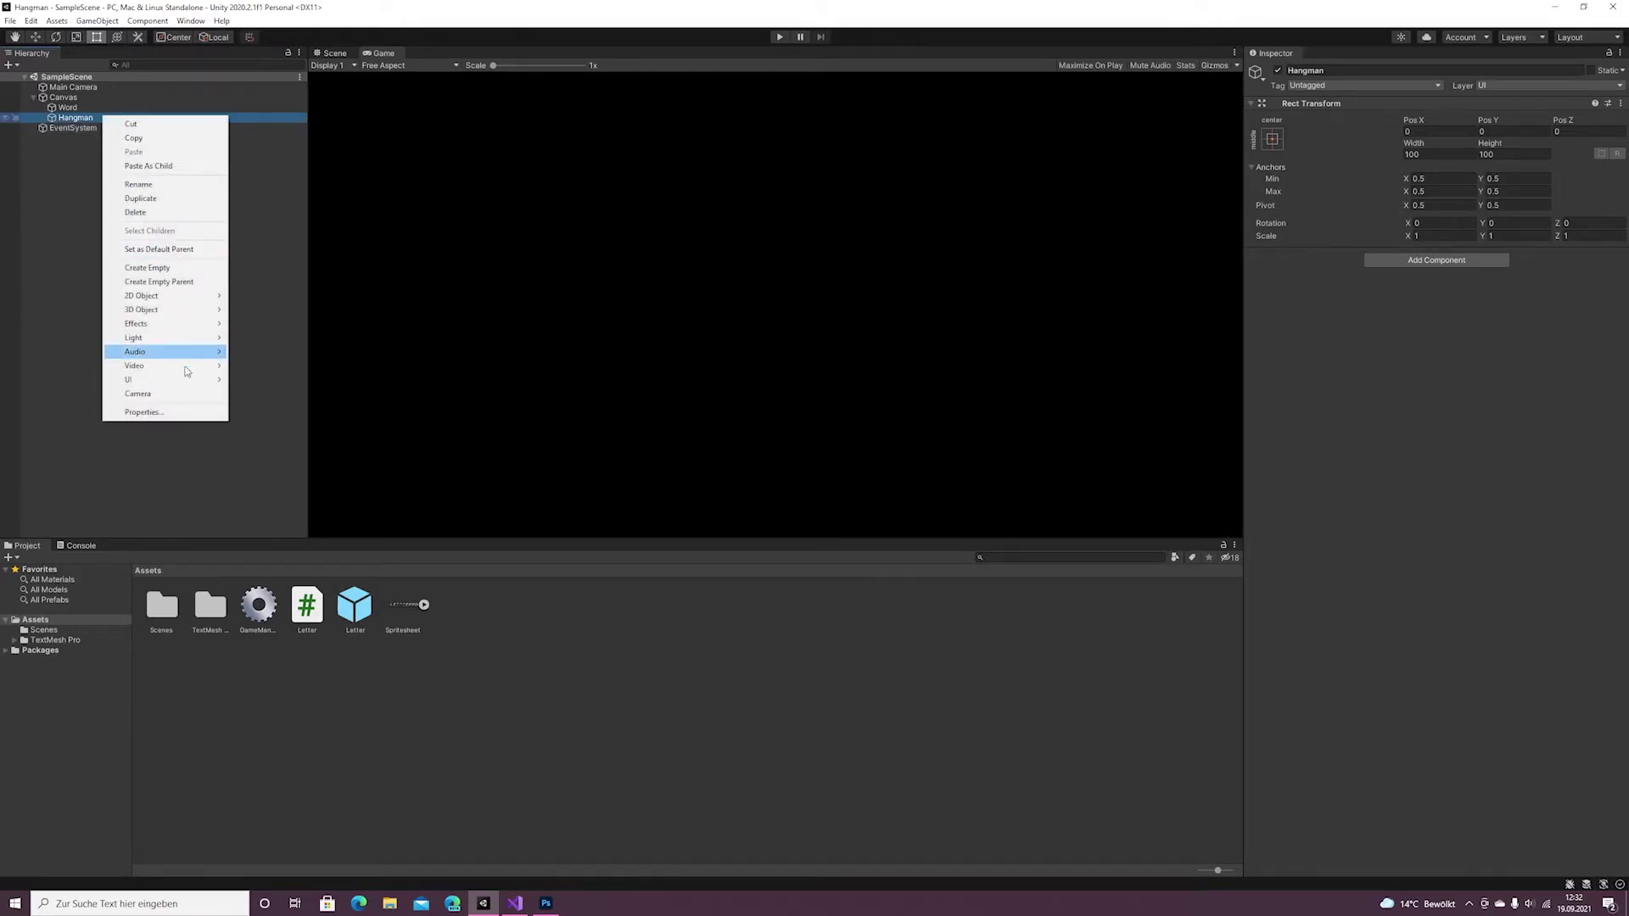
{"action": "mouse_move", "coordinate": [170, 379]}
{"action": "left_click", "coordinate": [271, 409]}
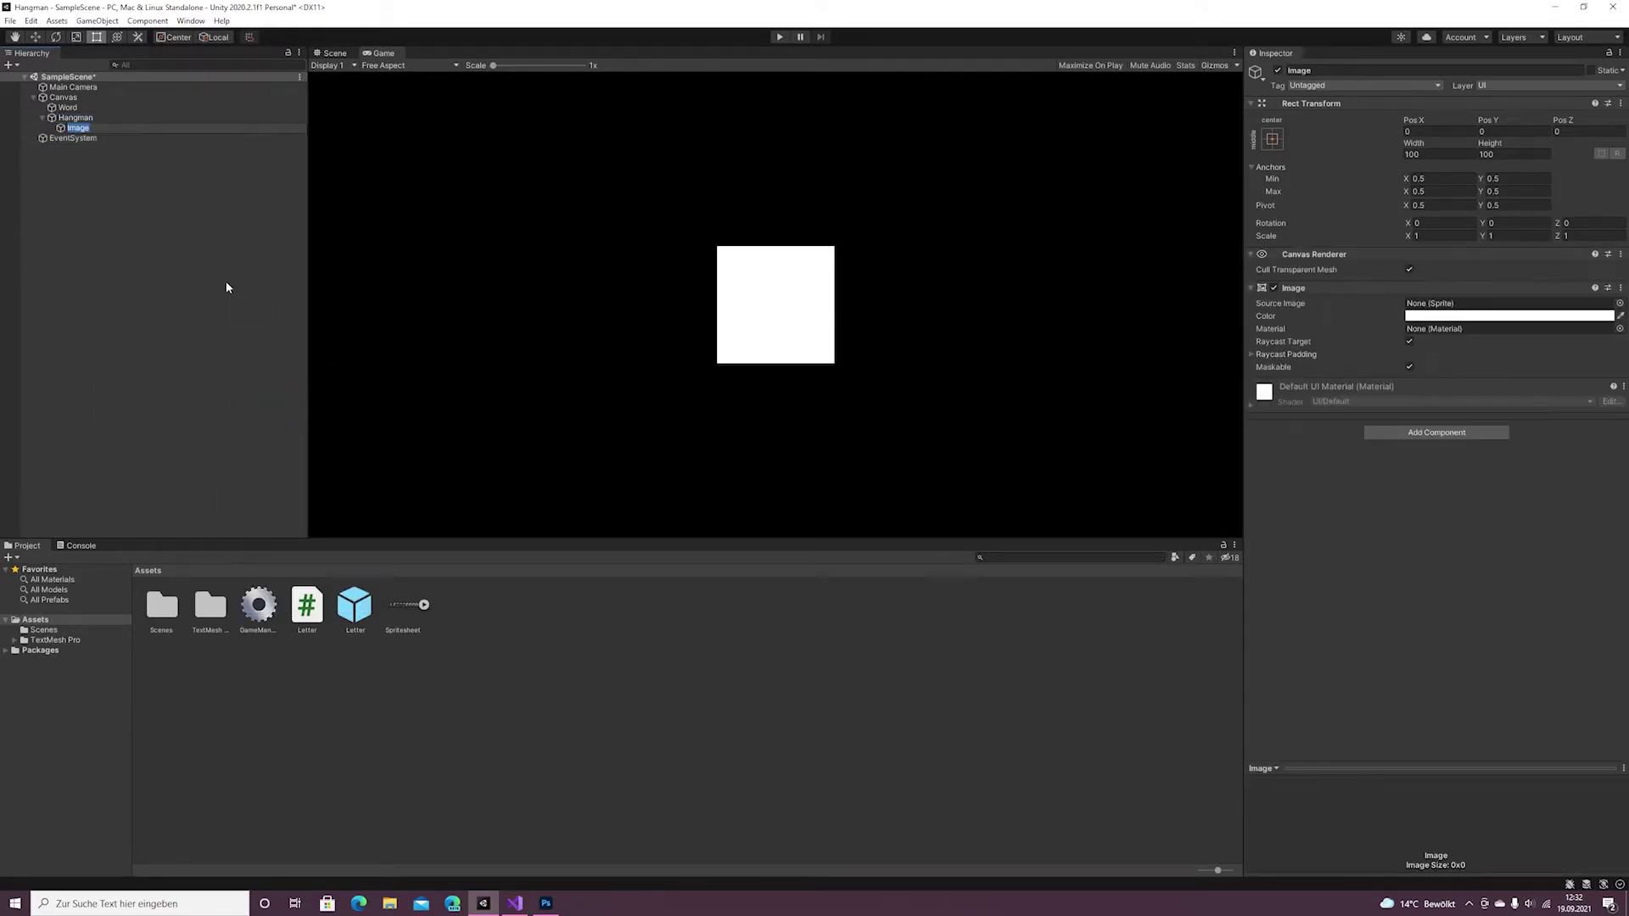
{"action": "left_click", "coordinate": [195, 238]}
{"action": "left_click", "coordinate": [90, 118]}
{"action": "right_click", "coordinate": [91, 119]}
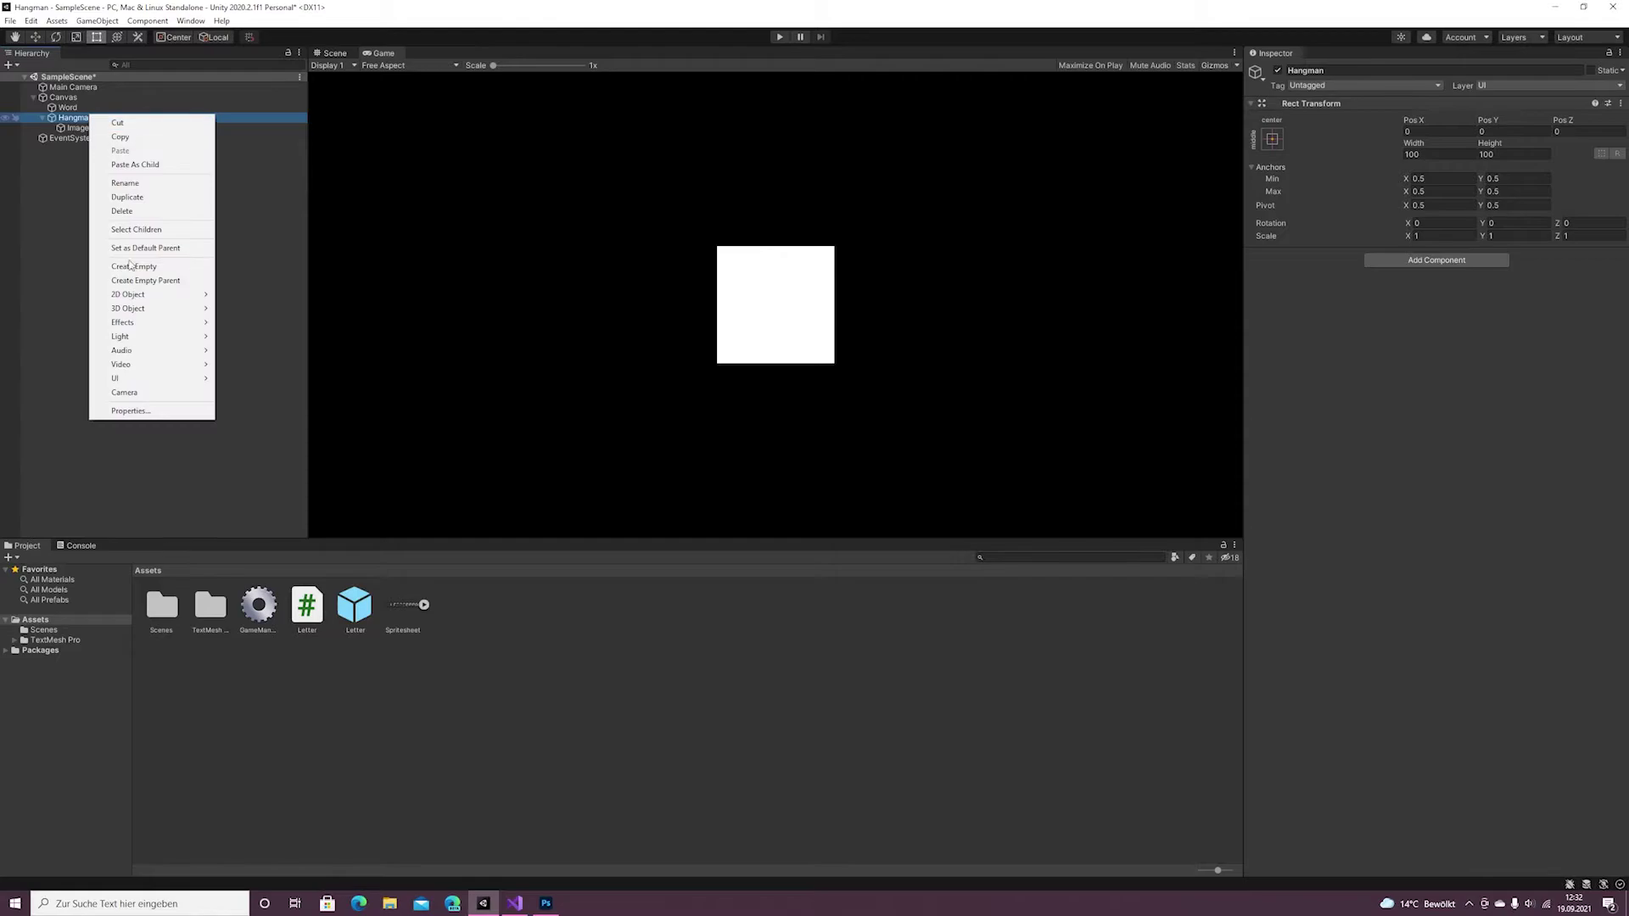
{"action": "mouse_move", "coordinate": [153, 380]}
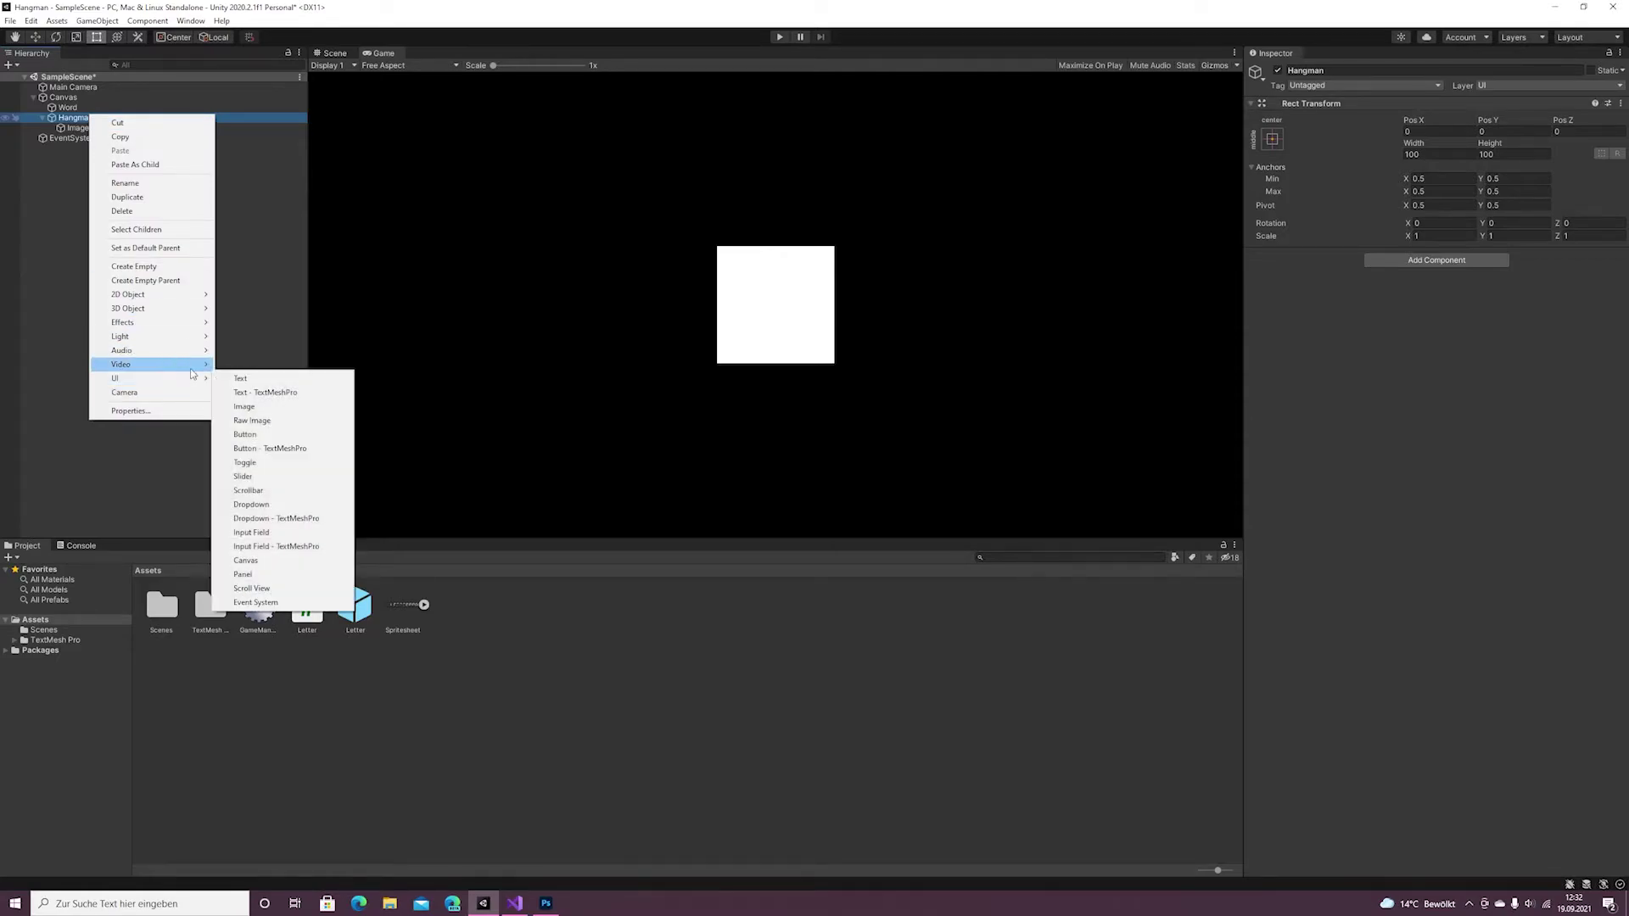
{"action": "left_click", "coordinate": [273, 392]}
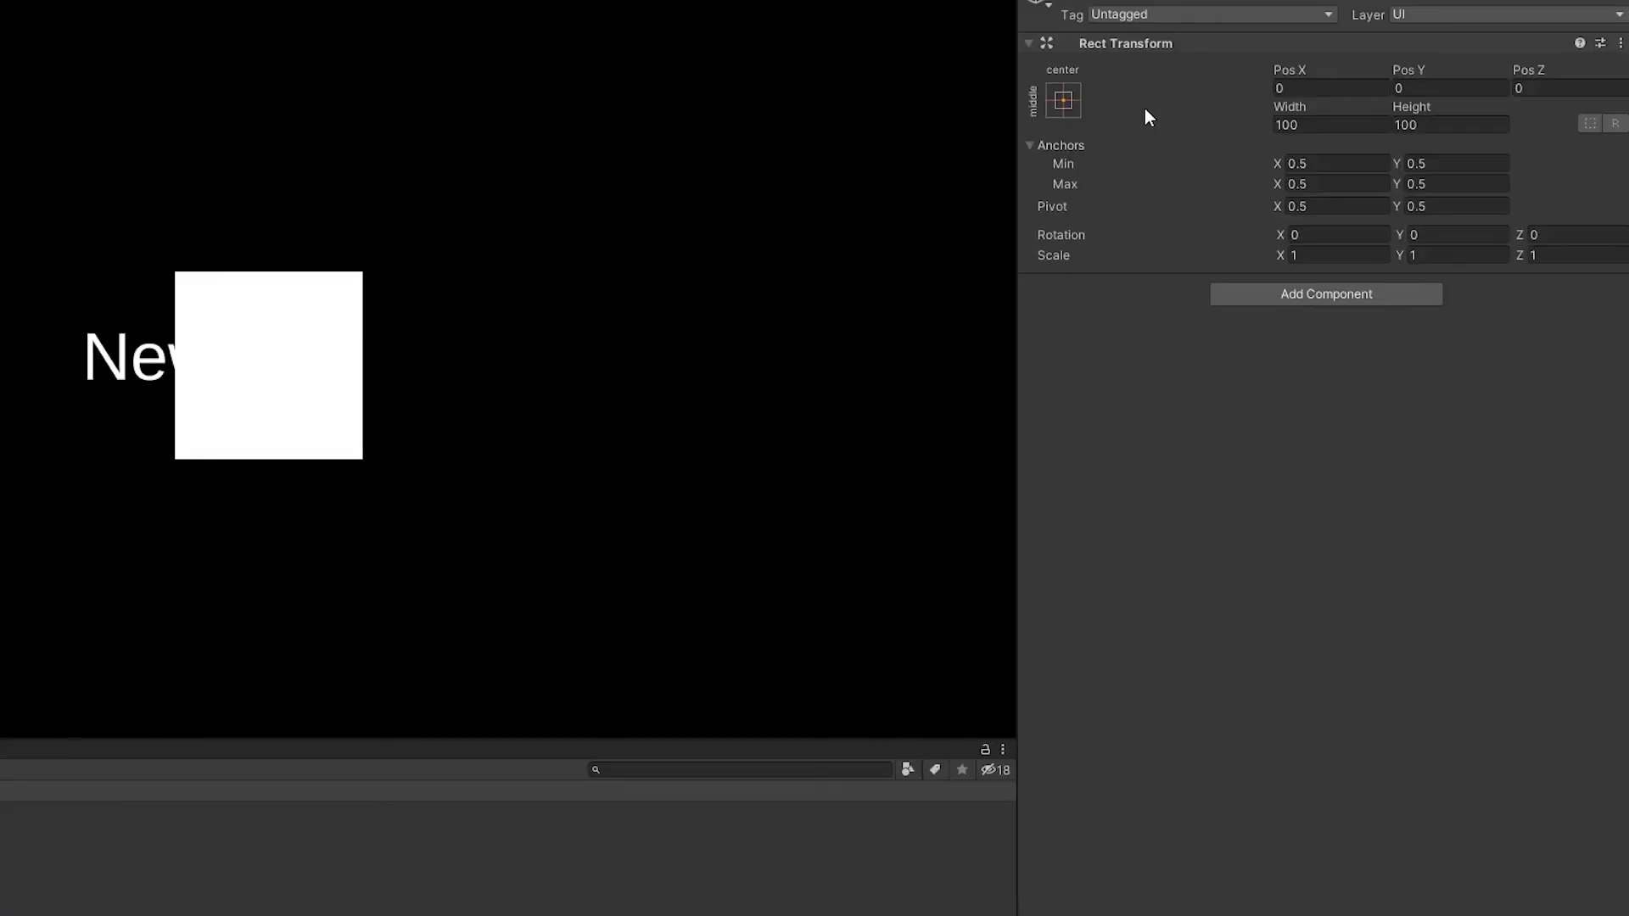
Stretch the image to its parent, then set bottom 200, width 200, height 200 and Pos X -200.
{"action": "left_click", "coordinate": [1272, 137]}
{"action": "key", "text": "alt"}
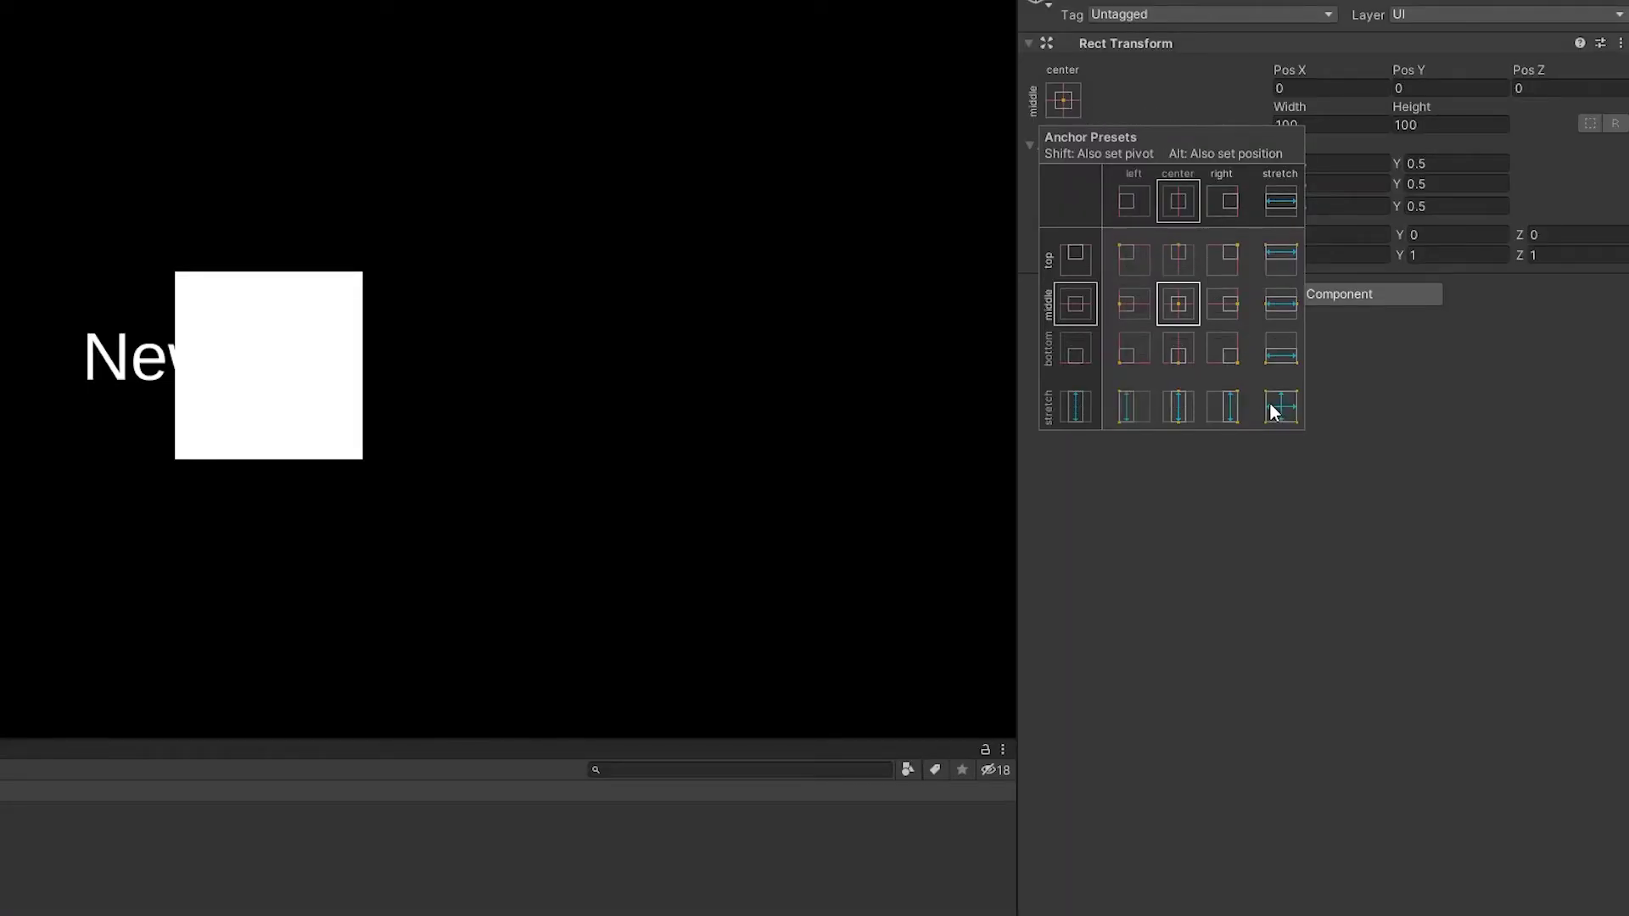
{"action": "left_click", "coordinate": [1281, 409], "text": "alt"}
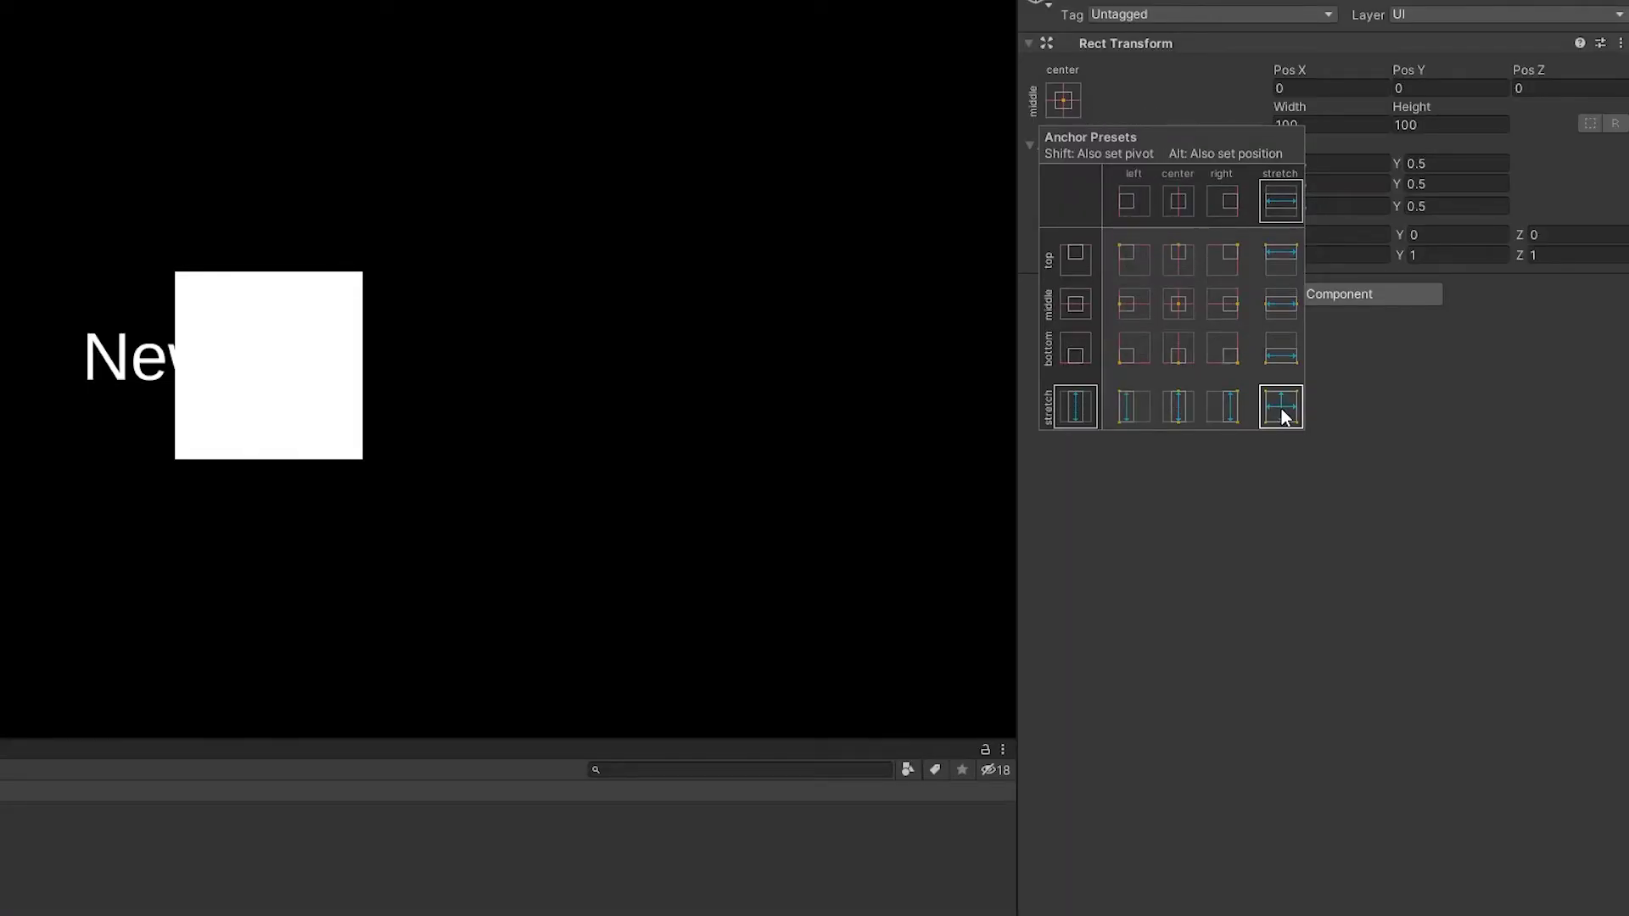
{"action": "left_click", "coordinate": [1131, 79]}
{"action": "left_click", "coordinate": [1429, 125]}
{"action": "type", "text": "200"}
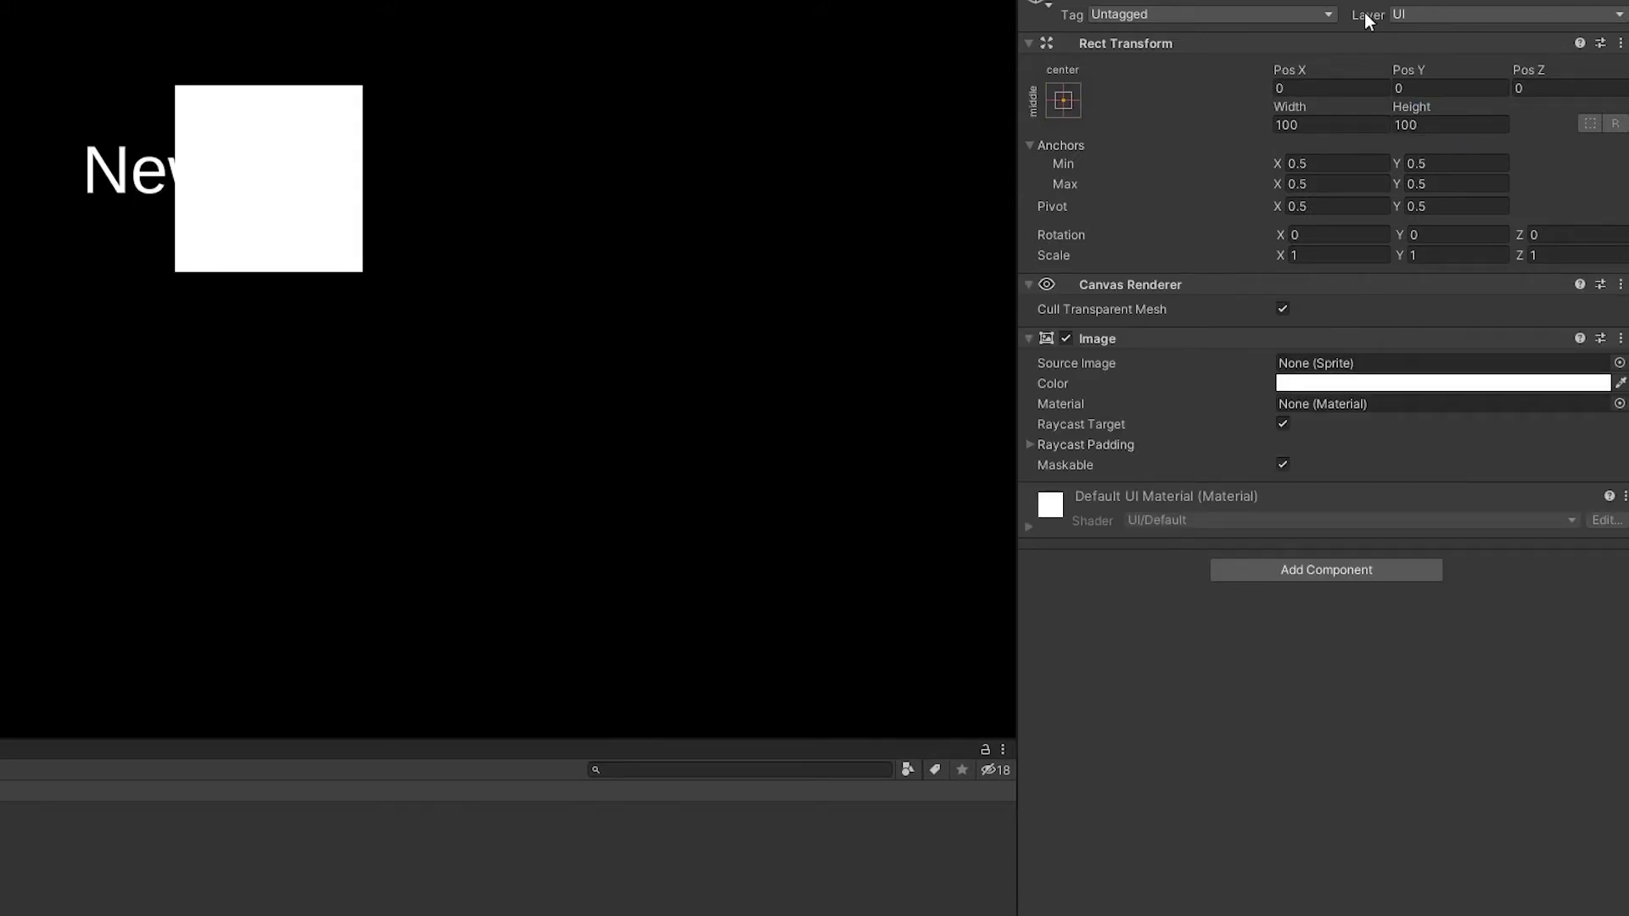
{"action": "left_click", "coordinate": [1347, 111]}
{"action": "type", "text": "200"}
{"action": "left_click", "coordinate": [1472, 124]}
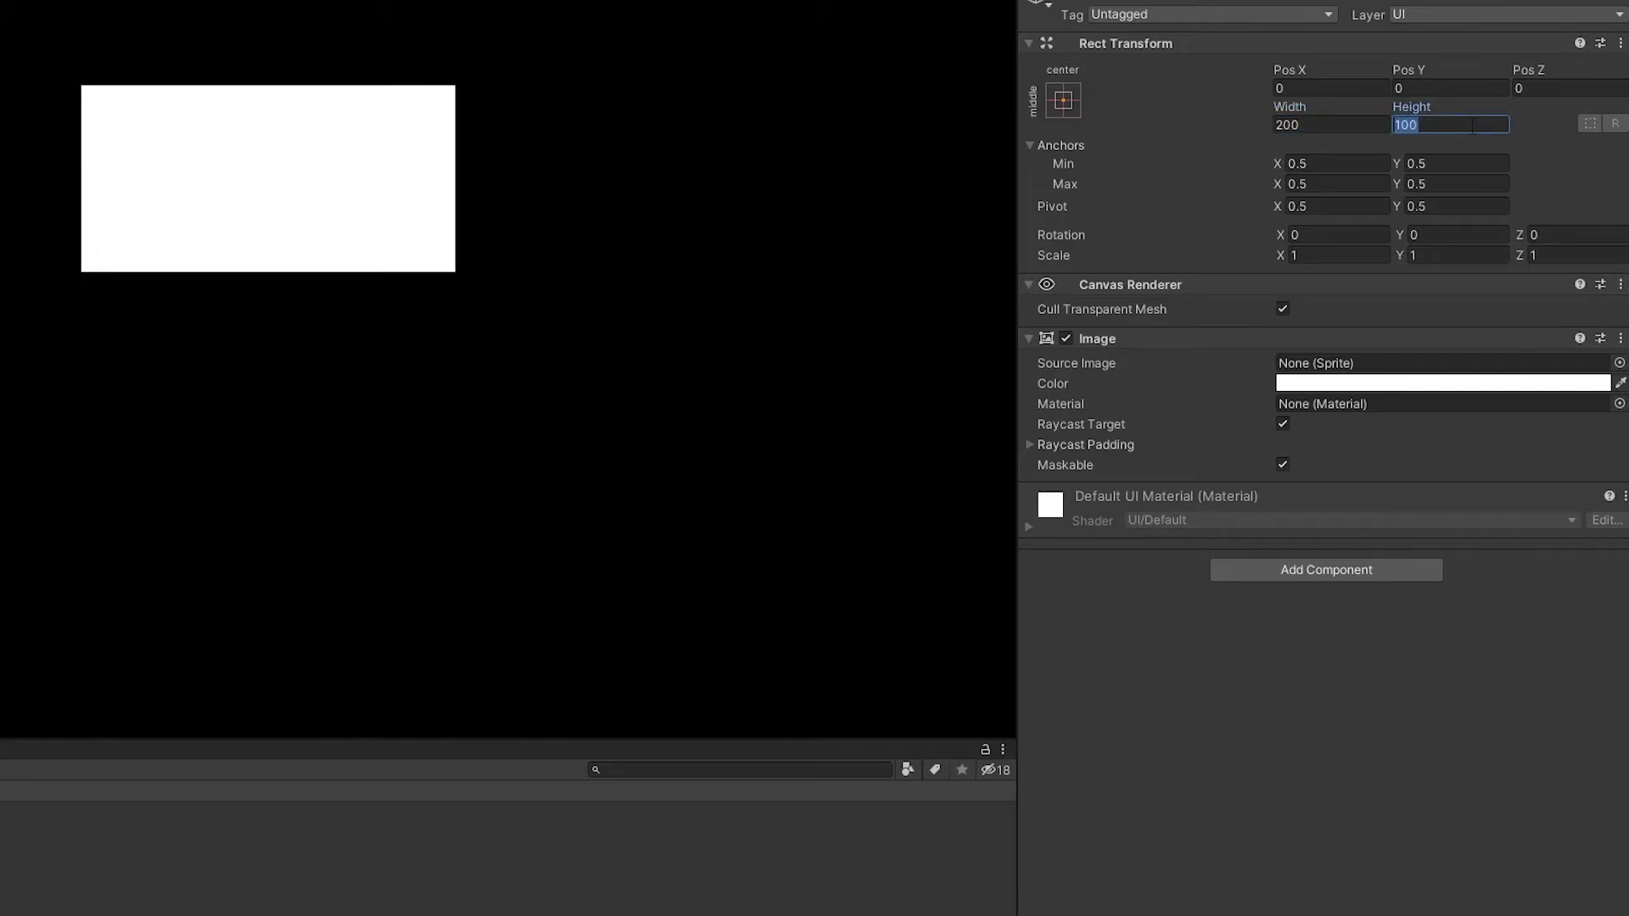
{"action": "type", "text": "200"}
{"action": "left_click", "coordinate": [1318, 85]}
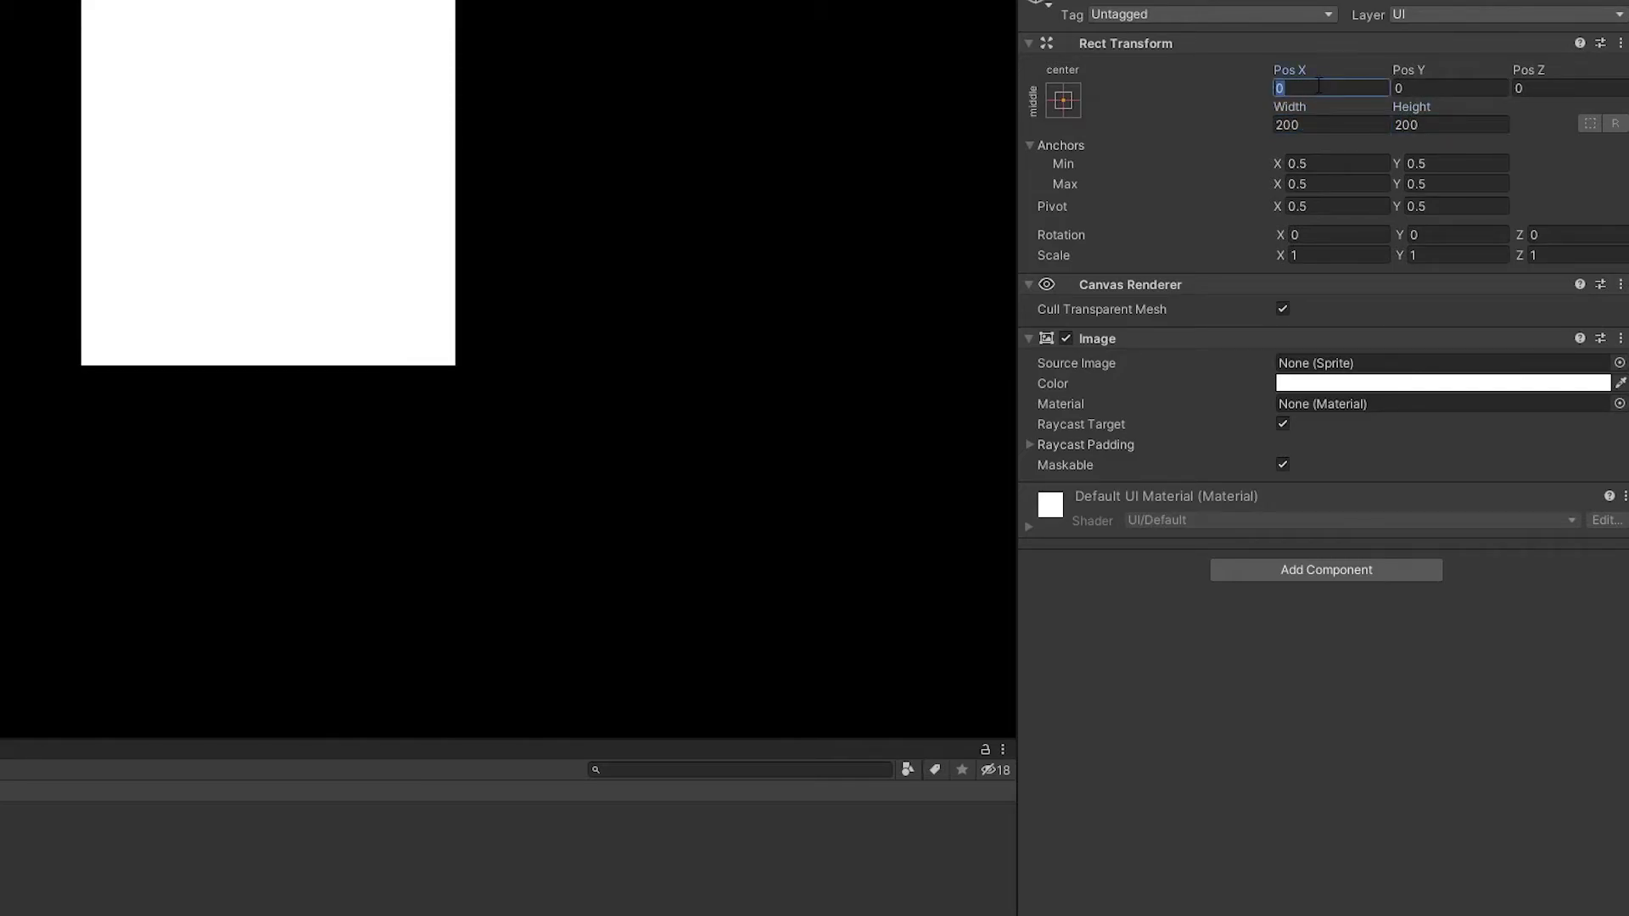
{"action": "type", "text": "-200"}
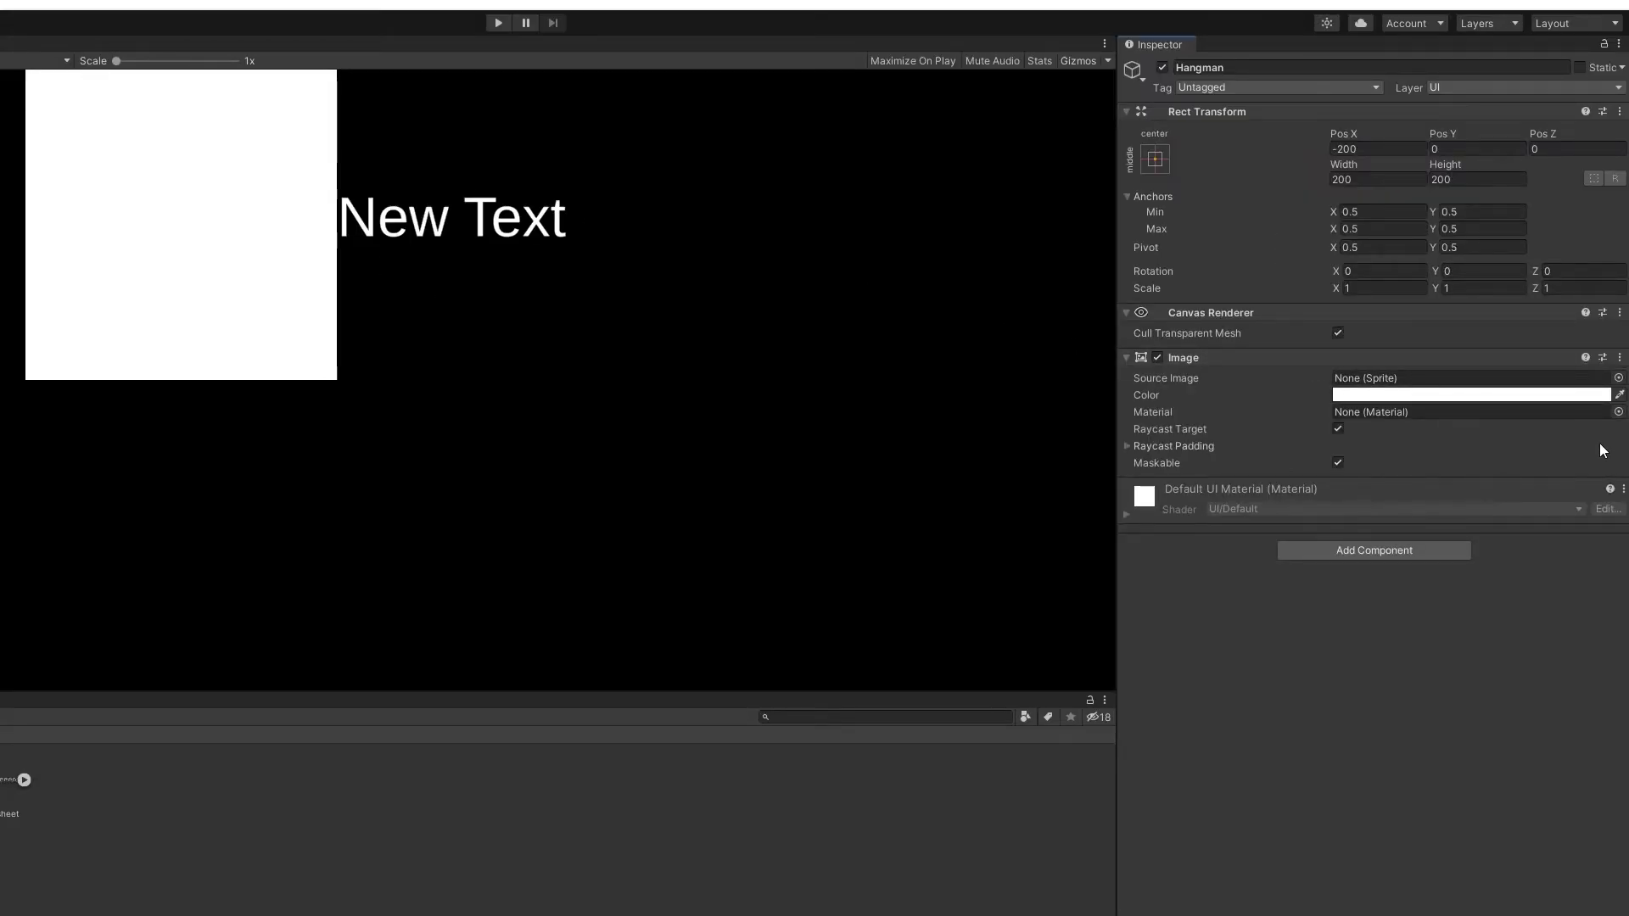
Open the Source Image sprite picker and browse the available sprites.
{"action": "left_click", "coordinate": [1618, 377]}
{"action": "scroll", "coordinate": [1553, 481], "scroll_direction": "down", "scroll_amount": 3}
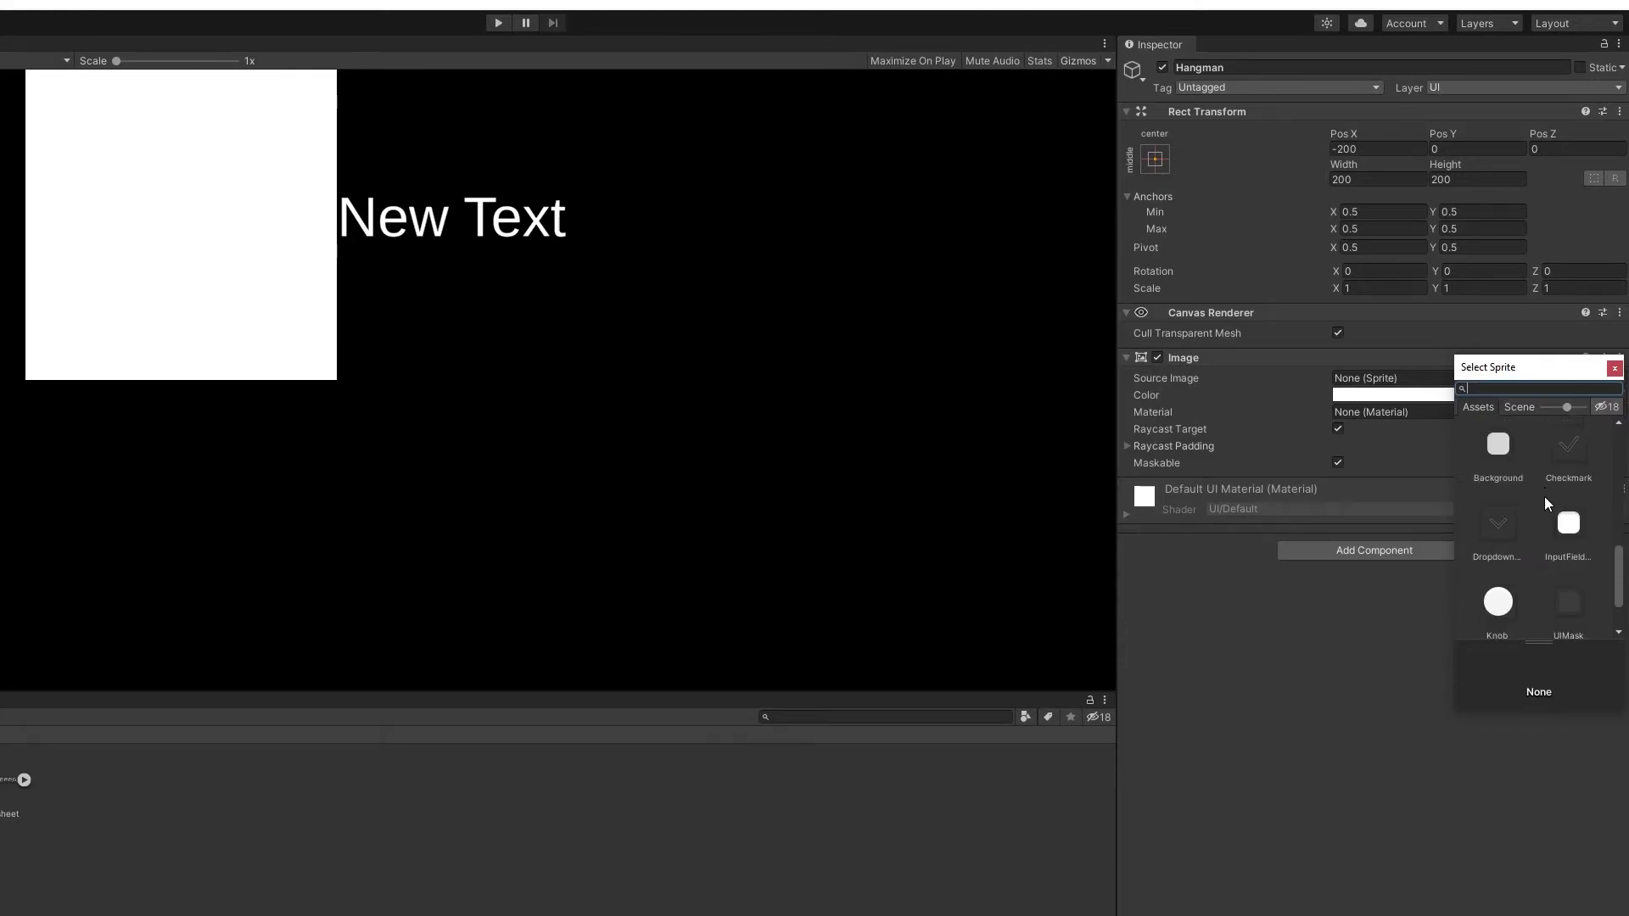
{"action": "scroll", "coordinate": [1539, 491], "scroll_direction": "down", "scroll_amount": 2}
Assign the hangman sprite, then stretch the text with left 350, top 25 and right 25 offsets.
{"action": "left_click", "coordinate": [1564, 487]}
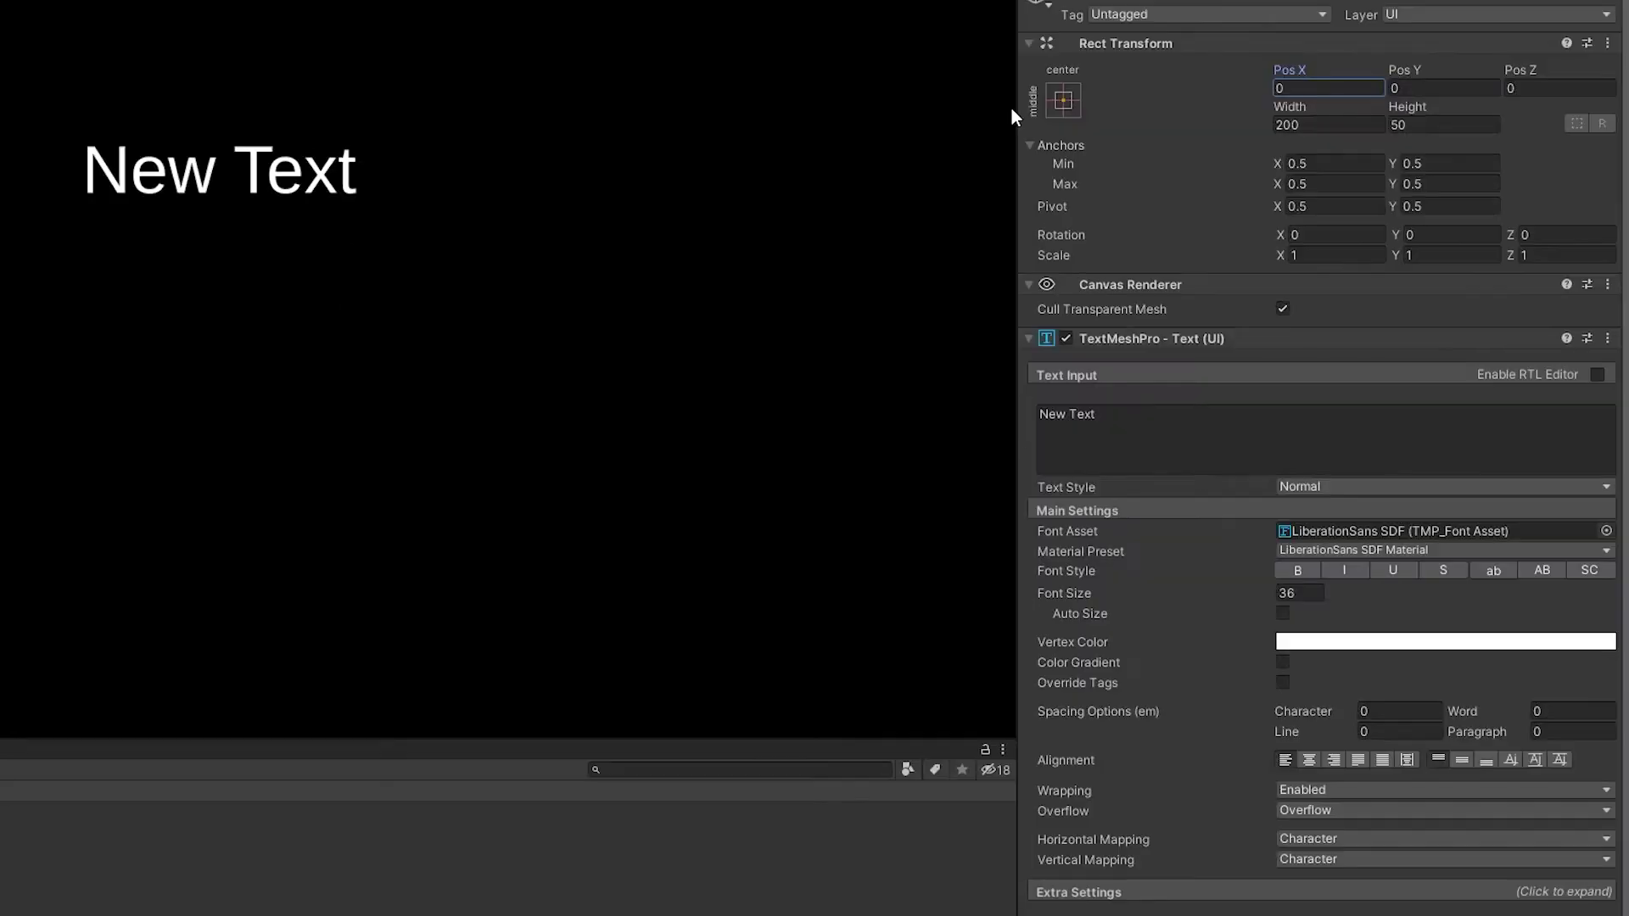
{"action": "left_click", "coordinate": [1060, 101]}
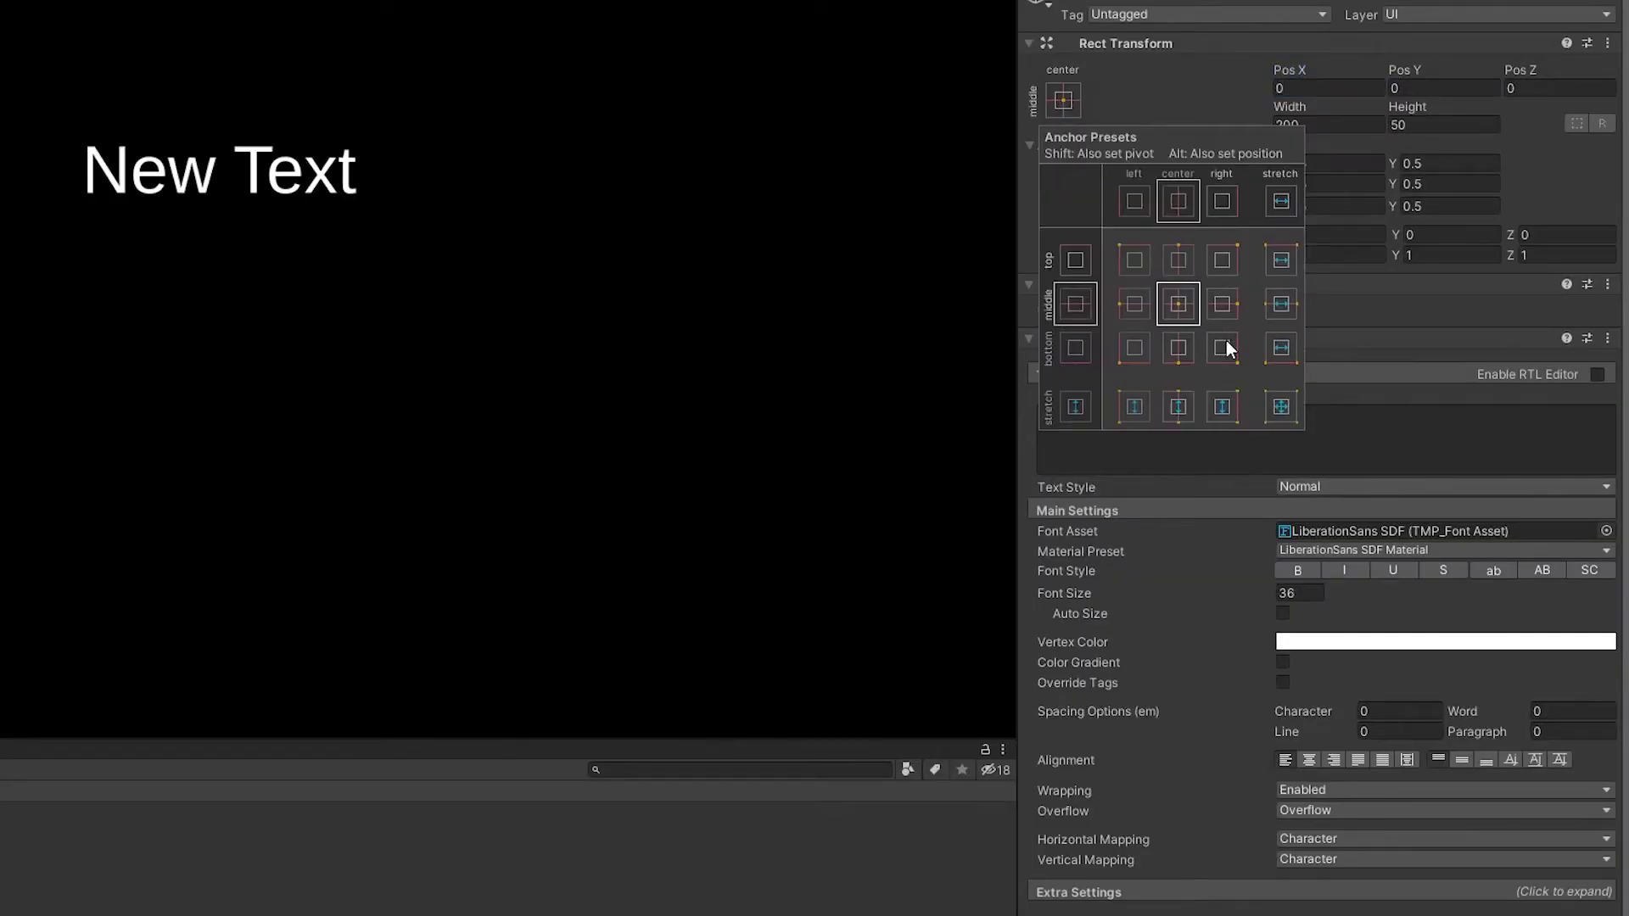
{"action": "left_click", "coordinate": [1283, 414], "text": "alt+shift"}
{"action": "left_click", "coordinate": [1320, 93]}
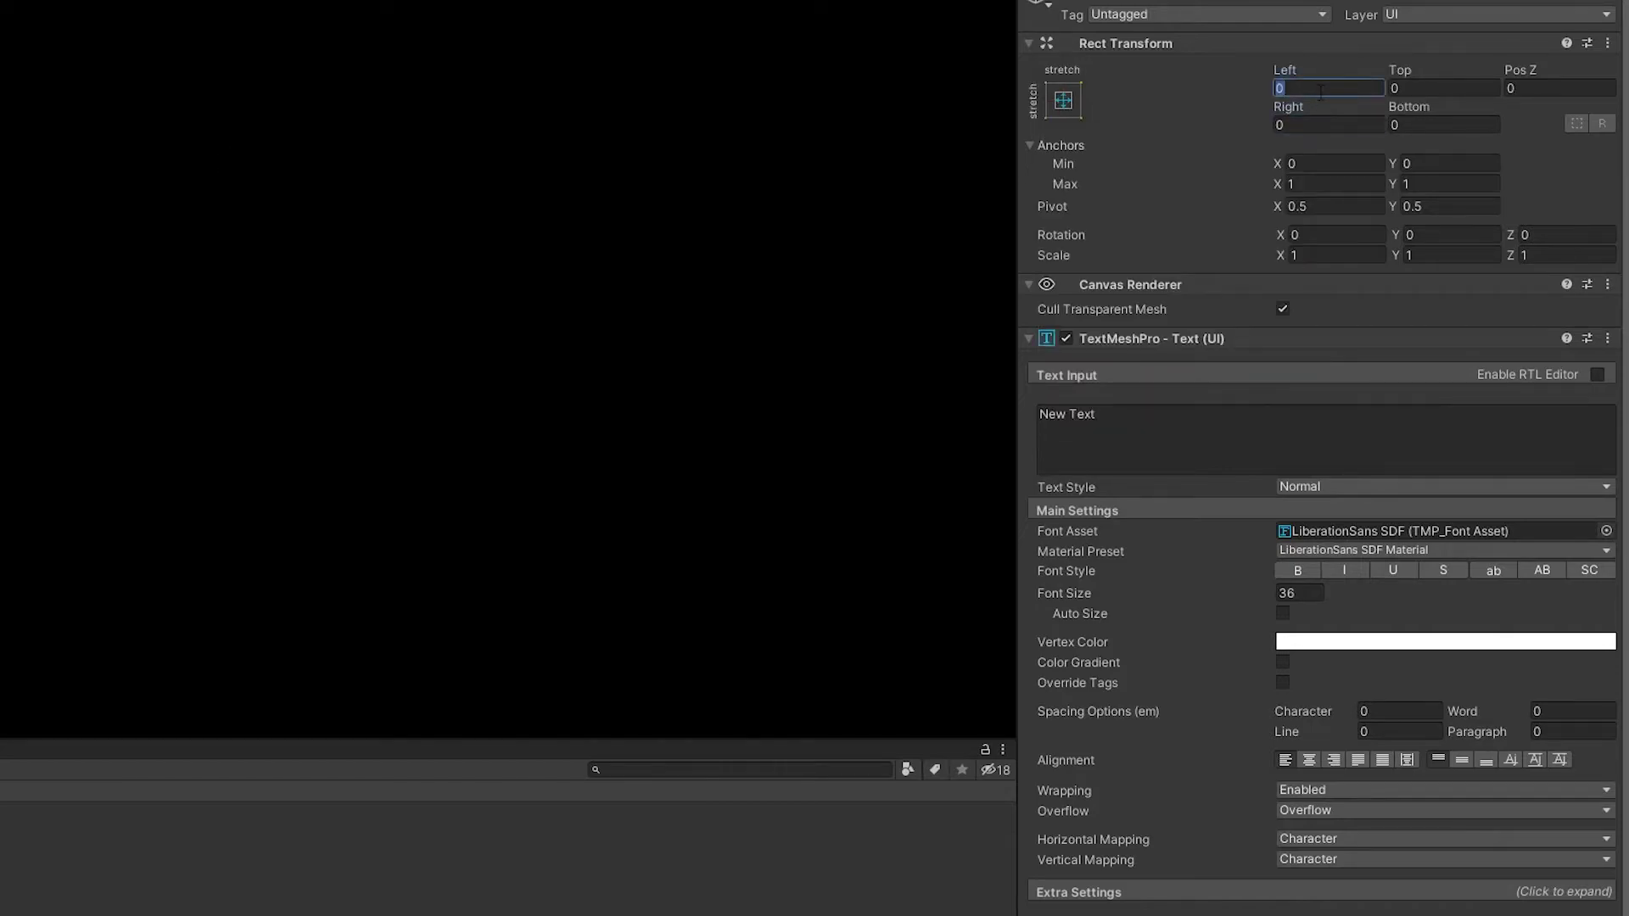
{"action": "type", "text": "350"}
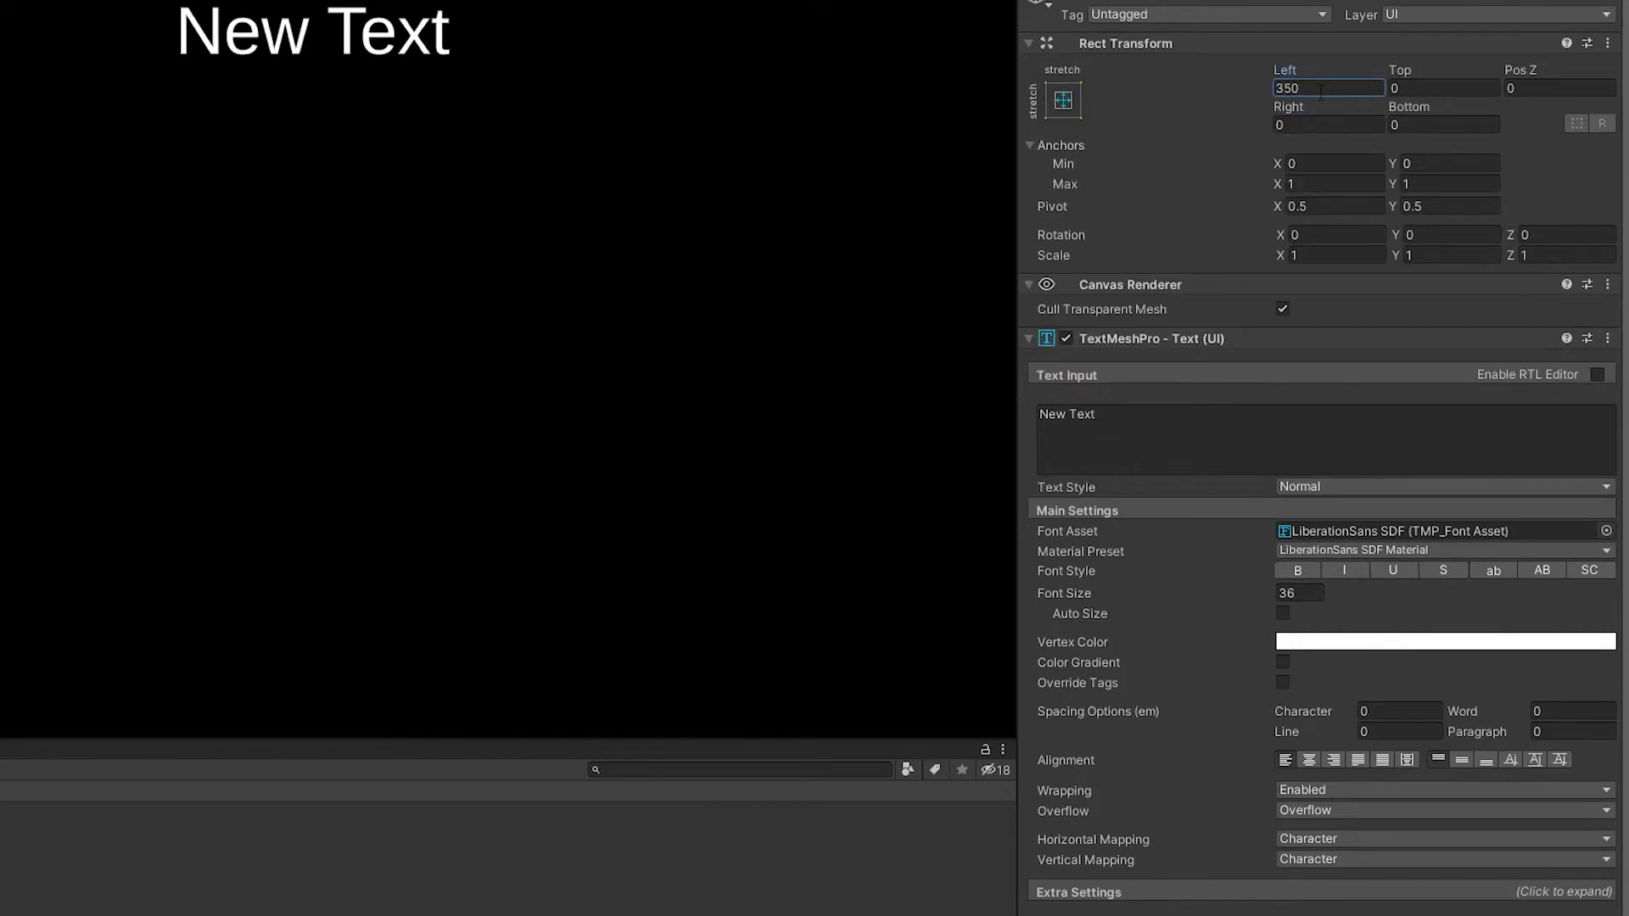
{"action": "left_click", "coordinate": [1417, 88]}
{"action": "type", "text": "2"}
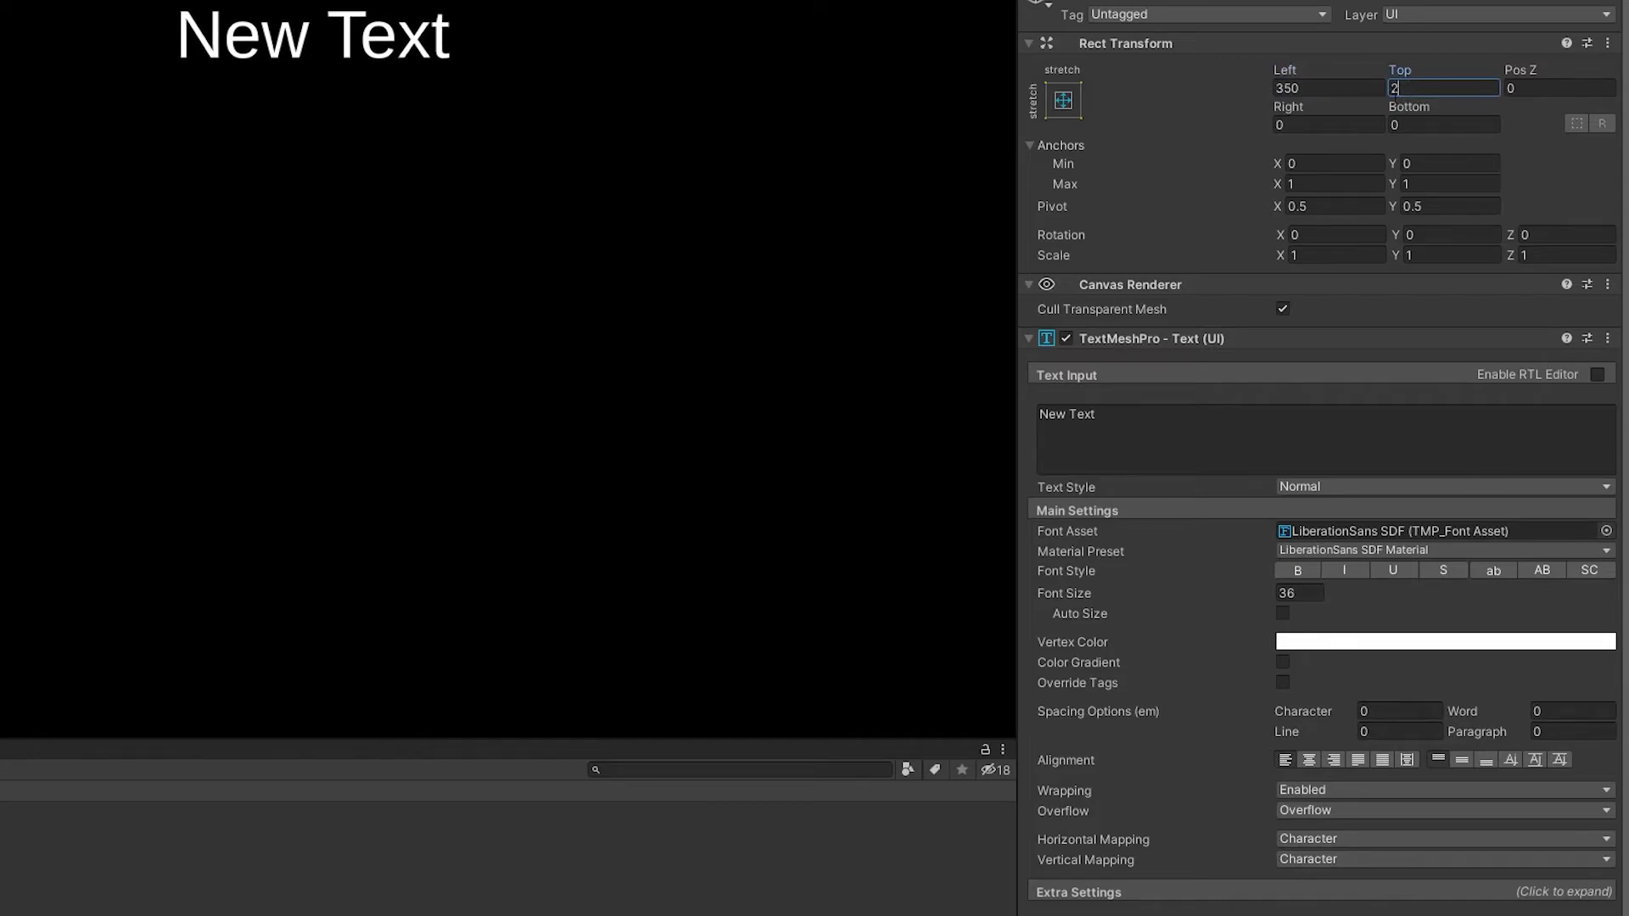
{"action": "type", "text": "5"}
{"action": "left_click", "coordinate": [1284, 125]}
{"action": "type", "text": "25"}
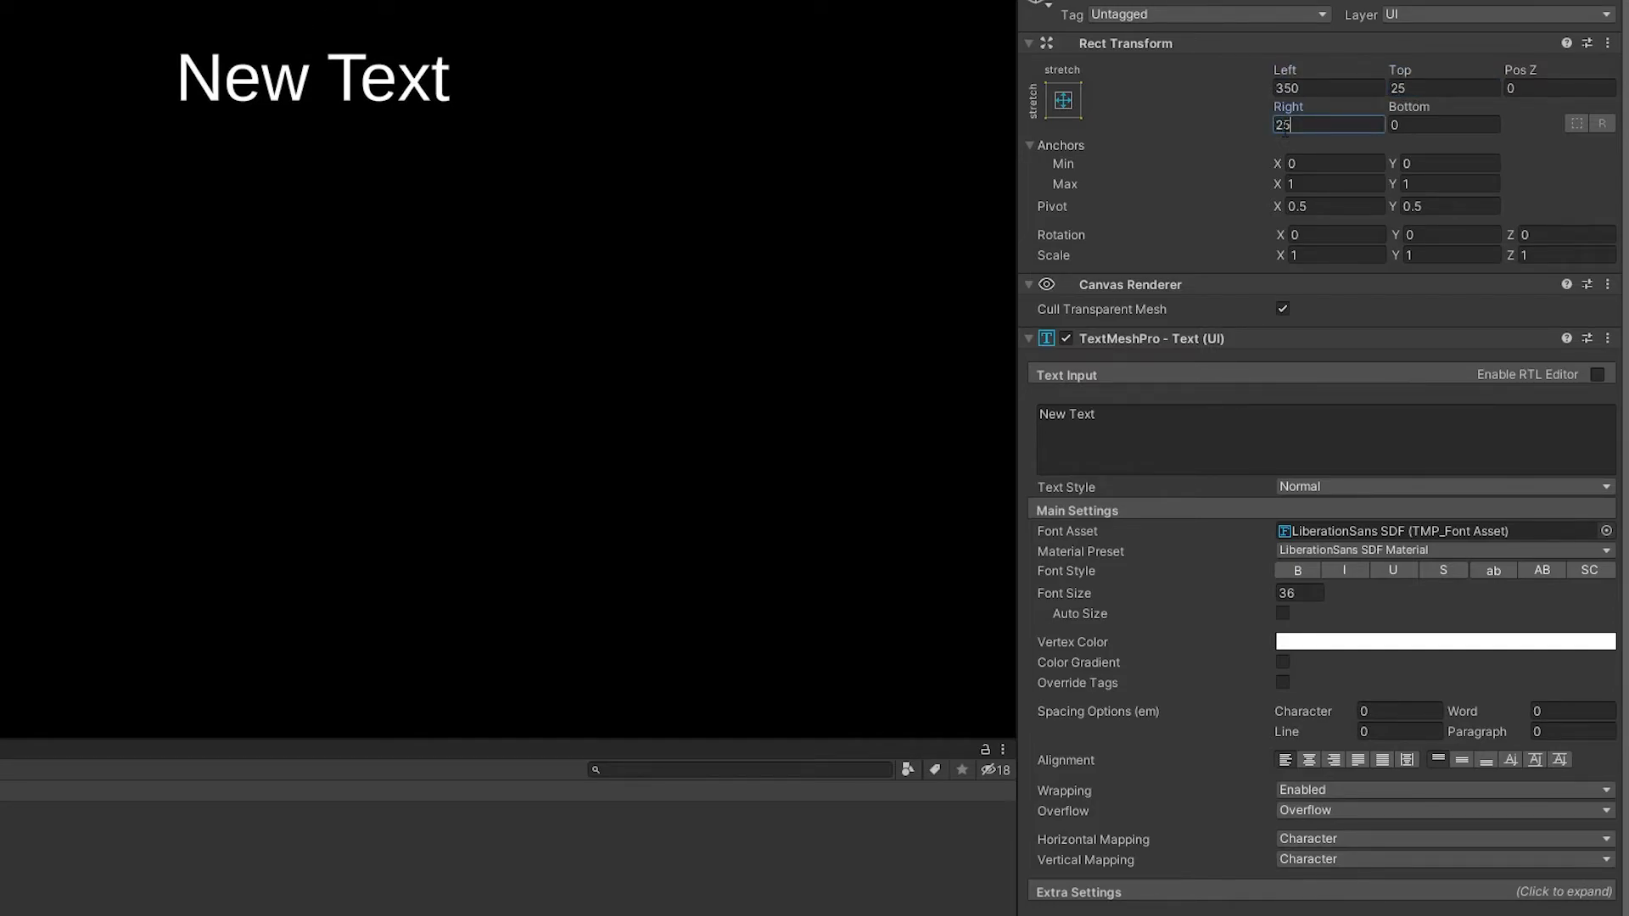
Set the text's font size to 50 and delete the 'New Text' placeholder.
{"action": "left_click", "coordinate": [1306, 596]}
{"action": "type", "text": "50"}
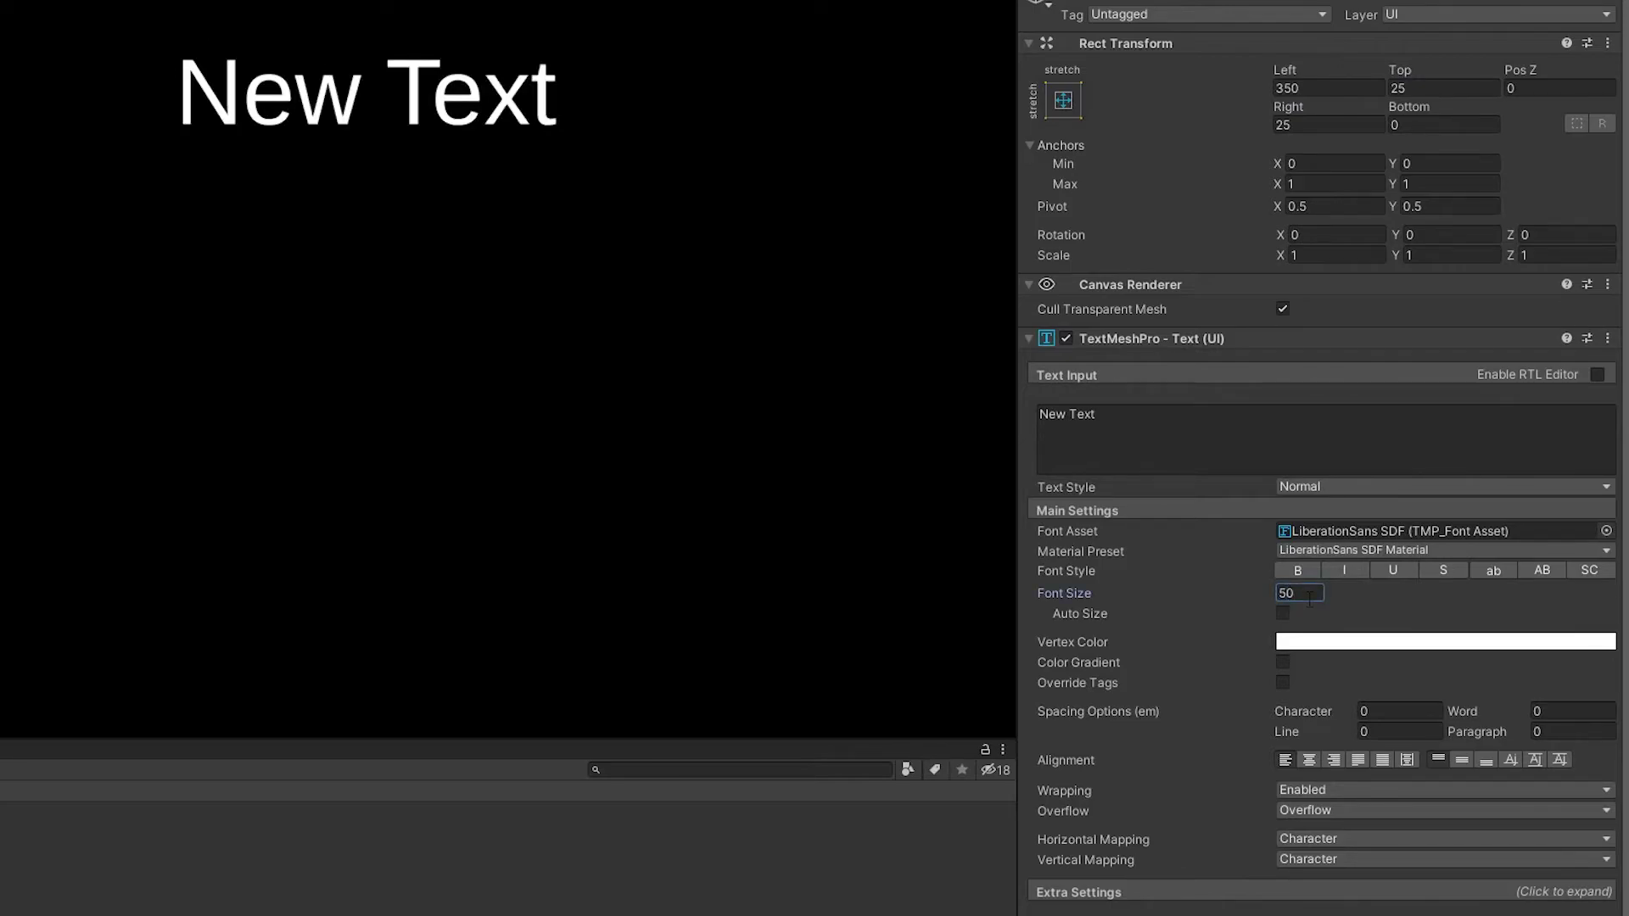
{"action": "left_click", "coordinate": [1189, 419]}
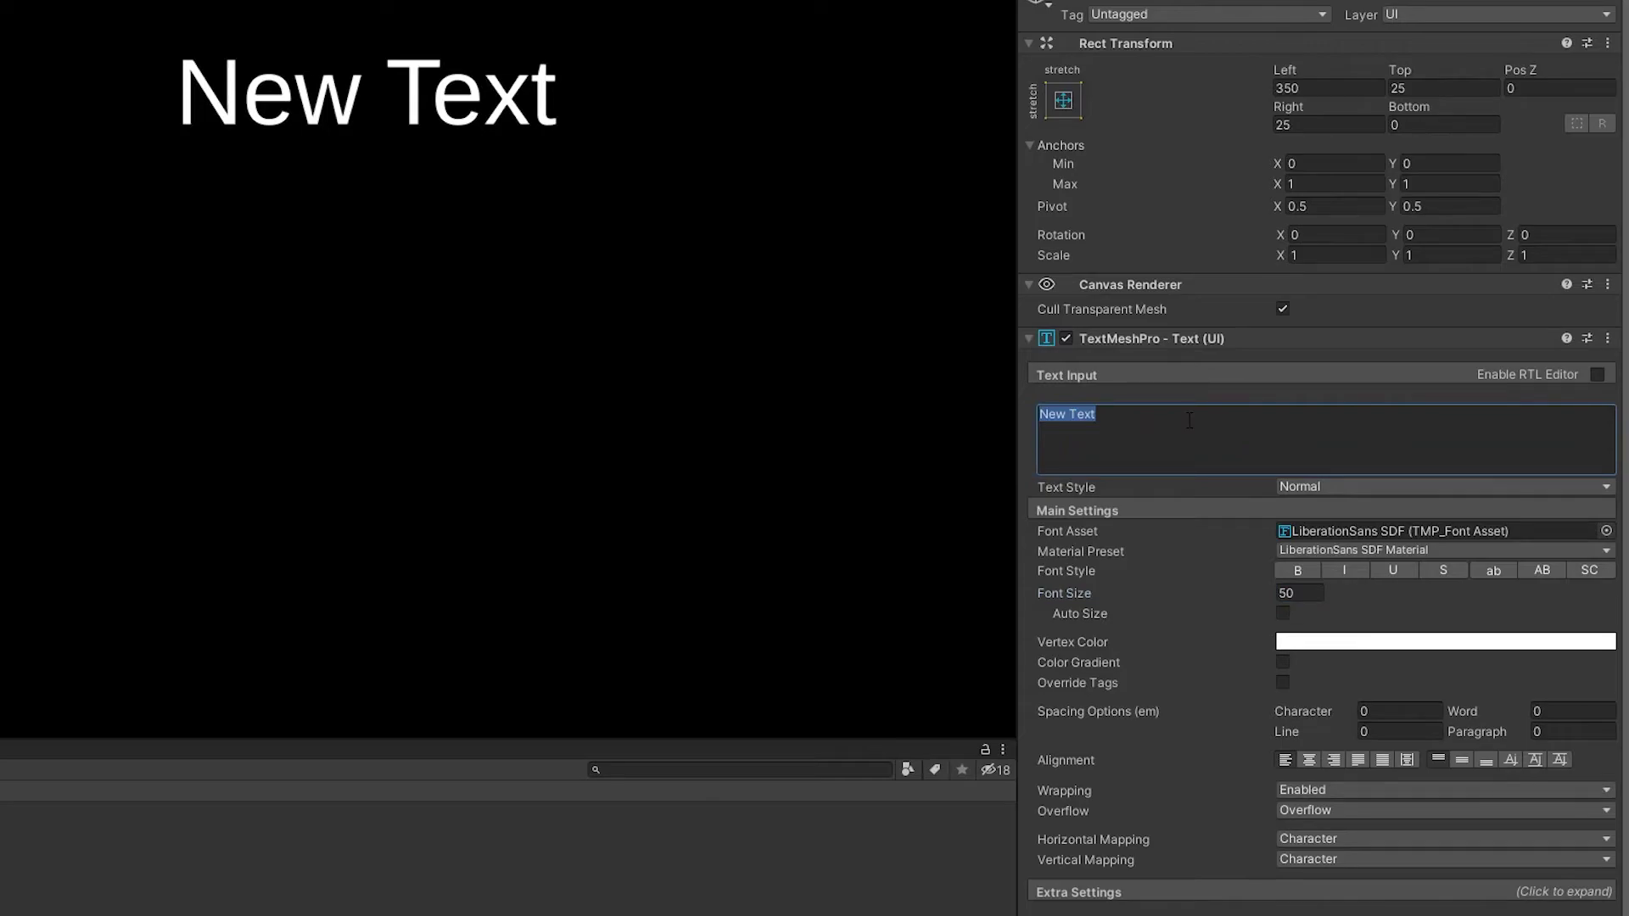
{"action": "key", "text": "BackSpace"}
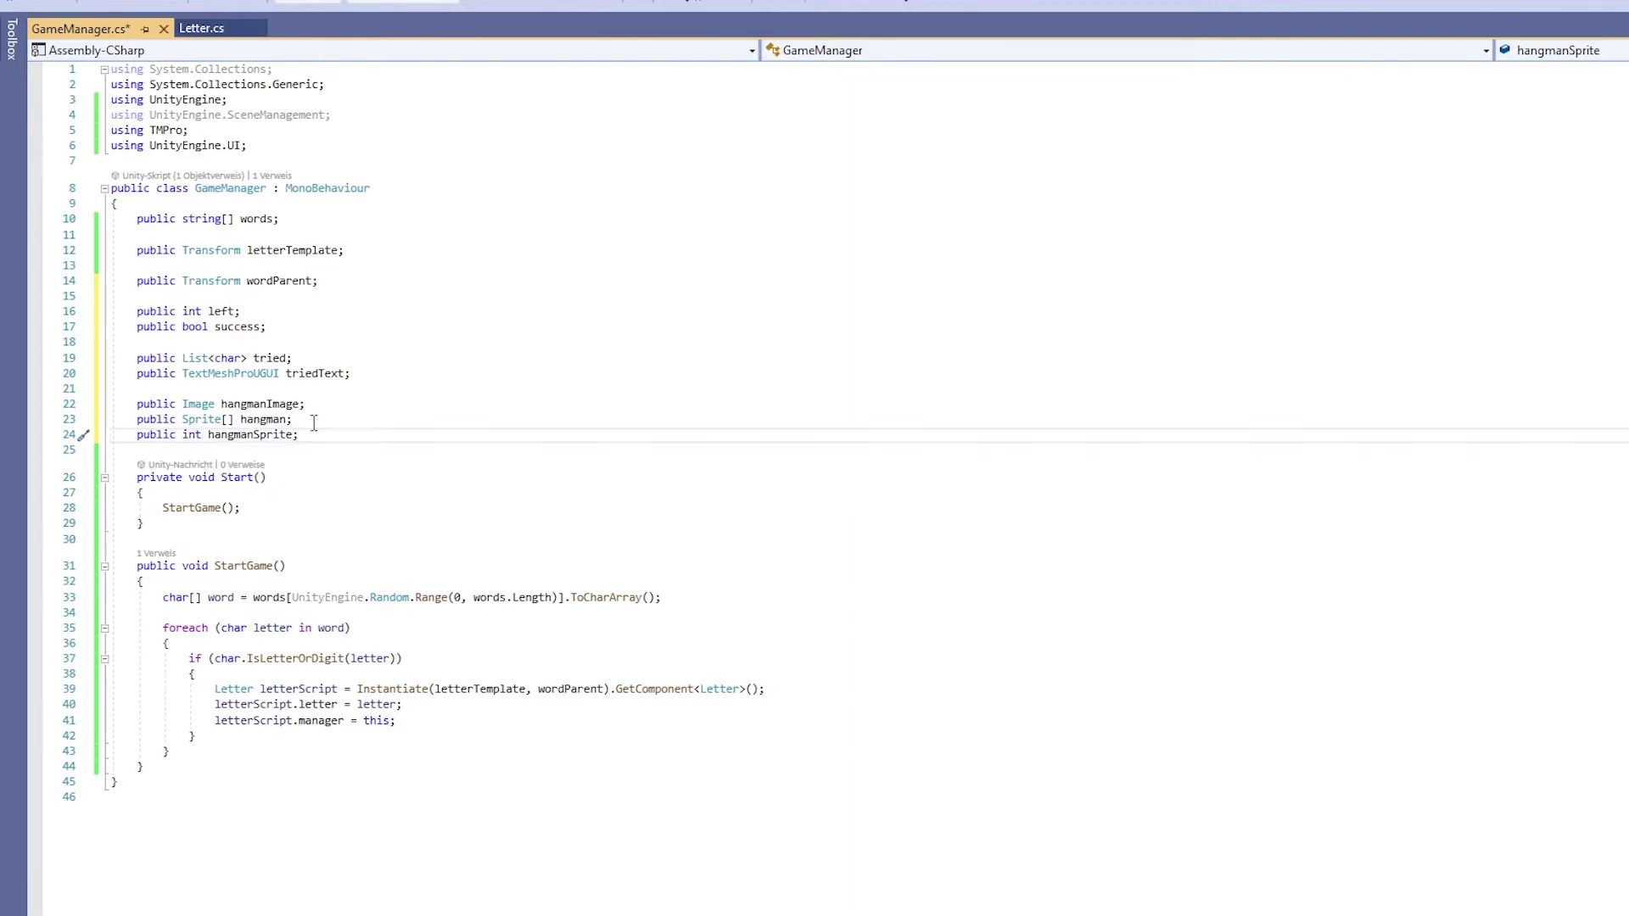
Insert an Update() method stub below StartGame in GameManager.
{"action": "left_click", "coordinate": [237, 767]}
{"action": "key", "text": "Return"}
{"action": "key", "text": "Return"}
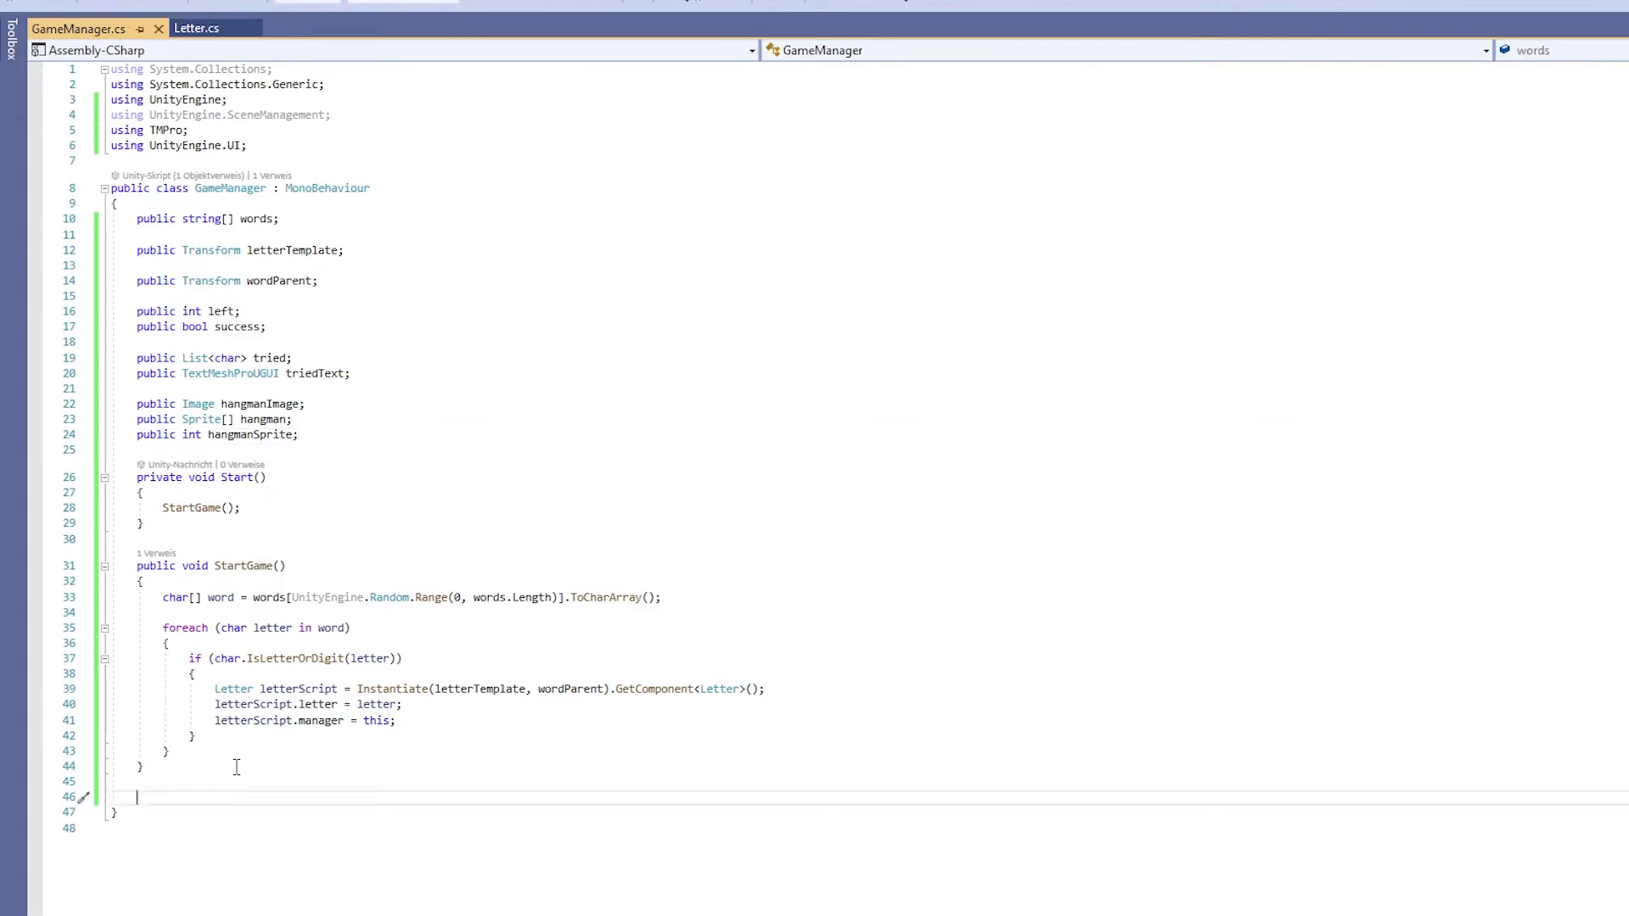
{"action": "type", "text": "Up"}
{"action": "key", "text": "Return"}
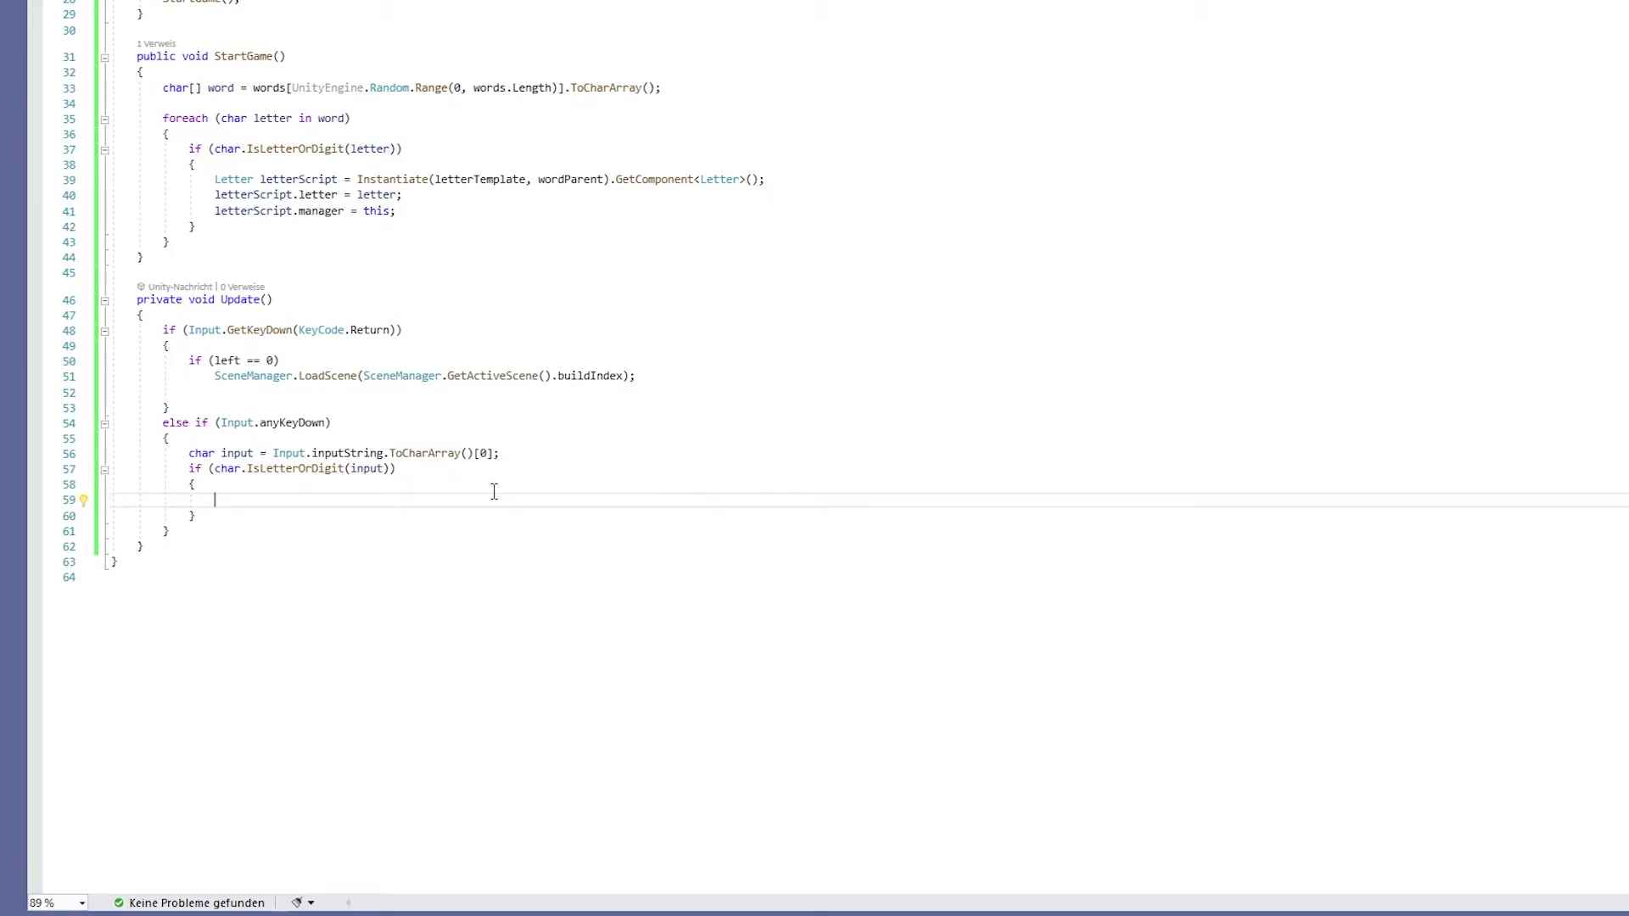
Write the if (!tried.Contains(input)) block that calls tried.Add(input).
{"action": "type", "text": "if (!tried.Contains(input)) { tried.Add(input);"}
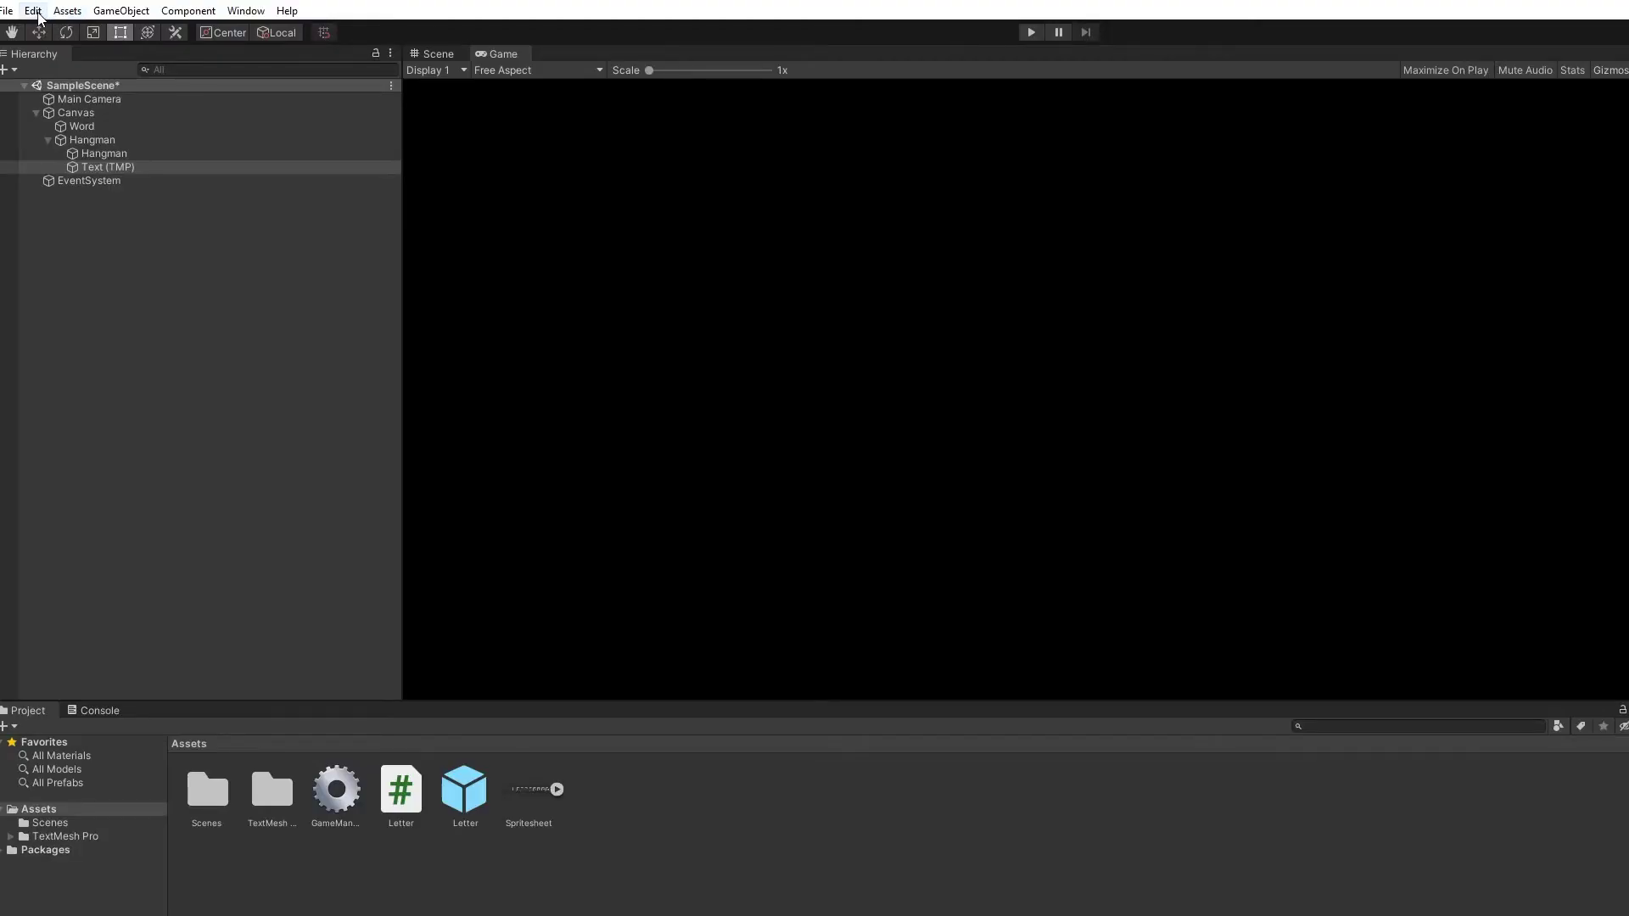
Add GameManager to Script Execution Order in Project Settings and reorder it past ToggleGroup.
{"action": "left_click", "coordinate": [33, 10]}
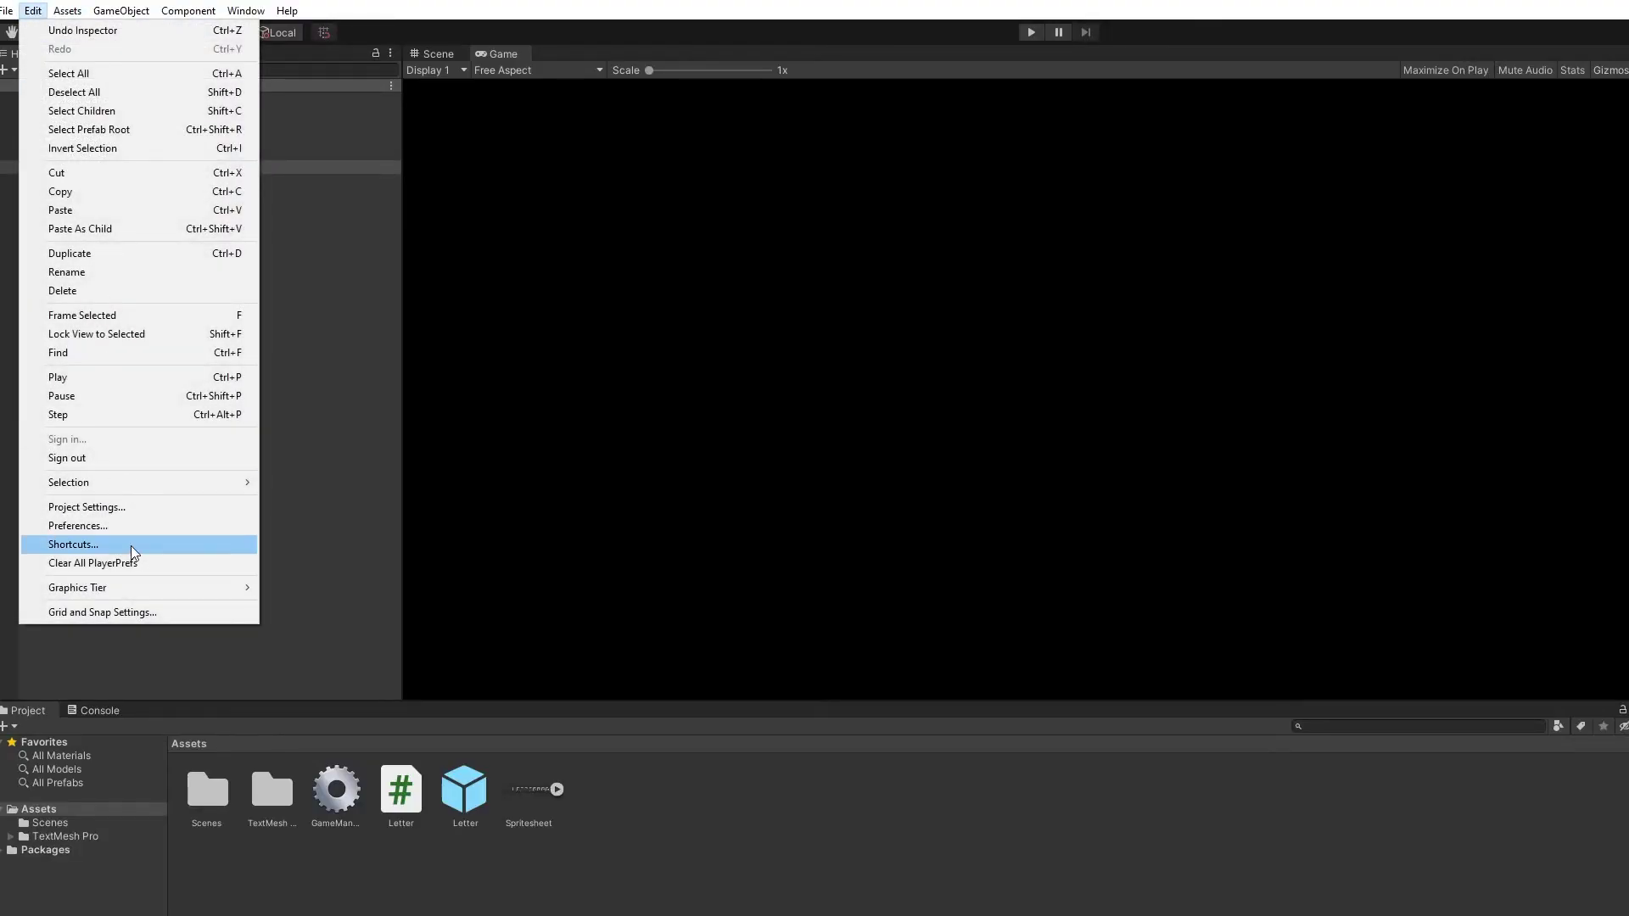
{"action": "left_click", "coordinate": [127, 507]}
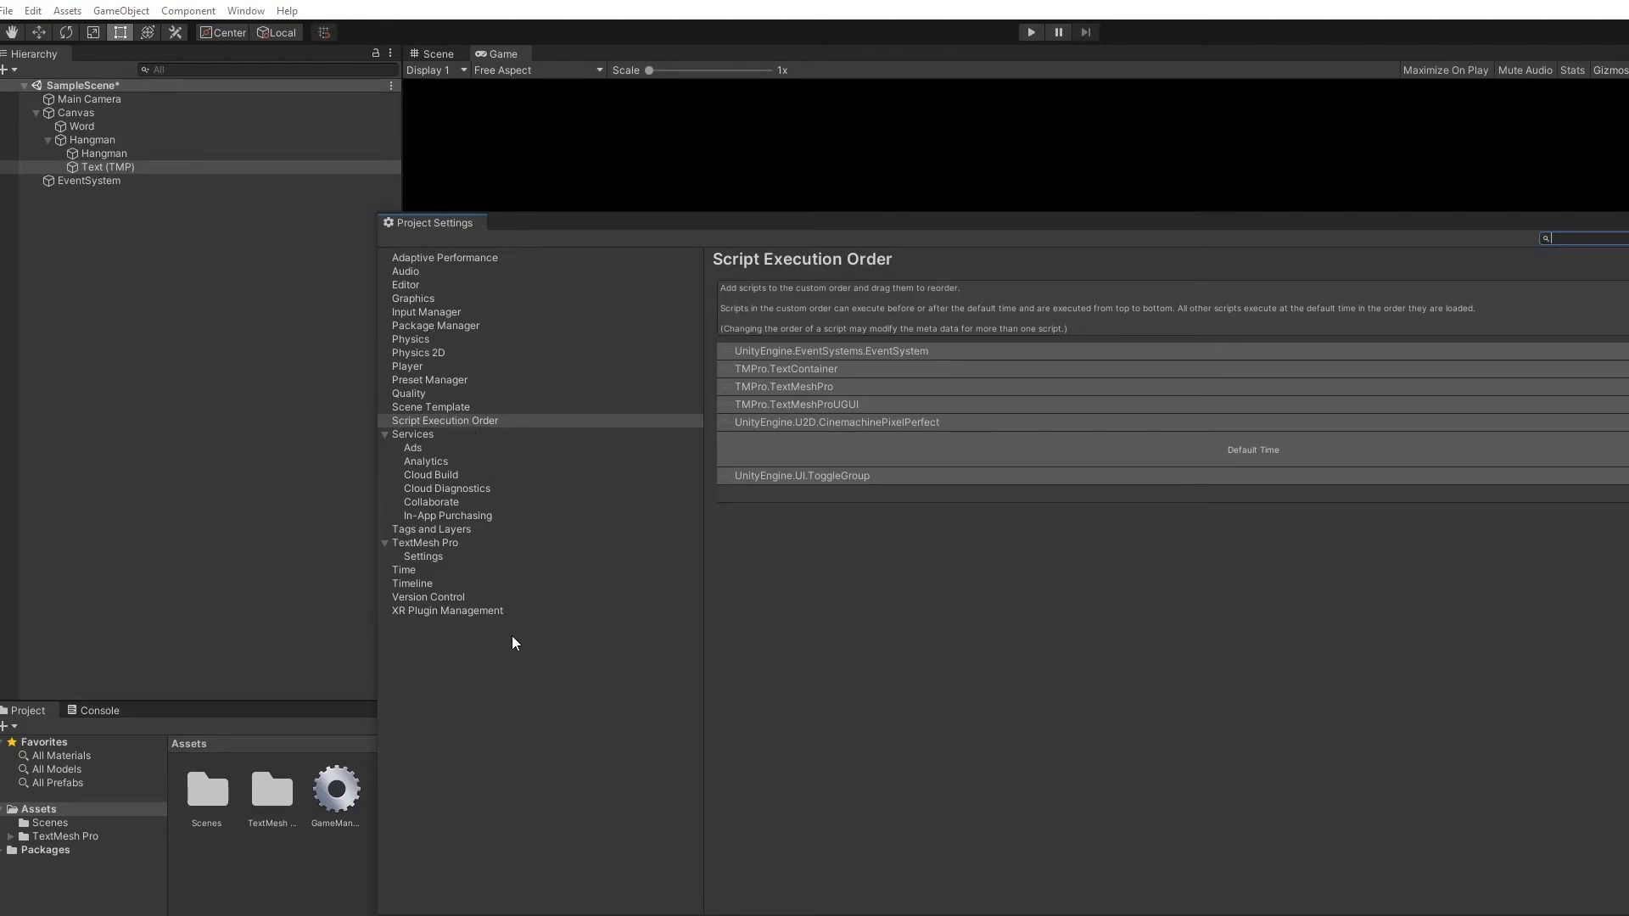
{"action": "mouse_move", "coordinate": [338, 799]}
{"action": "left_mouse_down"}
{"action": "mouse_move", "coordinate": [810, 453]}
{"action": "mouse_move", "coordinate": [894, 462]}
{"action": "left_mouse_up"}
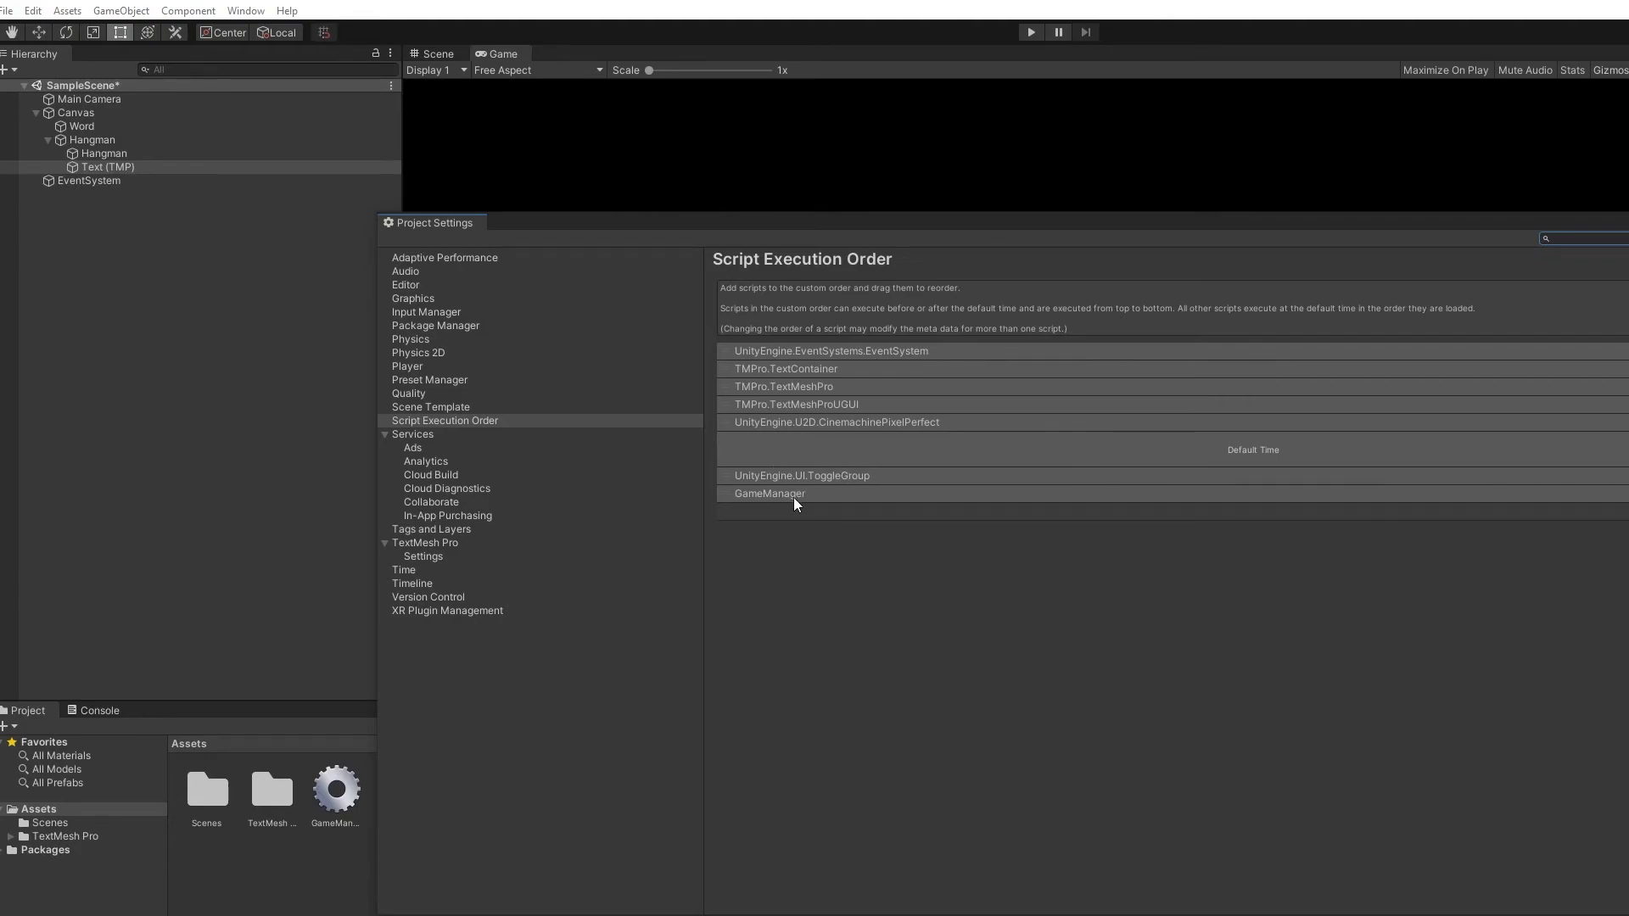
{"action": "left_click_drag", "start_coordinate": [794, 498], "coordinate": [804, 475]}
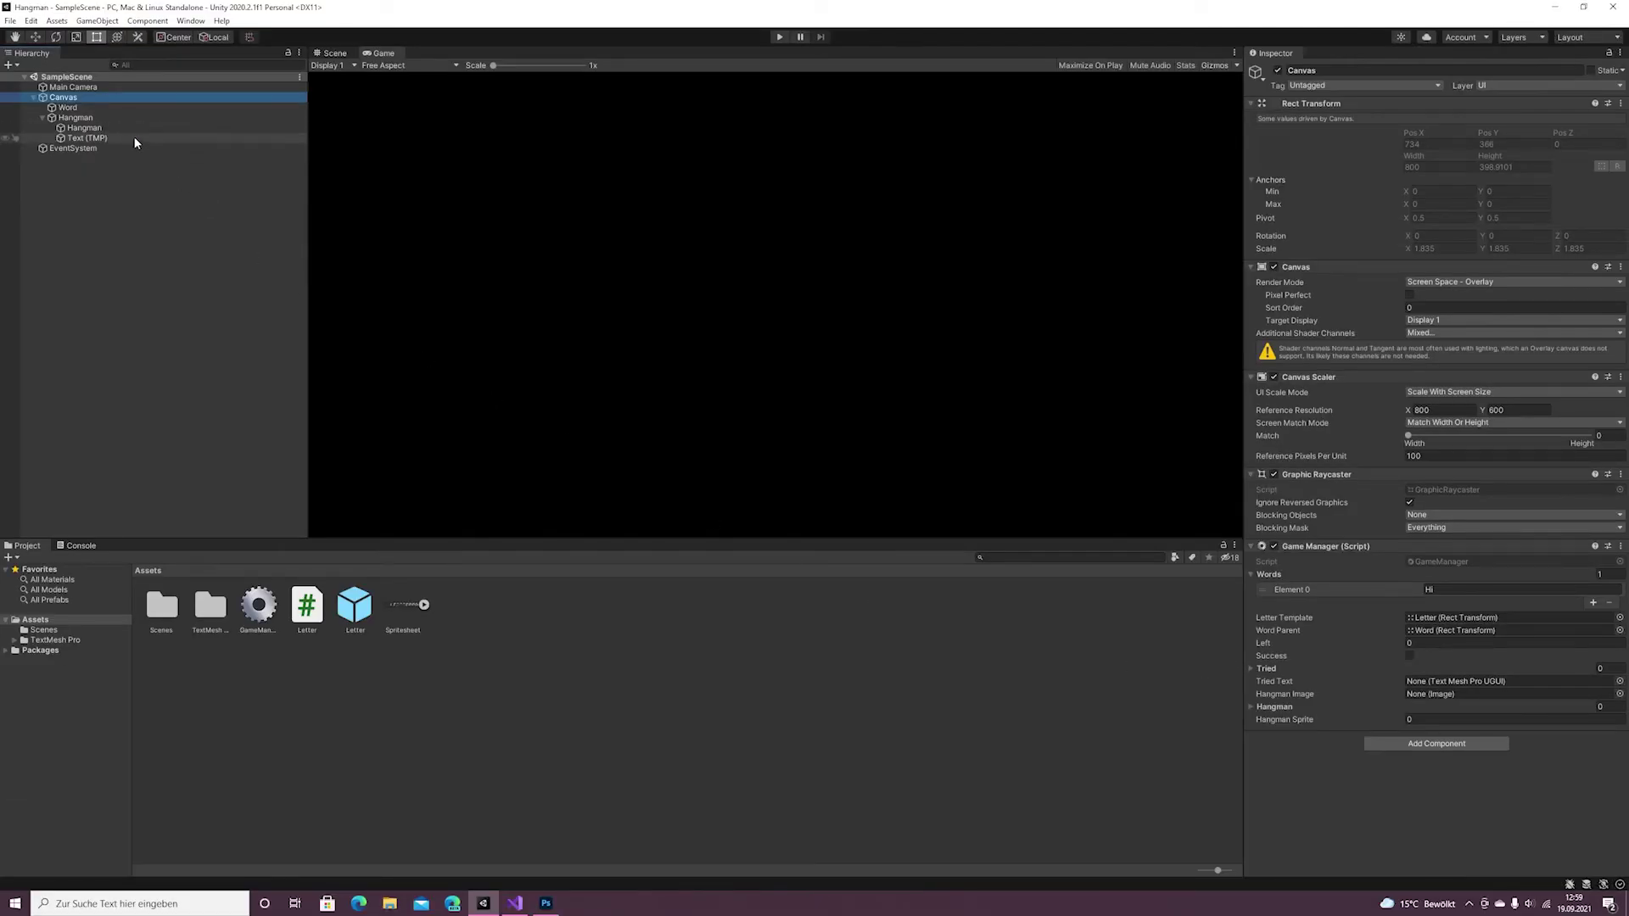
Assign Text (TMP) to Tried Text and Hangman to Hangman Image on the Game Manager.
{"action": "left_click_drag", "start_coordinate": [85, 137], "coordinate": [1443, 689]}
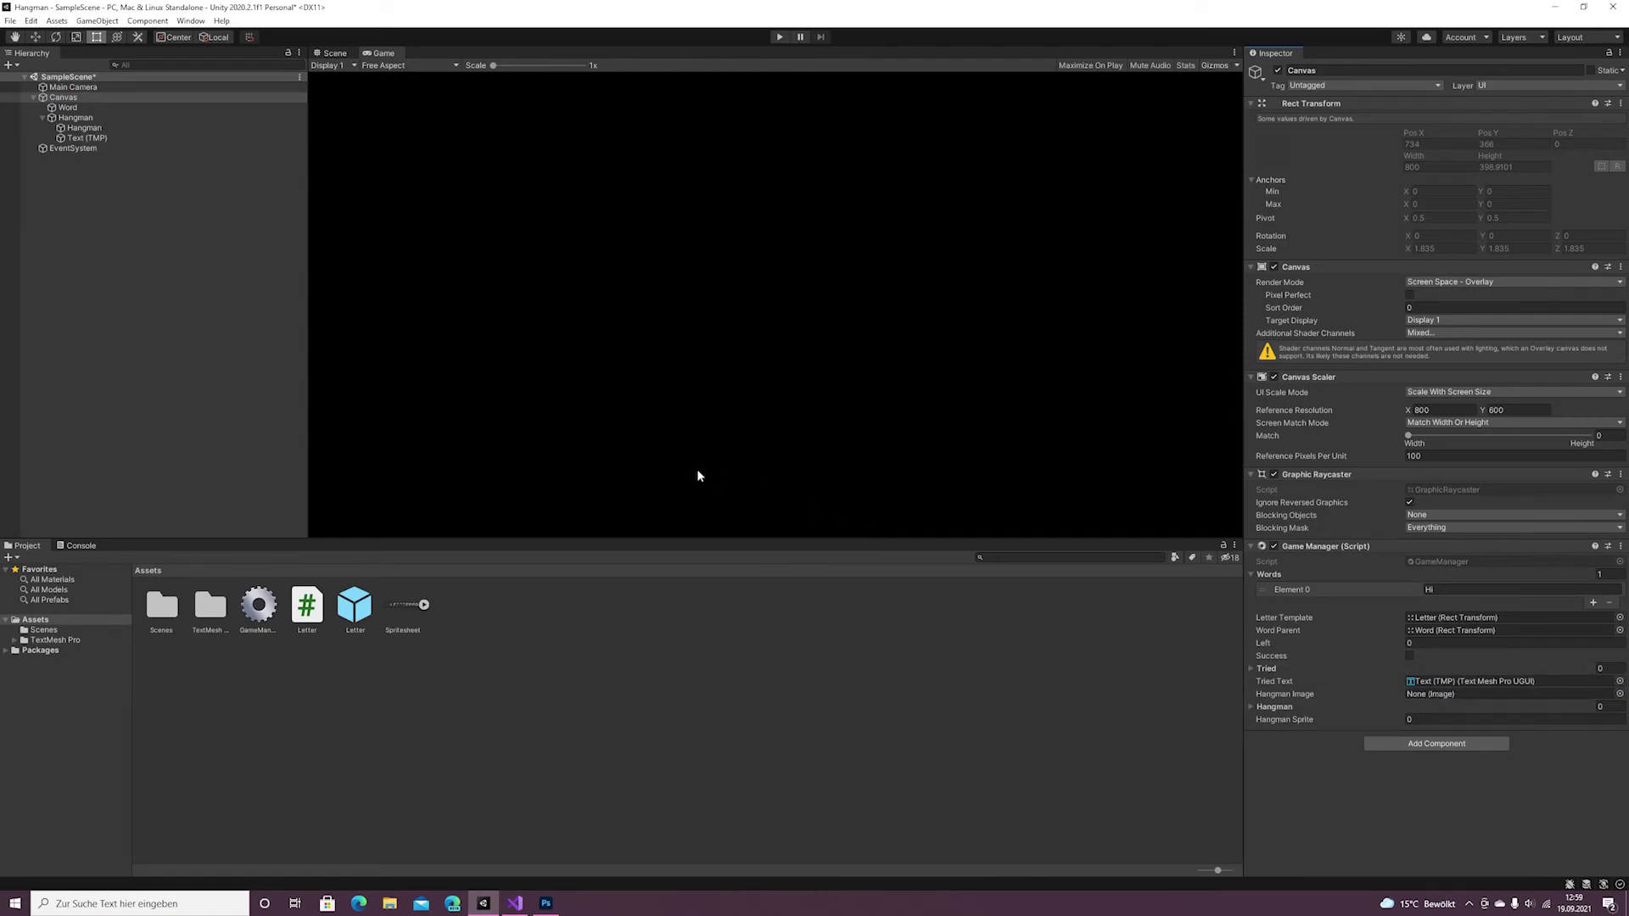
{"action": "left_click_drag", "start_coordinate": [84, 127], "coordinate": [1442, 694]}
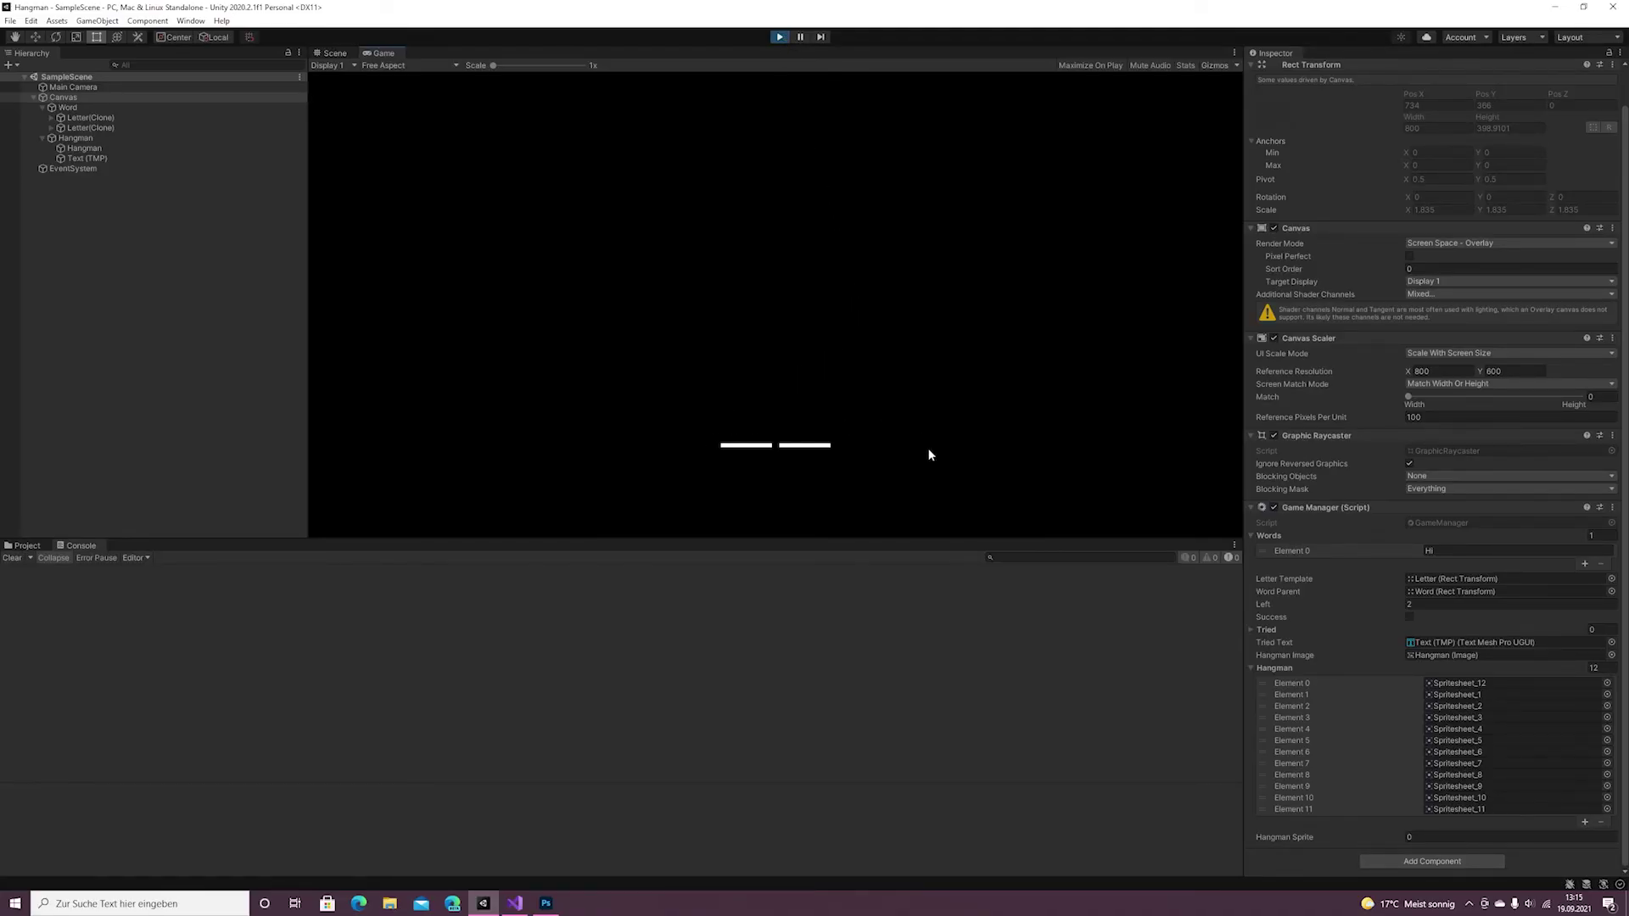
Guess wrong letters U, F, E, D, R, K, O, G, then H and I to complete 'Hi'.
{"action": "key", "text": "u"}
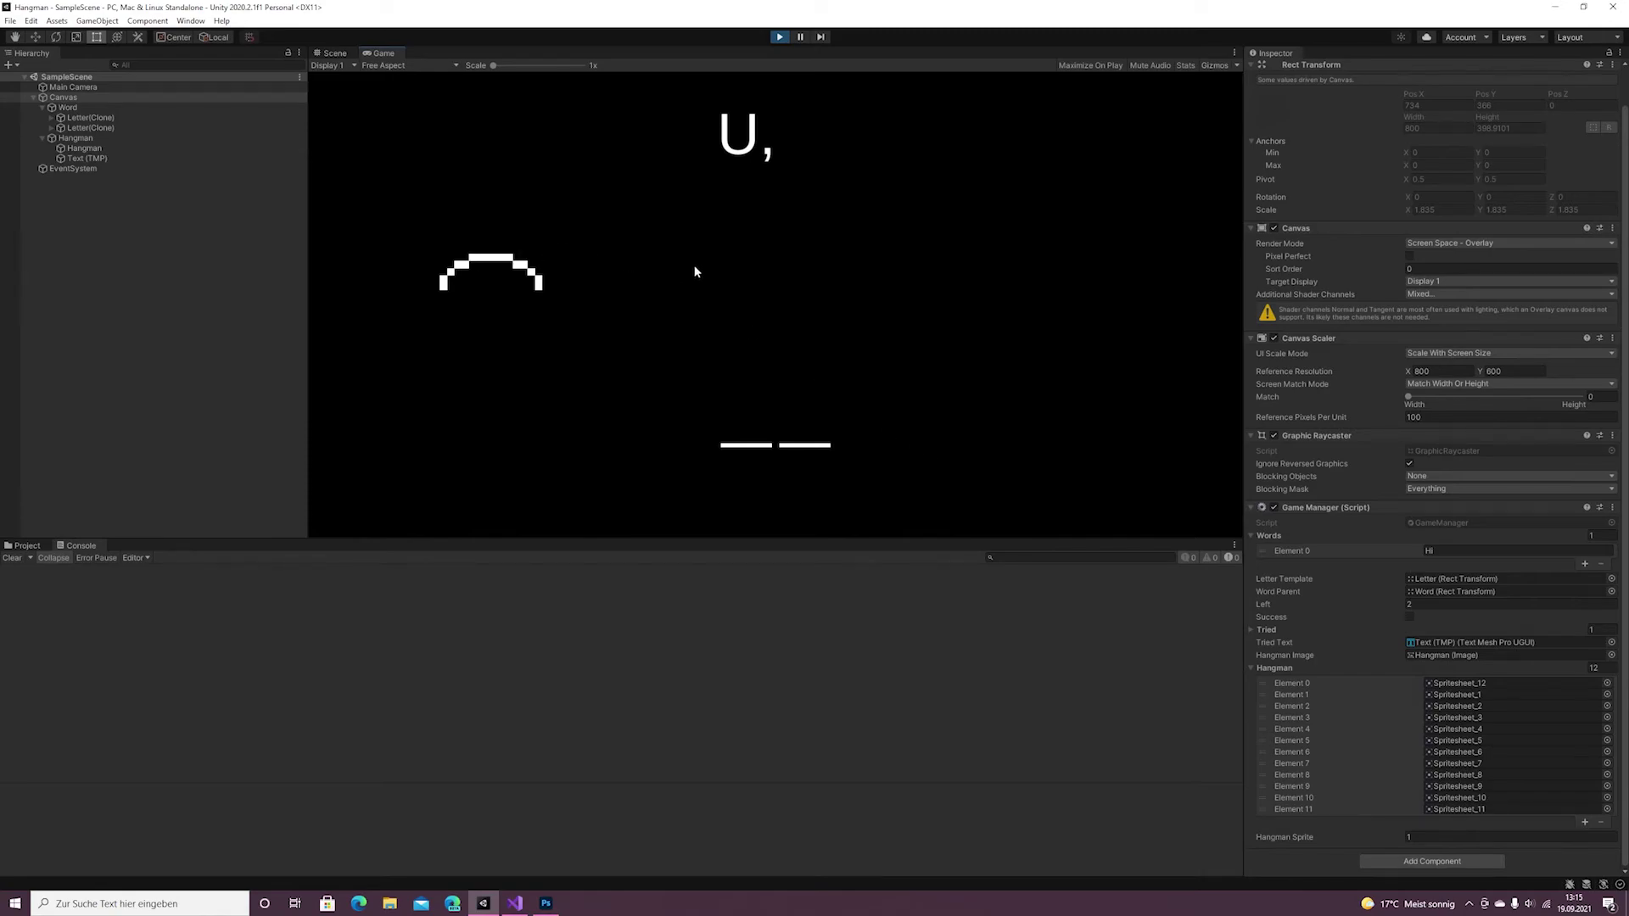
{"action": "key", "text": "f"}
{"action": "key", "text": "e"}
{"action": "key", "text": "d"}
{"action": "key", "text": "r"}
{"action": "key", "text": "k"}
{"action": "key", "text": "o"}
{"action": "key", "text": "g"}
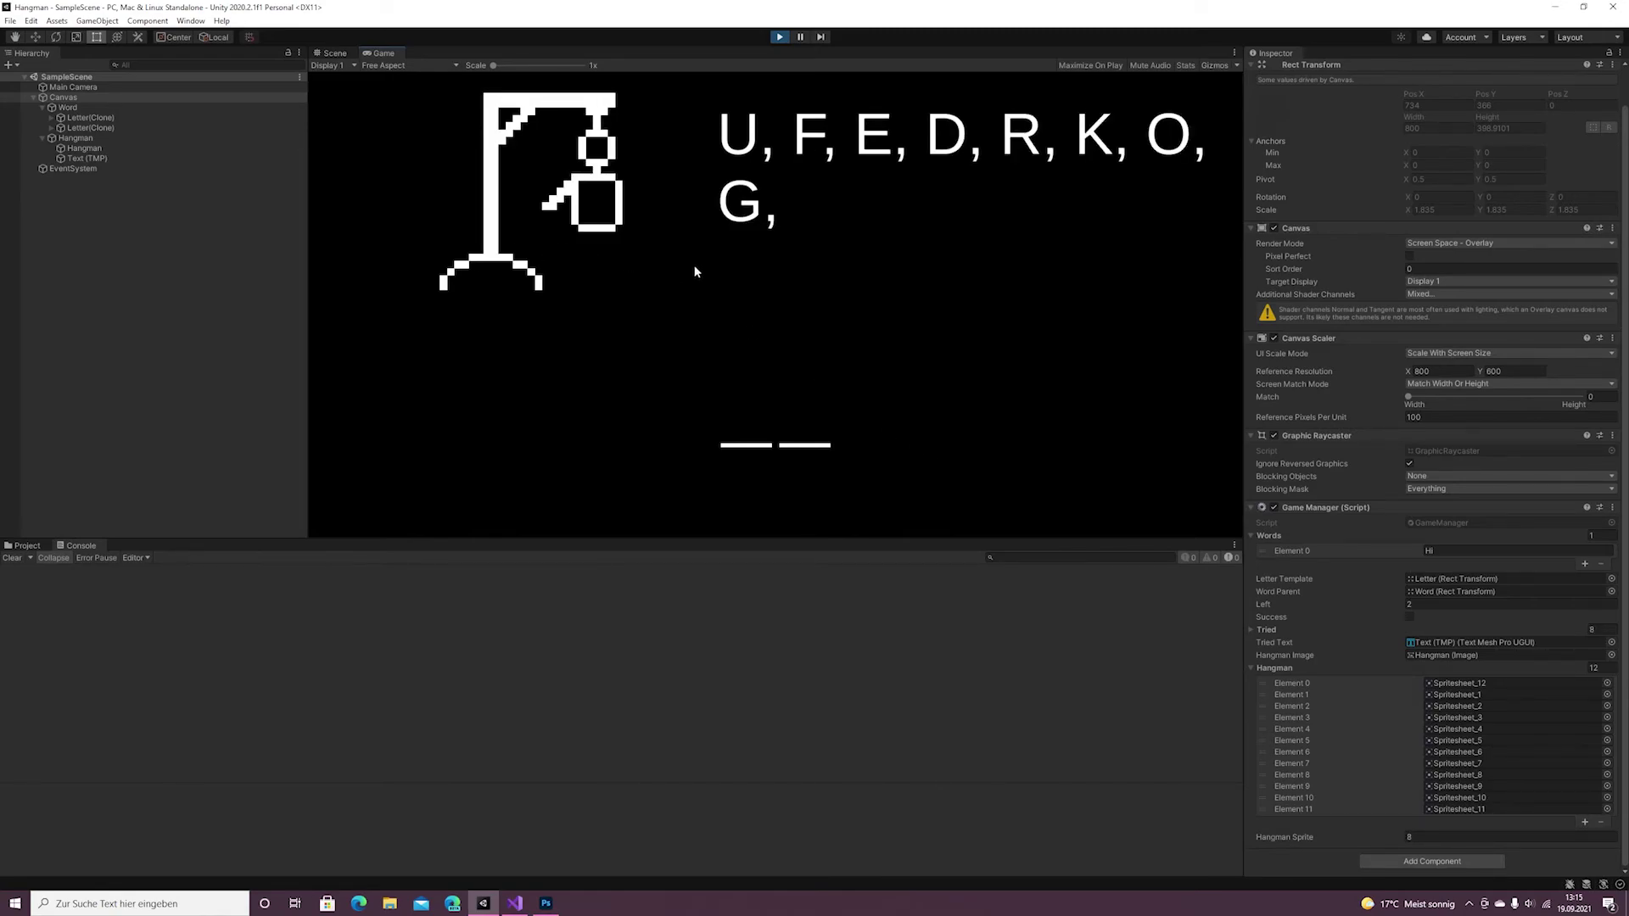
{"action": "key", "text": "h"}
{"action": "key", "text": "i"}
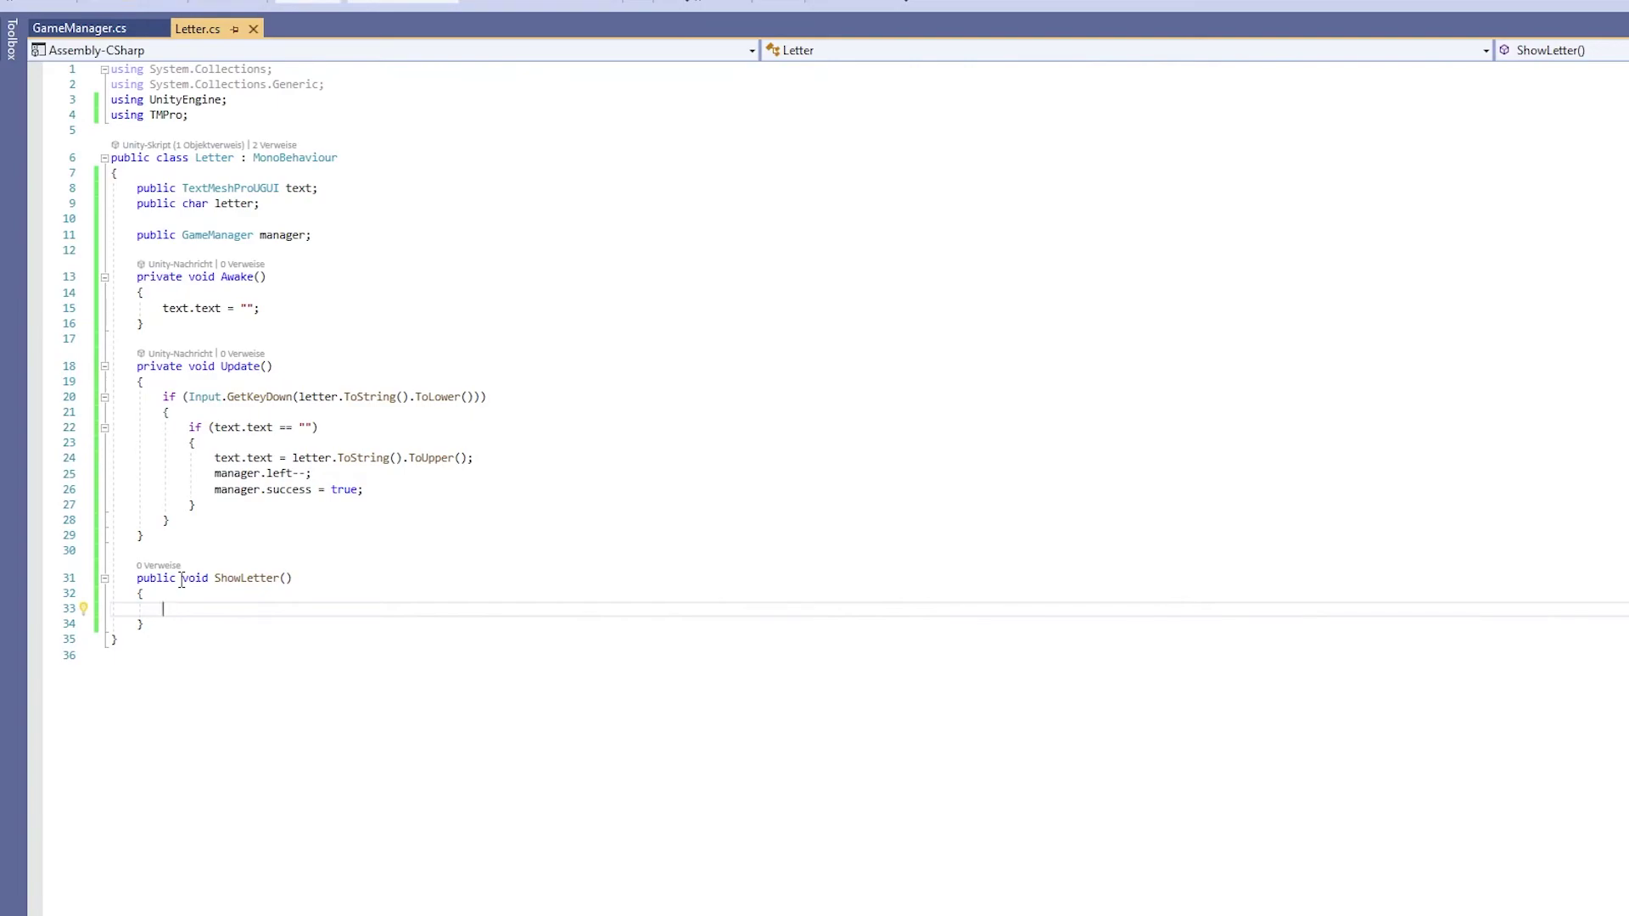
Fill ShowLetter() with the alpha-fade code and write Lost() with a reveal loop and left = 0;.
{"action": "type", "text": "if (text.text == \"\")         {             text.text = letter.ToString().ToUpper();             text.alpha = 0.5f;         }"}
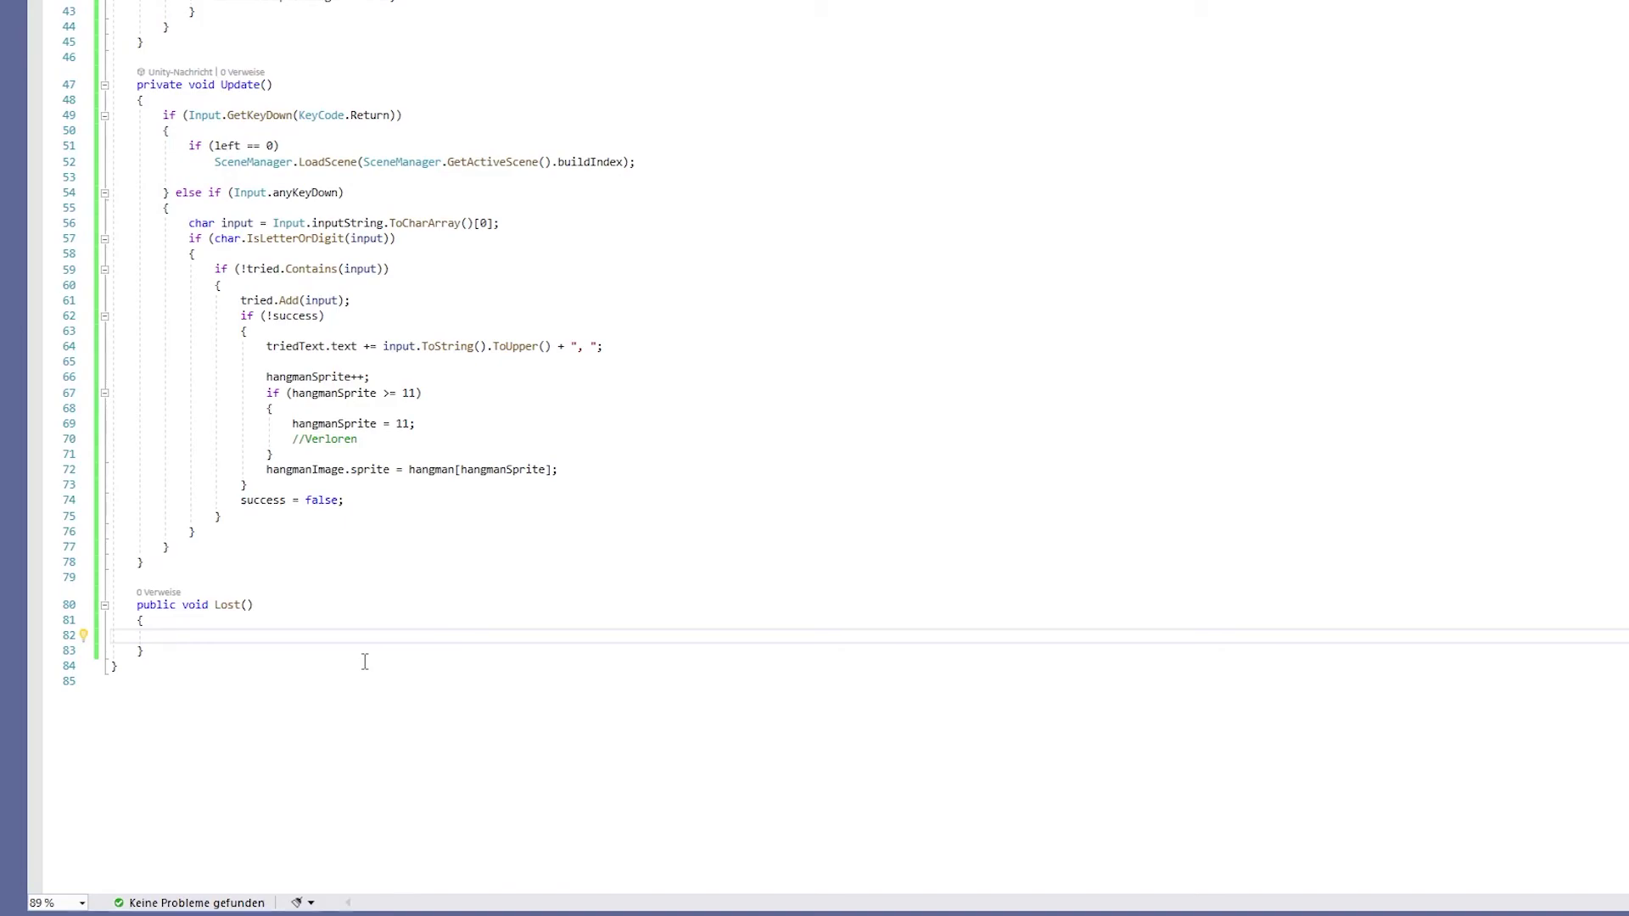
{"action": "type", "text": "for (int i = 0; i < wordParent.childCount; i++) {     wordParent.GetChild(i).GetComponent<Letter>().ShowLetter(); }"}
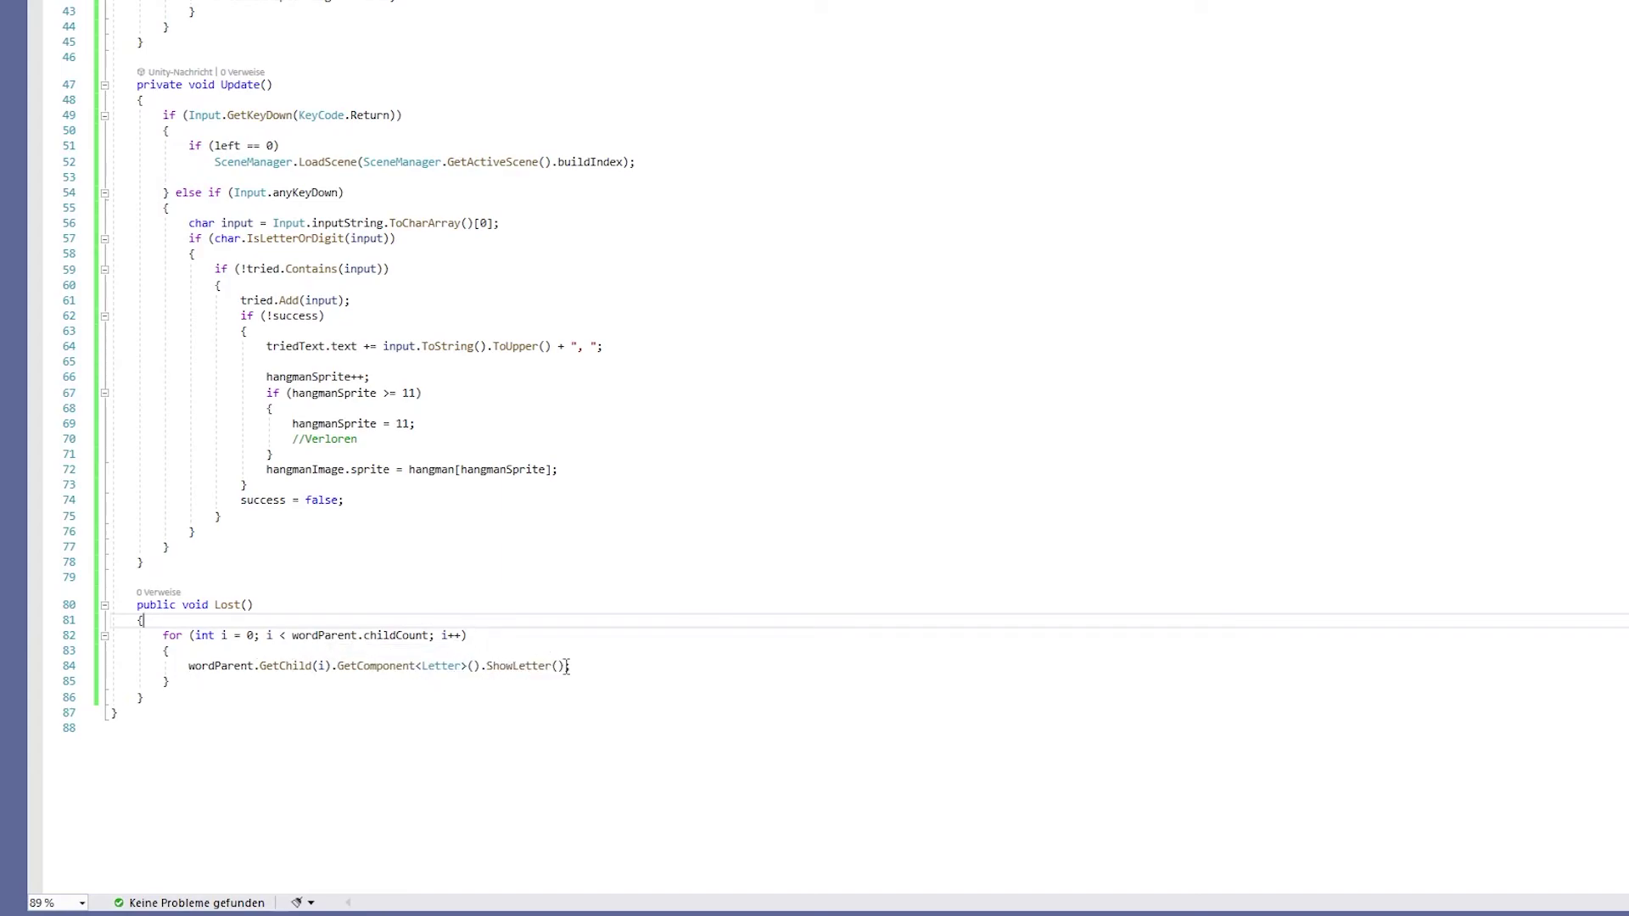
{"action": "left_click", "coordinate": [187, 687]}
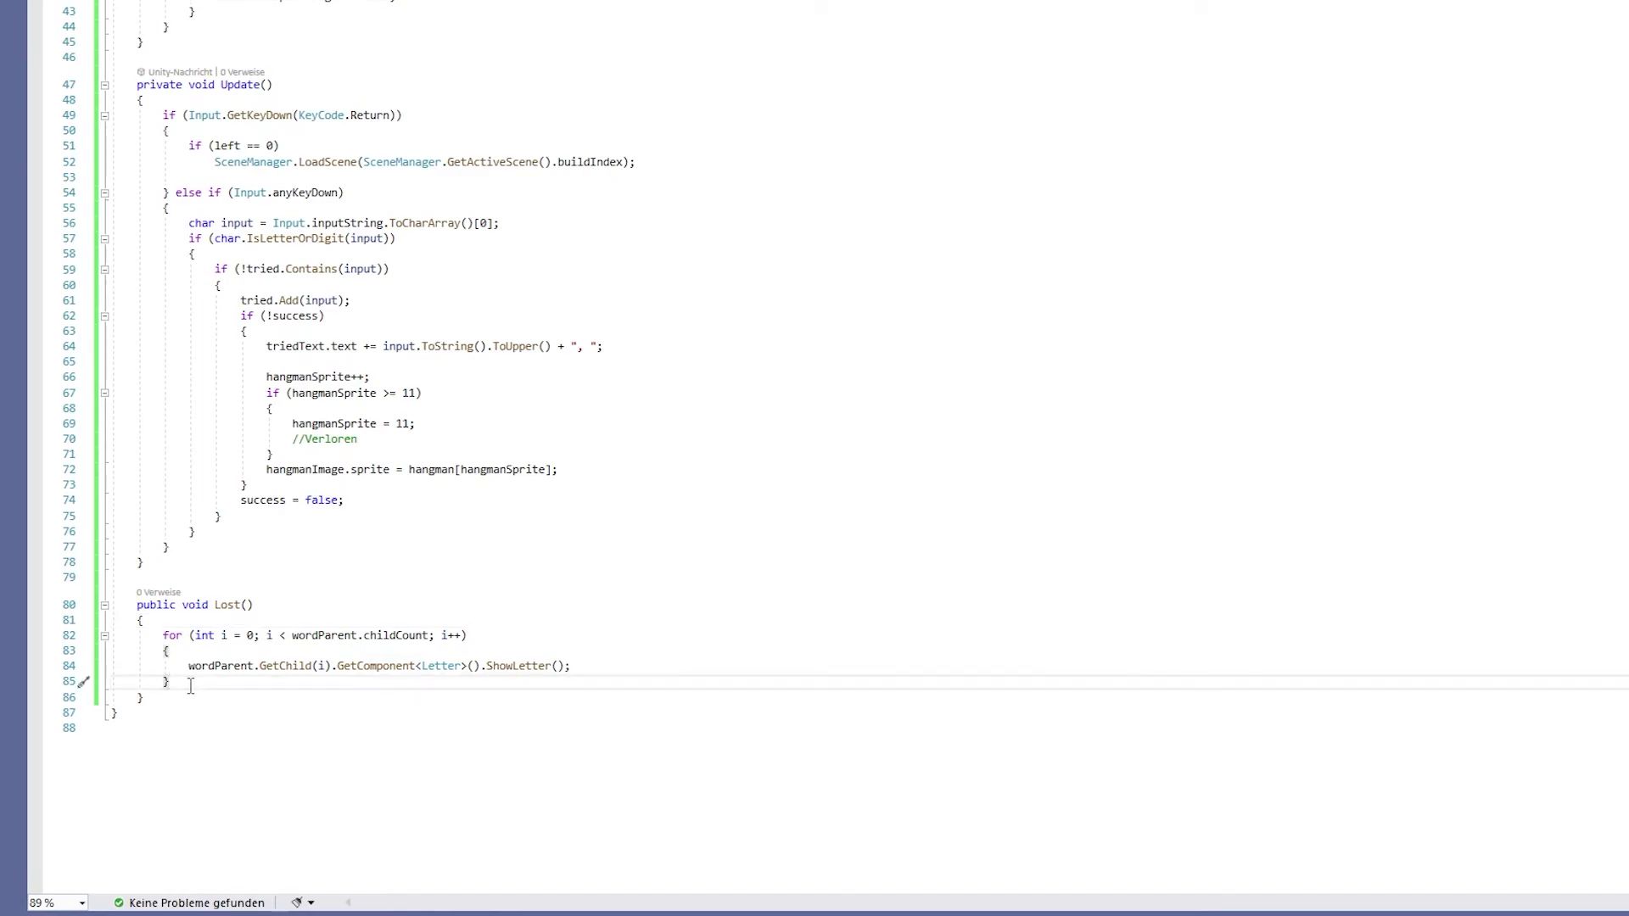
{"action": "key", "text": "Return"}
{"action": "type", "text": "left = 0;"}
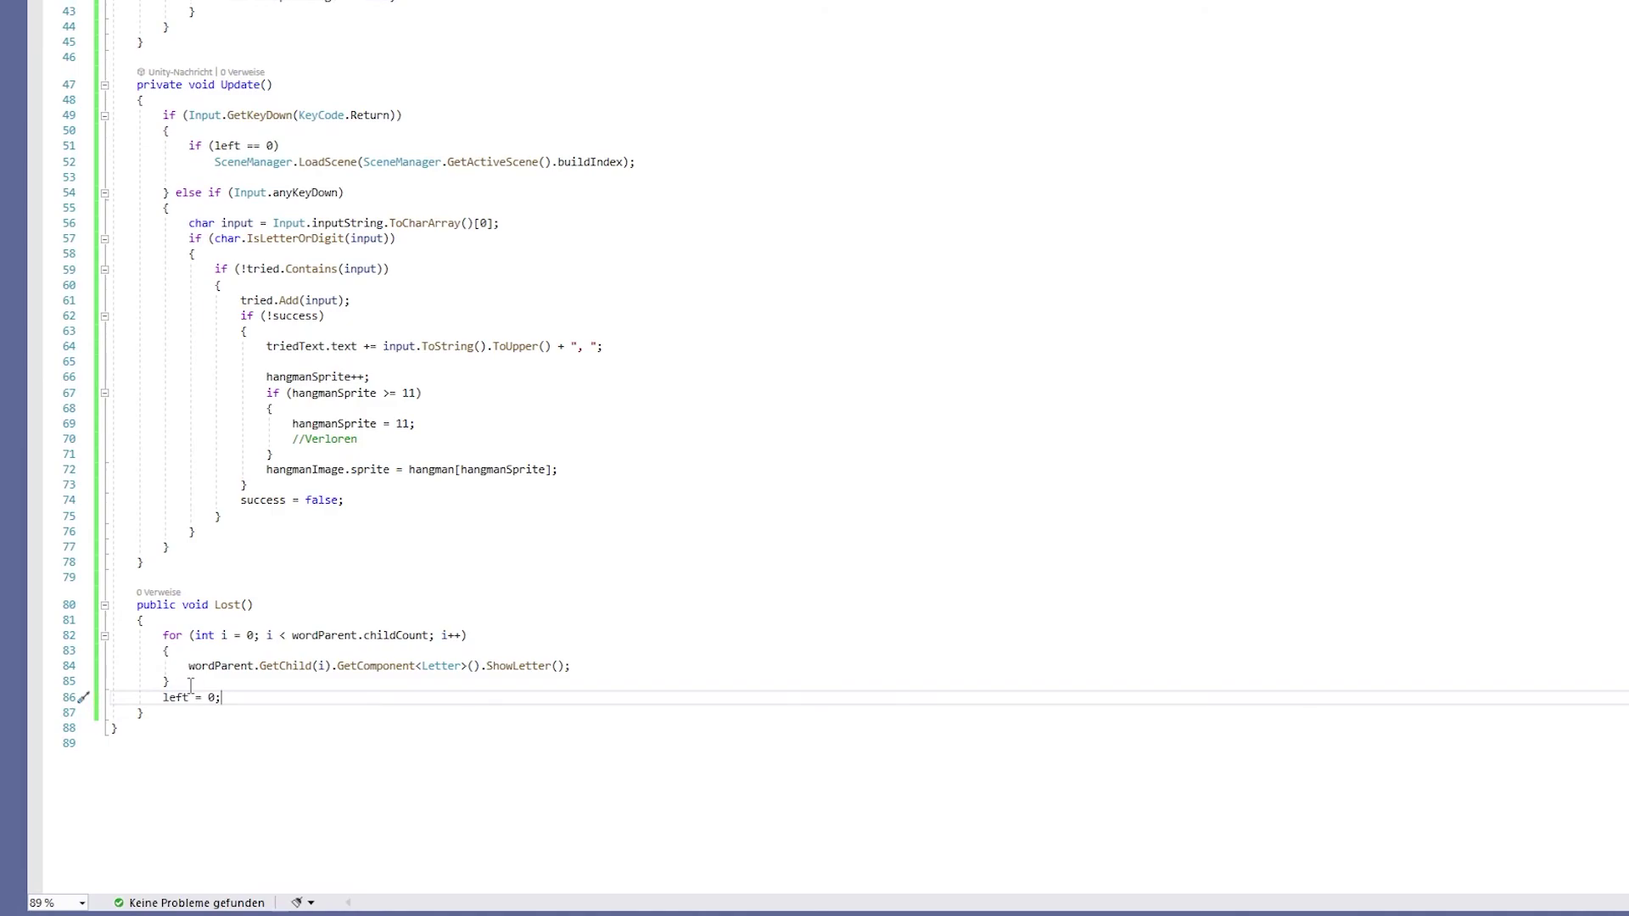
Replace the //Verloren placeholder comment with a Lost(); call.
{"action": "left_click_drag", "start_coordinate": [358, 439], "coordinate": [294, 439]}
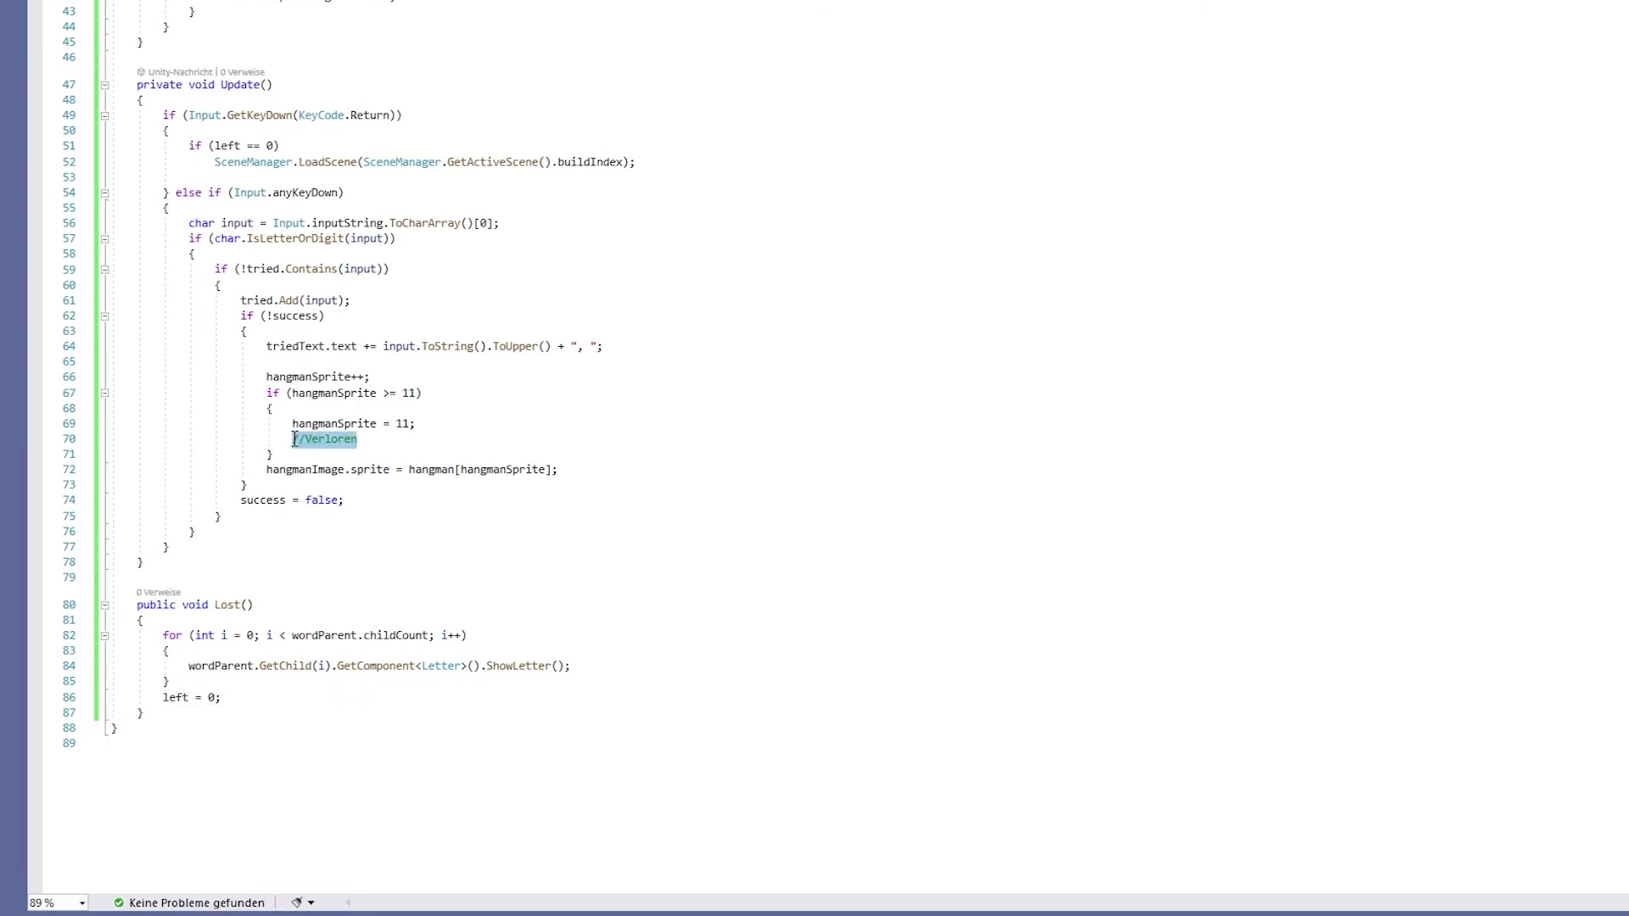
{"action": "key", "text": "BackSpace"}
{"action": "type", "text": "Lo"}
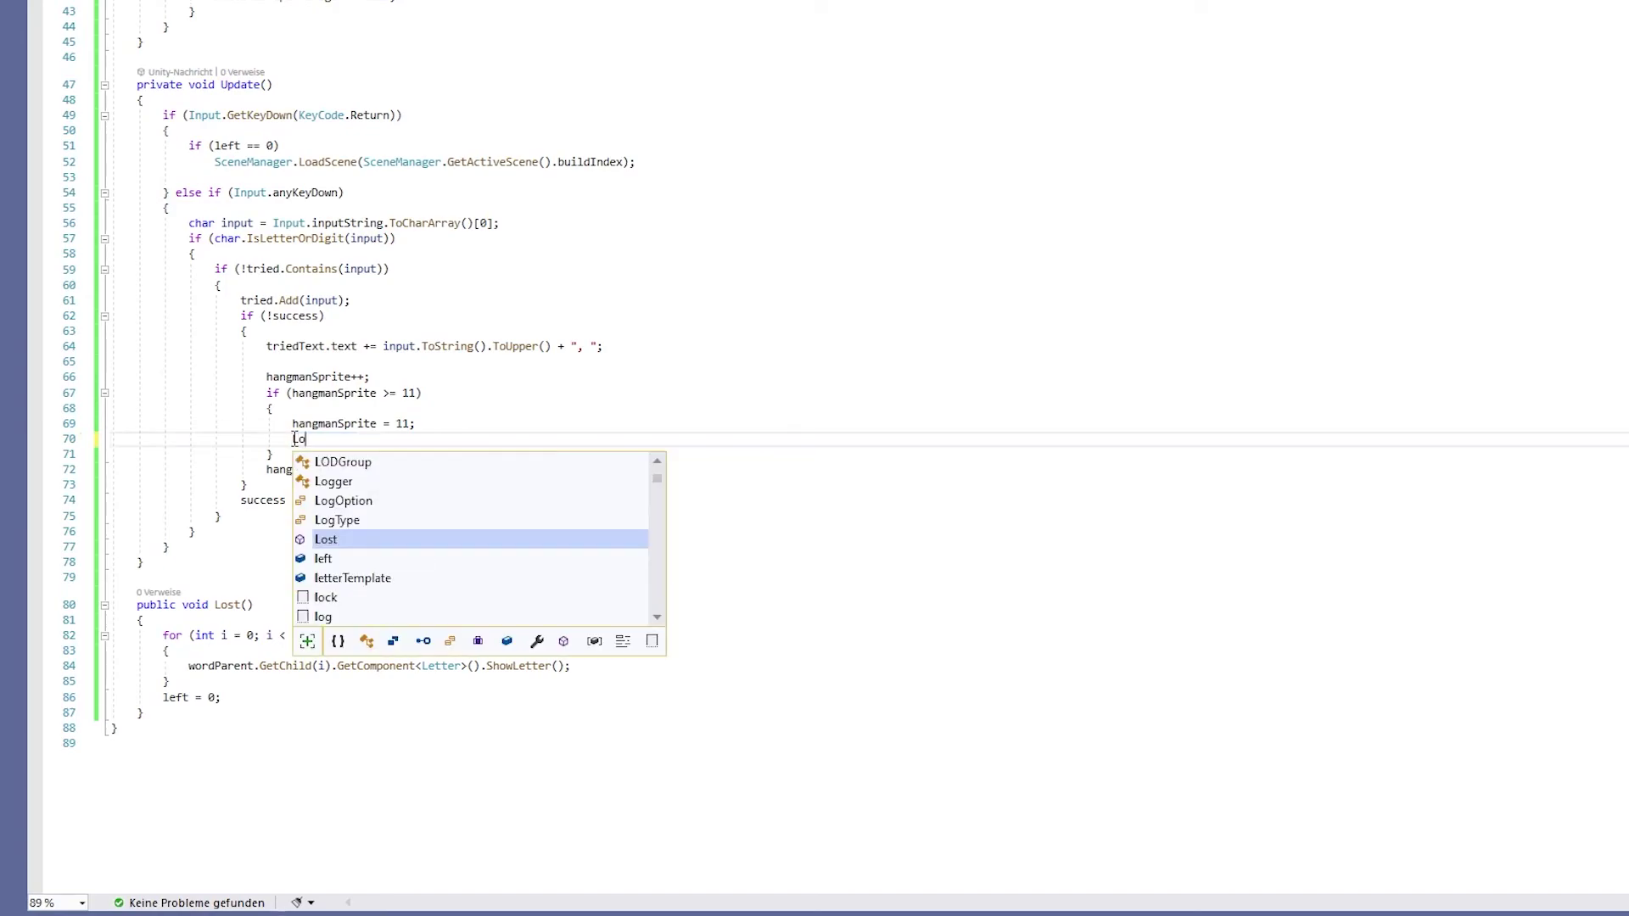
{"action": "type", "text": "st();"}
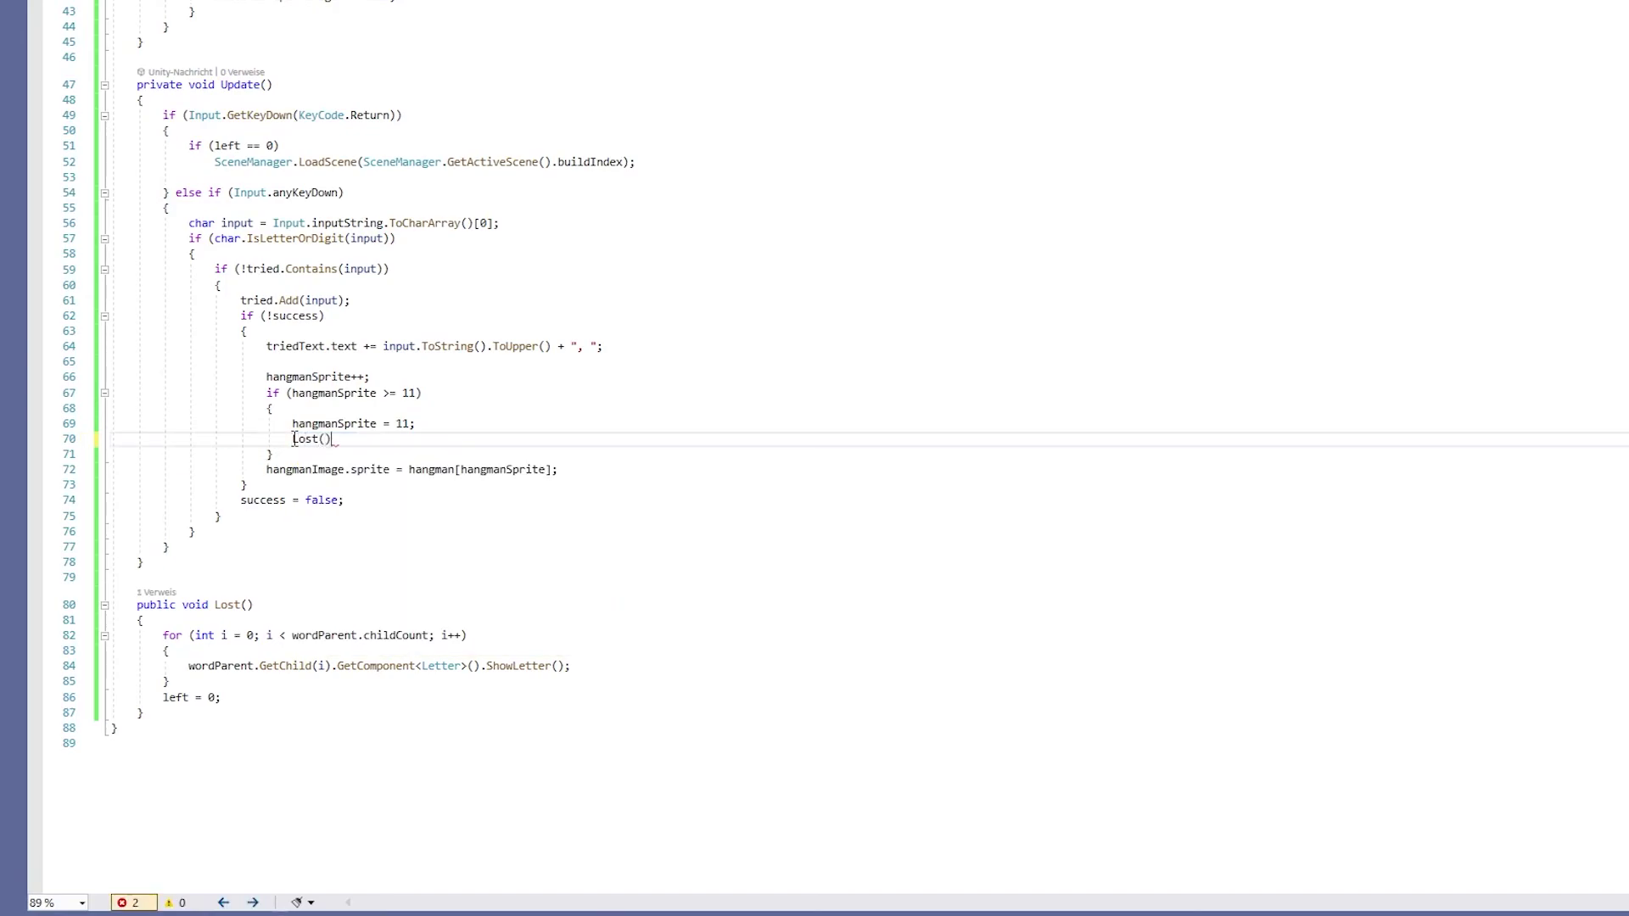
{"action": "key", "text": "alt+Tab"}
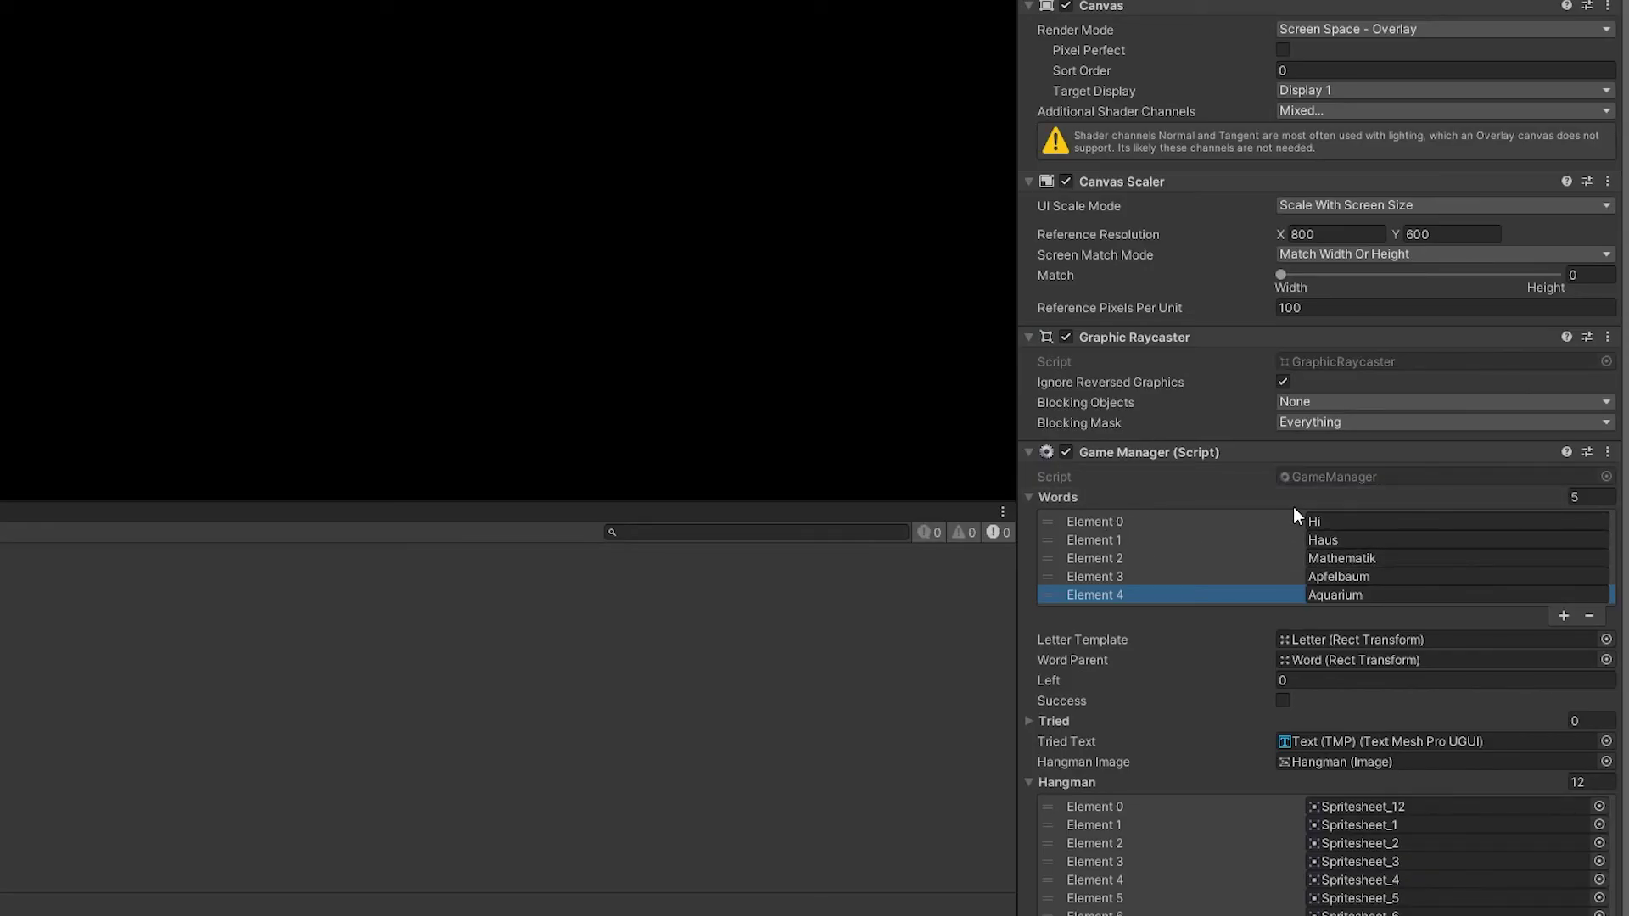
Start Play mode and guess the letters G, T, Z, H and J.
{"action": "left_click", "coordinate": [779, 37]}
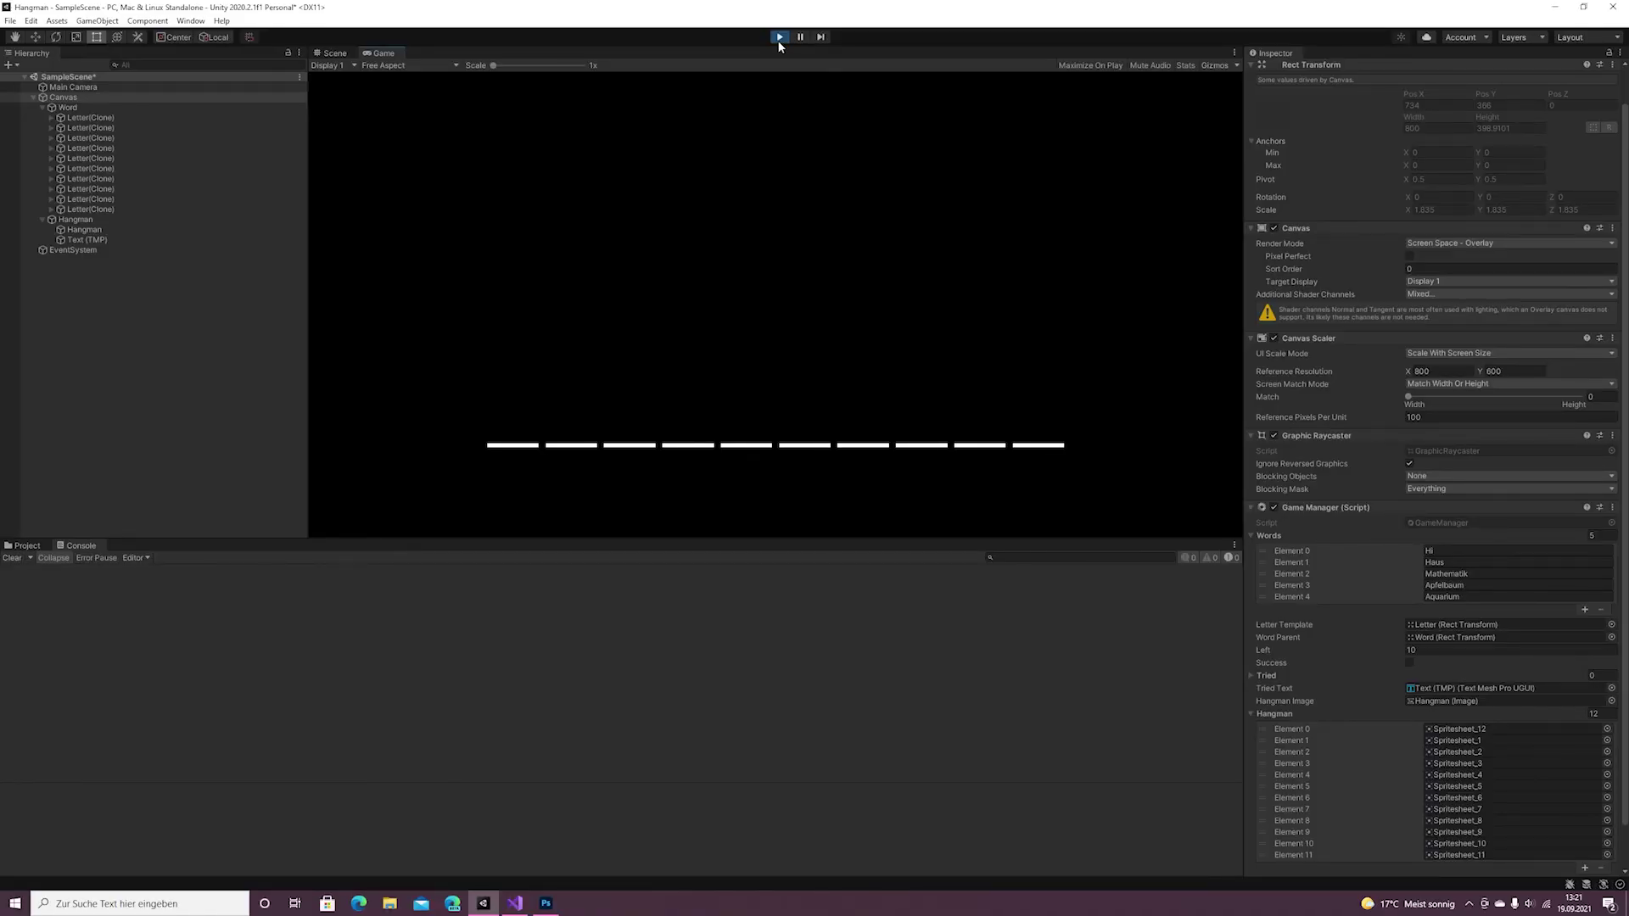
{"action": "key", "text": "g"}
{"action": "key", "text": "t"}
{"action": "key", "text": "z"}
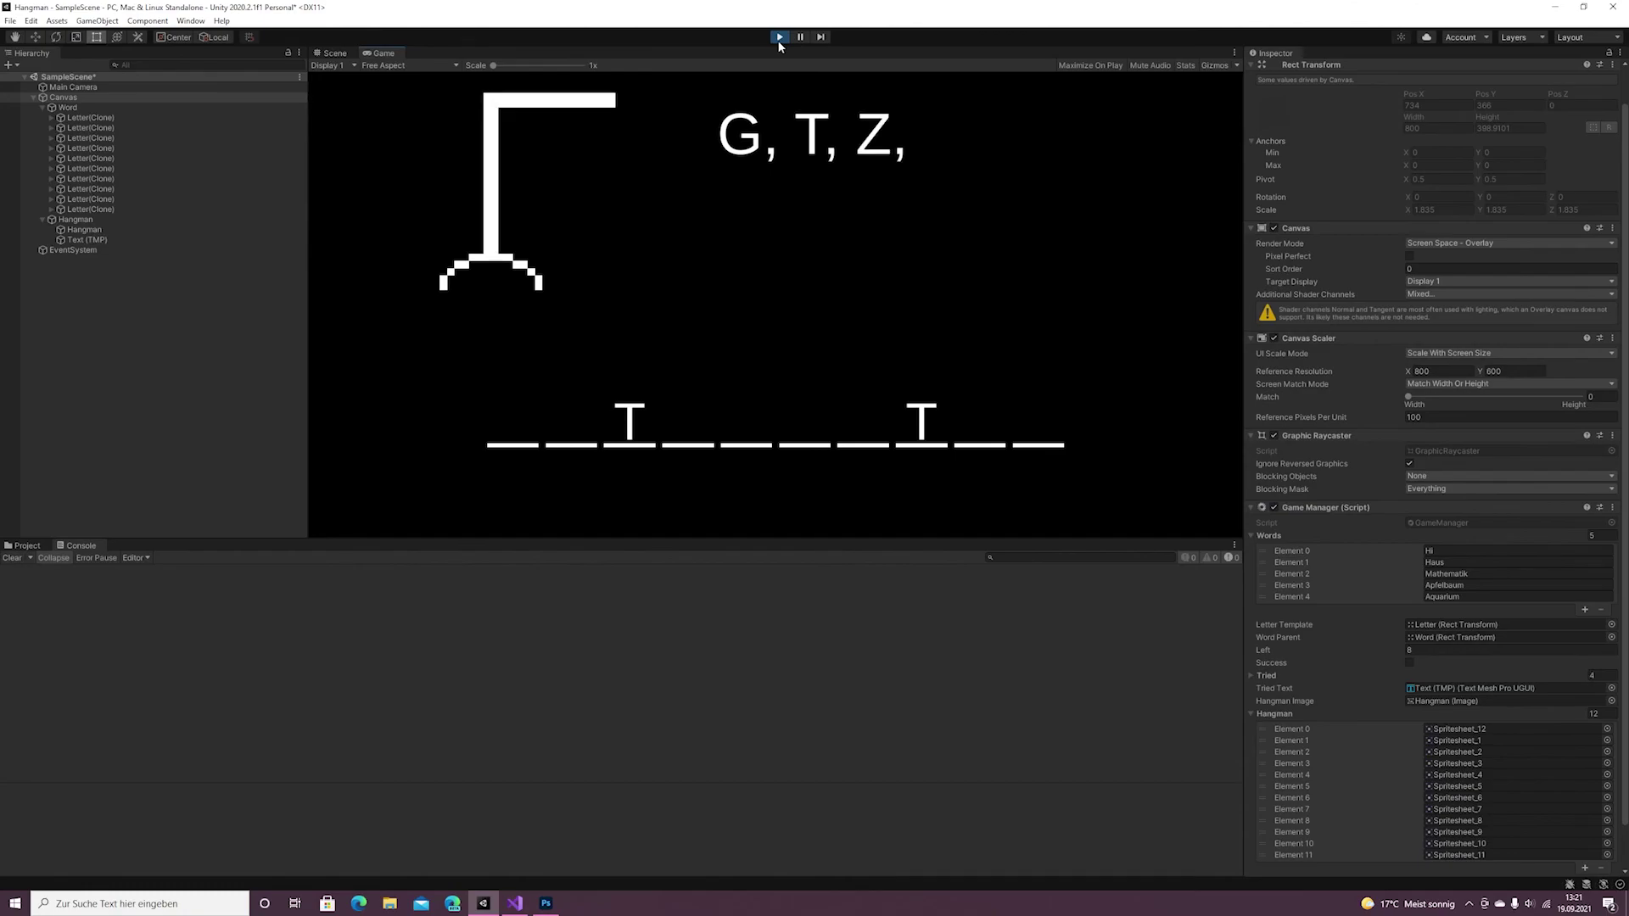
{"action": "key", "text": "h"}
{"action": "key", "text": "j"}
Guess D, O, S, L, K, V, W, losing the round so MATHEMATIK is revealed greyed.
{"action": "key", "text": "d"}
{"action": "key", "text": "o"}
{"action": "key", "text": "s"}
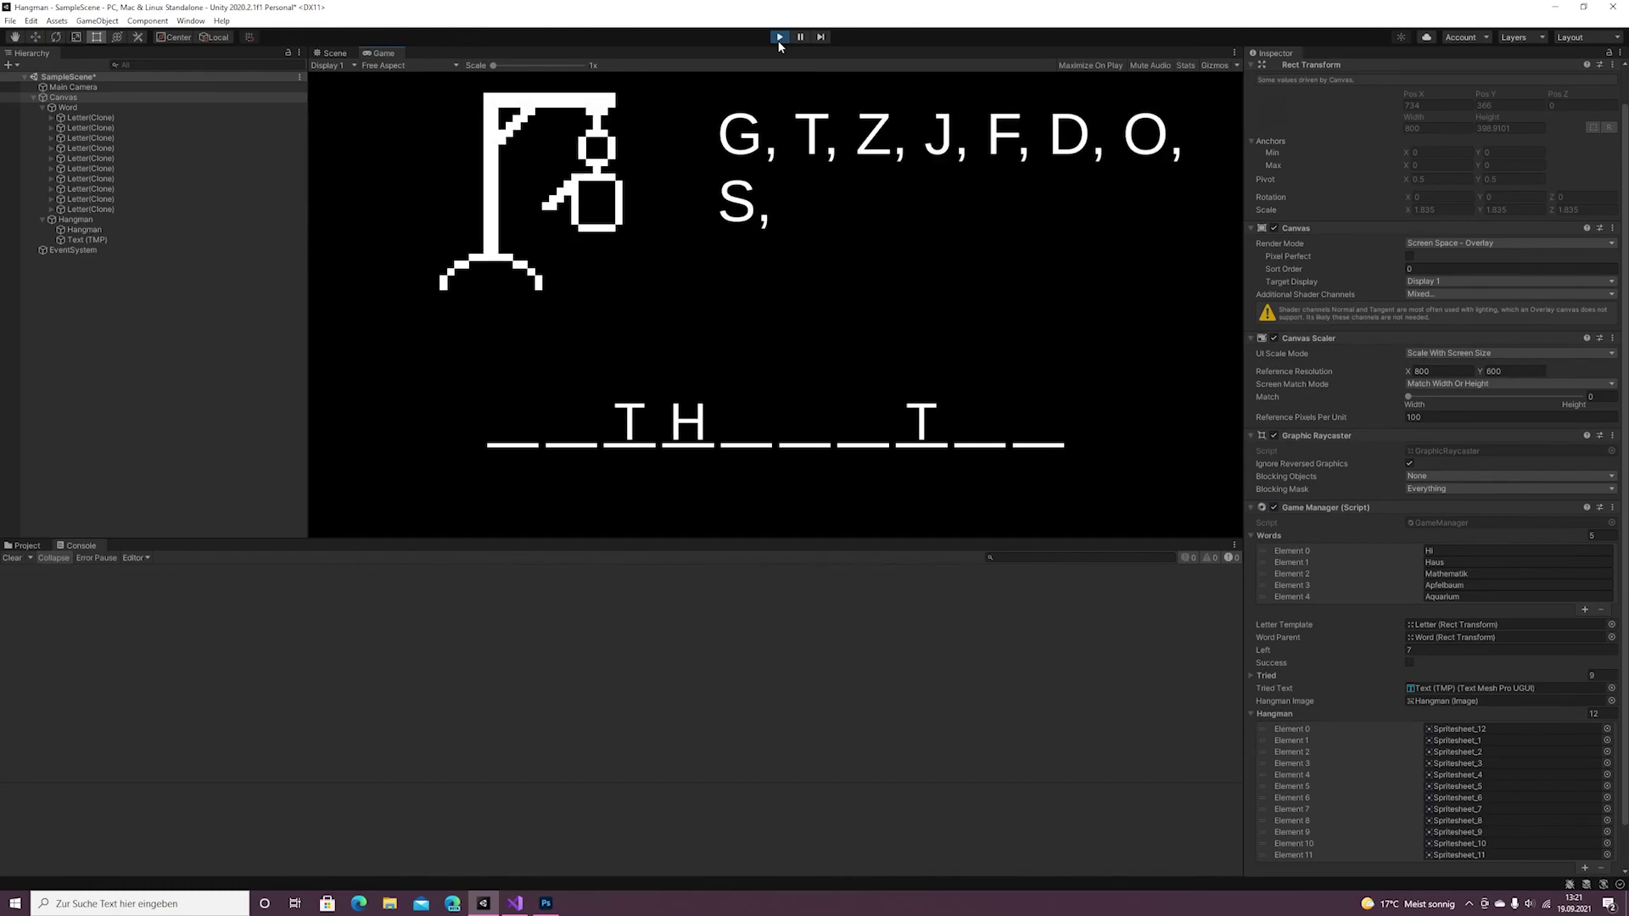
{"action": "key", "text": "l"}
{"action": "key", "text": "k"}
{"action": "key", "text": "v"}
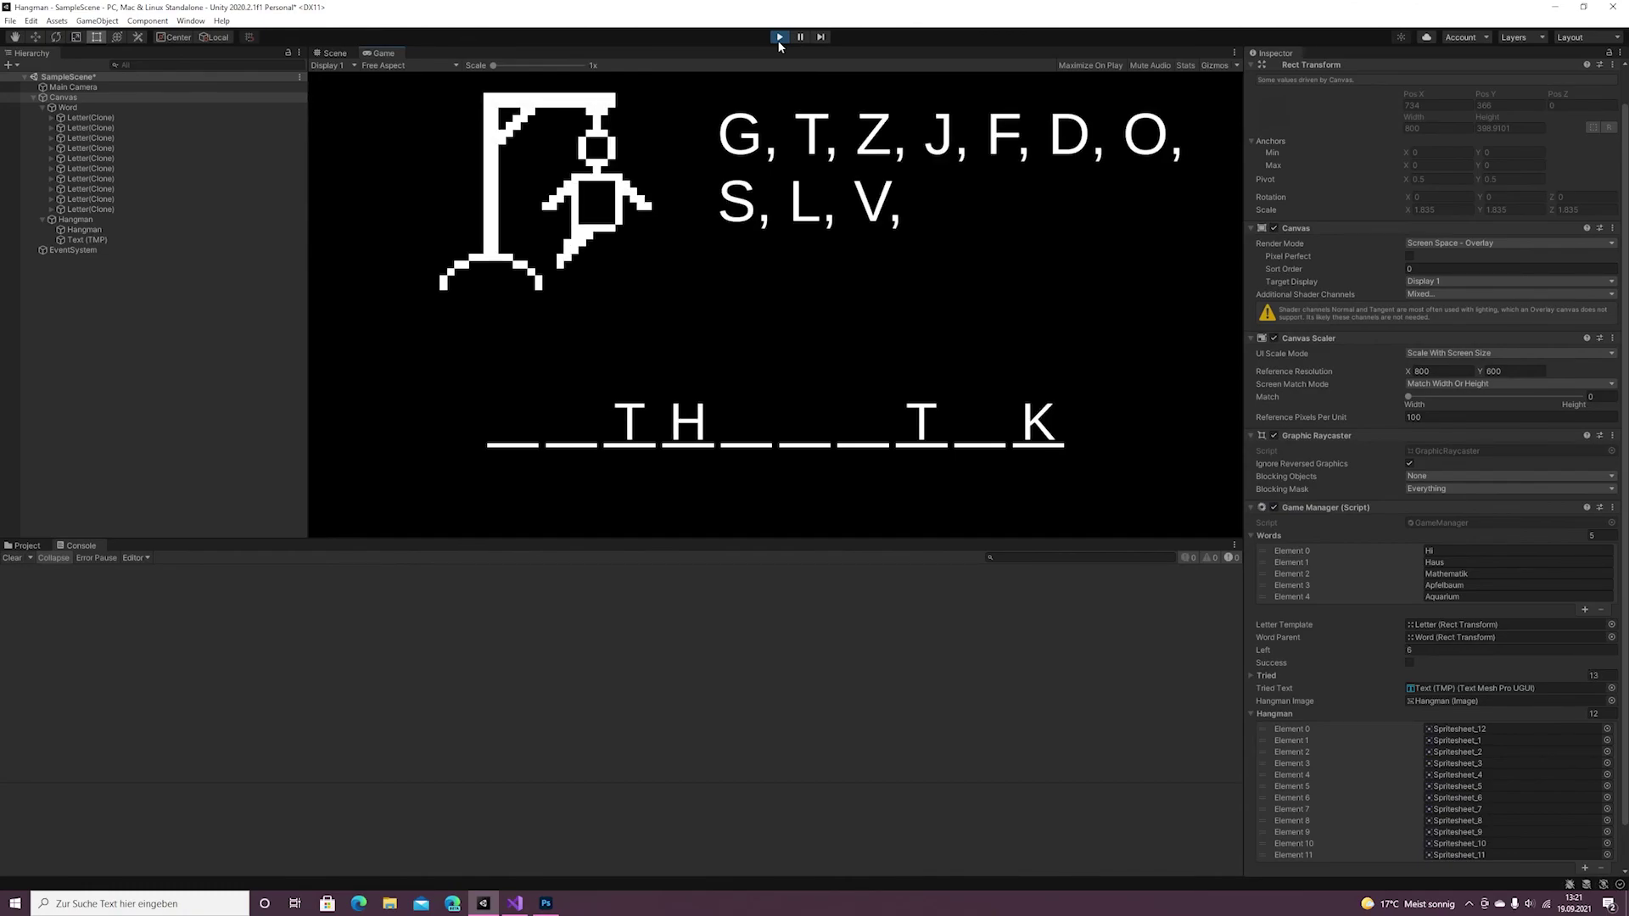
{"action": "key", "text": "w"}
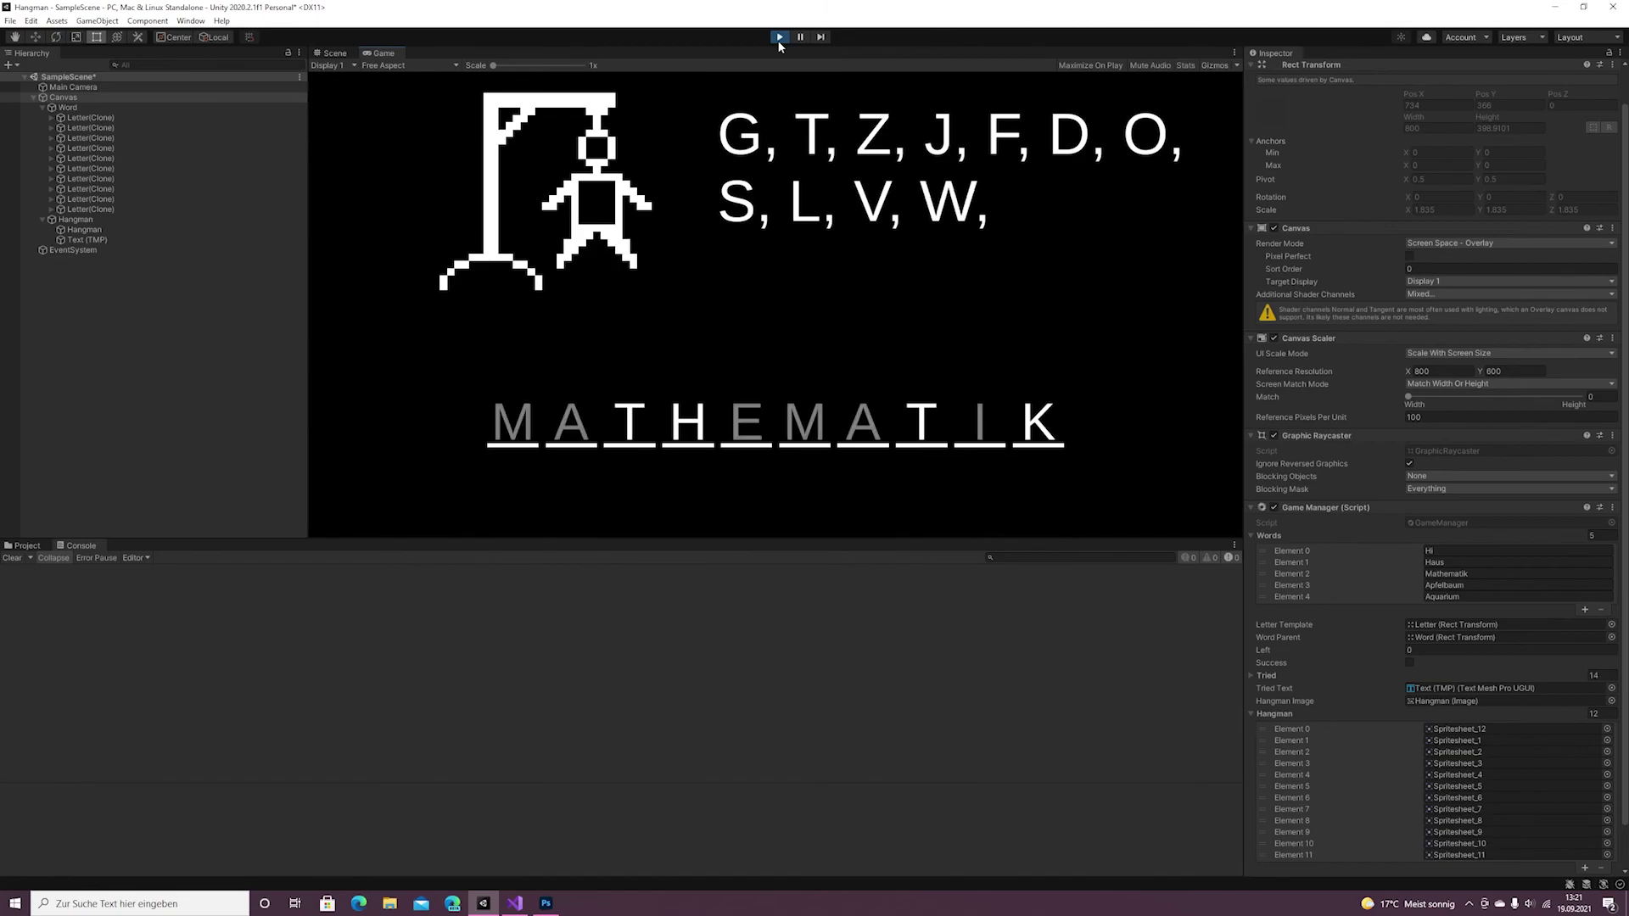